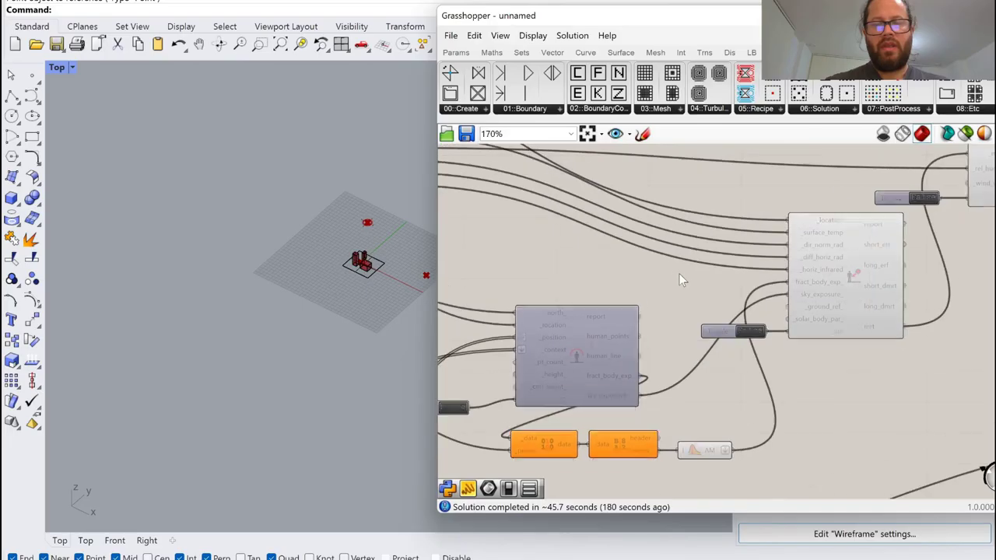
Step: Review the definition around the human-to-sky component, the B offset slider and the _north_ slider
scroll(601, 368, "down", 2)
scroll(611, 358, "up", 3)
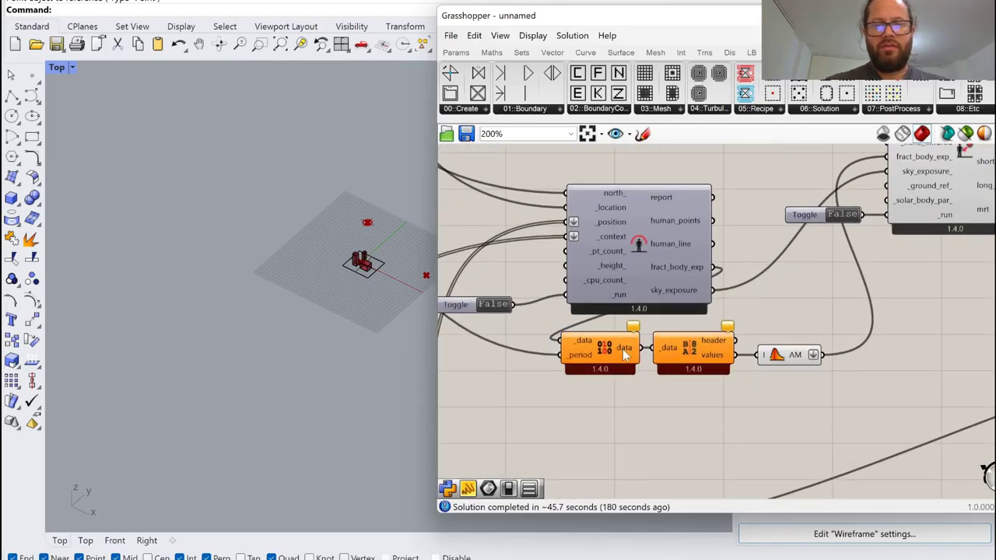
scroll(666, 462, "down", 5)
scroll(639, 338, "up", 6)
left_click_drag(655, 318, 627, 259)
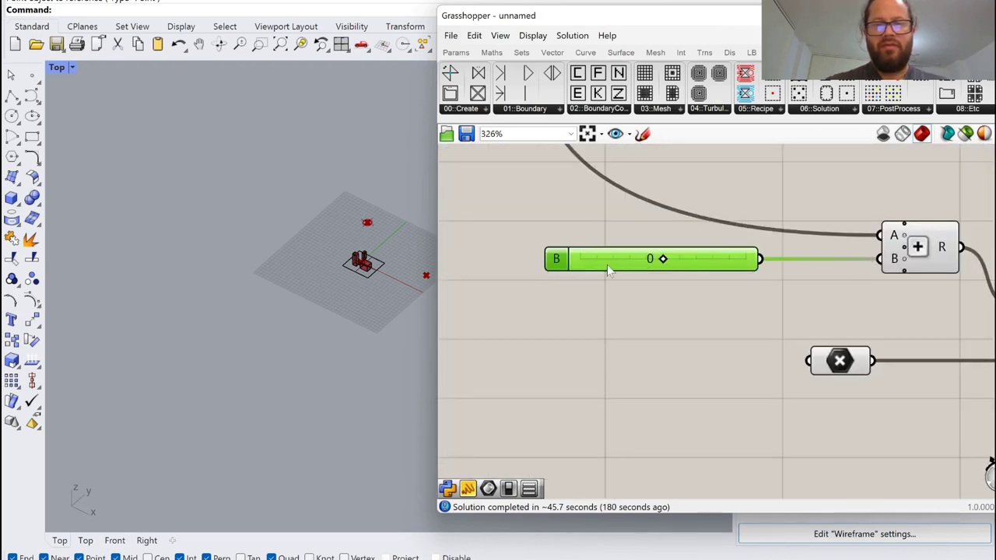
scroll(637, 375, "down", 10)
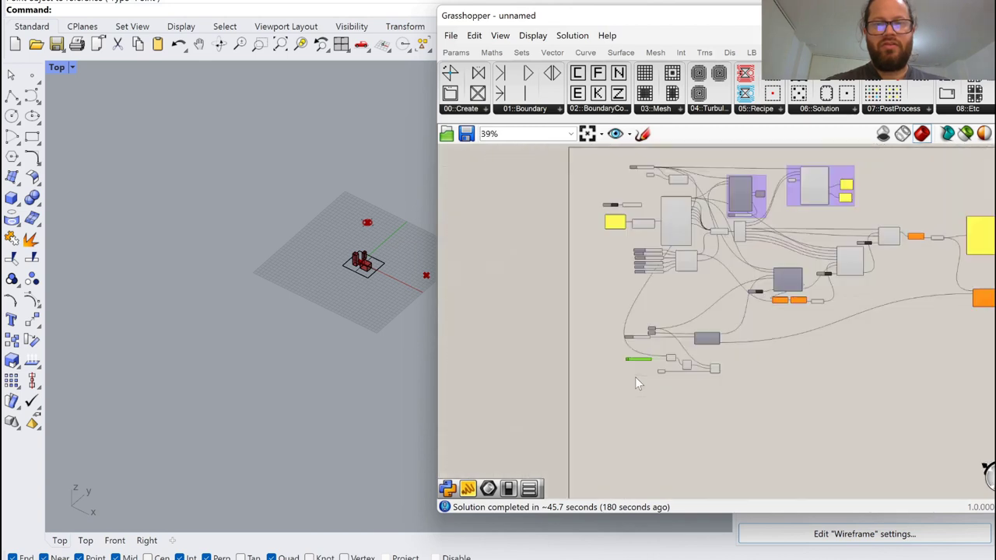
scroll(364, 260, "up", 9)
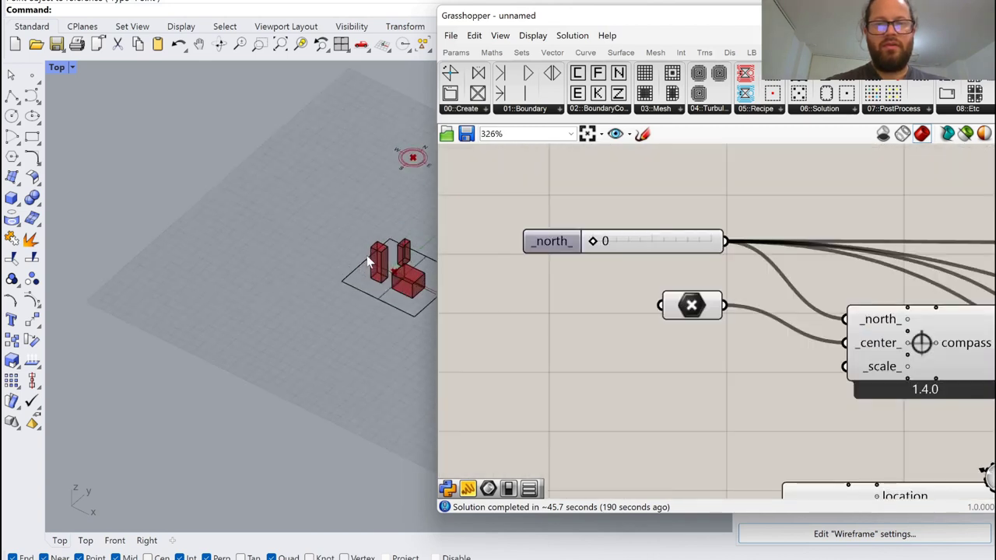
Step: Hide the three original building boxes and the ground surface in the Rhino viewport
scroll(369, 263, "up", 2)
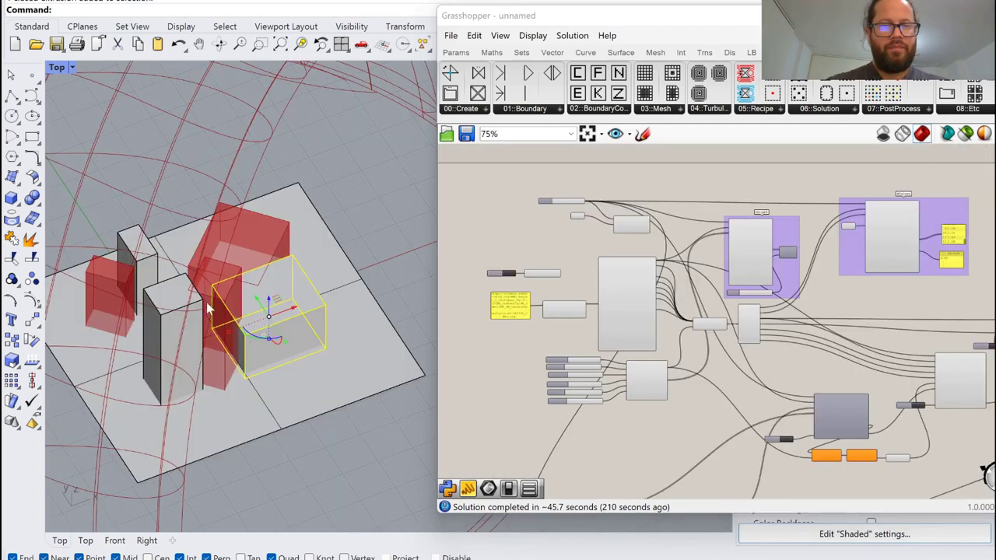
left_click(171, 289, "shift")
left_click(138, 242, "shift")
left_click(306, 235, "shift")
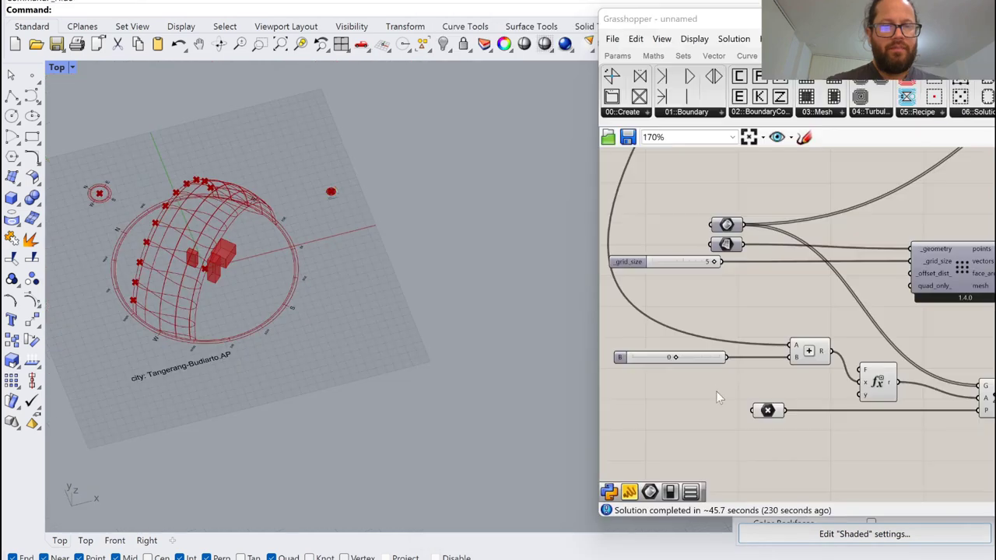
Step: Adjust the _north_ slider to turn the sun path together with the building geometry
scroll(716, 390, "down", 5)
scroll(732, 227, "up", 2)
scroll(699, 261, "up", 4)
left_click_drag(746, 288, 767, 283)
scroll(673, 276, "down", 3)
scroll(747, 318, "up", 3)
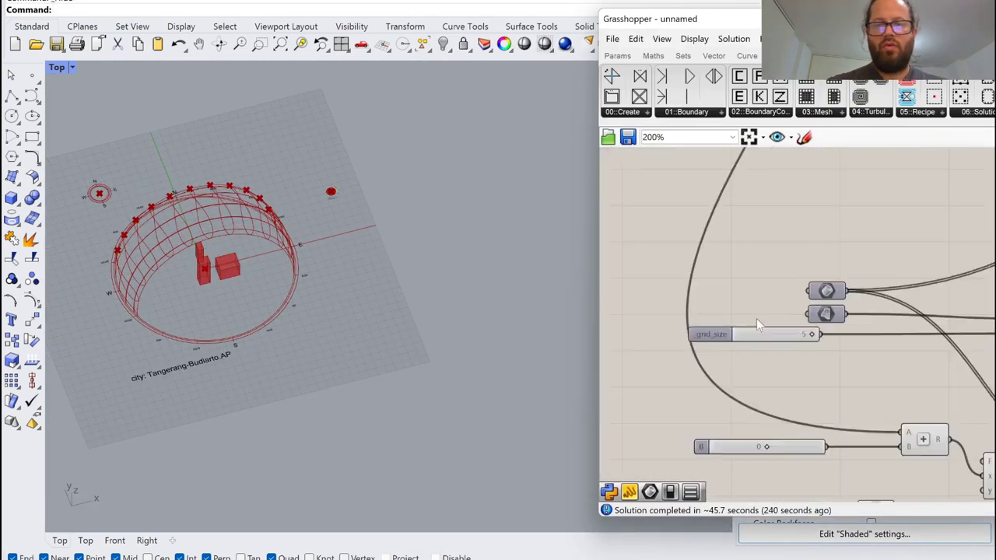
Step: Set the B offset slider to -175 to rotate the buildings independently of the north angle
left_click_drag(758, 410, 725, 412)
scroll(731, 408, "down", 5)
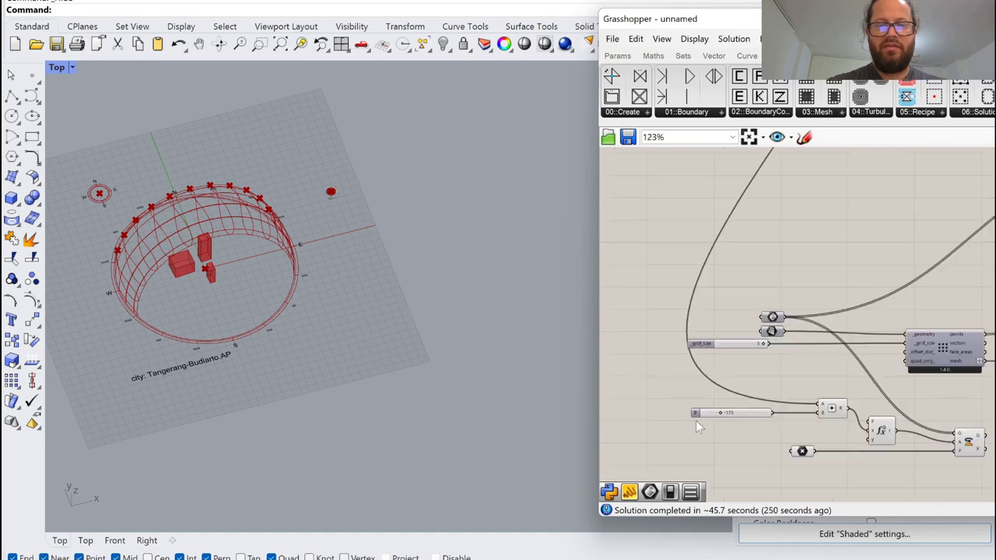
Step: Rearrange the Addition and expression components and the B slider into a tidier row leading to Rotate
scroll(747, 397, "up", 4)
left_click_drag(804, 379, 805, 355)
left_click_drag(705, 323, 840, 393)
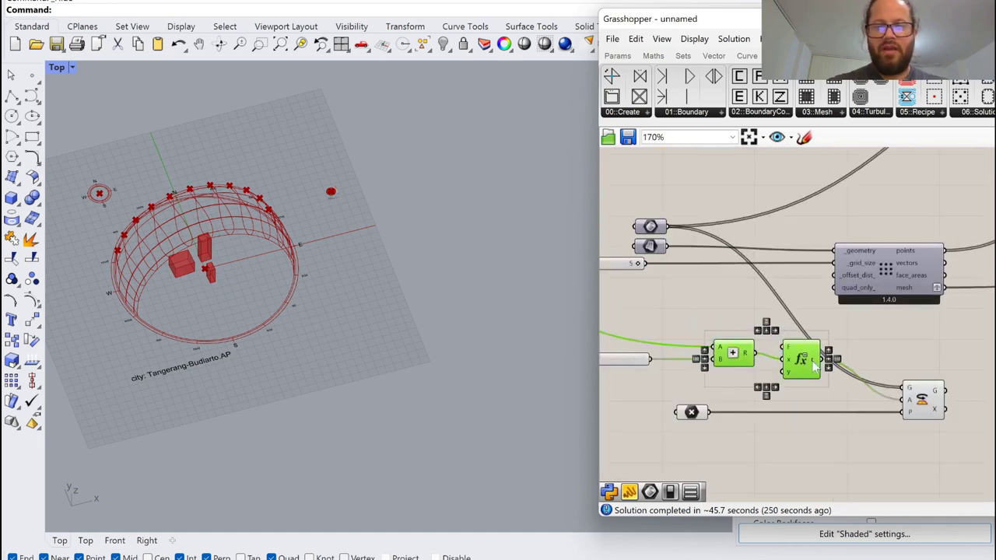
left_click_drag(804, 359, 796, 379)
scroll(776, 378, "down", 4)
scroll(666, 373, "up", 3)
left_click_drag(662, 358, 658, 379)
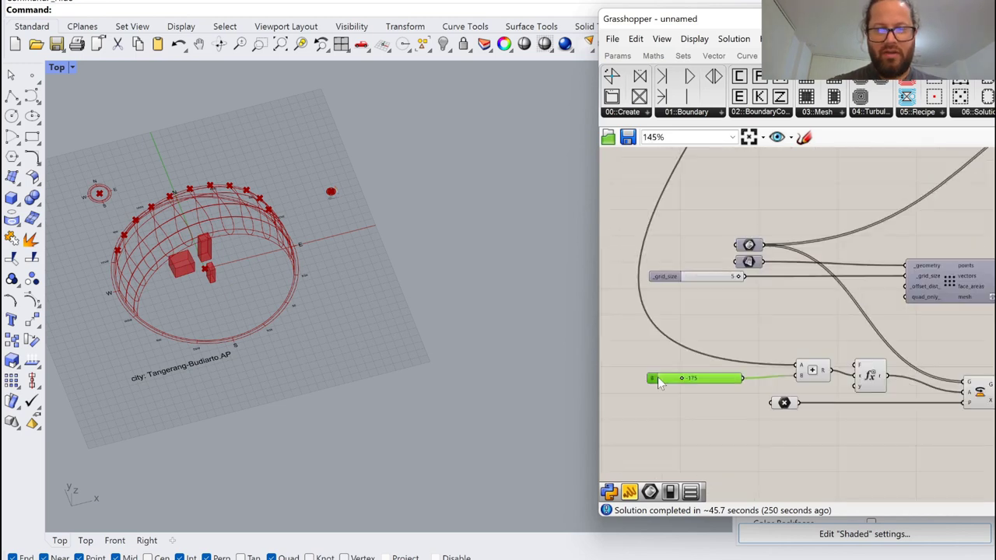
Step: Inspect the Rotate component's output buildings and the _north_ slider that drives the rotation
scroll(620, 380, "down", 2)
scroll(872, 387, "up", 6)
left_click(805, 387)
scroll(802, 480, "down", 11)
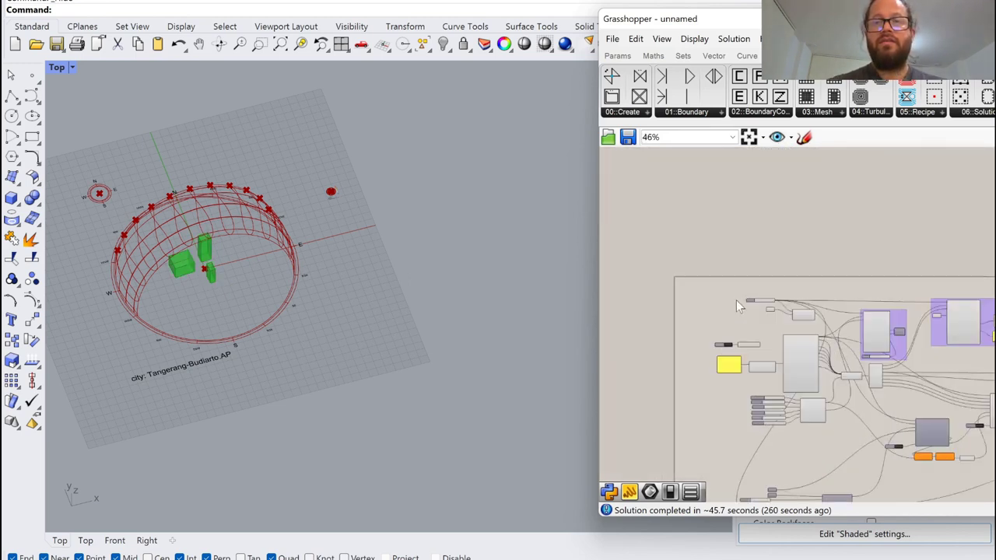
scroll(779, 305, "up", 7)
left_click_drag(772, 303, 743, 304)
scroll(708, 263, "down", 8)
scroll(776, 381, "up", 8)
Step: Place the centre point parameter beneath the expression component and move the B slider closer to Addition
left_click_drag(635, 381, 707, 382)
scroll(708, 382, "down", 4)
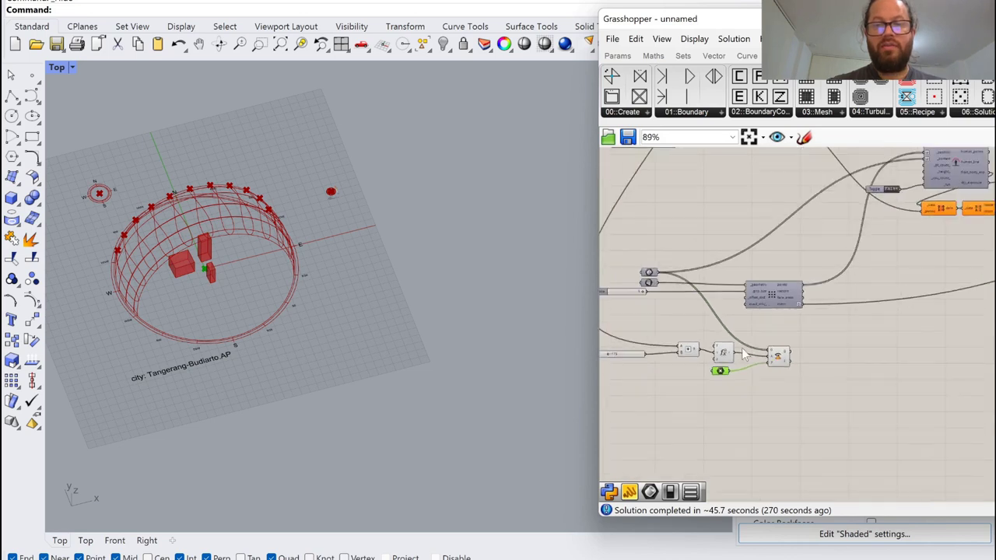
scroll(653, 356, "up", 4)
left_click_drag(652, 356, 672, 353)
Step: Set the B offset slider to 0
double_click(709, 354)
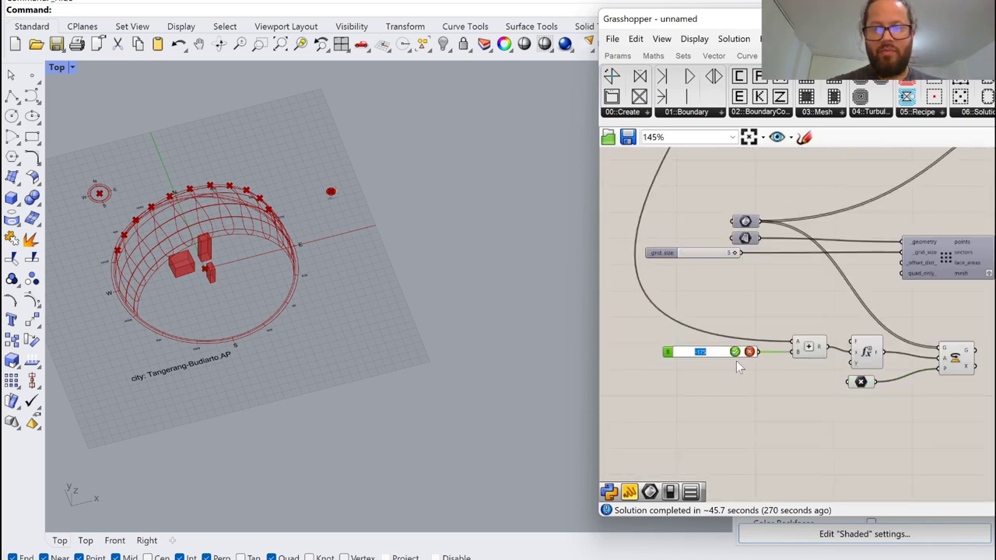
type("0")
key("Return")
left_click(742, 397)
Step: Highlight the whole geometry rotation group, from the B slider through Addition, expression and point to Rotate
scroll(739, 408, "down", 9)
scroll(739, 314, "up", 4)
scroll(744, 304, "up", 11)
scroll(717, 261, "down", 16)
scroll(713, 374, "up", 5)
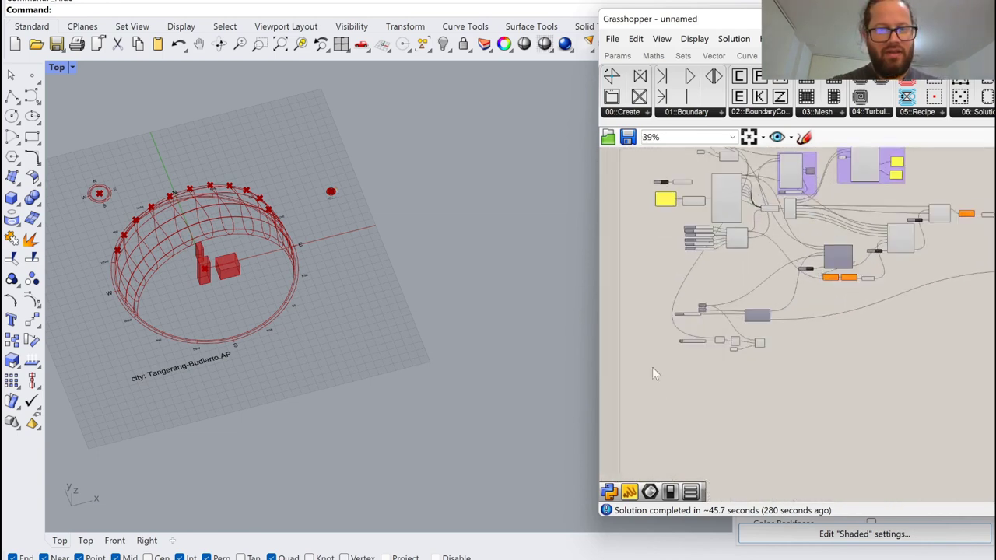
scroll(661, 384, "up", 2)
left_click_drag(644, 296, 961, 389)
scroll(795, 332, "down", 2)
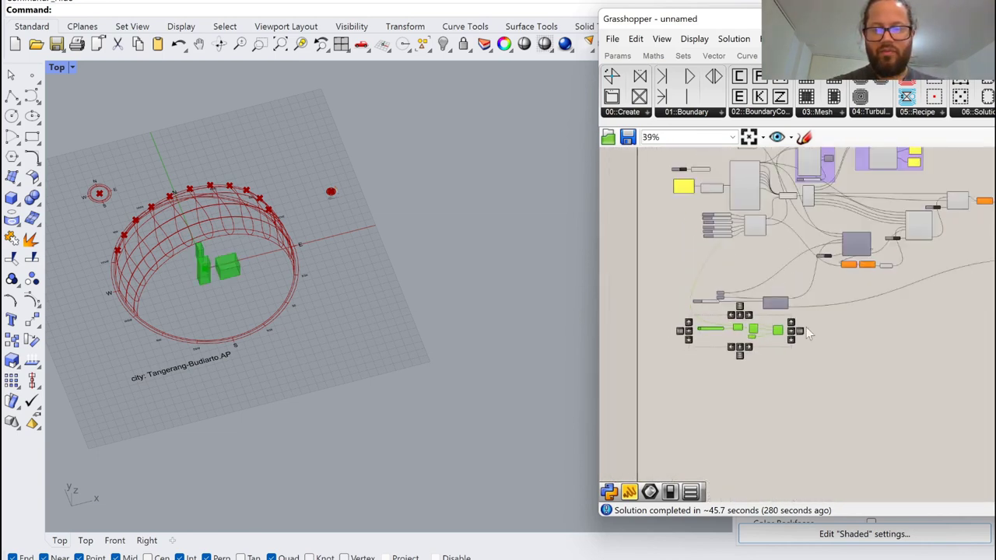
Step: Examine the UTCI component's _wind_vel_ input and how the rest of the comfort definition connects to it
scroll(795, 332, "down", 2)
scroll(781, 263, "up", 8)
scroll(765, 267, "down", 3)
scroll(764, 266, "down", 3)
scroll(851, 214, "up", 7)
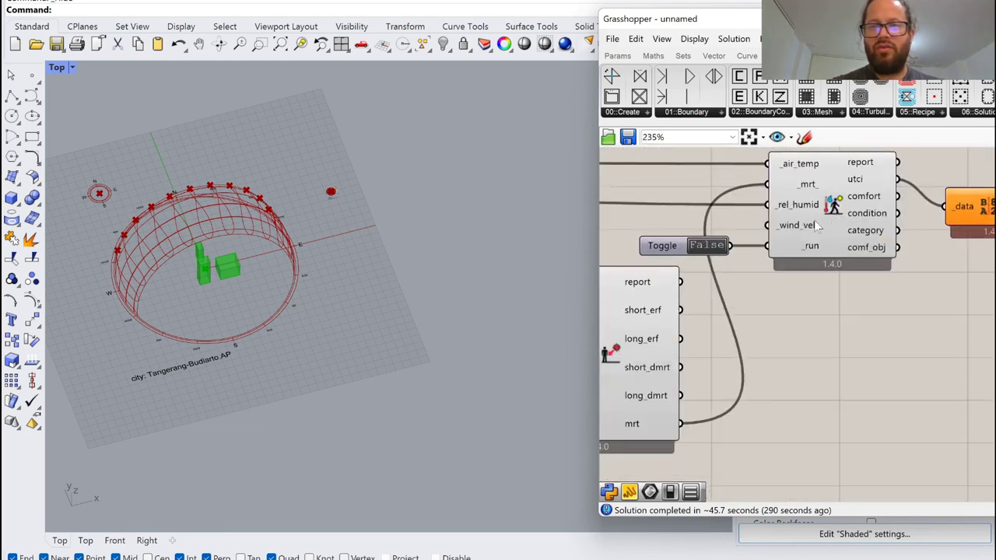
scroll(811, 222, "down", 9)
scroll(685, 207, "up", 7)
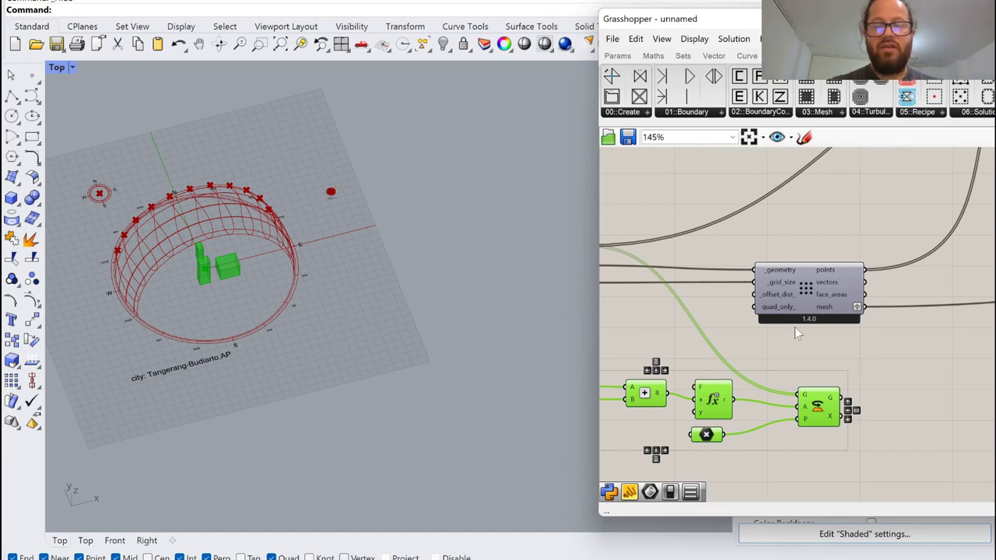
Step: Check the Rotate component that outputs the rotated buildings as the source geometry for the wind study
scroll(840, 346, "down", 2)
scroll(852, 354, "up", 4)
left_click(764, 328)
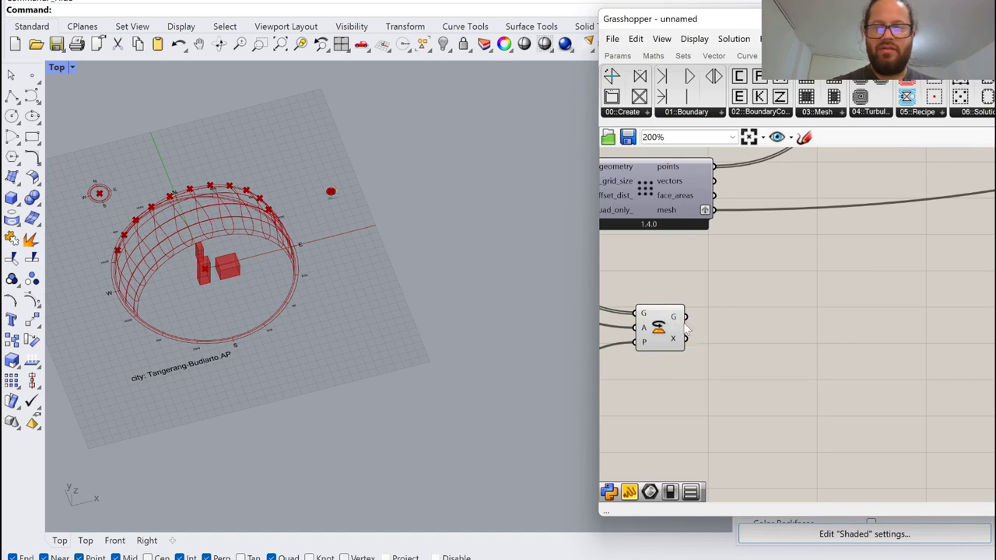
scroll(658, 319, "down", 2)
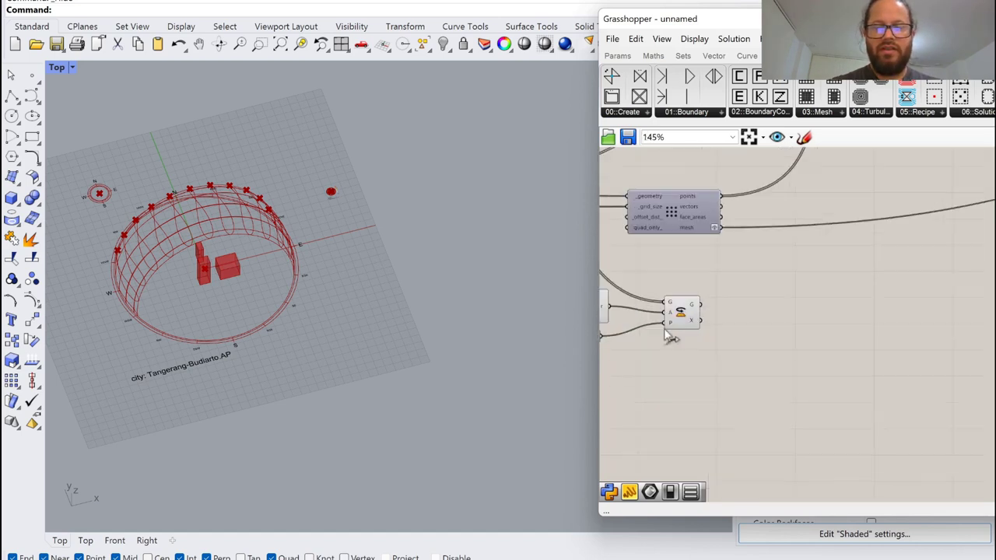
left_click(676, 325)
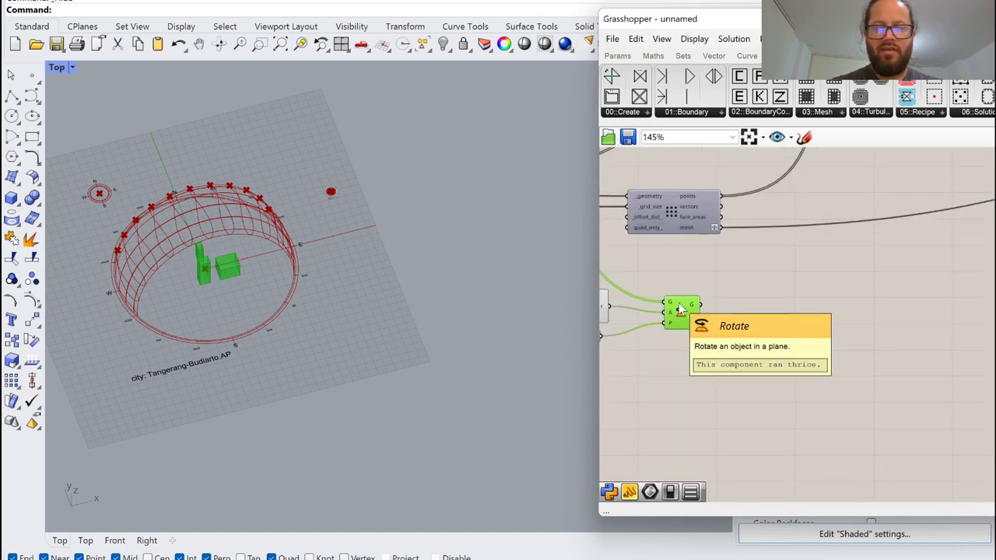
left_click(804, 188)
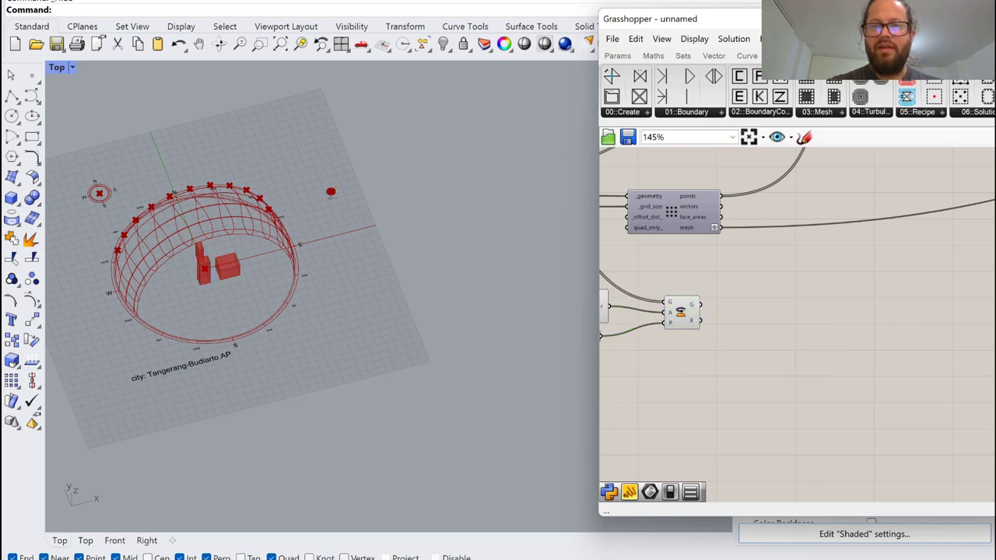
Step: Place a Butterfly Create Butterfly Geometry component on the canvas beside the Rotate component
left_click_drag(864, 22, 614, 1)
left_click(691, 33)
left_click(719, 33)
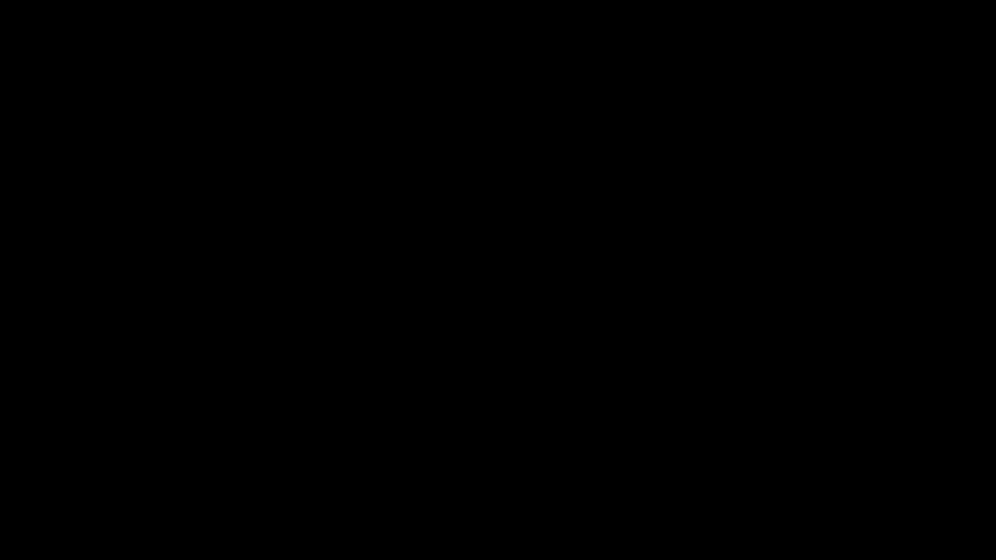
left_click(374, 89)
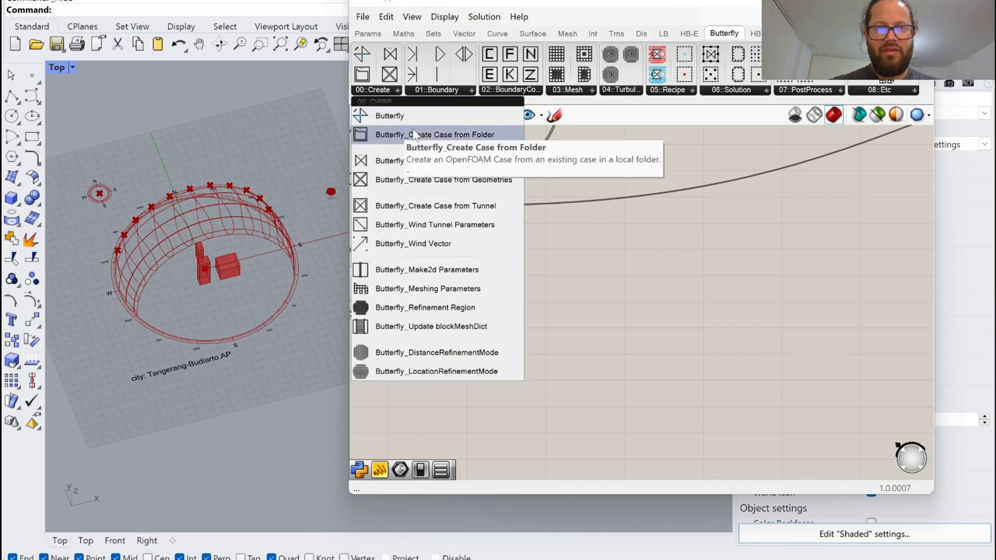
left_click_drag(412, 161, 576, 299)
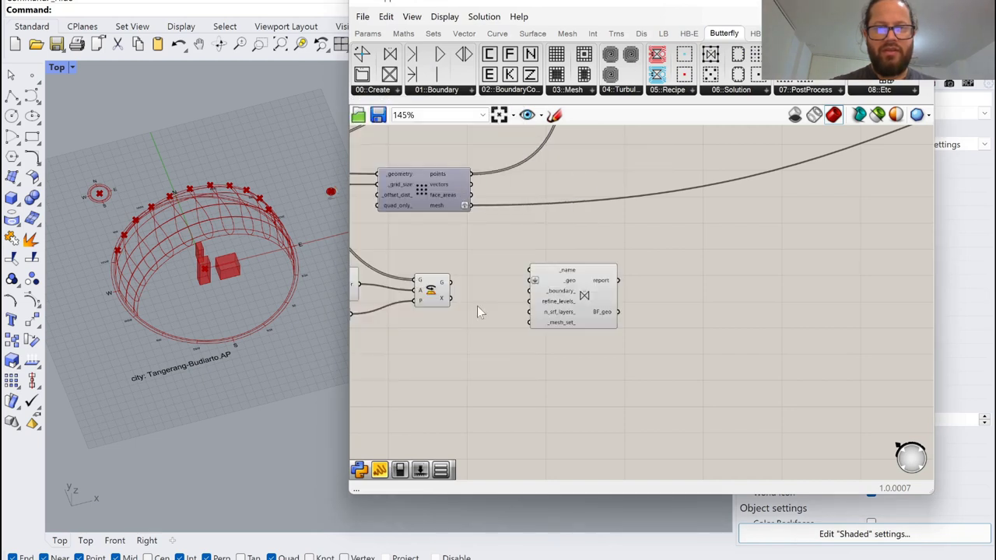
Step: Connect the Rotate component's geometry output to the _geo input of the Butterfly geometry component
scroll(615, 297, "up", 2)
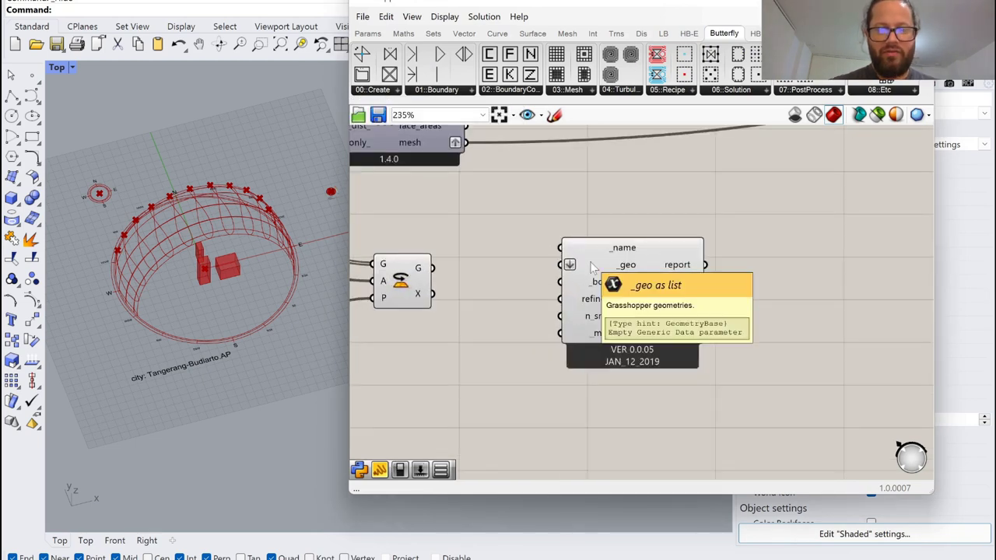
left_click_drag(600, 262, 551, 262)
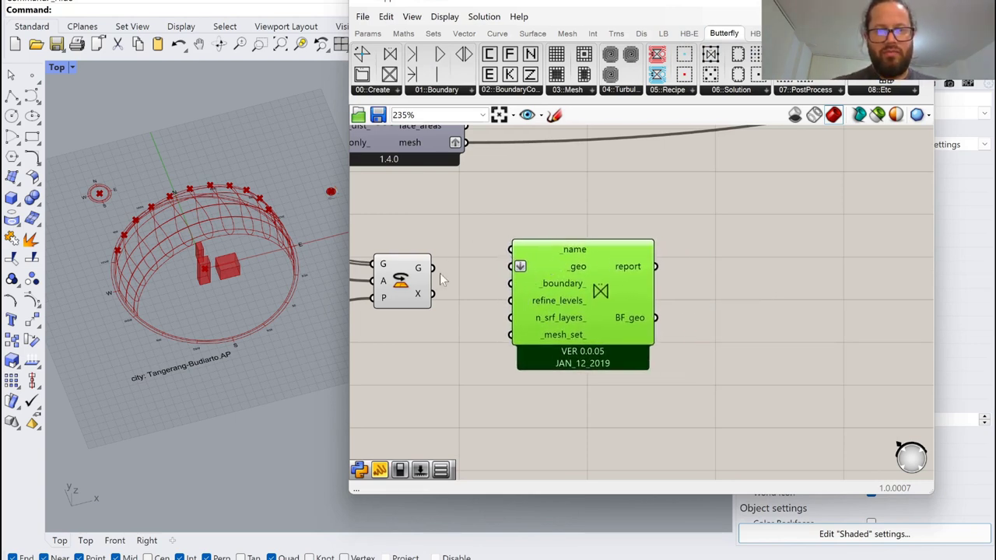
left_click_drag(566, 272, 576, 271)
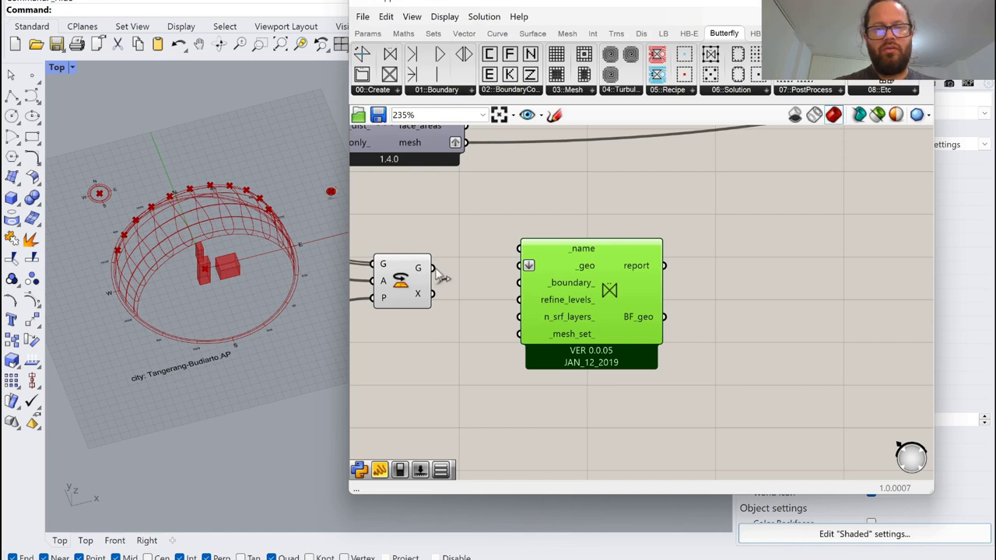
left_click_drag(527, 264, 597, 262)
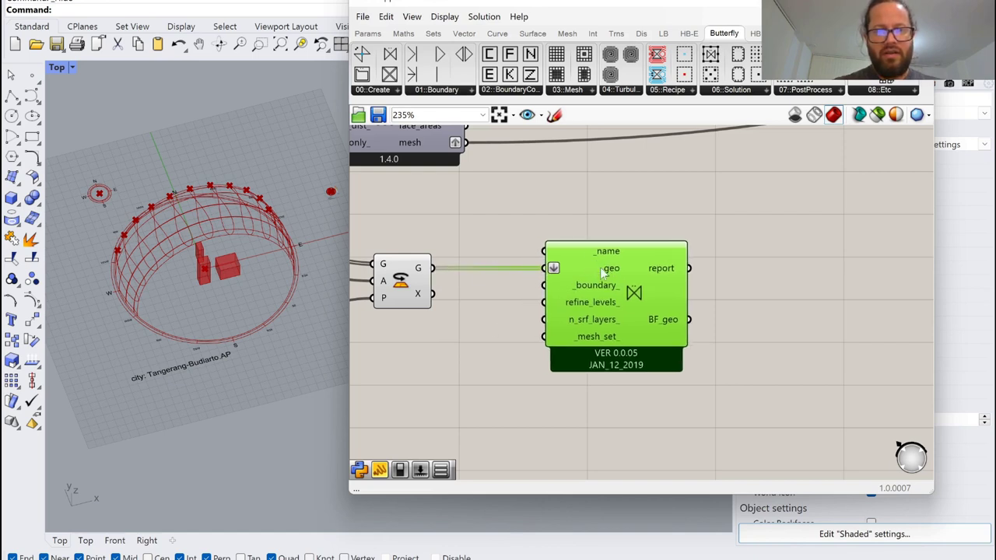
Step: Add a text panel containing "bdlg" and connect it to the Butterfly geometry component's _name input
double_click(567, 223)
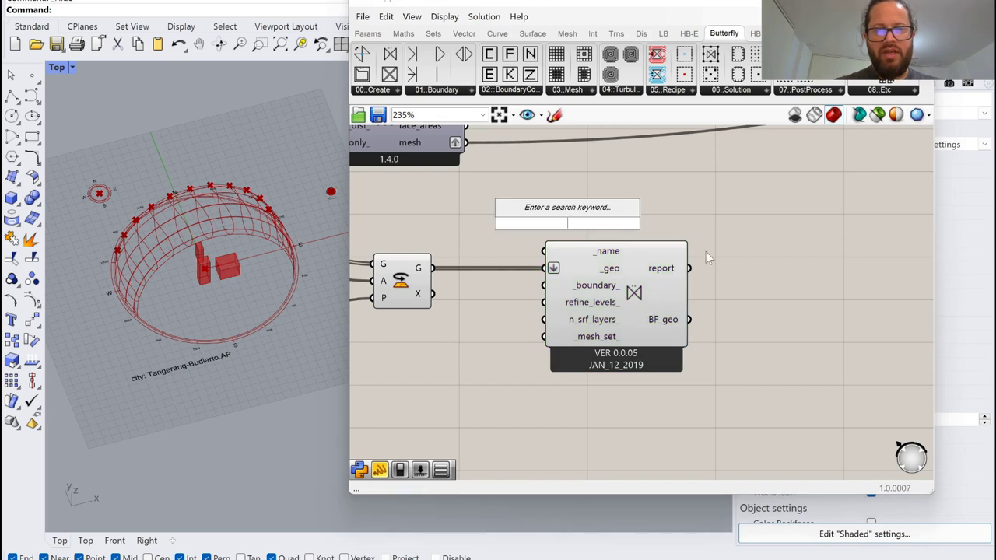
type("\"bdlg")
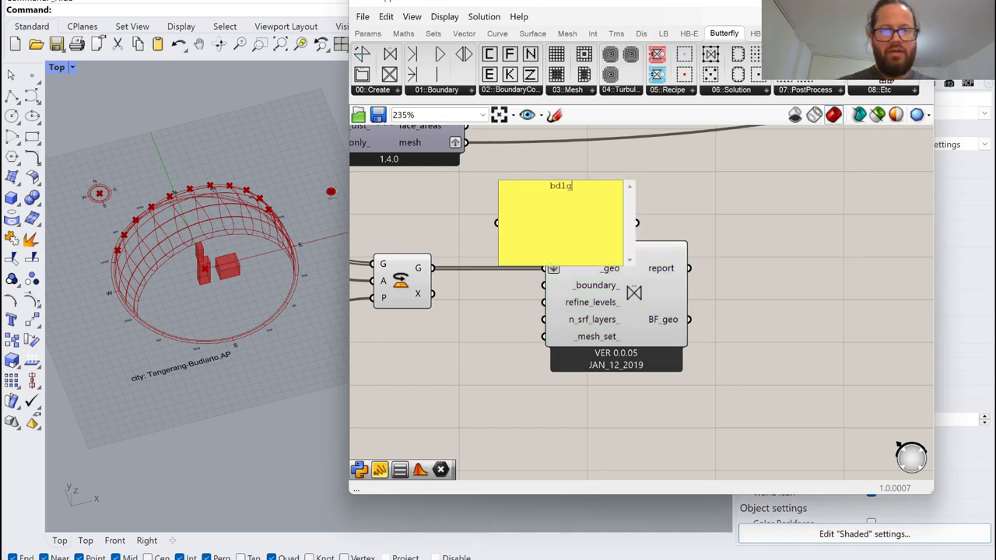
left_click(705, 251)
scroll(583, 223, "down", 2)
left_click_drag(616, 203, 585, 267)
scroll(519, 239, "up", 3)
scroll(571, 234, "down", 2)
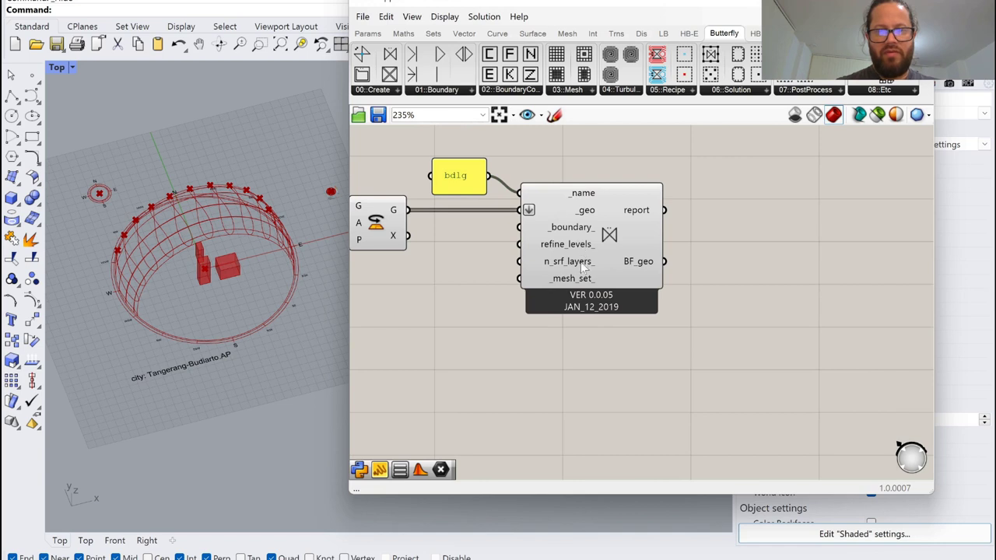
Step: Shift the Butterfly geometry component and its name panel slightly away from the Rotate component
left_click_drag(613, 208, 638, 208)
left_click_drag(457, 181, 483, 181)
right_click_drag(199, 282, 199, 261)
right_click_drag(668, 267, 594, 259)
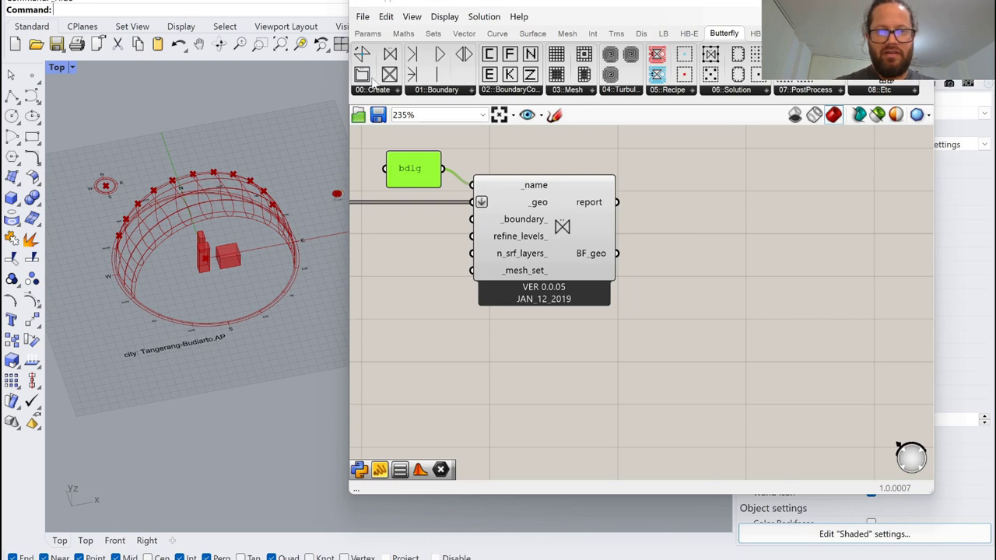
Step: Place a Butterfly Create Case from Tunnel component beyond the Butterfly geometry component's outputs
mouse_move(600, 265)
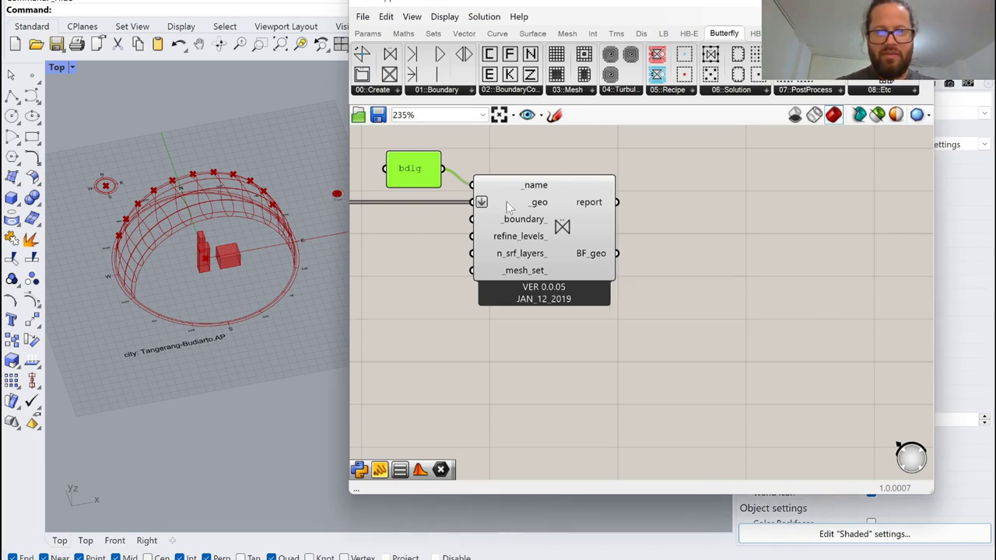
left_click(404, 93)
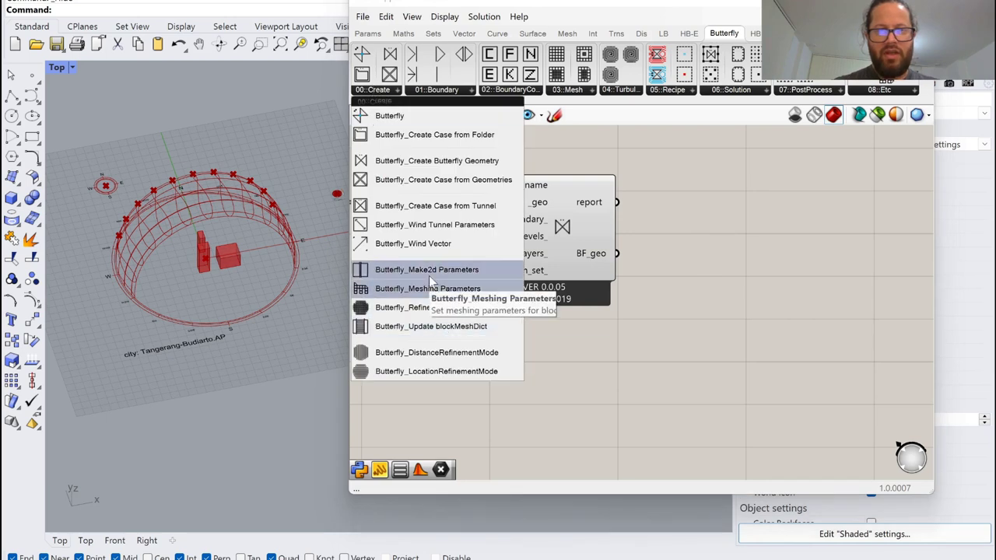
left_click(453, 211)
left_click(793, 260)
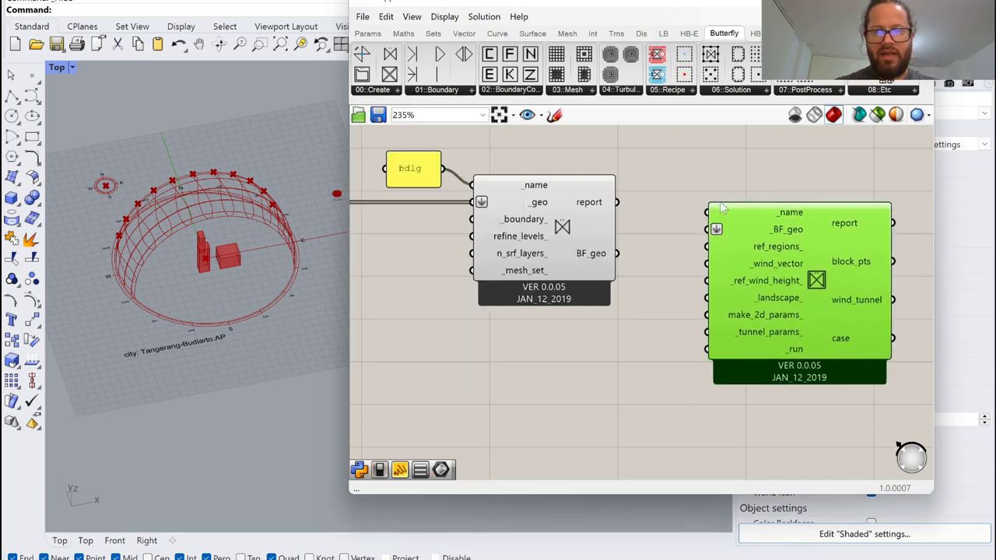
Step: Feed the Create Case from Tunnel component a copied name panel reading "Utci_to_Wind" and the geometry component's BF_geo output
left_click_drag(421, 174, 686, 172, "alt")
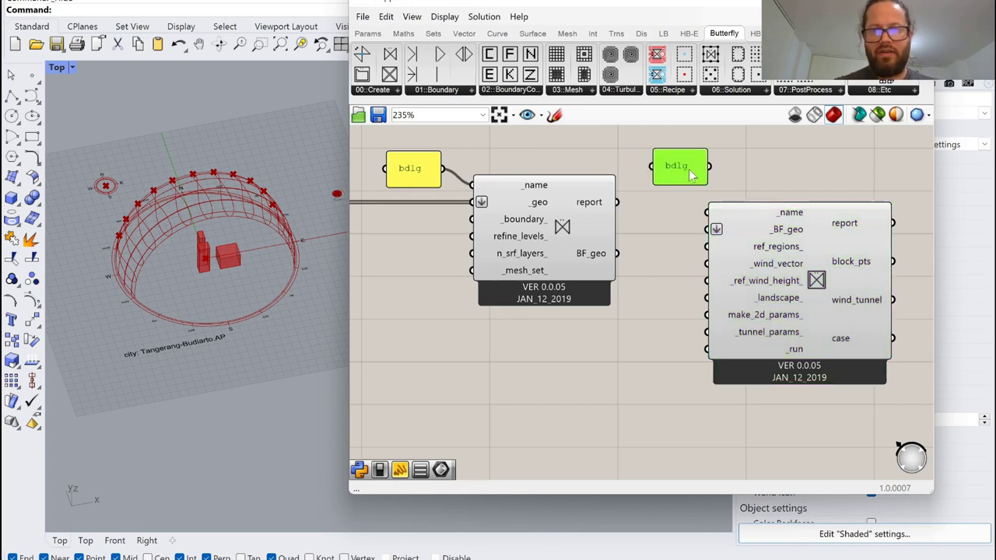
double_click(691, 175)
key("BackSpace")
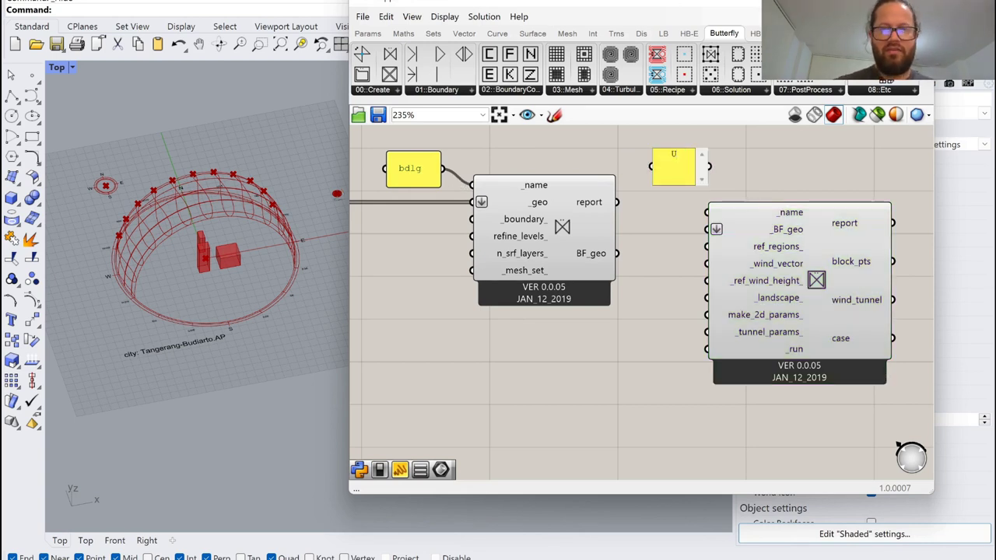
type("Utci_to_Wind")
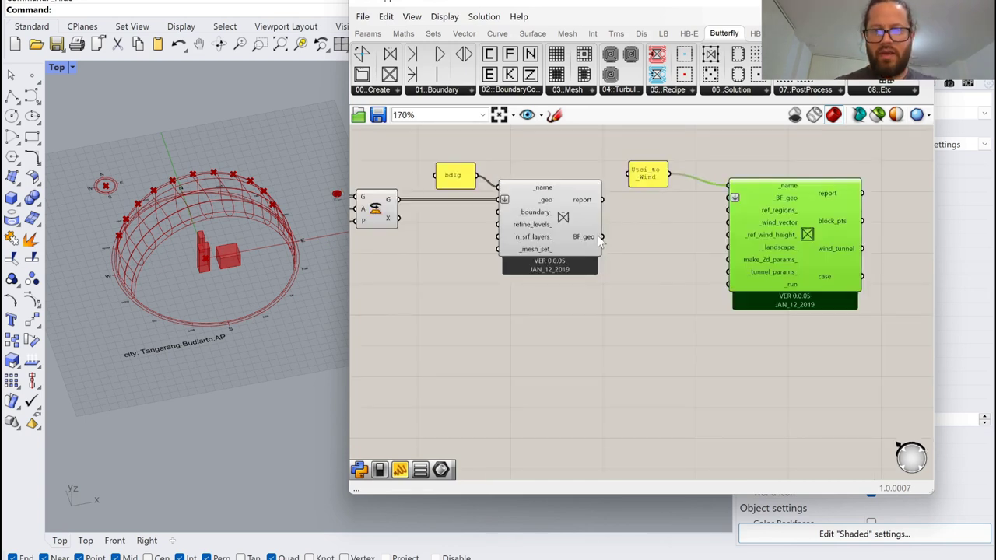
left_click_drag(601, 237, 744, 252)
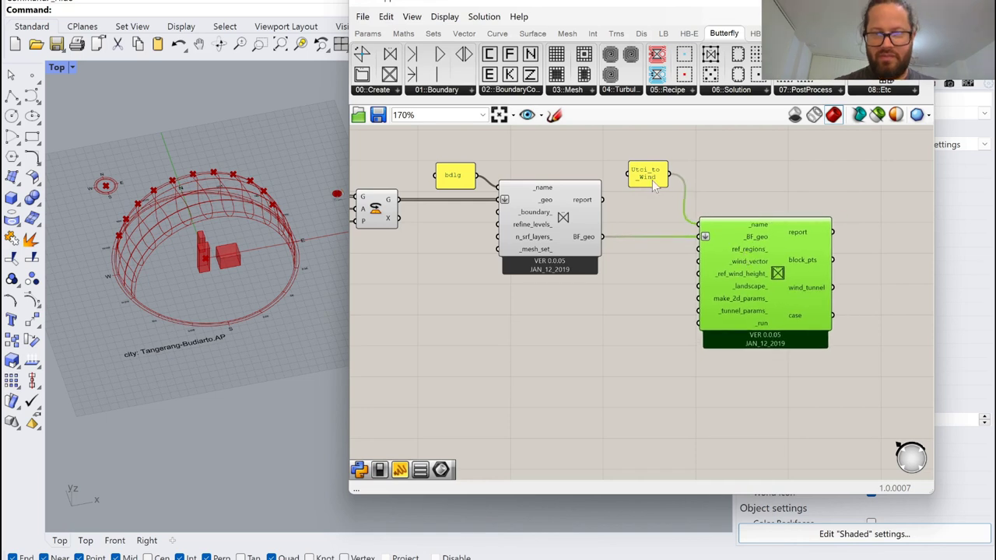
Step: Place a Butterfly Wind Vector component below the Butterfly geometry component and connect its output to the tunnel case's _wind_vector input
left_click_drag(371, 59, 550, 306)
left_click_drag(612, 304, 676, 259)
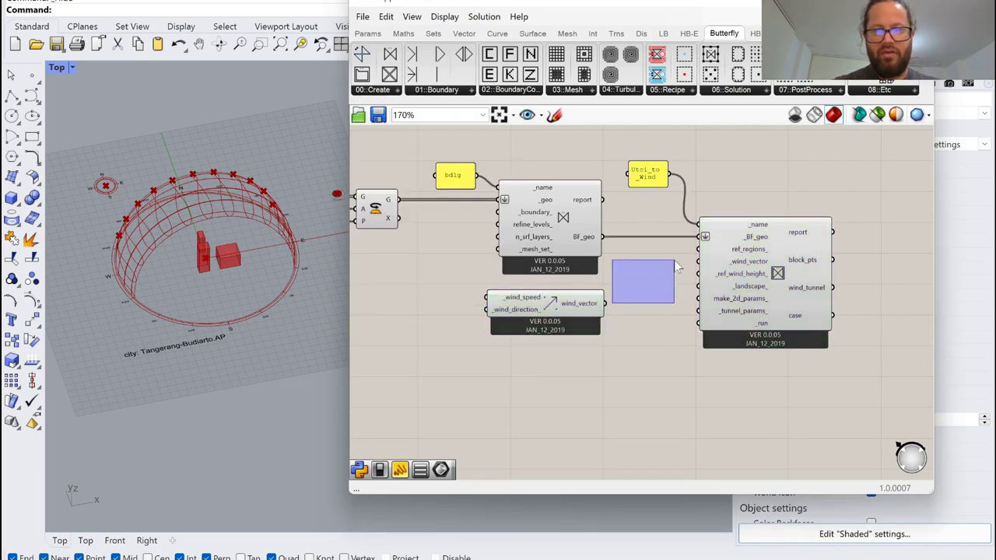
mouse_move(604, 304)
left_mouse_down()
mouse_move(696, 263)
mouse_move(698, 273)
left_mouse_up()
Step: Using the wind rose legend's top speed, add a text panel containing 2.6 and connect it to the Wind Vector's _wind_speed input
scroll(698, 273, "down", 5)
scroll(610, 222, "up", 6)
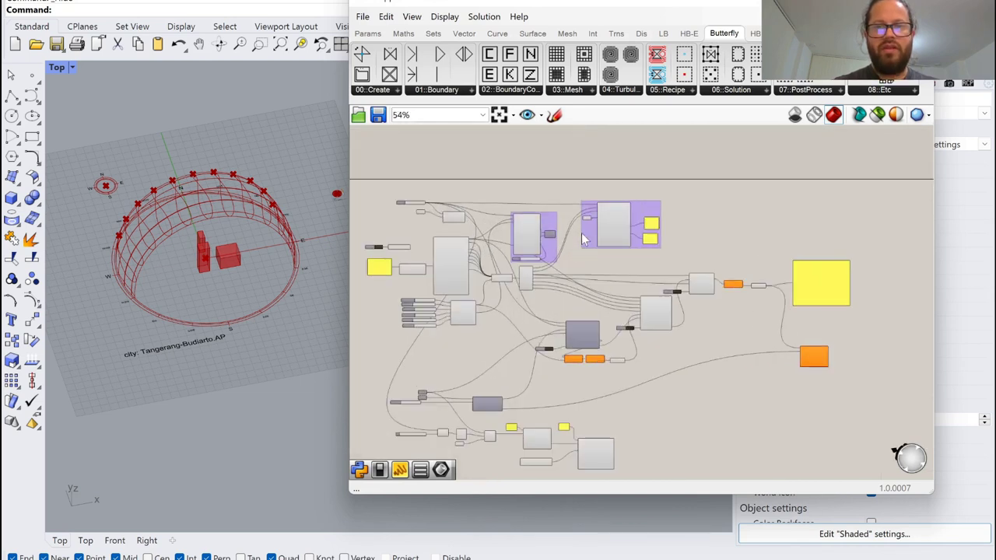
scroll(728, 220, "up", 3)
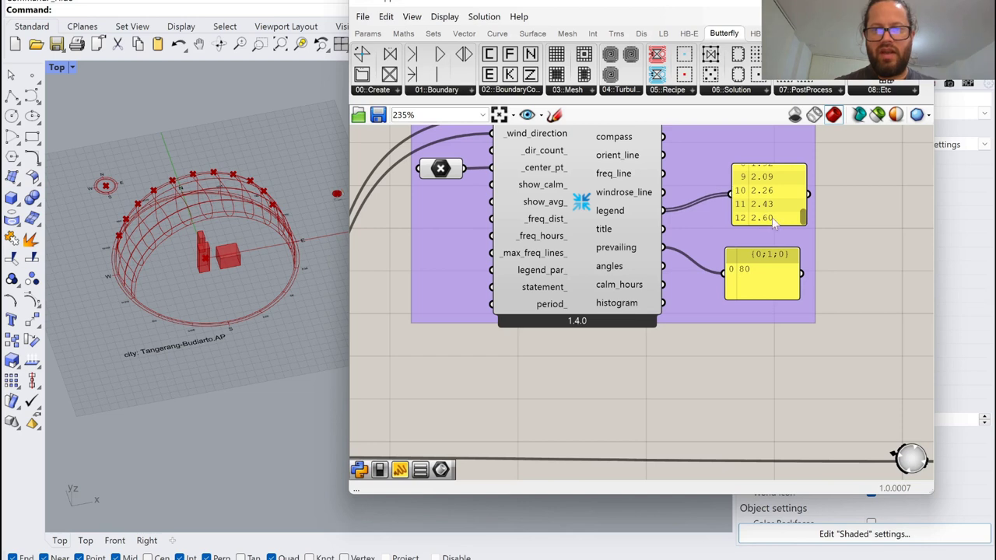
scroll(639, 208, "down", 4)
scroll(640, 209, "down", 3)
scroll(473, 318, "up", 6)
left_click(474, 318)
left_click(557, 318)
double_click(519, 315)
type("2.5")
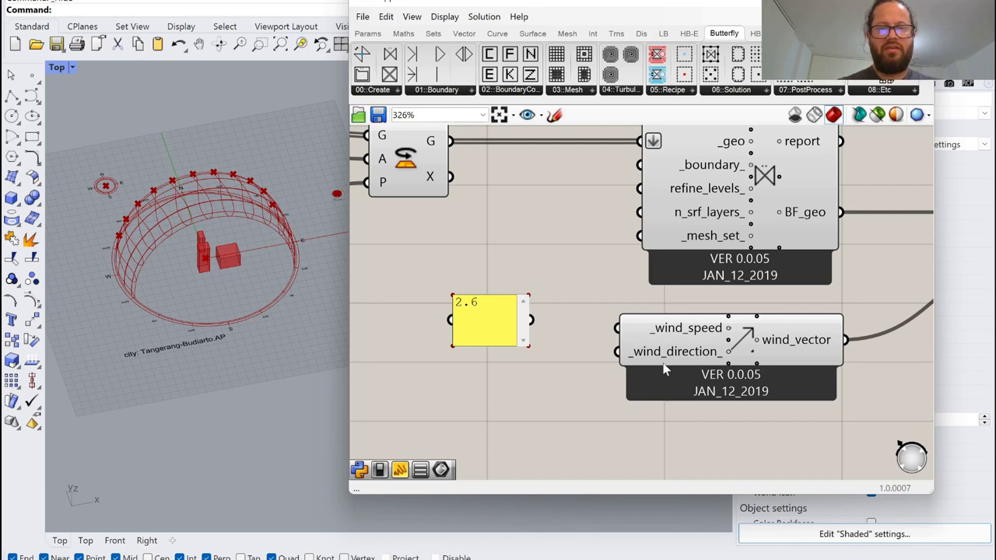
scroll(677, 381, "down", 4)
scroll(548, 335, "up", 3)
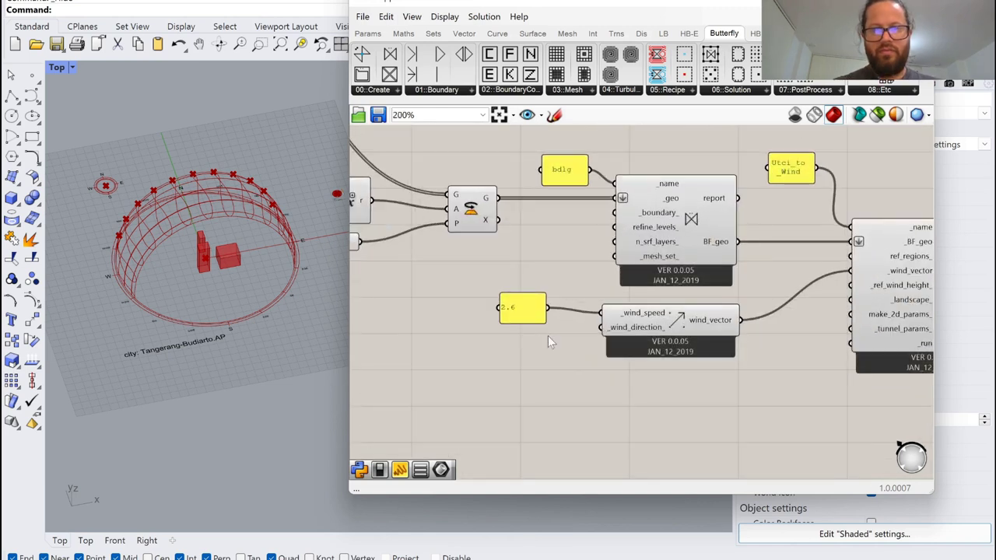
Step: Reposition the 2.6 wind speed panel slightly above and closer to the Wind Vector component
left_click(716, 320)
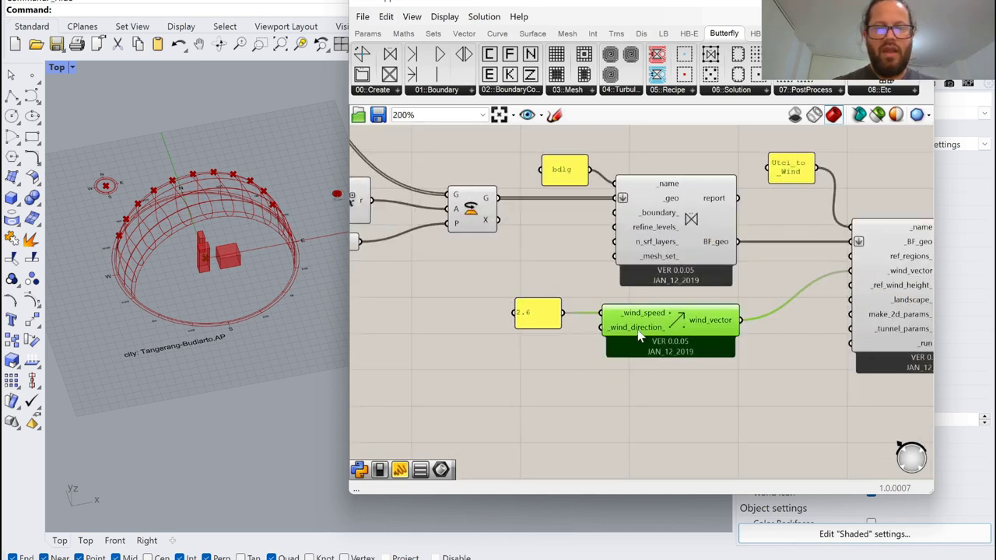
left_click(546, 316)
left_click_drag(544, 317, 550, 298)
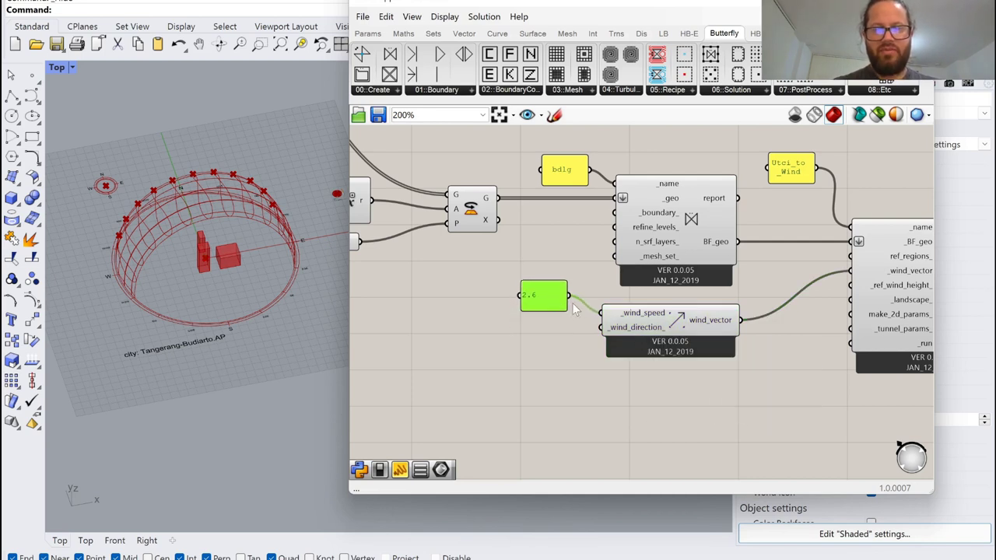
Step: Place a Butterfly Wind Tunnel Parameters component below the Wind Vector component
scroll(702, 333, "down", 3)
scroll(610, 328, "up", 4)
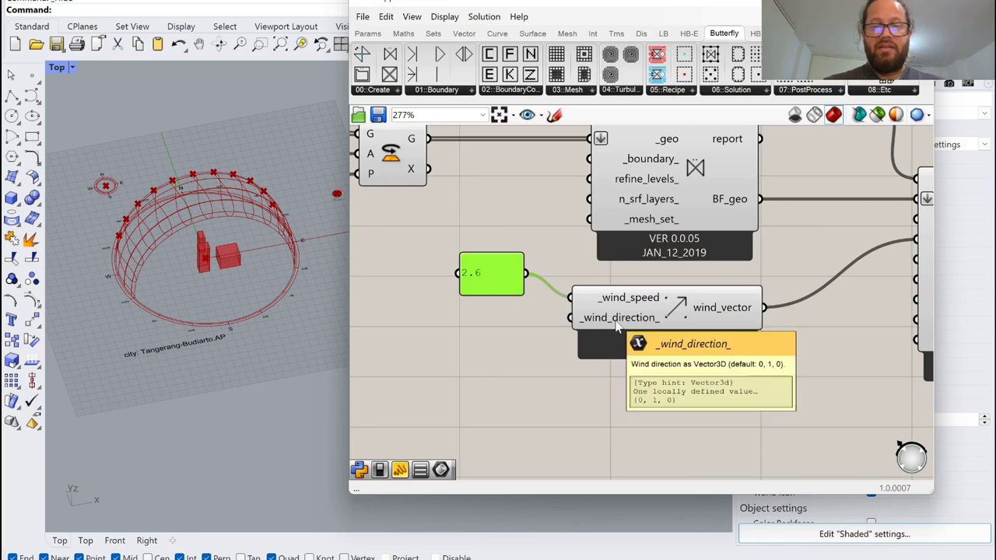
scroll(585, 331, "down", 5)
scroll(781, 326, "up", 1)
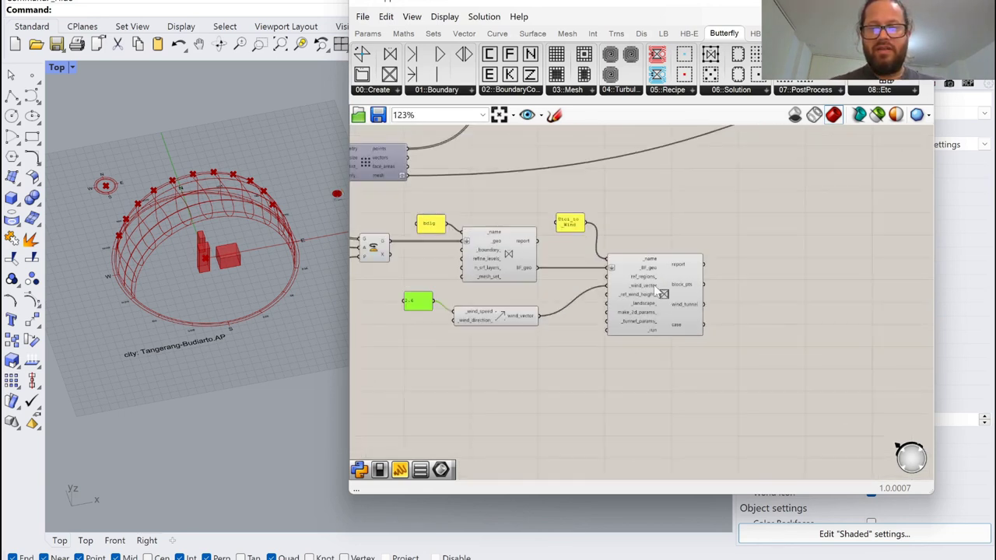
scroll(647, 287, "down", 2)
scroll(647, 287, "up", 4)
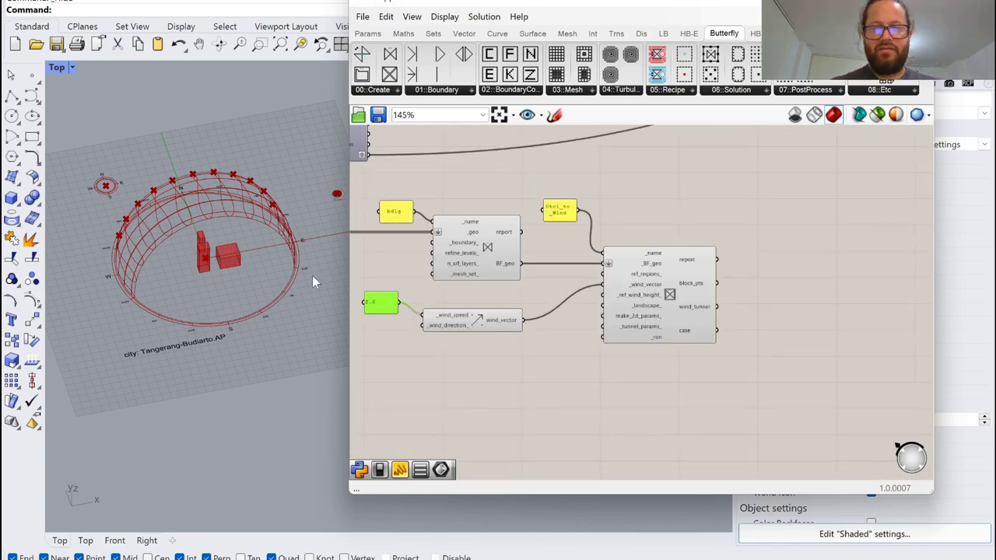
left_click(378, 92)
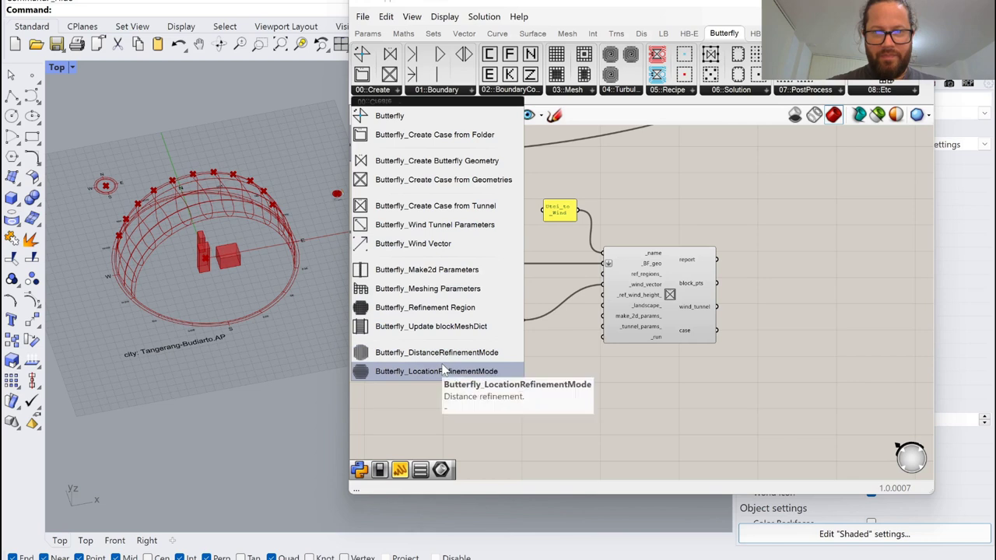
left_click(445, 225)
left_click(486, 371)
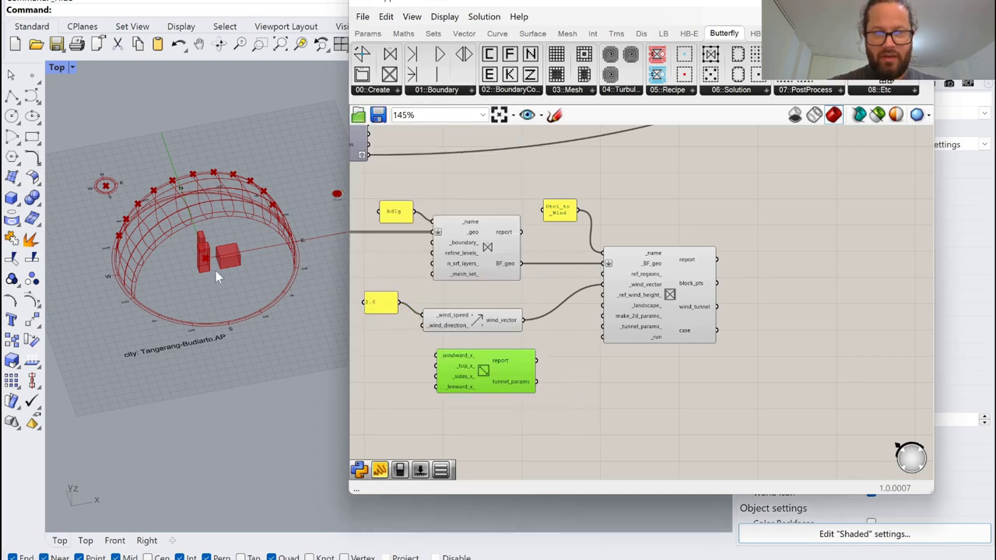
Step: Turn off the preview of the Sunpath component so its dome is hidden in the Rhino viewport
right_click_drag(218, 264, 204, 304)
scroll(558, 217, "down", 5)
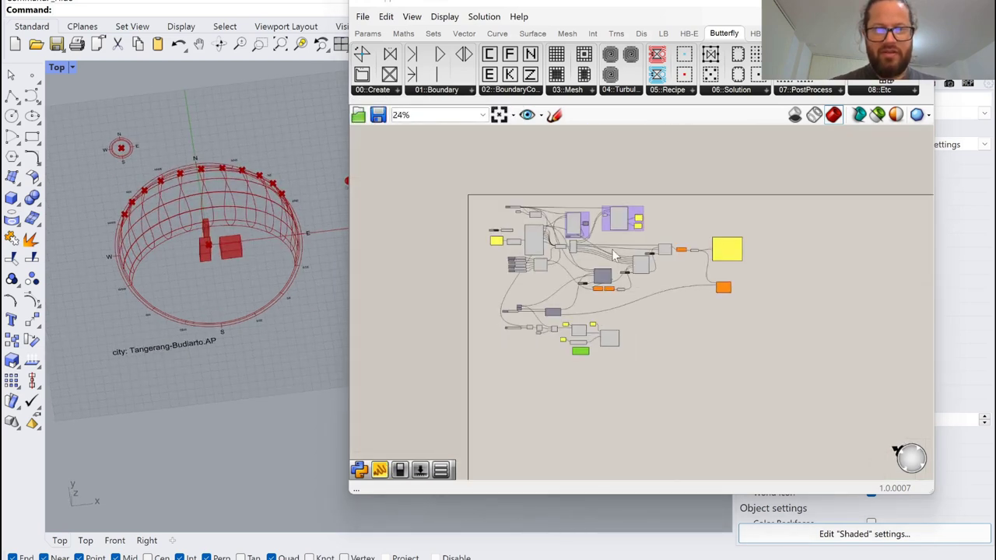
scroll(559, 216, "up", 3)
scroll(559, 217, "up", 5)
left_click(545, 210)
right_click(544, 210)
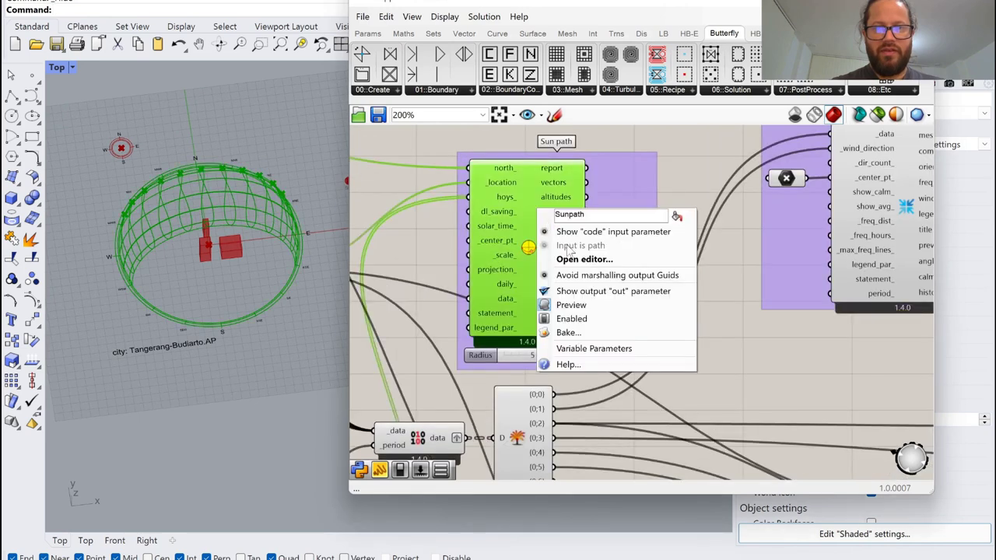
left_click(572, 305)
Step: Connect the Wind Tunnel Parameters' tunnel_params output to the tunnel case's _tunnel_params input
scroll(558, 243, "down", 6)
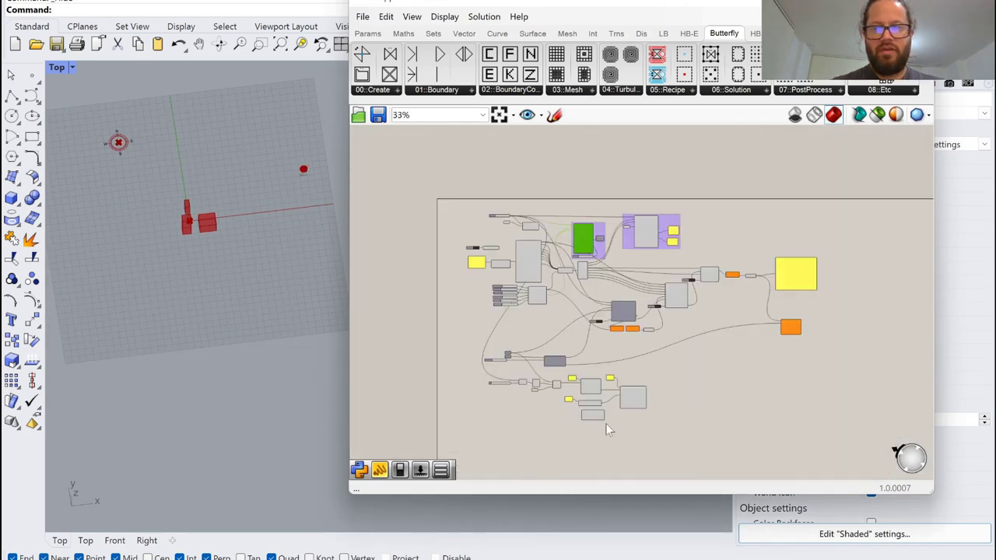
scroll(600, 440, "up", 7)
left_click_drag(569, 414, 649, 350)
scroll(649, 350, "down", 1)
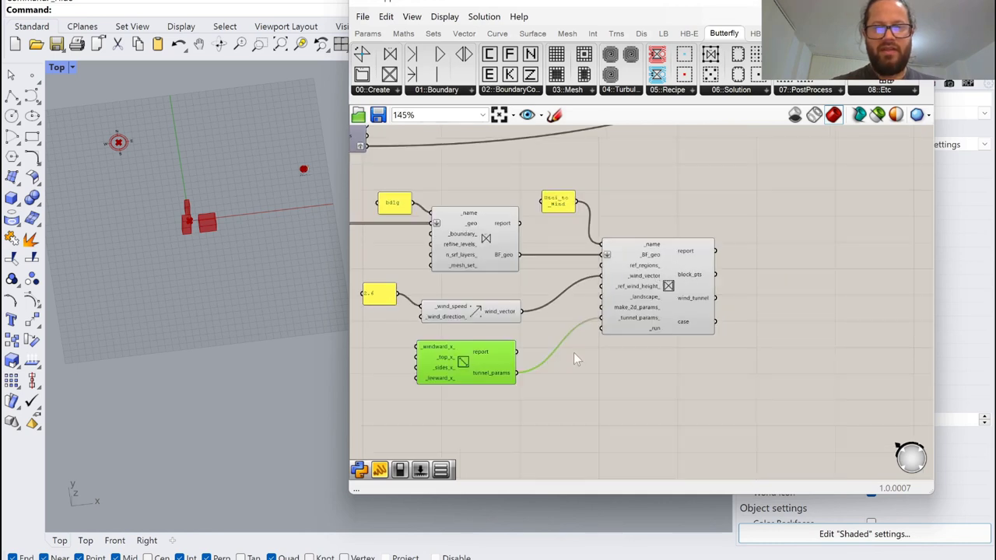
Step: Add a Boolean Toggle below the tunnel parameters and connect it to the tunnel case's _run input
double_click(595, 433)
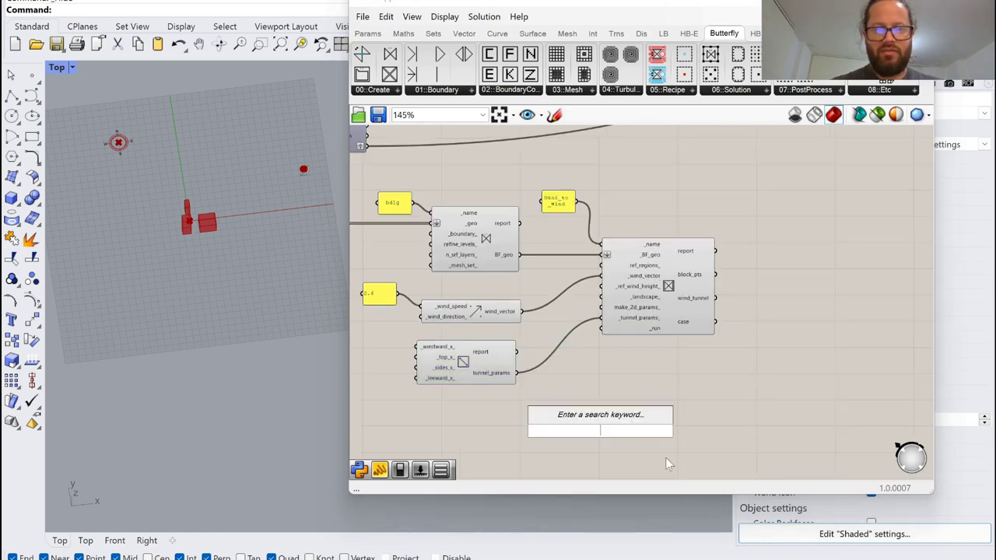
type("t")
left_click_drag(610, 436, 600, 328)
Step: Stack the wind vector, speed panel, tunnel parameters and toggle closer together, and set the toggle to True
left_click_drag(482, 308, 482, 287)
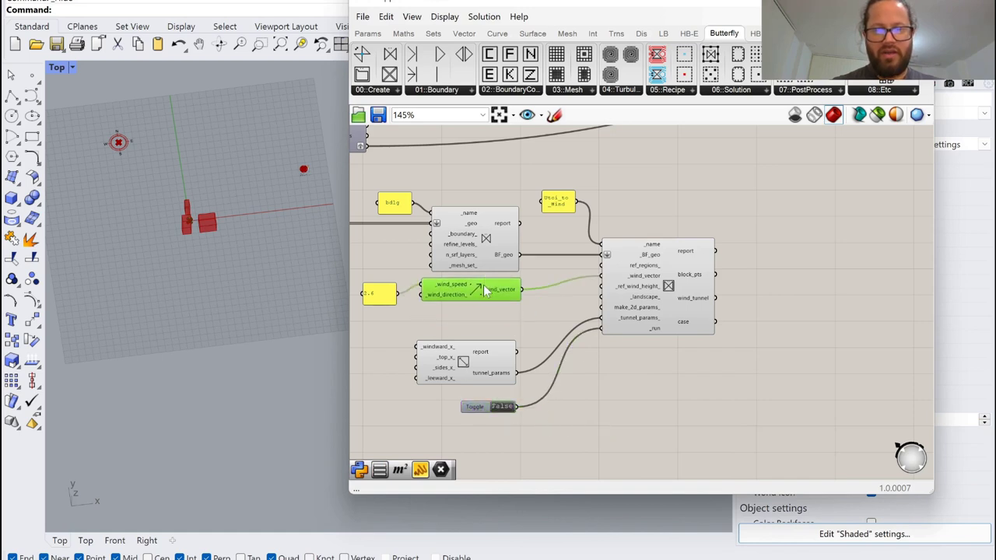
left_click_drag(381, 301, 389, 288)
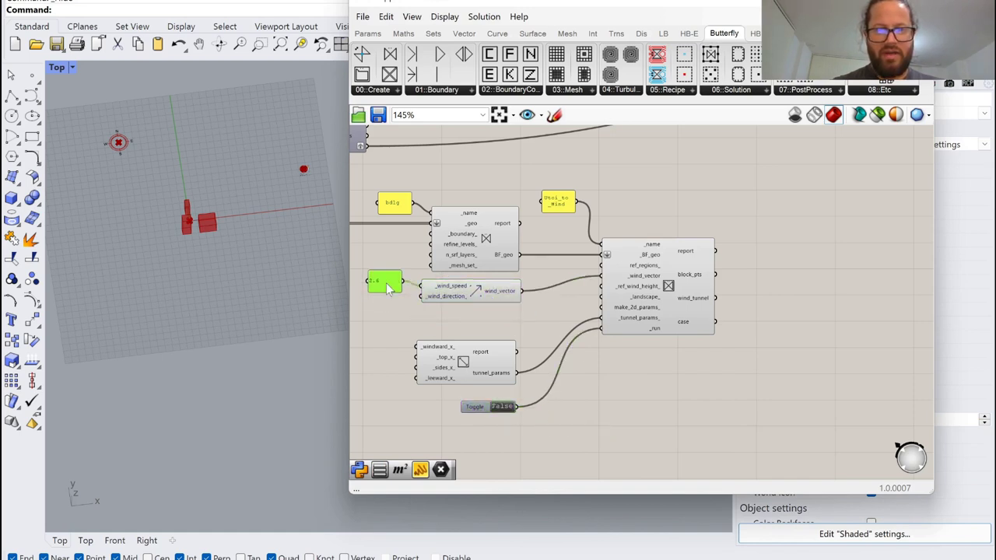
left_click_drag(494, 369, 504, 337)
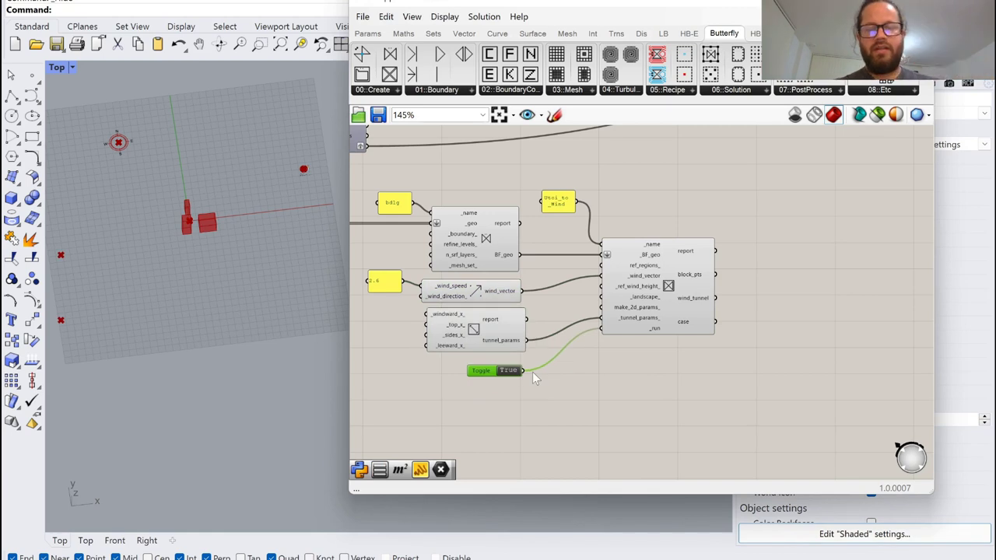
Step: Examine the wind tunnel's corner points around the buildings in the Rhino viewport
scroll(172, 249, "down", 8)
right_click_drag(168, 315, 93, 311)
scroll(97, 309, "down", 8)
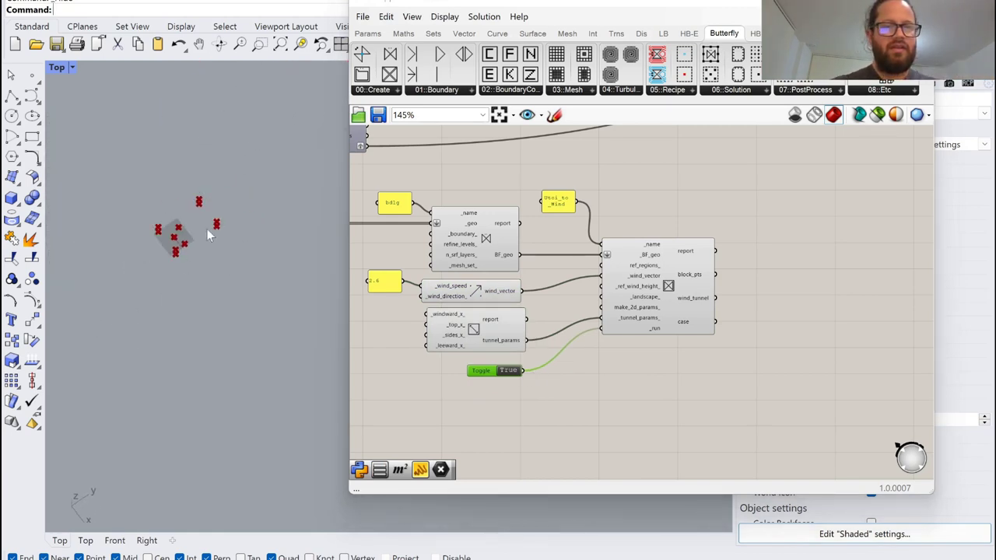
scroll(178, 208, "up", 8)
right_click_drag(175, 200, 102, 281)
right_click_drag(162, 315, 102, 266)
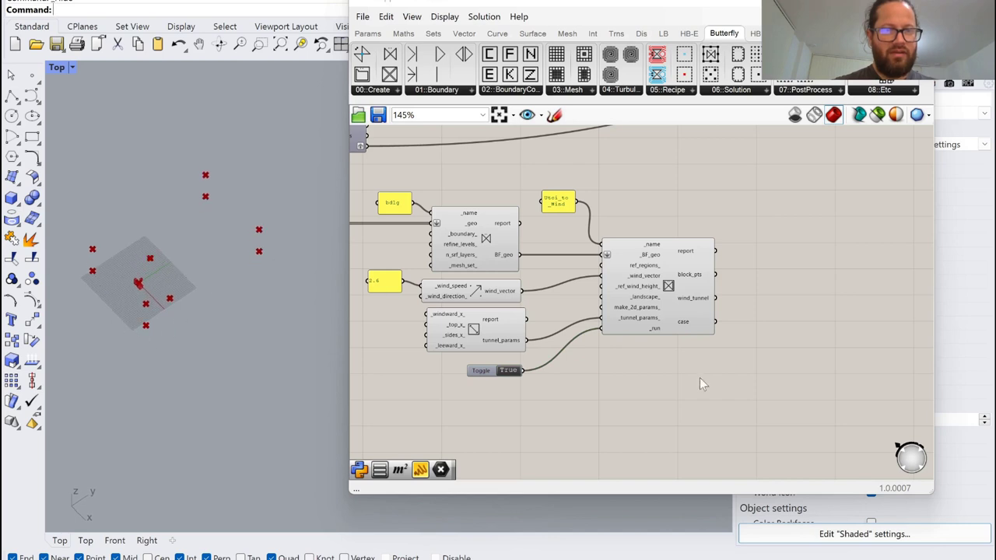
Step: Place a Butterfly Load Mesh component, connect the tunnel case to its _case input and a copied True toggle to its _load input
left_click(572, 91)
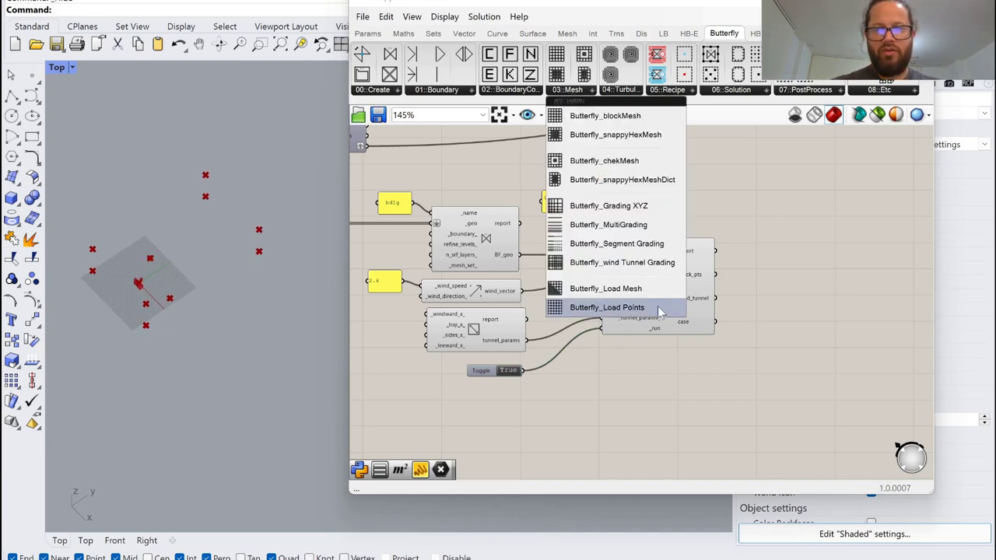
left_click_drag(599, 287, 759, 340)
left_click(487, 370)
key("ctrl+c")
key("ctrl+v")
left_click_drag(487, 377, 758, 354)
scroll(730, 380, "up", 3)
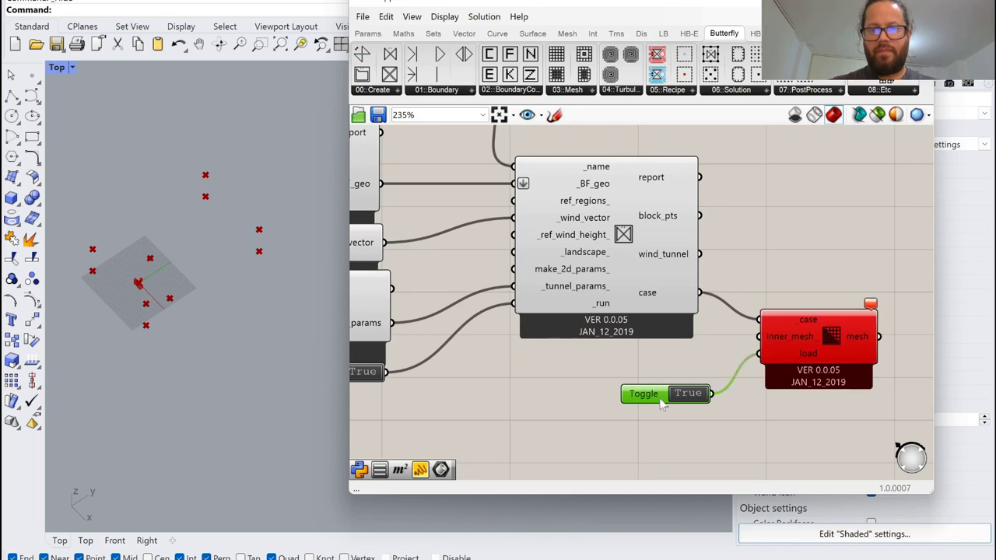
Step: Move the Load Mesh component farther away from the tunnel case component to free space between them
left_click_drag(660, 400, 652, 391)
scroll(630, 234, "down", 3)
scroll(689, 251, "up", 2)
left_click_drag(724, 284, 760, 378)
scroll(725, 287, "down", 2)
scroll(778, 299, "up", 2)
scroll(624, 266, "down", 3)
scroll(629, 271, "up", 3)
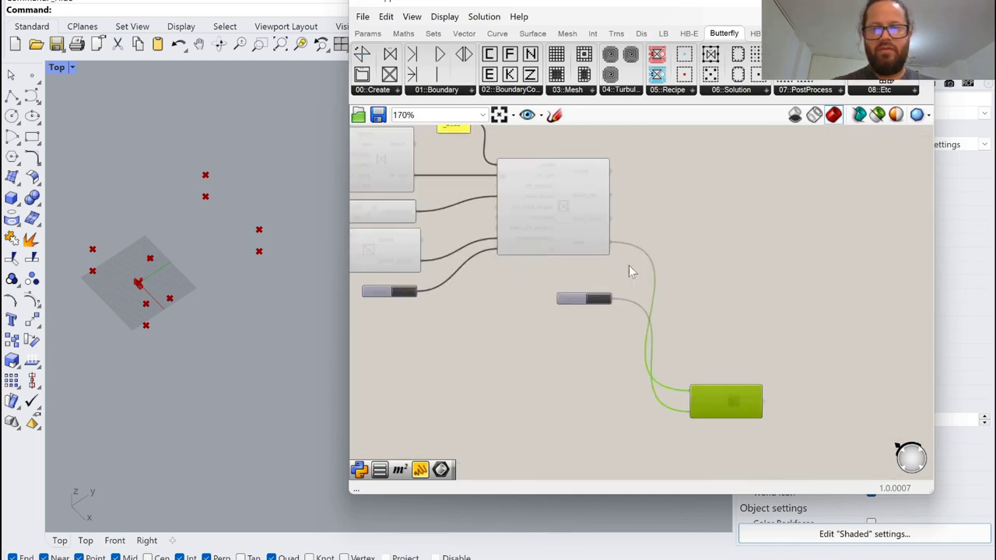
Step: Place a Butterfly blockMesh component beyond the tunnel case and connect the case output to its _case input
left_click(570, 92)
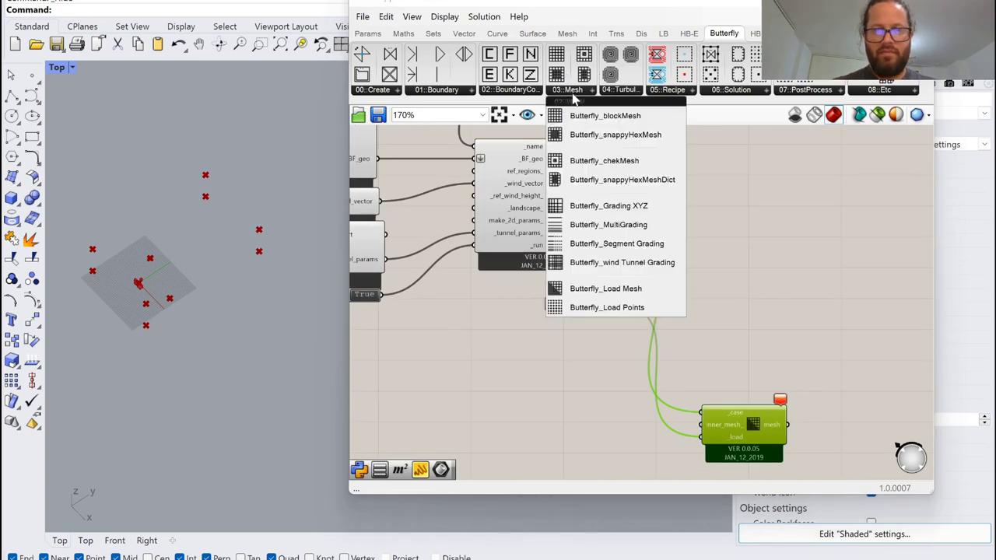
left_click(614, 117)
left_click(795, 210)
left_click_drag(607, 237, 754, 173)
left_click_drag(809, 190, 827, 252)
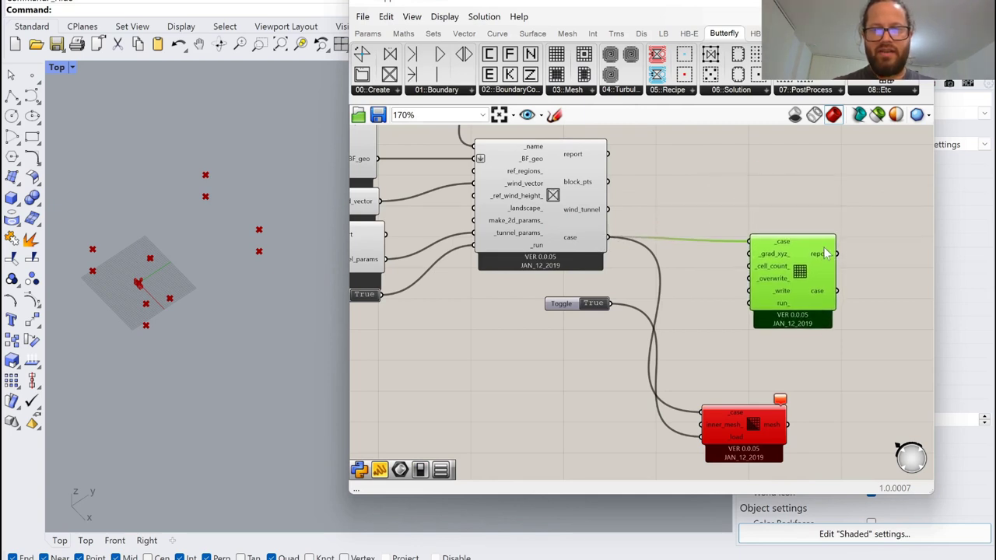
Step: Route blockMesh's case output into Load Mesh and connect True toggles to blockMesh's run_ and _write inputs
left_click_drag(743, 424, 791, 401)
left_click_drag(612, 304, 765, 352)
scroll(684, 356, "down", 2)
left_click_drag(637, 288, 688, 299)
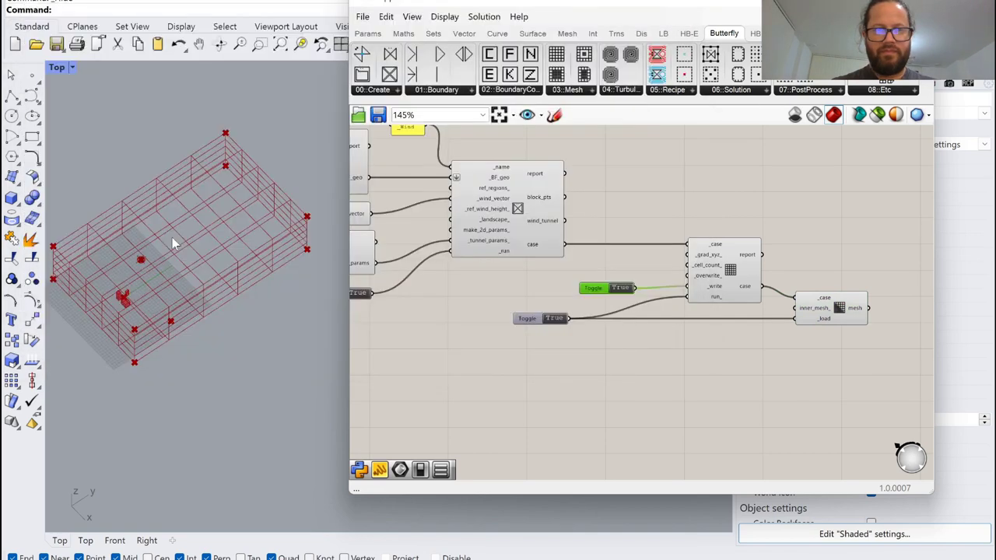
Step: Delete the Load Mesh component and line up the two toggles beside blockMesh's _write and run_ inputs
right_click_drag(172, 238, 195, 290)
left_click_drag(531, 320, 598, 325)
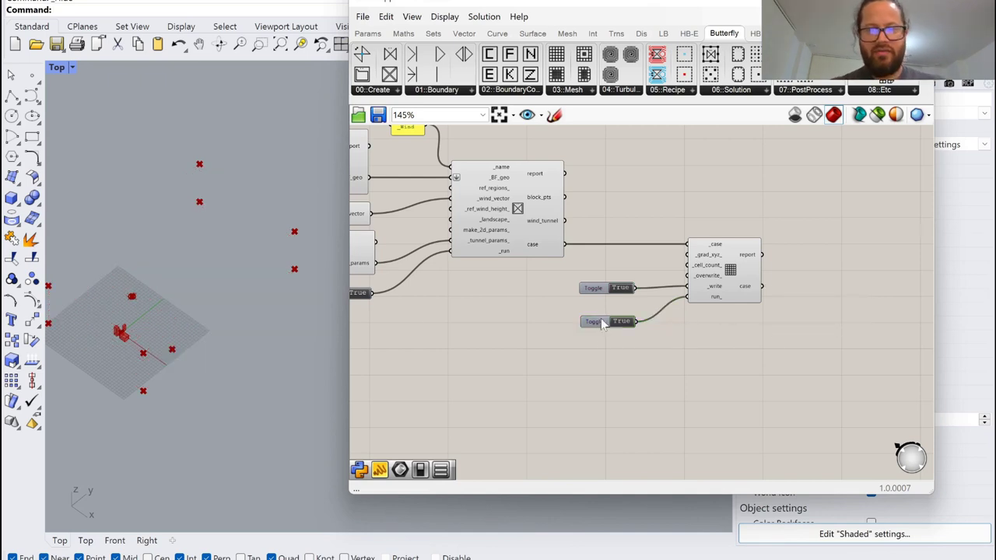
left_click_drag(603, 322, 604, 307)
left_click_drag(564, 274, 645, 324)
left_click_drag(601, 288, 606, 296)
Step: Place a Butterfly wind tunnel grading component above the blockMesh component
left_click(694, 232)
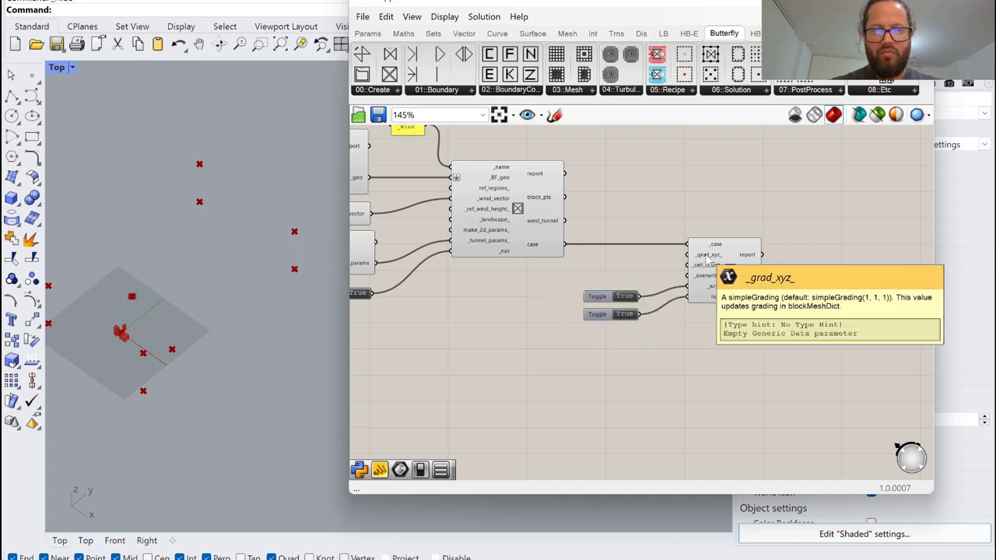
left_click(567, 91)
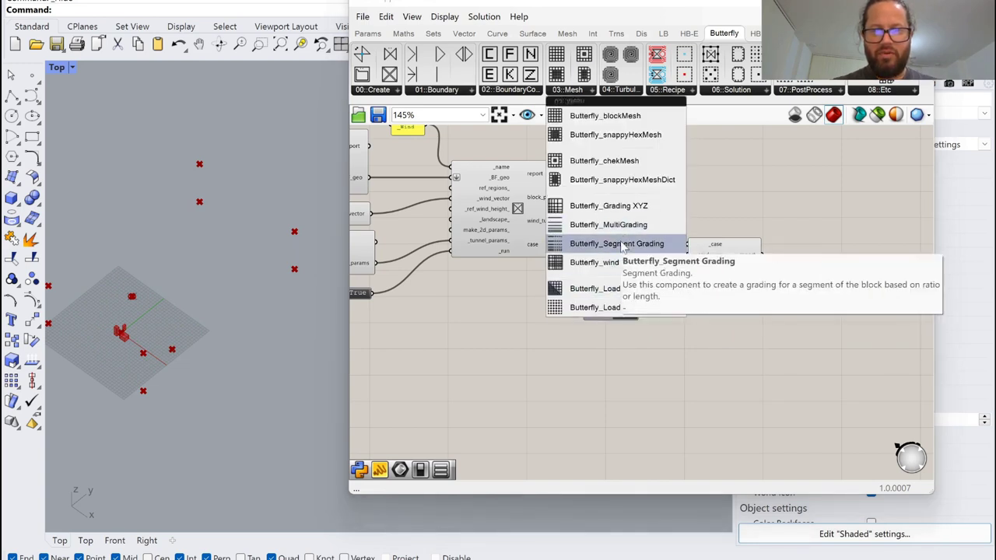
left_click(615, 262)
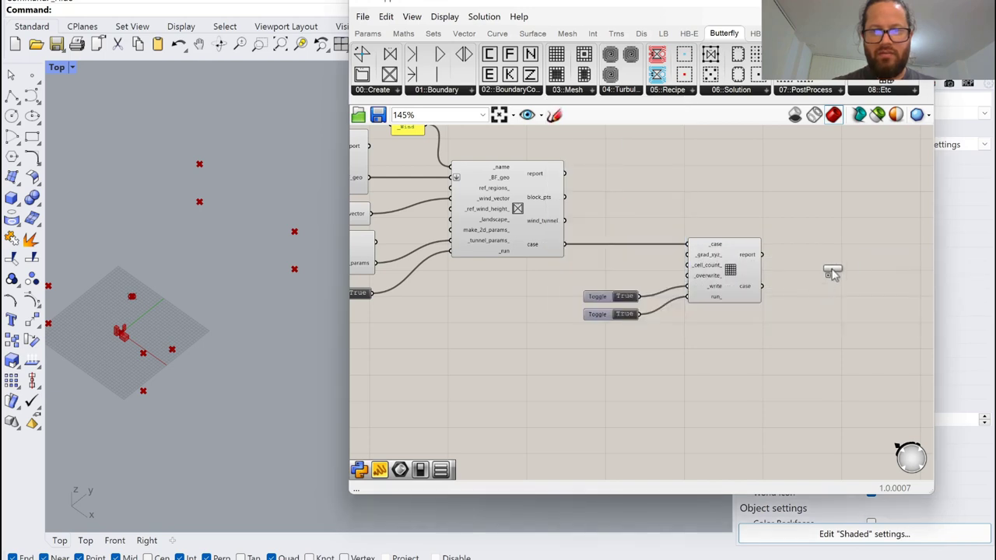
left_click(685, 187)
Step: Add a Load Mesh component beyond blockMesh, feed it blockMesh's case output and connect a True toggle to its _load input
left_click(575, 90)
left_click(607, 287)
left_click(626, 287)
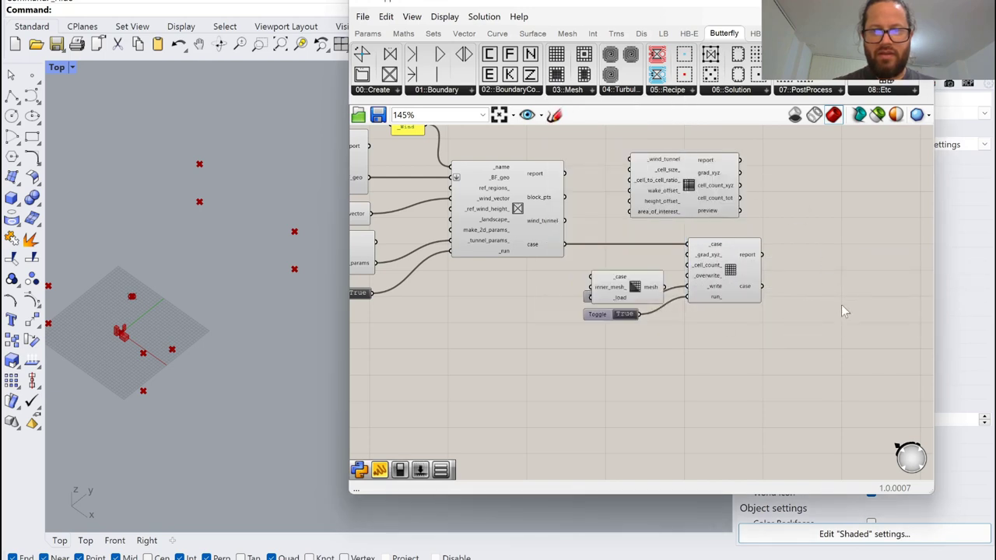
left_click_drag(634, 289, 869, 270)
left_click_drag(761, 286, 826, 259)
left_click(665, 325)
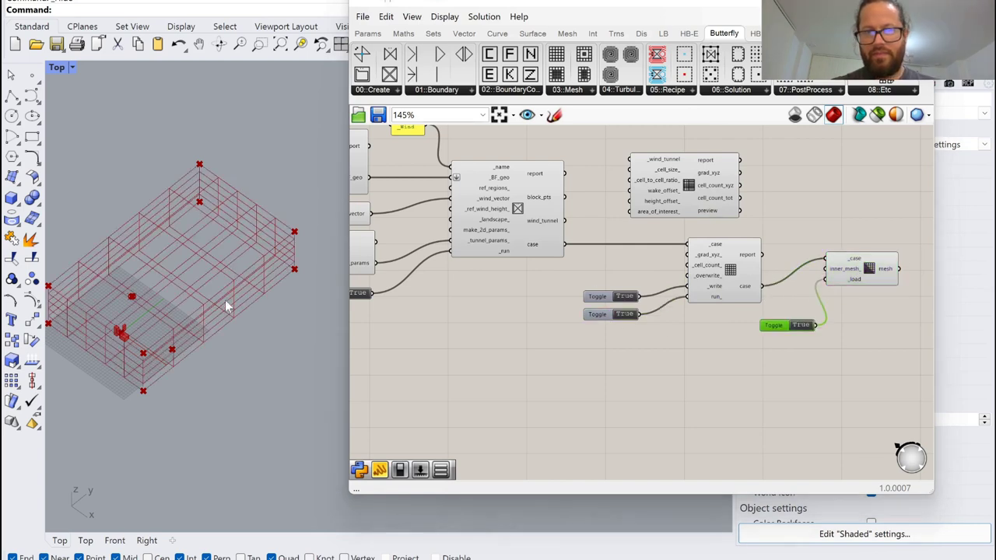
Step: Set the _windward_x_ multiplier of the tunnel parameters component to 2
right_click_drag(224, 300, 261, 313)
scroll(732, 218, "down", 4)
right_click_drag(526, 239, 729, 277)
scroll(729, 276, "up", 10)
scroll(622, 257, "down", 4)
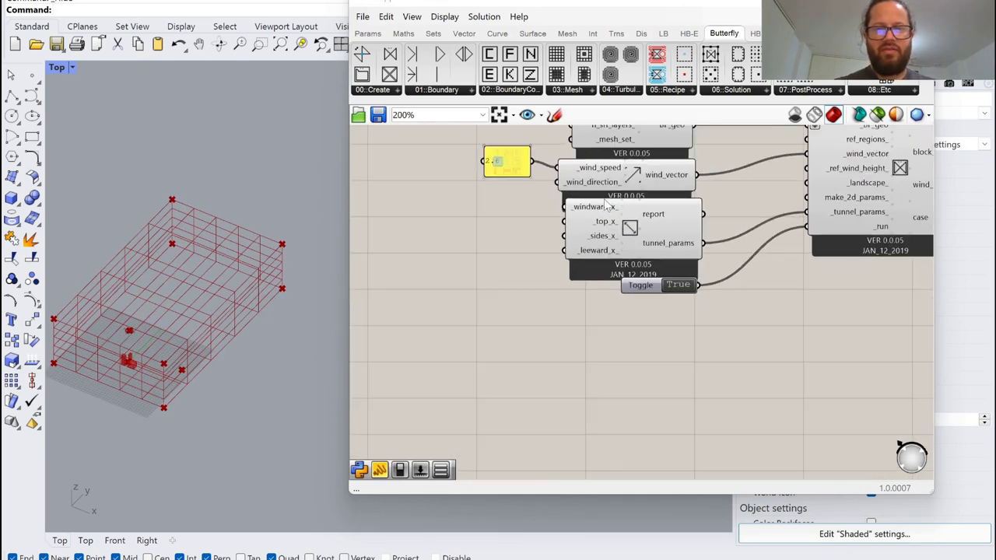
right_click(599, 214)
mouse_move(676, 327)
left_click(770, 333)
type("2")
left_click(812, 343)
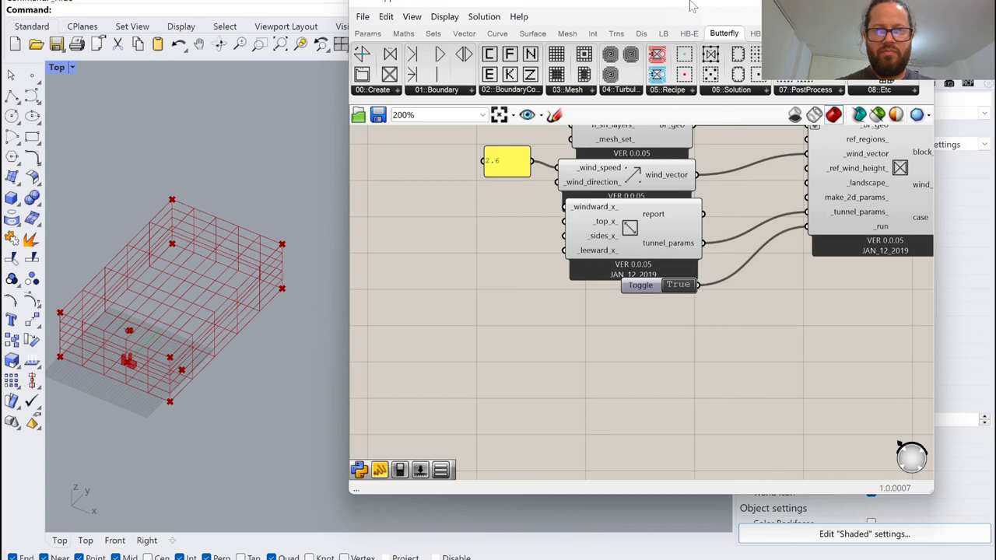
Step: Set the _top_x_ multiplier of the tunnel parameters component to 2
right_click(603, 222)
left_click(514, 225)
right_click(605, 219)
mouse_move(721, 343)
double_click(791, 340)
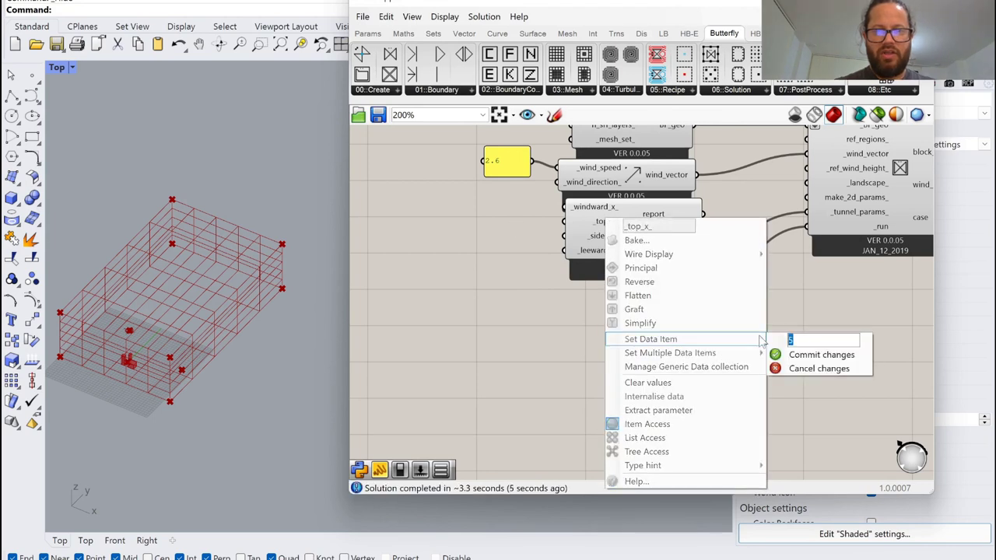
type("3")
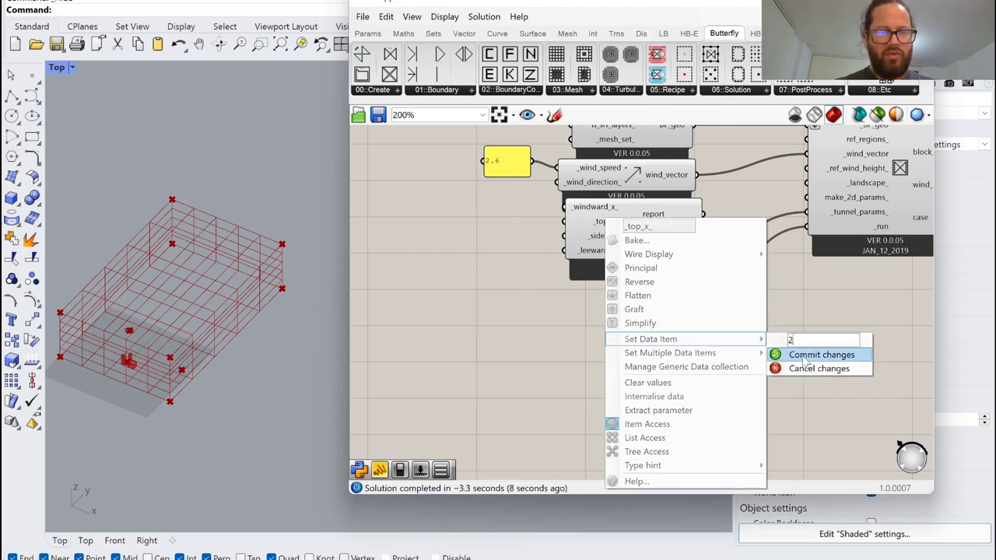
left_click(806, 356)
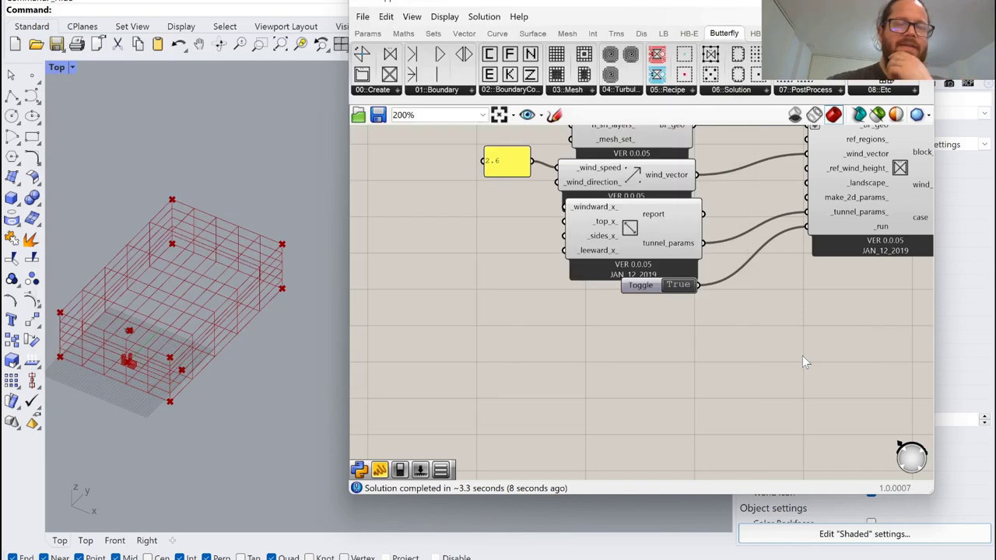
Step: Set the tunnel parameters' _sides_x_ multiplier to 3 and open the _leeward_x_ value for editing
right_click(595, 234)
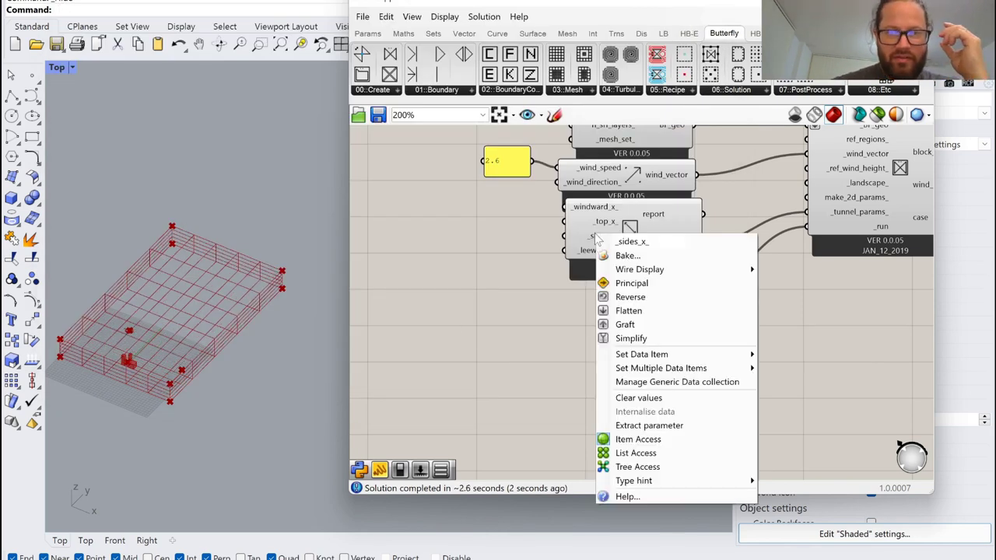
mouse_move(700, 354)
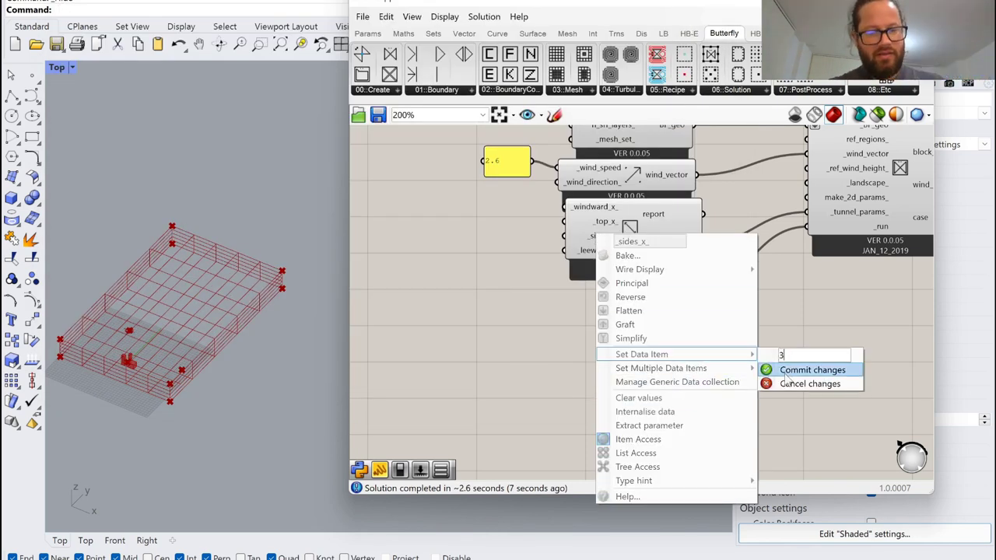
left_click(801, 367)
scroll(595, 237, "up", 4)
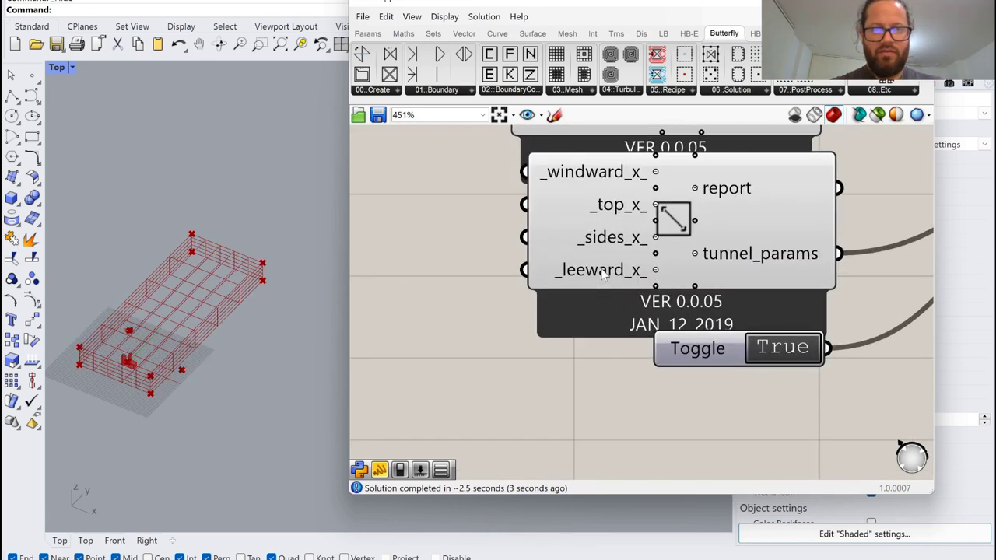
right_click(603, 270)
mouse_move(677, 389)
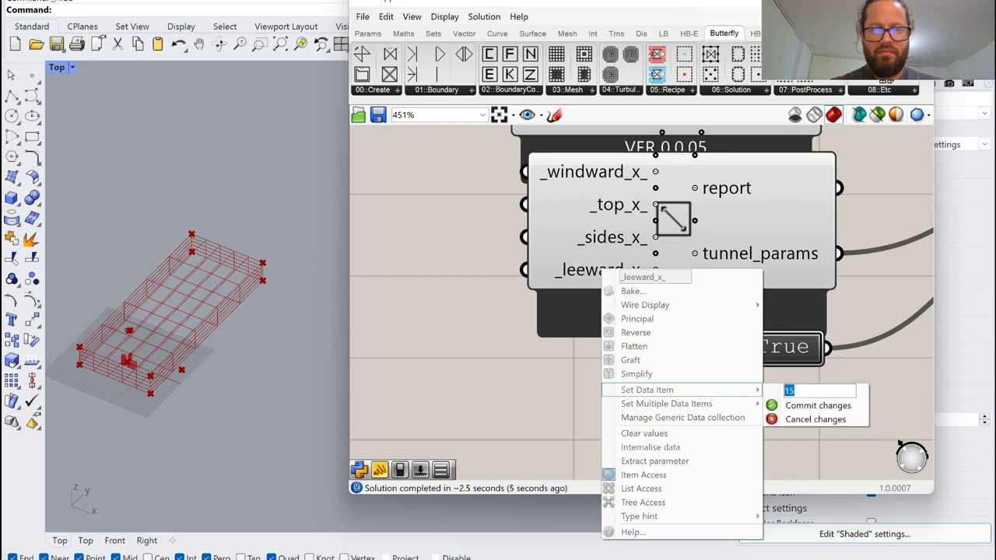
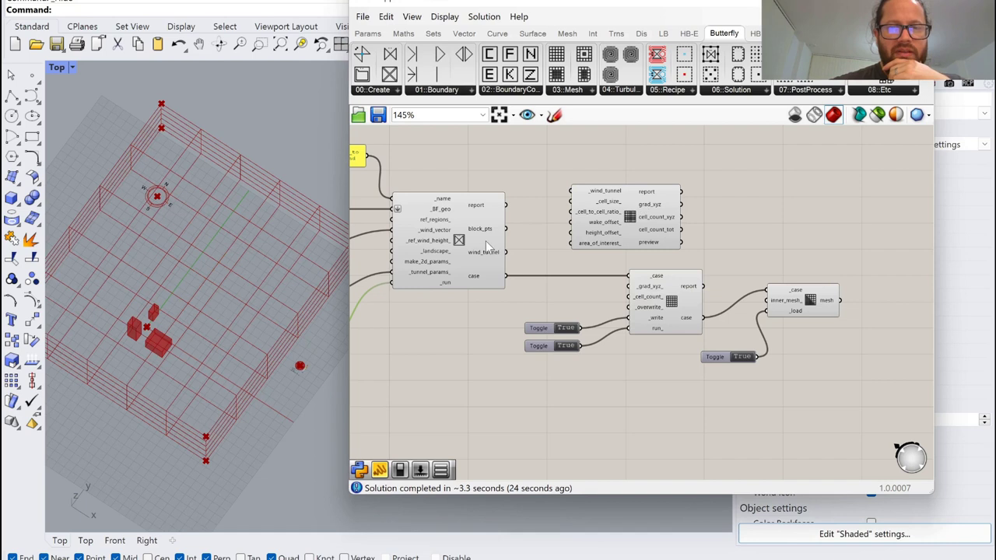
Step: Feed the wind_tunnel output into the grading component and connect its grad_xyz and cell_count_xyz outputs to blockMesh's _grad_xyz_ and _cell_count_ inputs
left_click_drag(506, 251, 573, 191)
left_click_drag(627, 206, 683, 196)
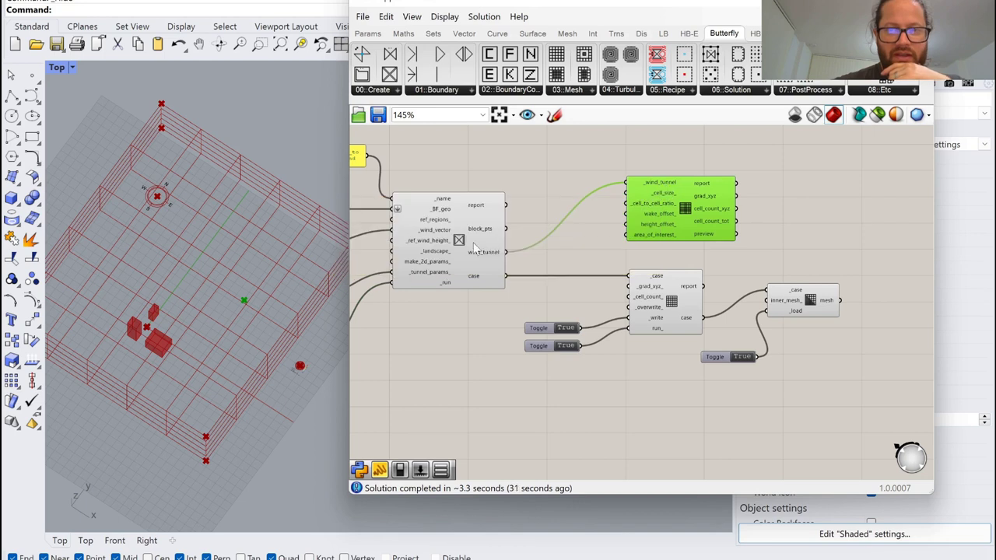
scroll(676, 207, "up", 2)
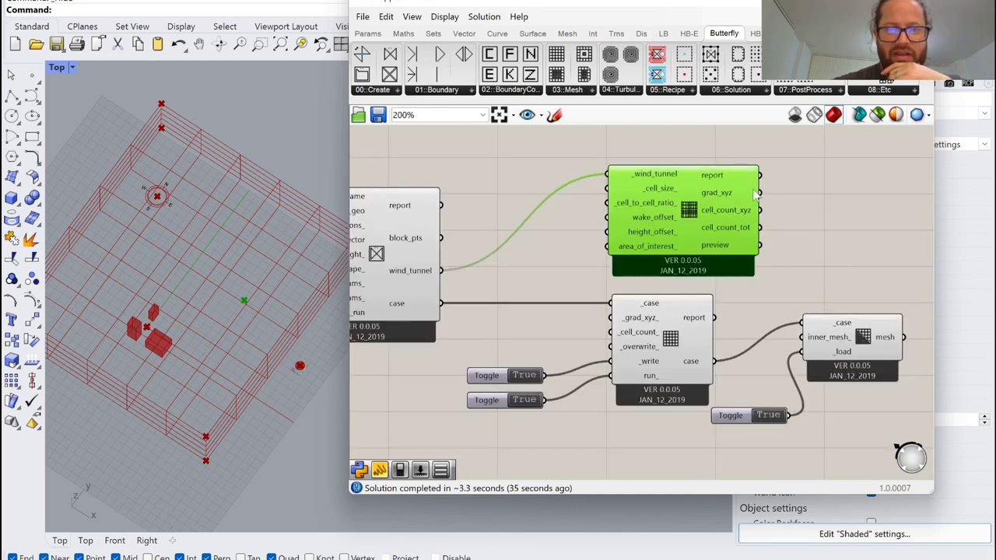
left_click_drag(759, 193, 612, 325)
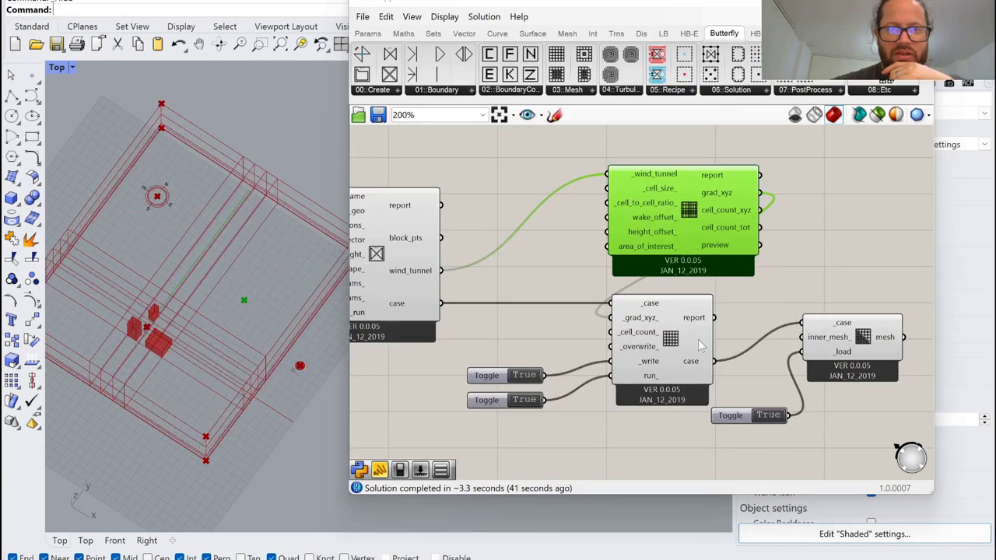
right_click_drag(282, 340, 271, 370)
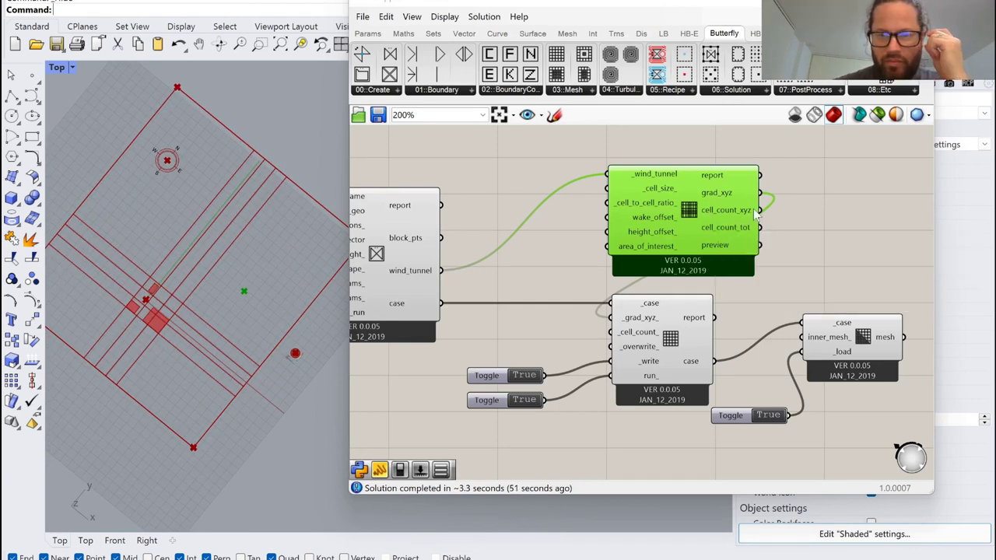
left_click_drag(759, 210, 612, 331)
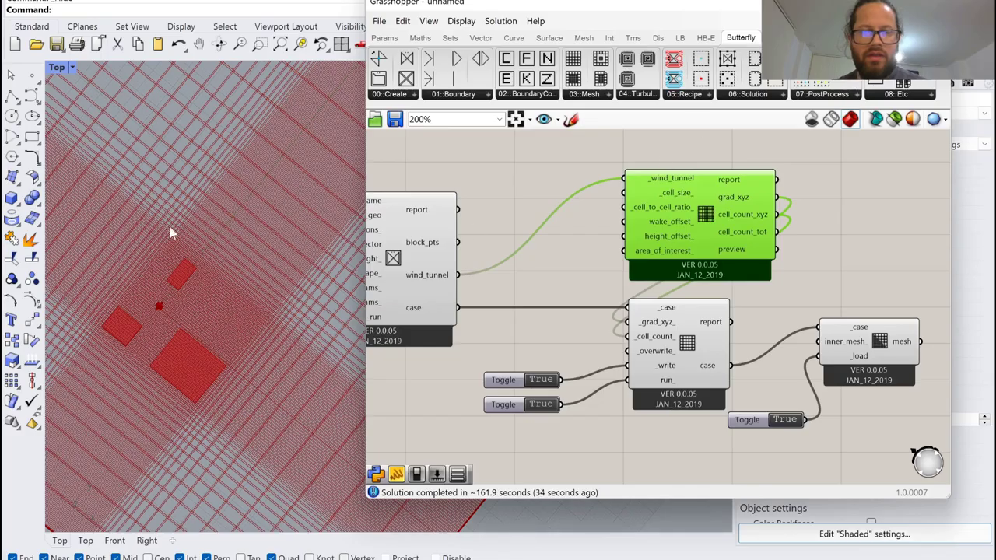
Step: Set the _cell_size_ input of the wind tunnel grading component to 10 to coarsen the mesh
right_click_drag(161, 195, 154, 165, "ctrl+shift")
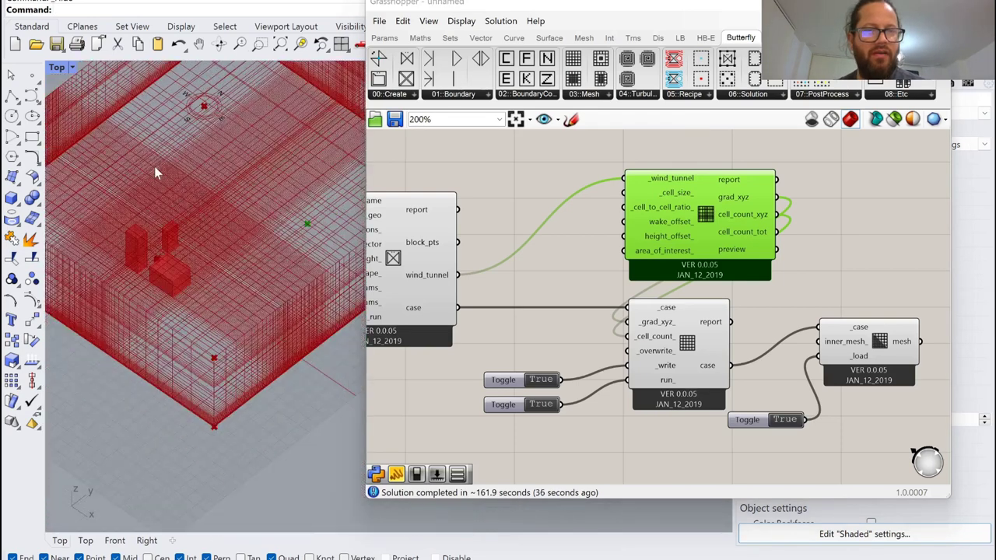
scroll(154, 166, "down", 7)
scroll(210, 245, "up", 12)
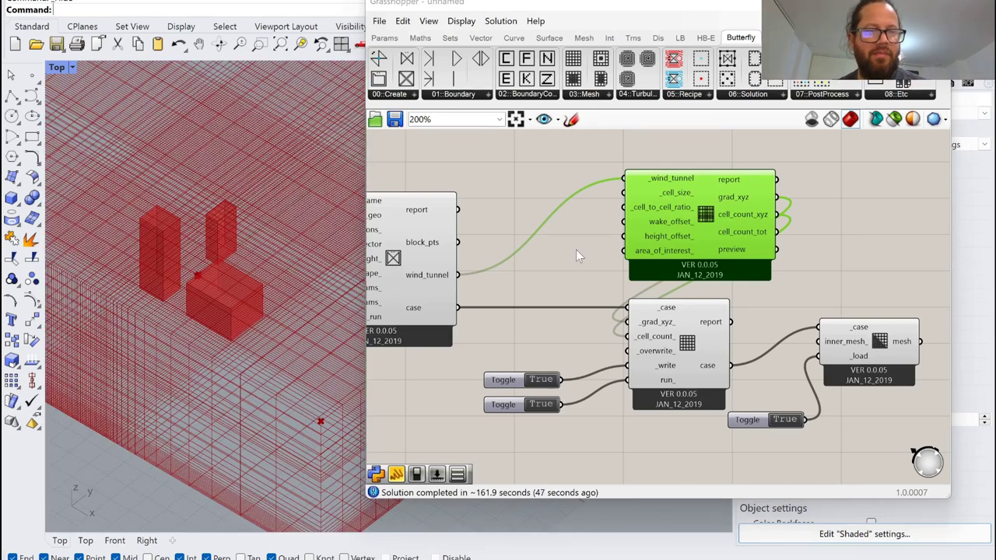
scroll(599, 218, "up", 3)
scroll(598, 215, "down", 5)
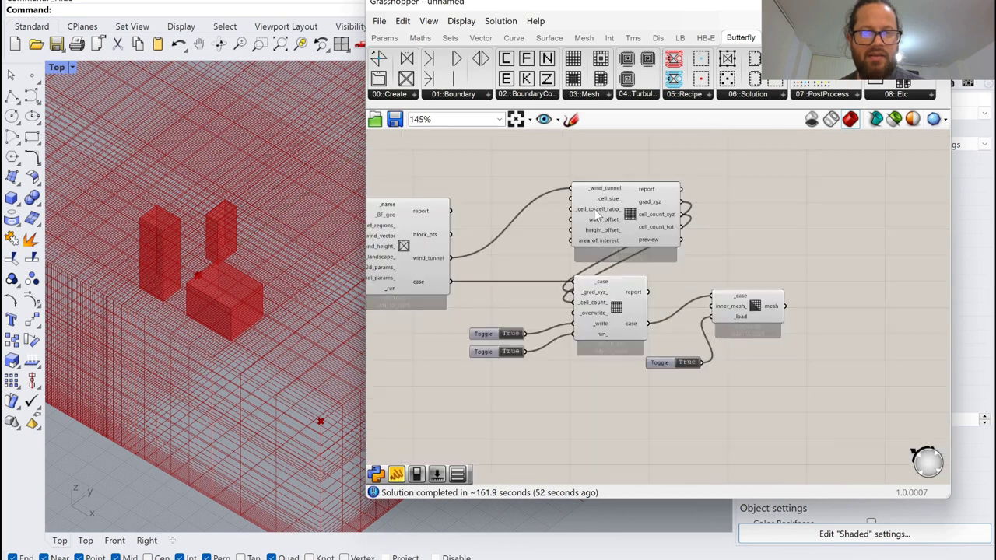
scroll(596, 210, "up", 3)
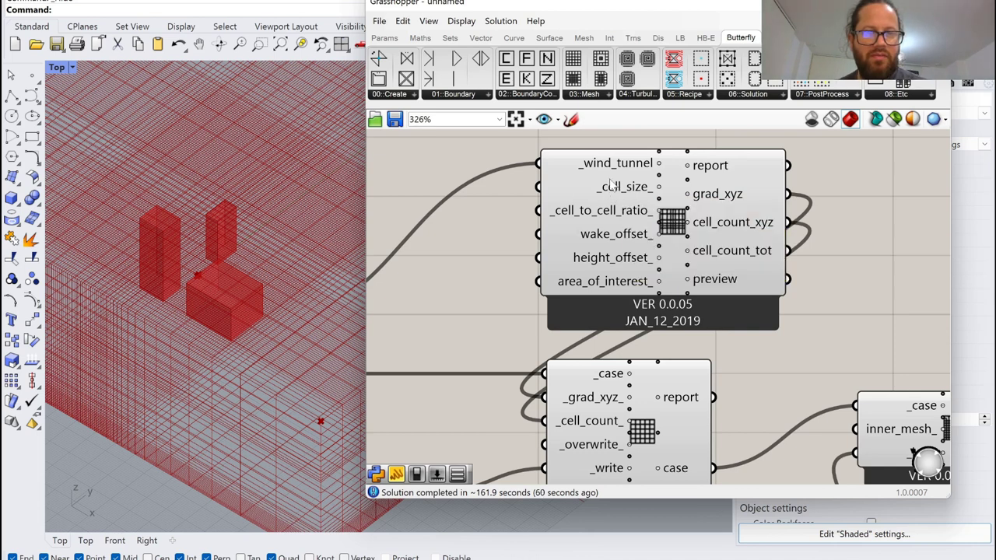
left_click(391, 38)
right_click(612, 185)
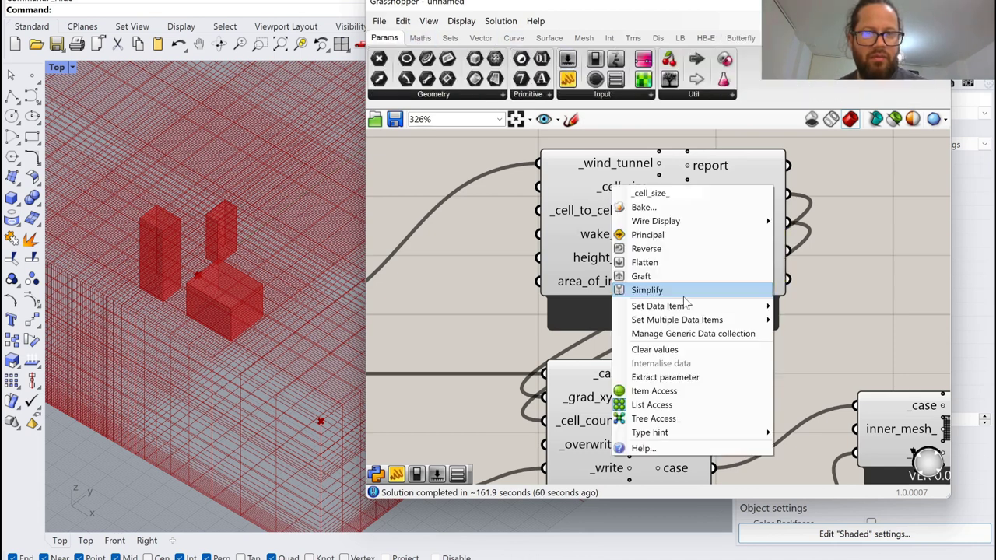
mouse_move(710, 306)
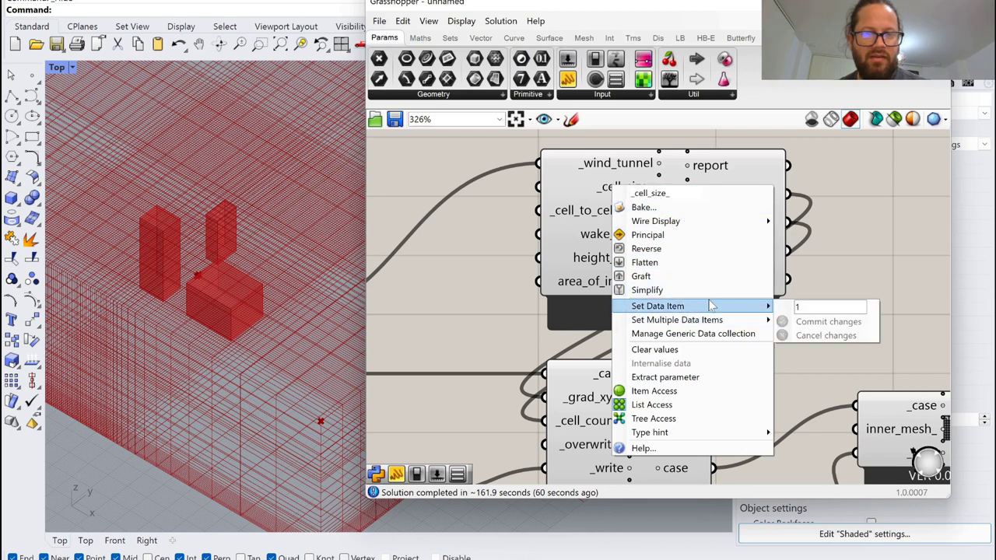
left_click(809, 306)
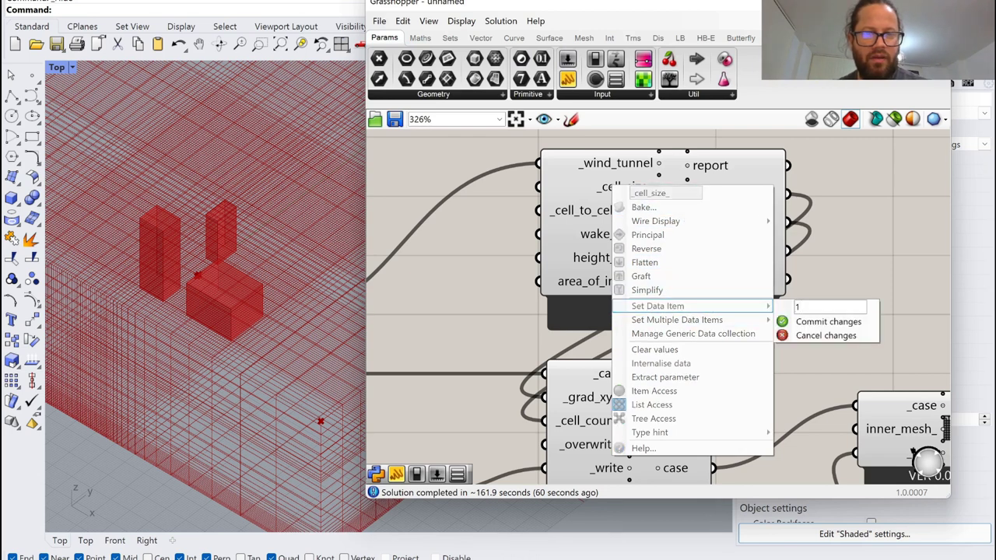
type("0")
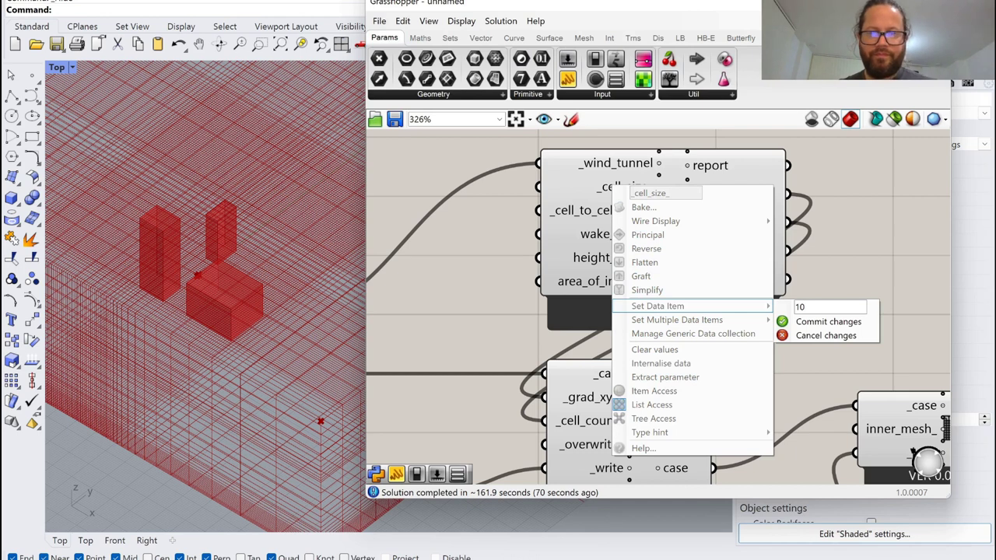
left_click(812, 322)
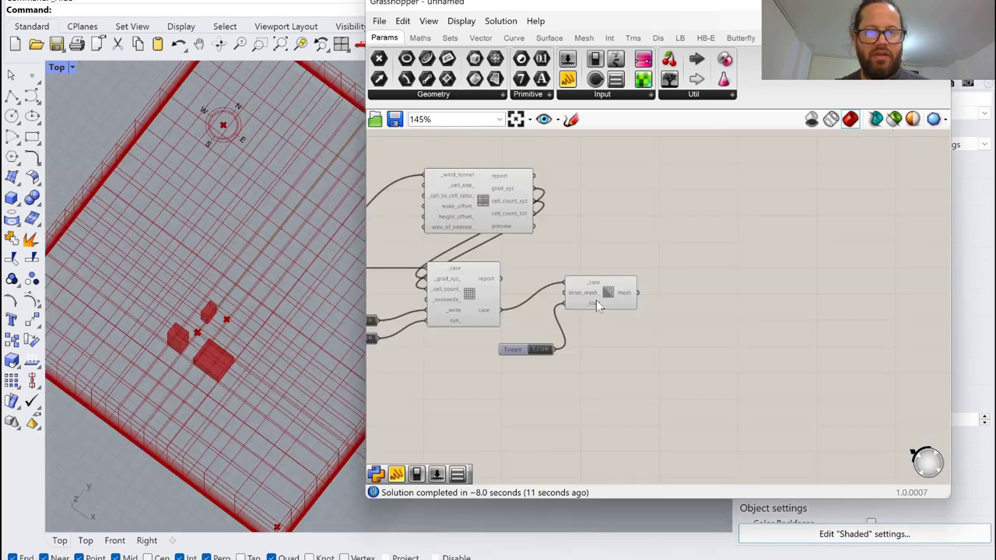
Step: Edit the _windward_x_ multiplier of the tunnel parameters component and commit the value to resize the meshed tunnel
scroll(596, 301, "up", 2)
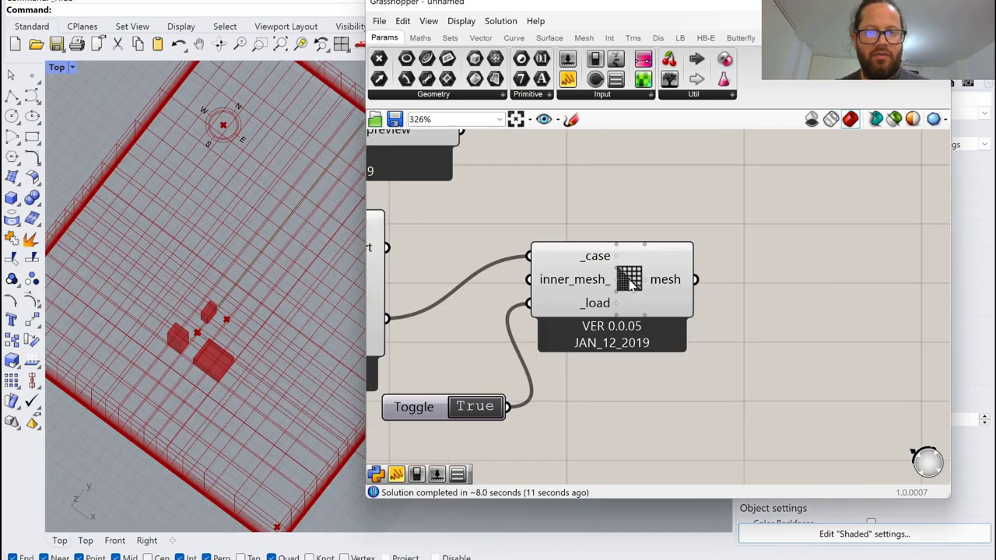
right_click_drag(234, 303, 201, 309)
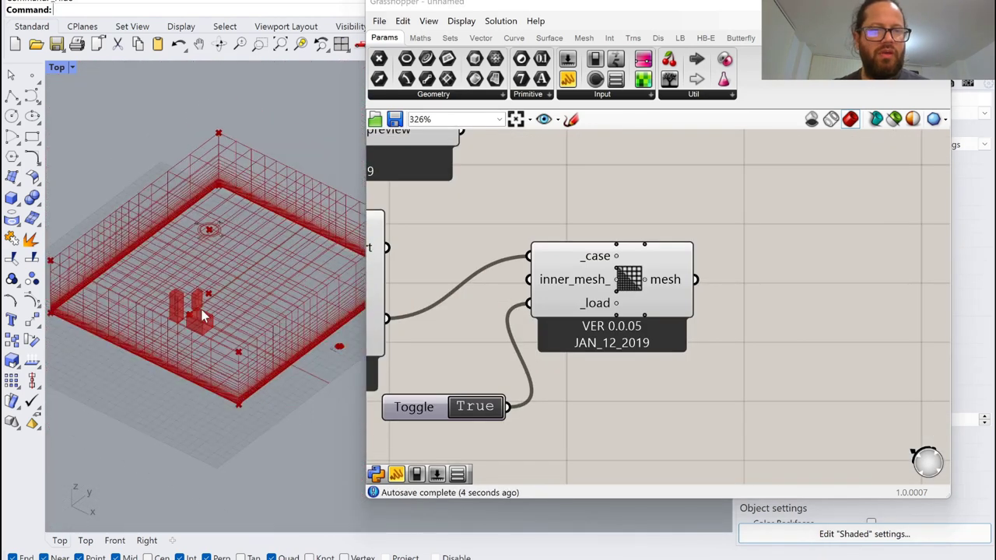
scroll(783, 234, "down", 5)
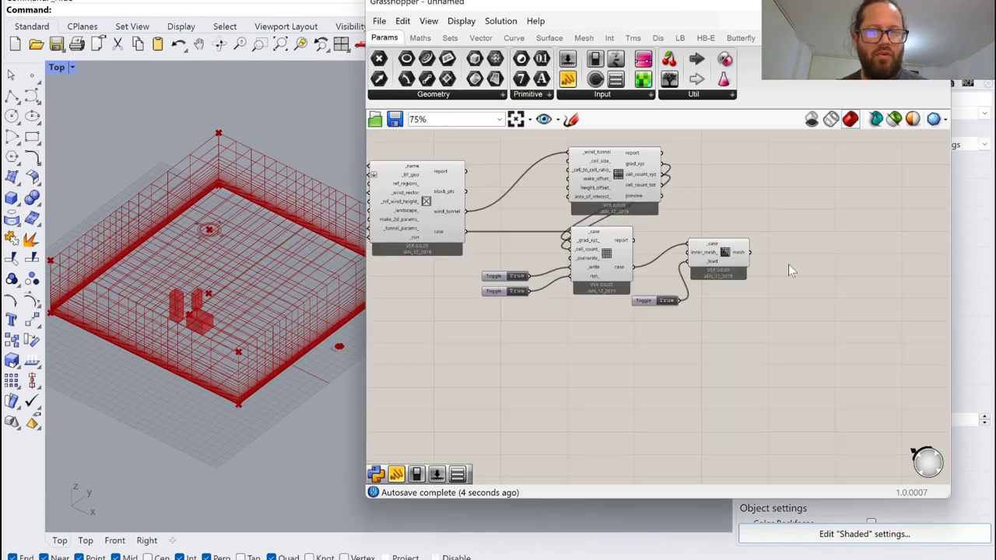
right_click_drag(788, 264, 612, 264)
scroll(612, 263, "up", 4)
right_click(706, 300)
mouse_move(853, 417)
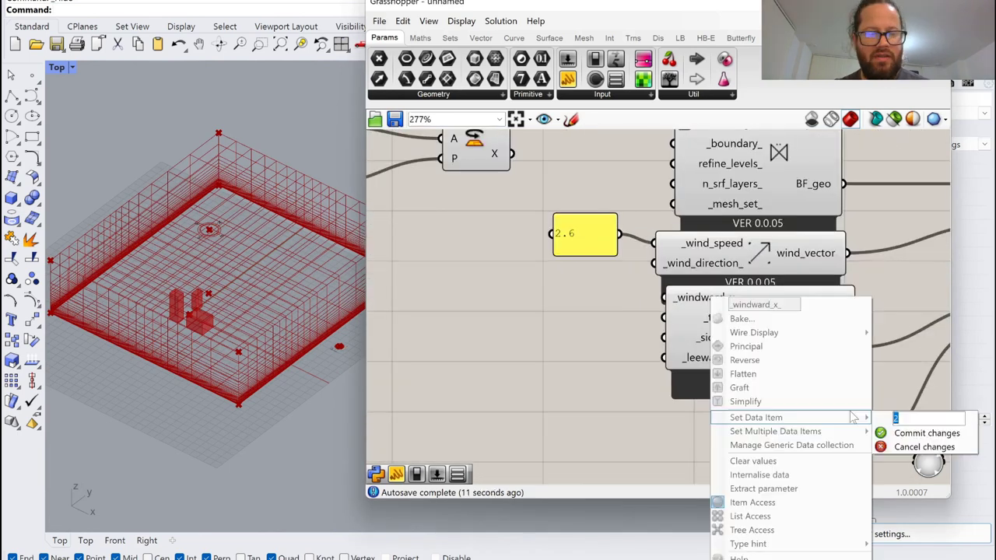
left_click(919, 433)
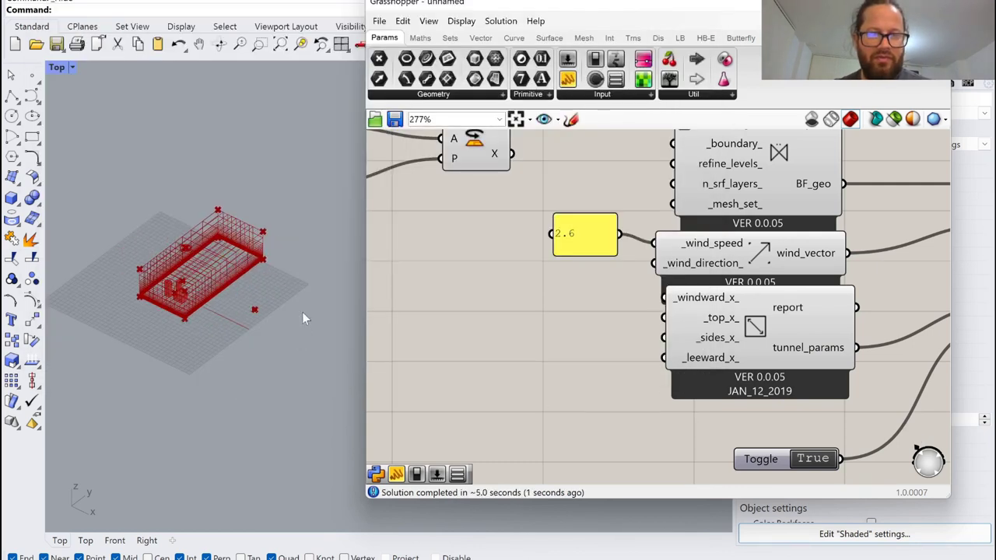
scroll(224, 296, "up", 5)
scroll(297, 324, "down", 3)
scroll(766, 366, "up", 4)
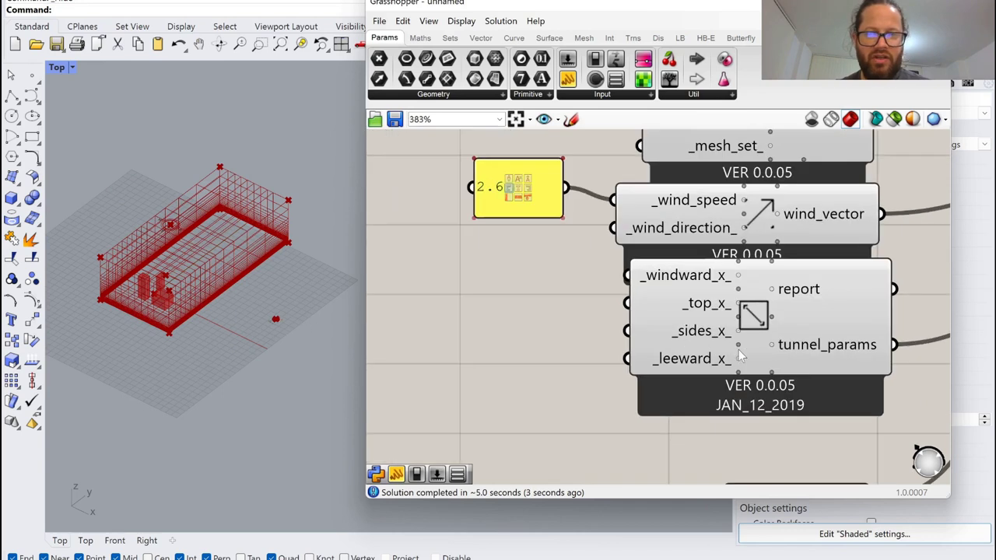
Step: Reduce the _leeward_x_ multiplier of the tunnel parameters component and commit the value to shorten the tunnel behind the buildings
right_click(685, 367)
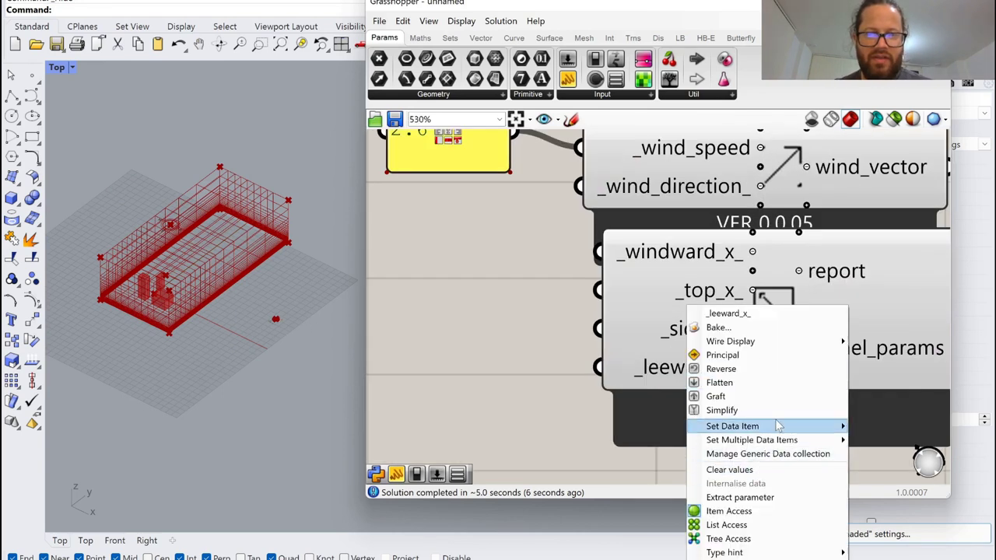
mouse_move(780, 426)
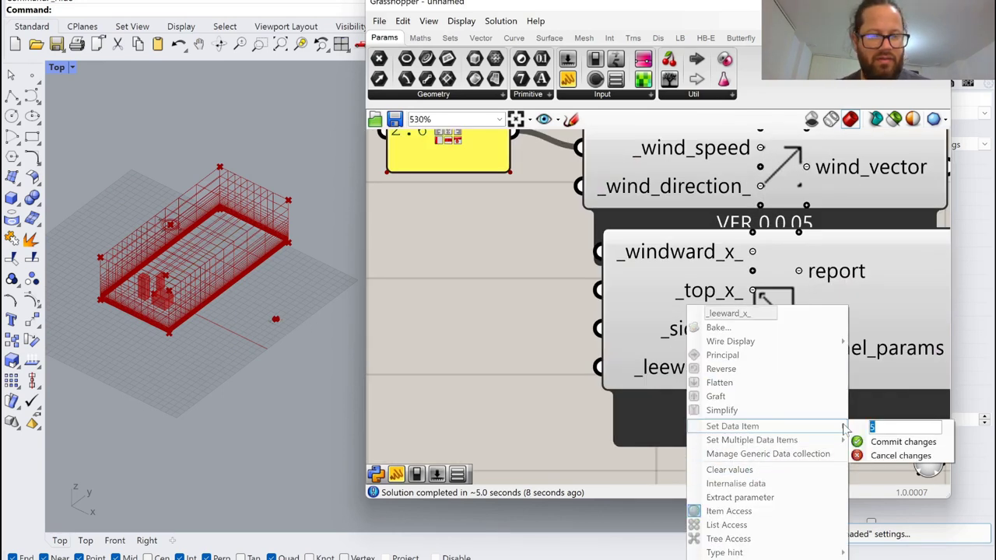
left_click(901, 441)
scroll(213, 339, "down", 2)
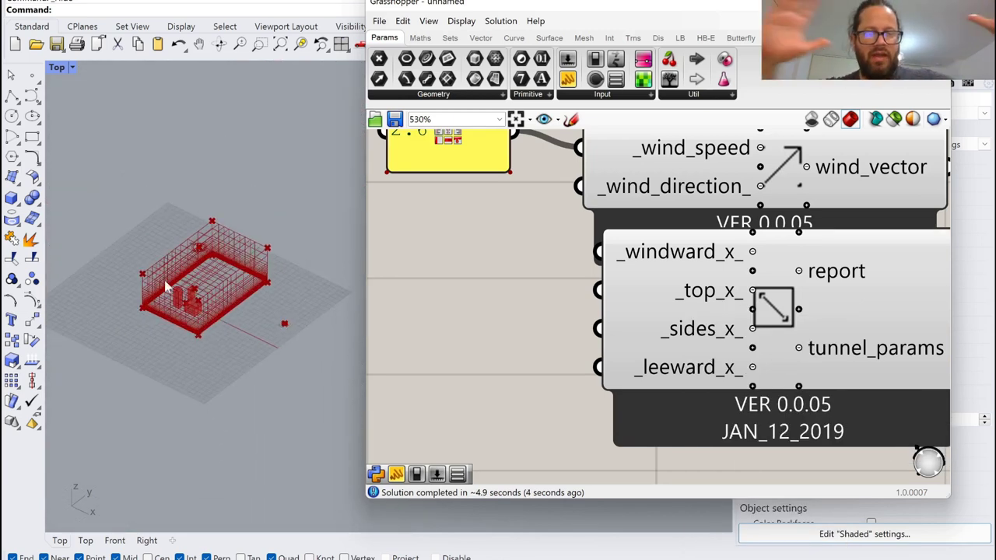
right_click_drag(236, 323, 222, 216)
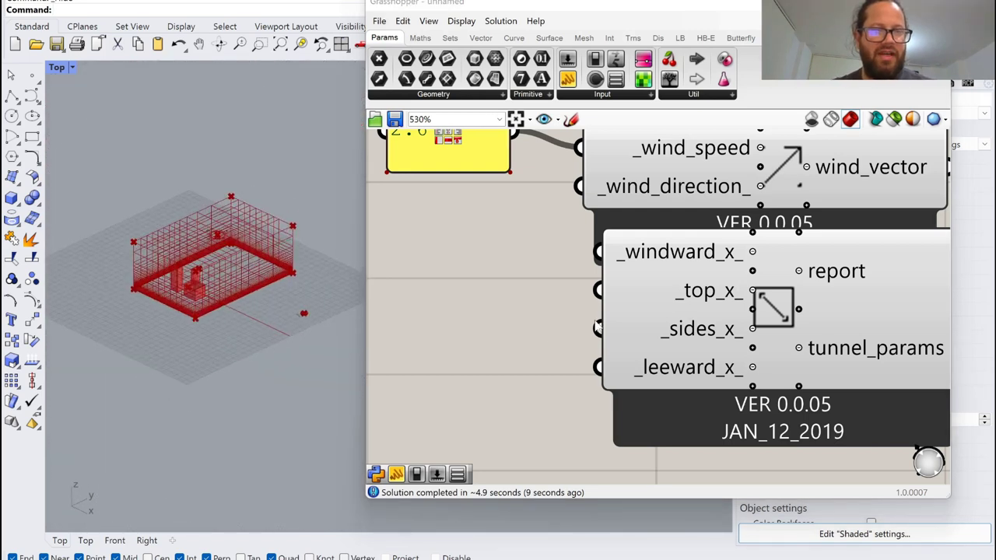
Step: Delete the mesh loading component attached to the blockMesh case output, together with its toggle
scroll(483, 315, "down", 5)
scroll(483, 316, "down", 3)
scroll(537, 335, "up", 3)
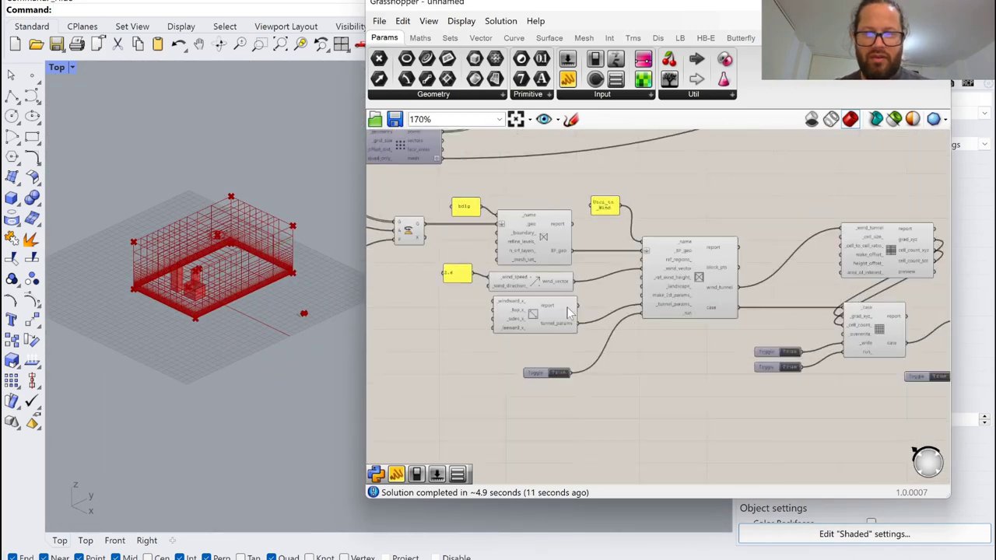
left_click(544, 341)
left_click_drag(543, 340, 556, 333)
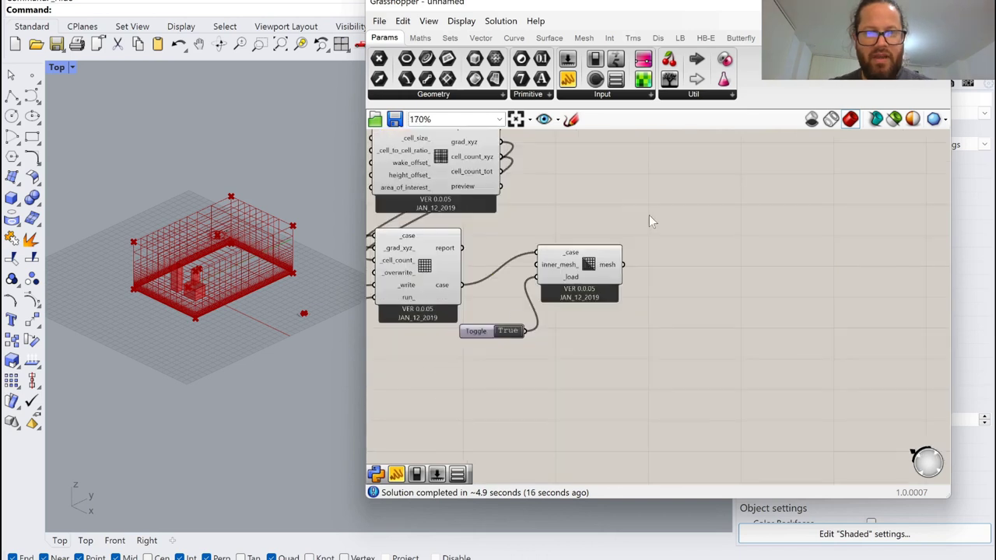
left_click_drag(649, 215, 519, 322)
key("Delete")
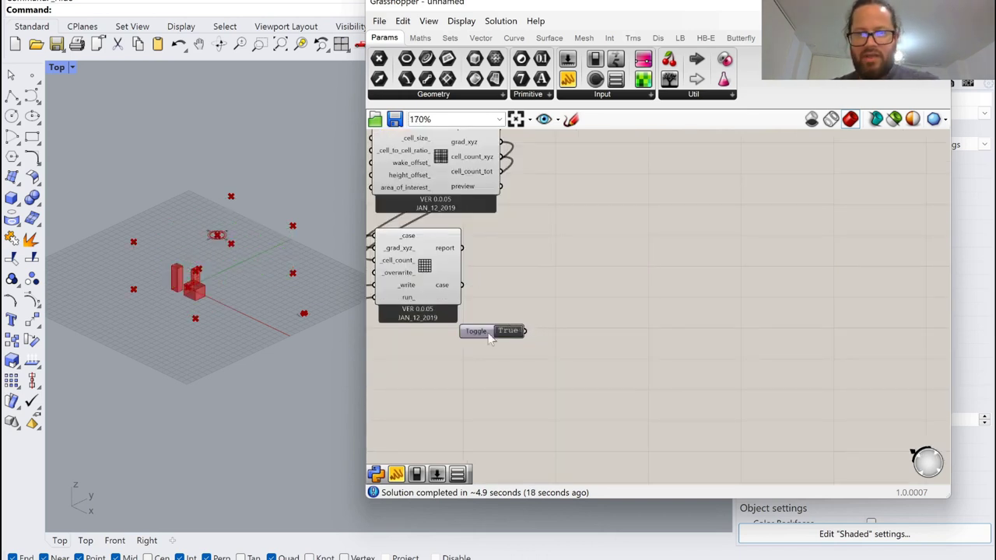
left_click(488, 338)
key("Delete")
Step: Add a Butterfly snappyHexMesh component beside blockMesh and connect the blockMesh case output to its _case input
right_click_drag(405, 304, 551, 296)
scroll(551, 296, "down", 2)
scroll(474, 293, "up", 3)
scroll(474, 296, "up", 1)
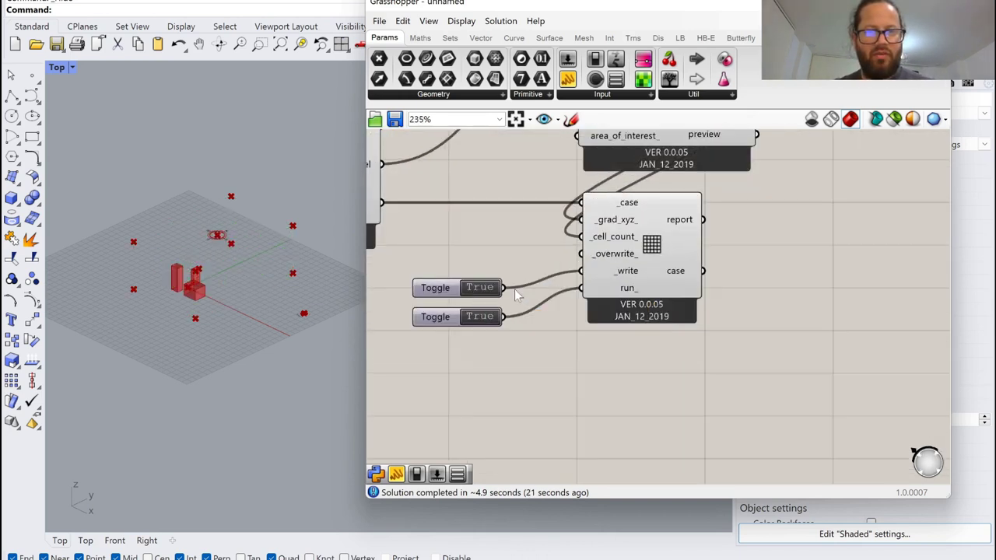
right_click_drag(224, 246, 215, 280)
scroll(473, 249, "down", 5)
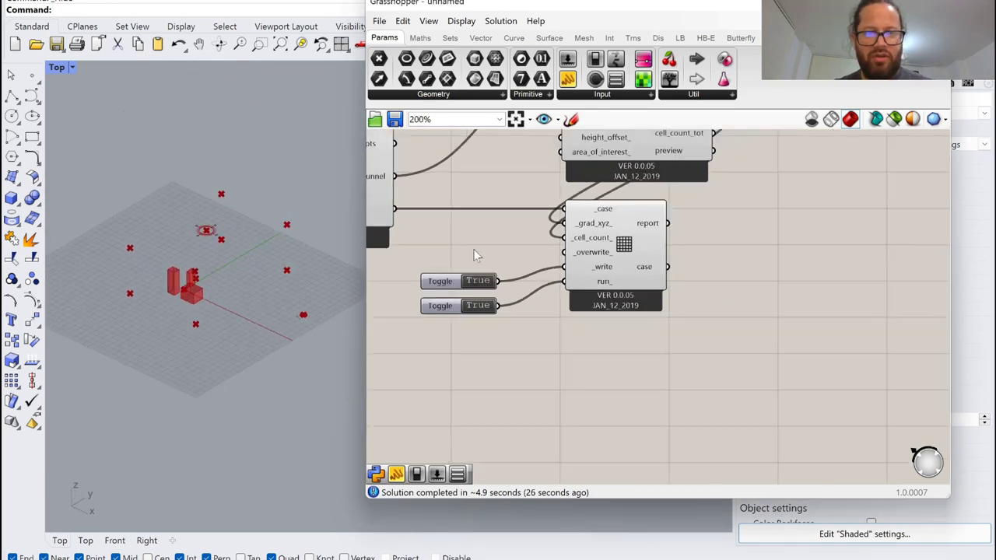
scroll(673, 259, "up", 2)
left_click(584, 38)
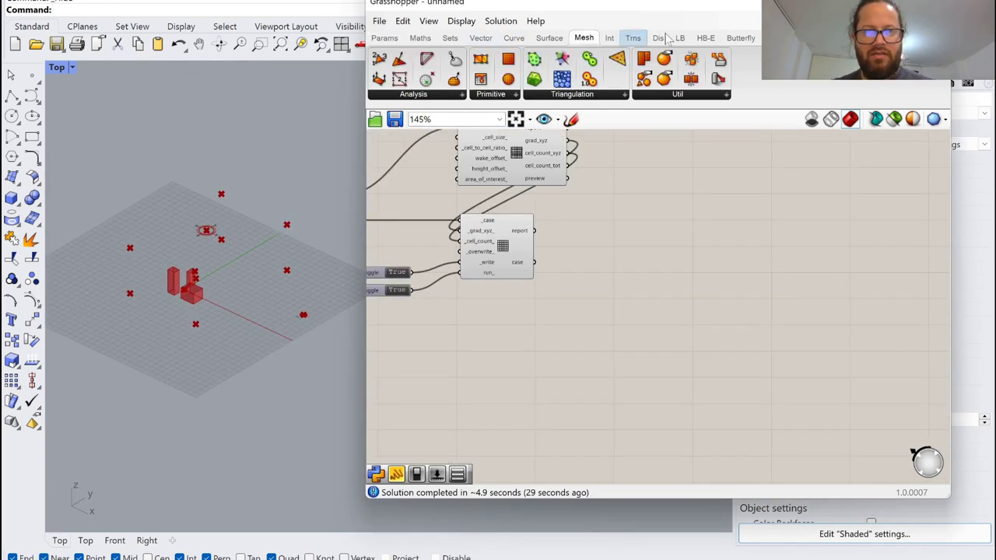
left_click(737, 37)
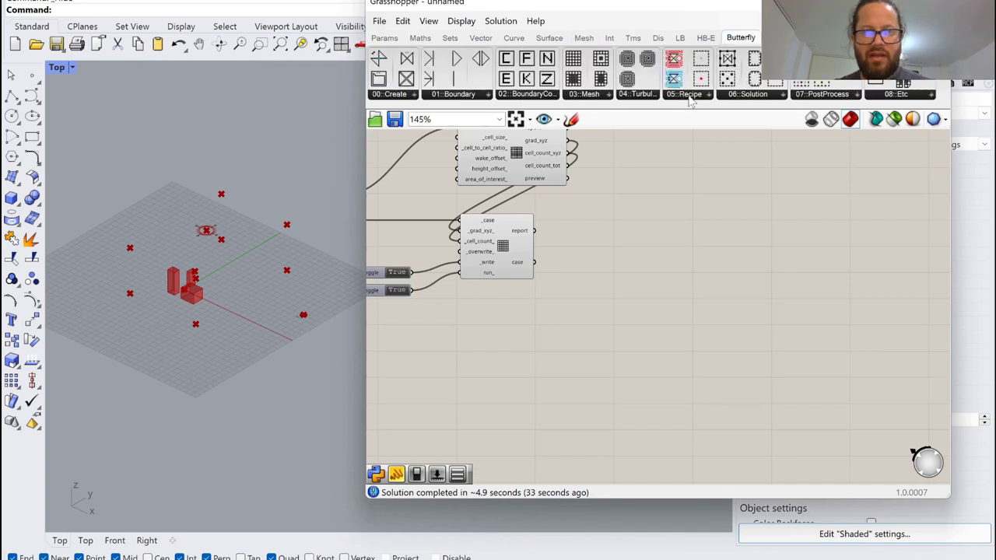
left_click(595, 94)
left_click_drag(628, 135, 718, 254)
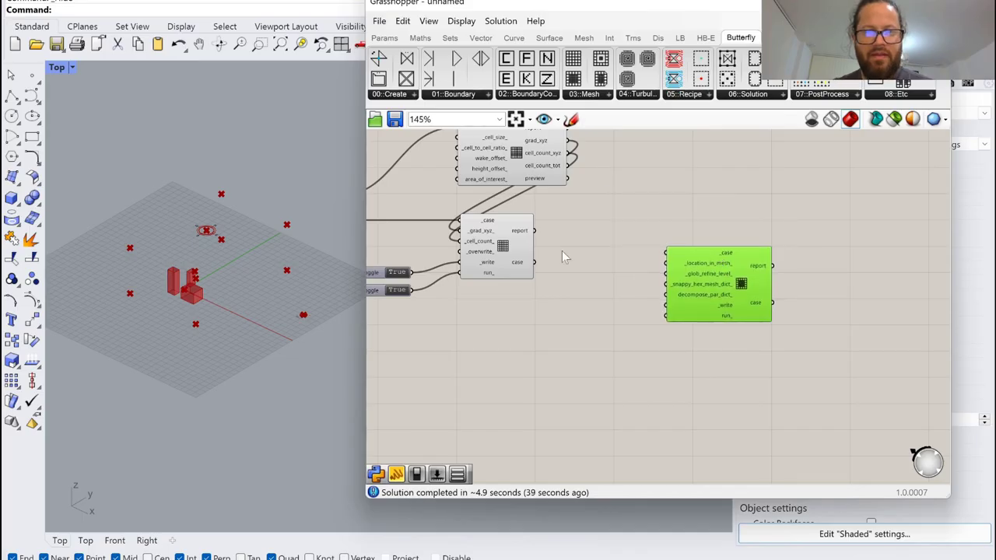
left_click_drag(533, 262, 663, 248)
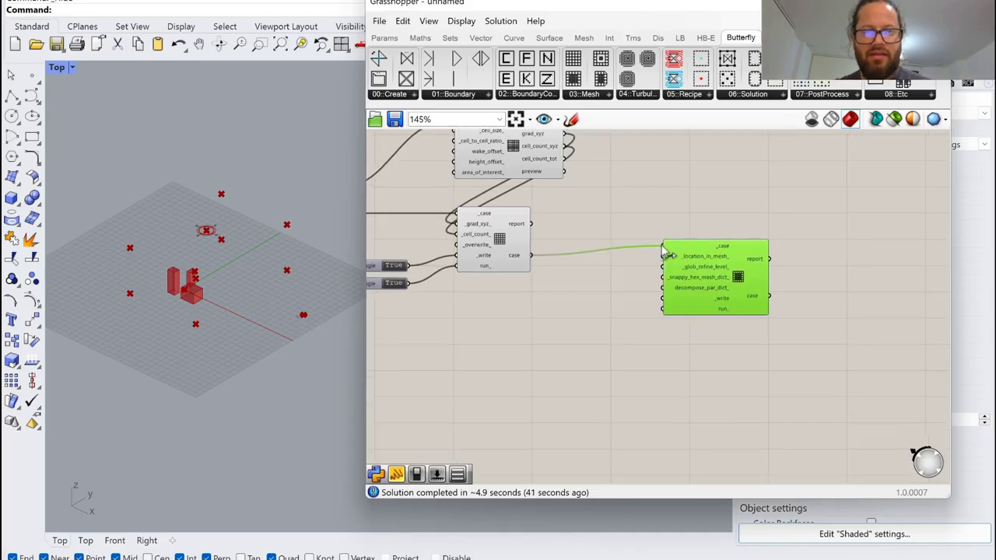
Step: Duplicate blockMesh's two True toggles and connect the copies to the snappyHexMesh _write and run_ inputs
scroll(723, 303, "up", 2)
scroll(601, 267, "down", 5)
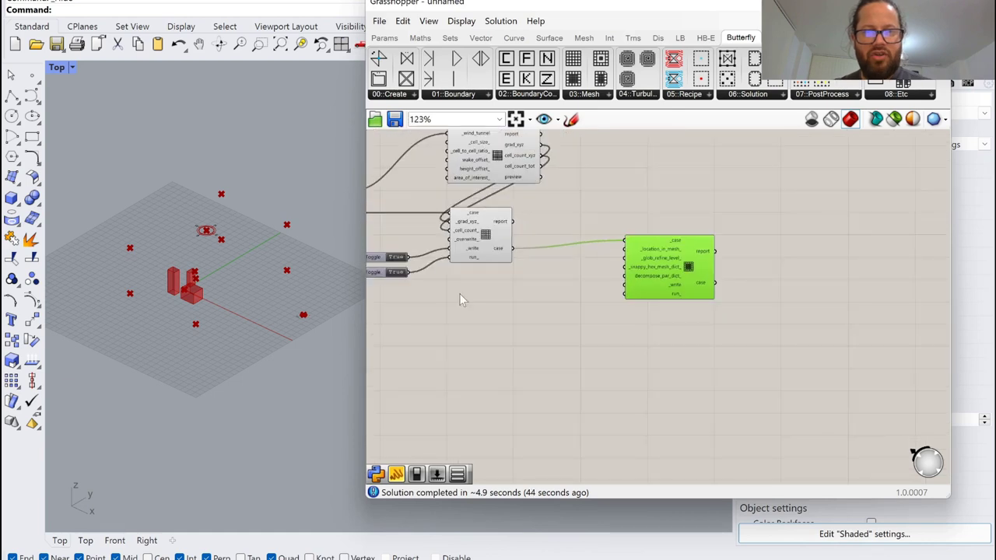
scroll(403, 265, "up", 5)
left_click_drag(471, 224, 416, 321)
key("ctrl+c")
key("ctrl+v")
scroll(790, 302, "up", 3)
left_click(702, 252)
scroll(647, 270, "down", 3)
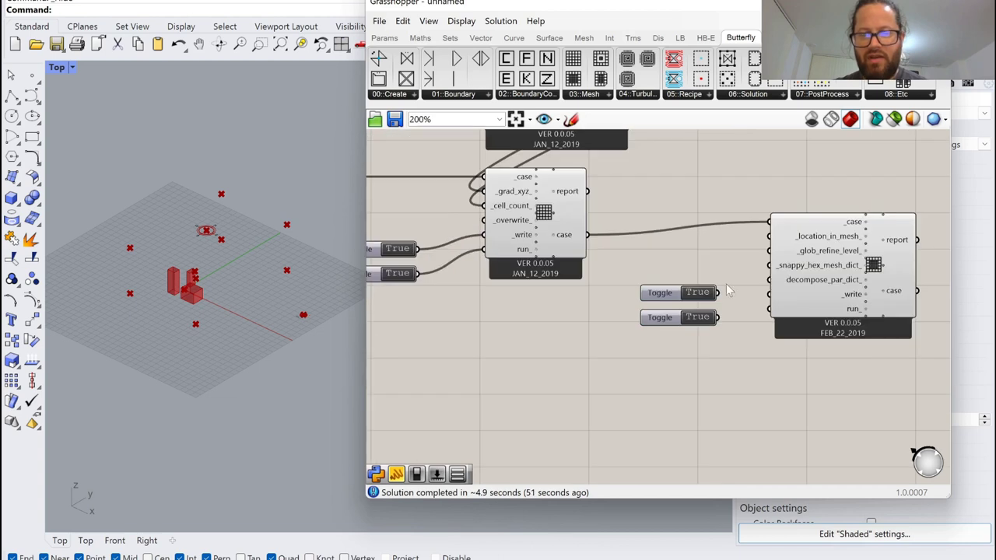
scroll(778, 278, "up", 2)
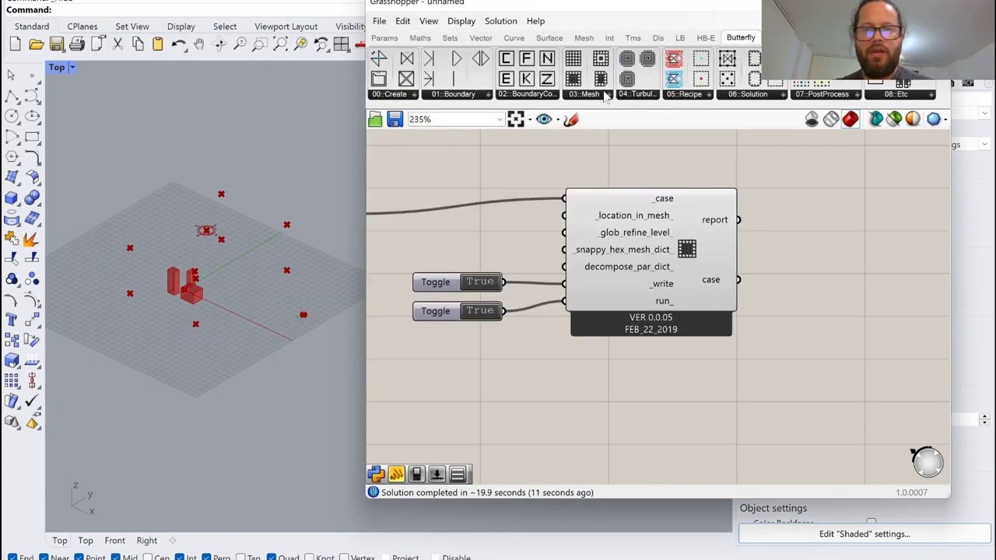
Step: Add a mesh loading component fed by the snappyHexMesh case output and a True toggle on _load, and inspect the mesh around the buildings
left_click(603, 93)
left_click_drag(598, 289, 826, 285)
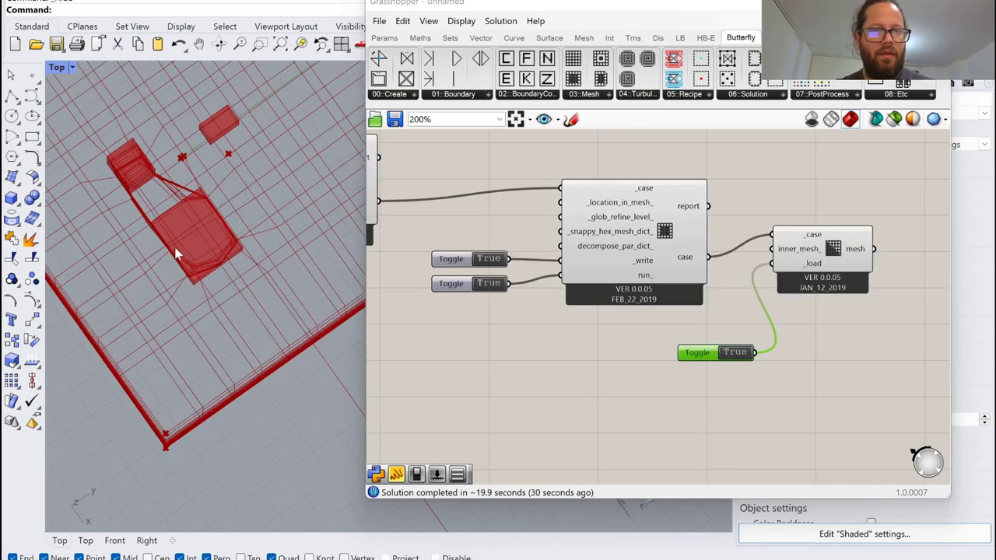
scroll(233, 152, "up", 5)
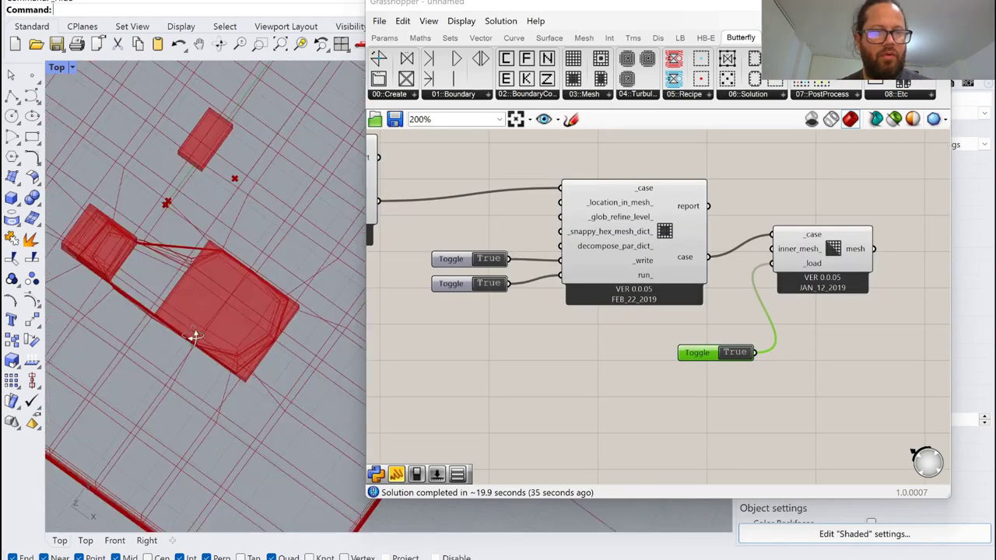
right_click_drag(195, 337, 195, 316)
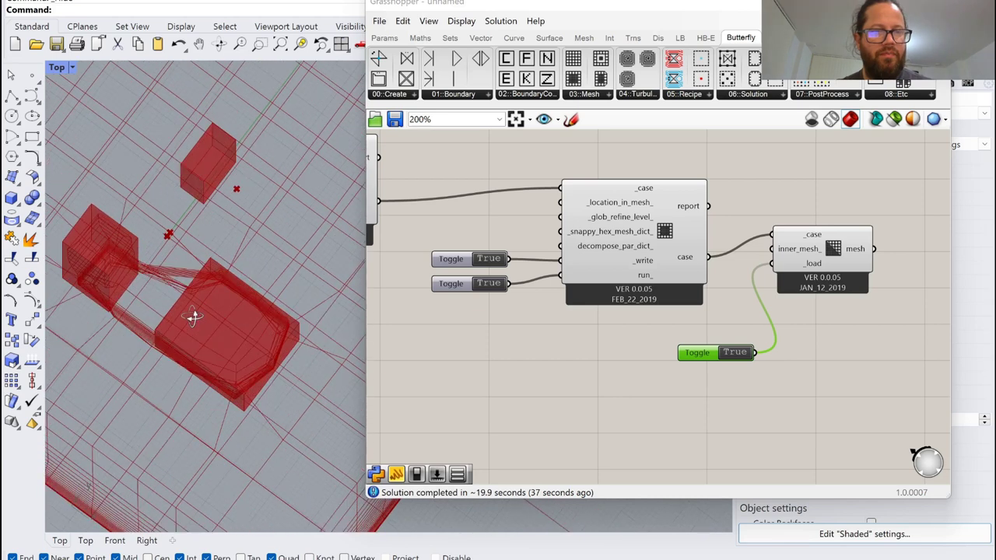
scroll(665, 272, "down", 3)
scroll(669, 250, "up", 5)
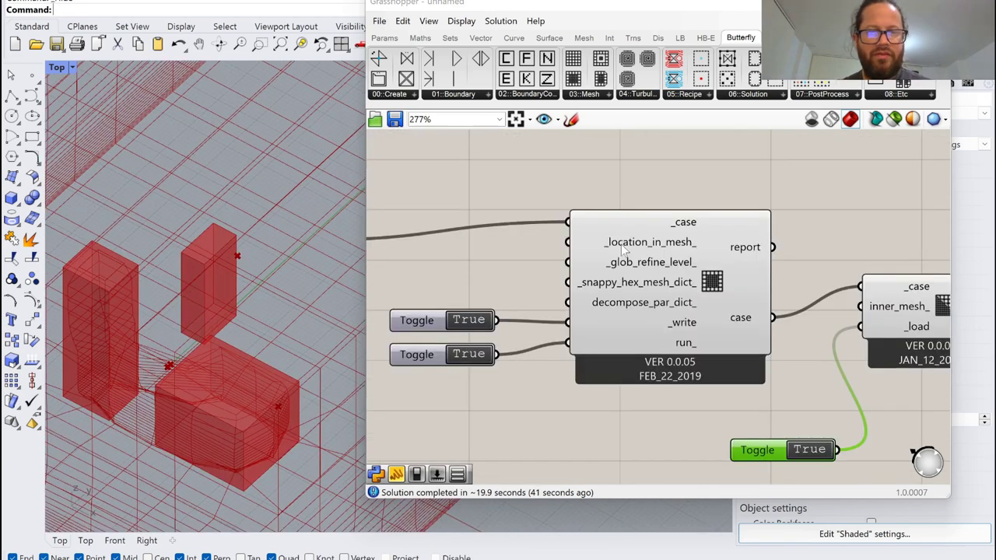
Step: Add a panel containing 3,3 and connect it to the _glob_refine_level_ input of snappyHexMesh
right_click(634, 269)
mouse_move(700, 383)
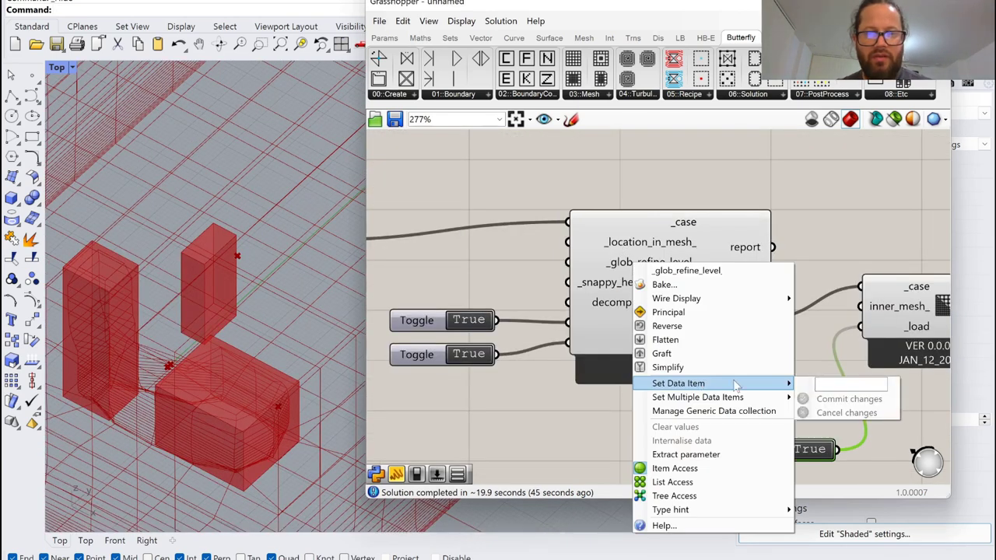
left_click(537, 248)
left_click(384, 38)
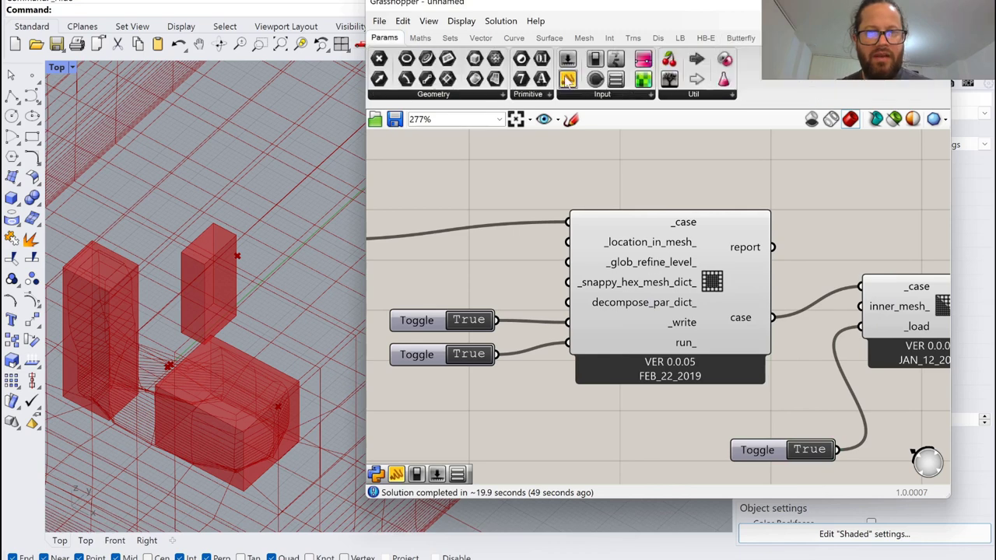
left_click_drag(463, 283, 465, 286)
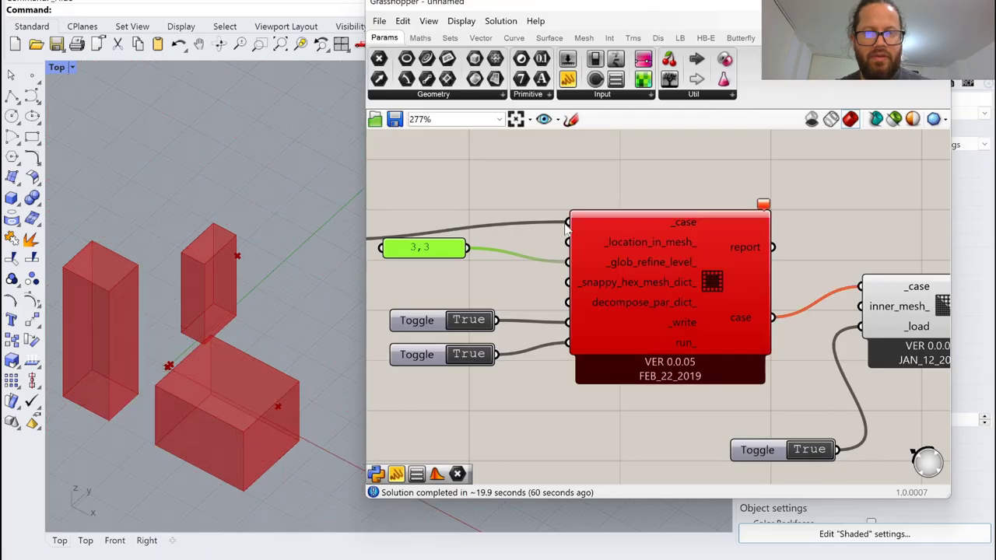
Step: Change the global refinement level panel to 2, 2
left_click(505, 194)
right_click_drag(431, 252, 506, 259)
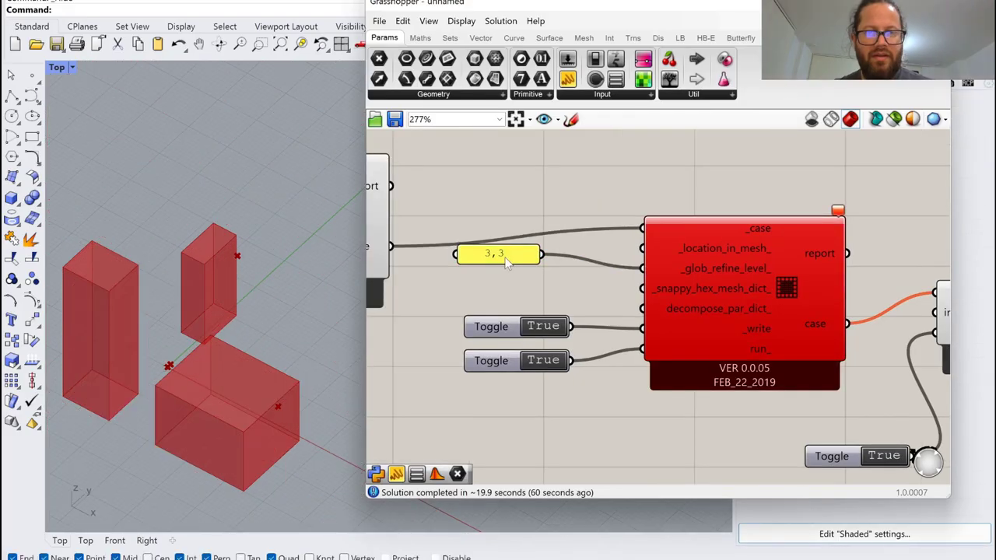
left_click(506, 259)
double_click(506, 262)
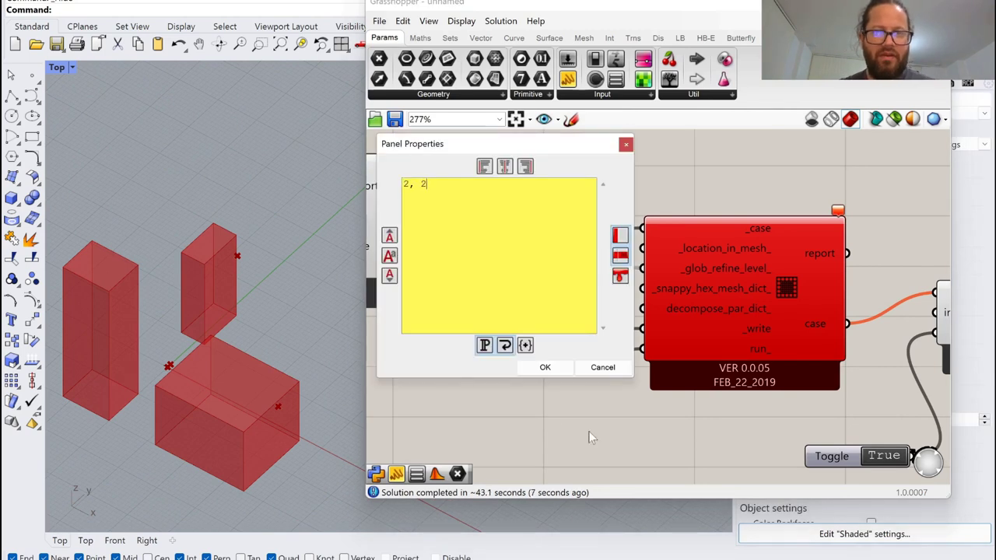
left_click(545, 367)
Step: Add a number panel for the cell size and connect it to the _cell_size_ input of the wind tunnel grading component
scroll(730, 283, "down", 3)
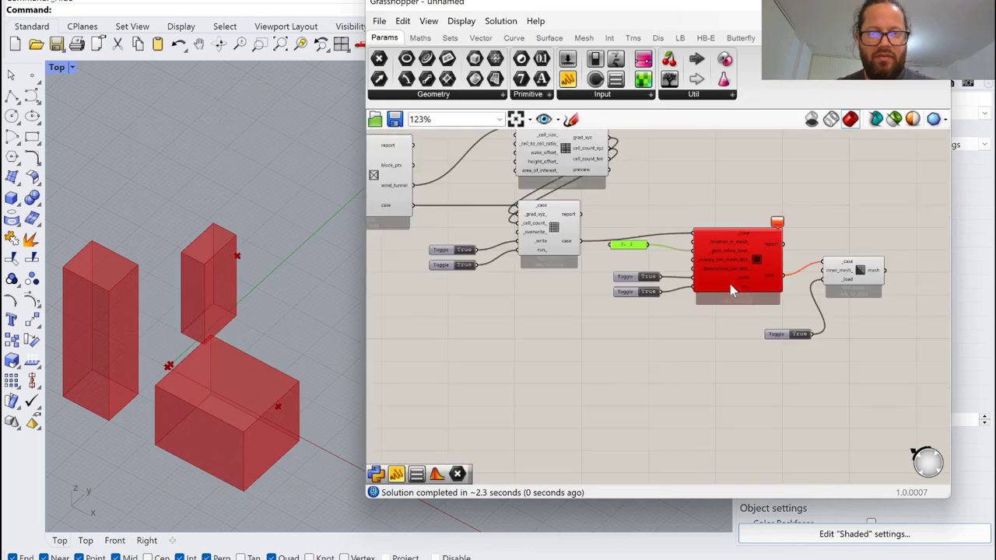
scroll(669, 263, "up", 4)
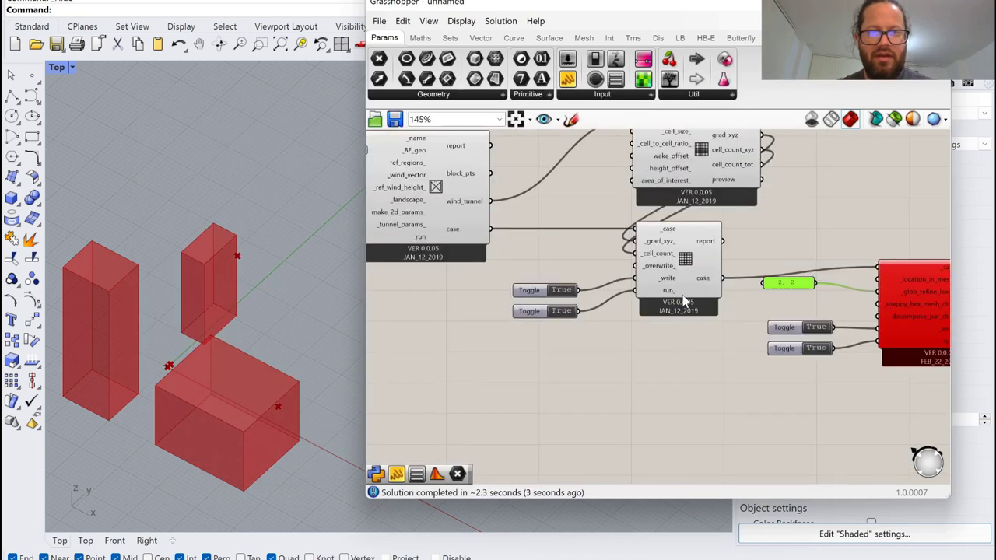
scroll(669, 263, "down", 3)
scroll(746, 187, "up", 5)
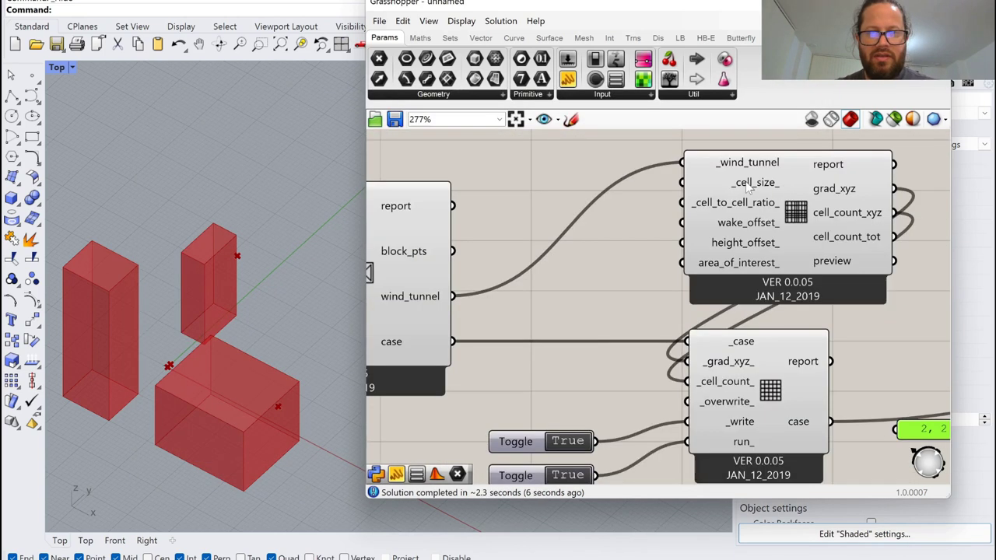
right_click(746, 187)
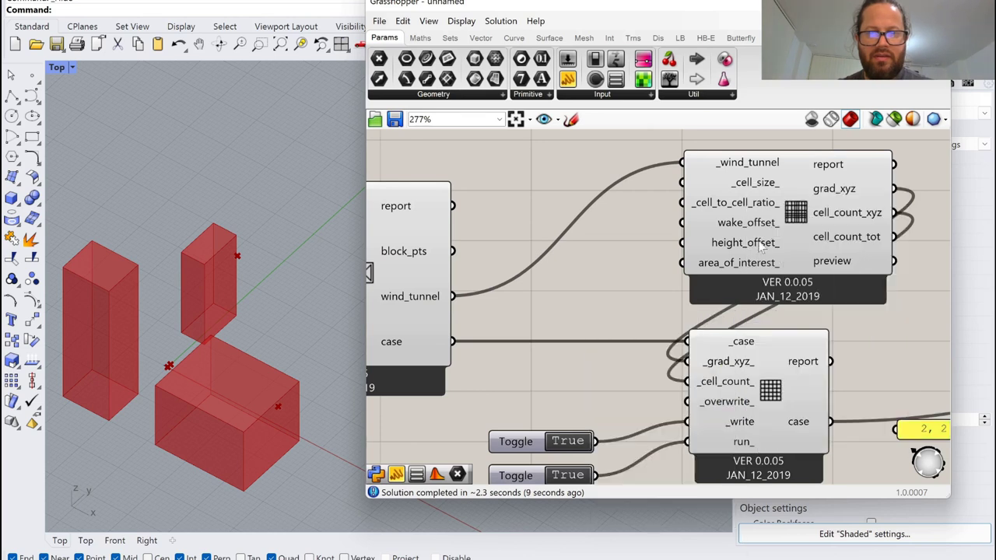
right_click(739, 190)
left_click(605, 278)
right_click(748, 187)
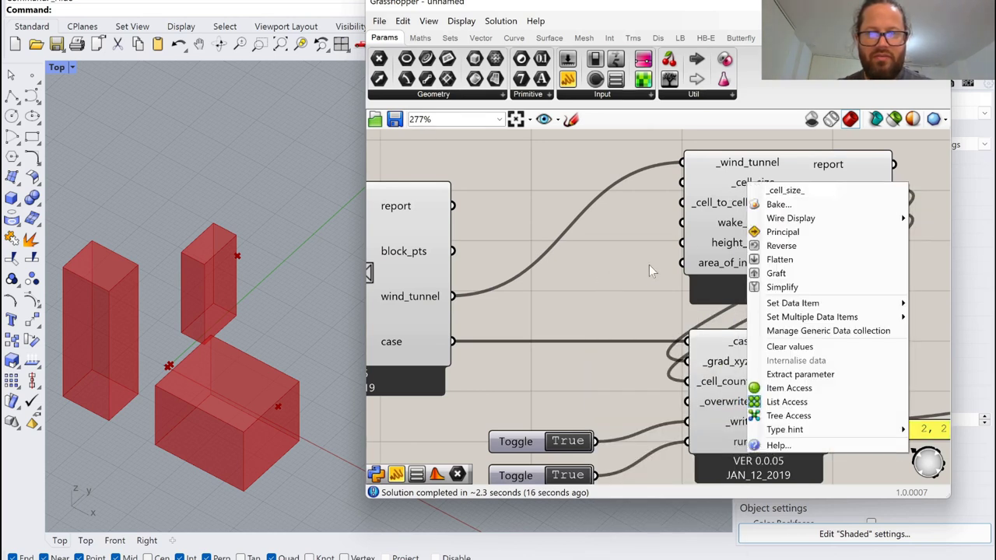
left_click_drag(567, 79, 681, 183)
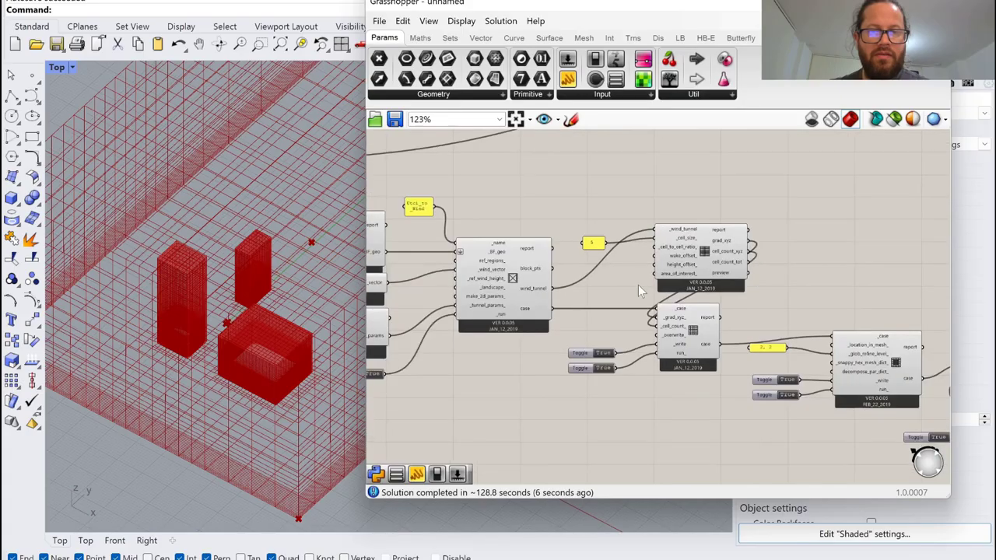
Step: Turn off the preview of the Rotate component and examine the refined mesh around the buildings
scroll(444, 313, "down", 3)
scroll(416, 266, "up", 6)
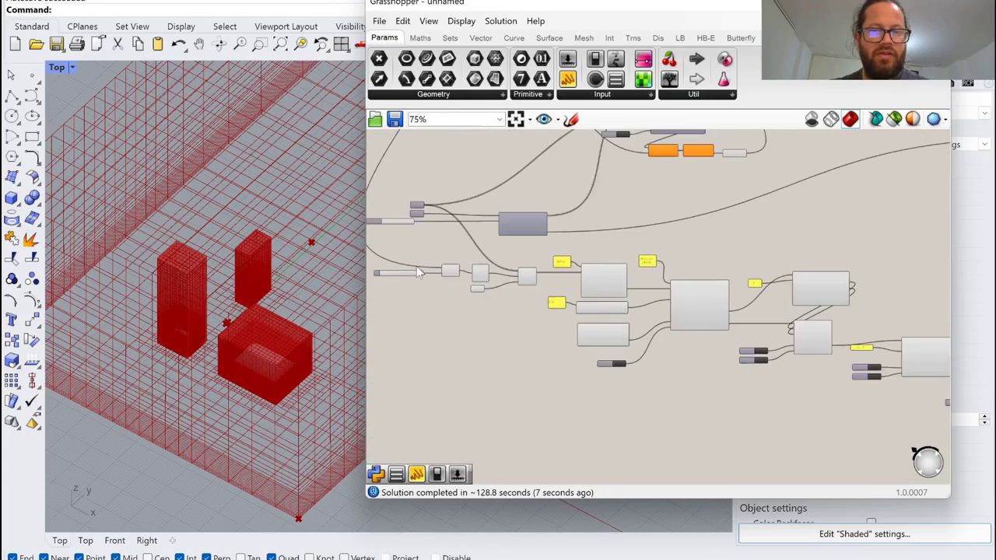
scroll(501, 288, "up", 1)
left_click(688, 296)
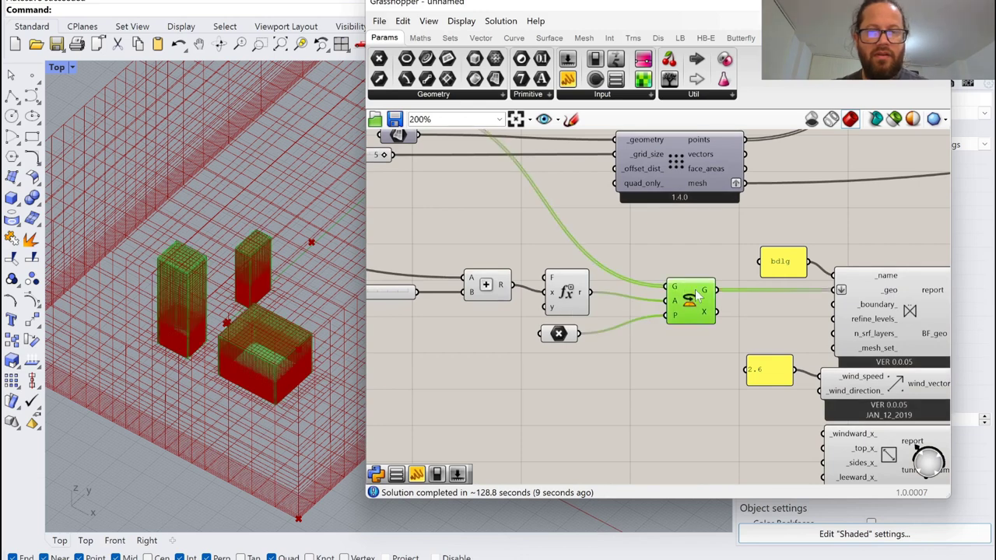
right_click(696, 296)
left_click(725, 314)
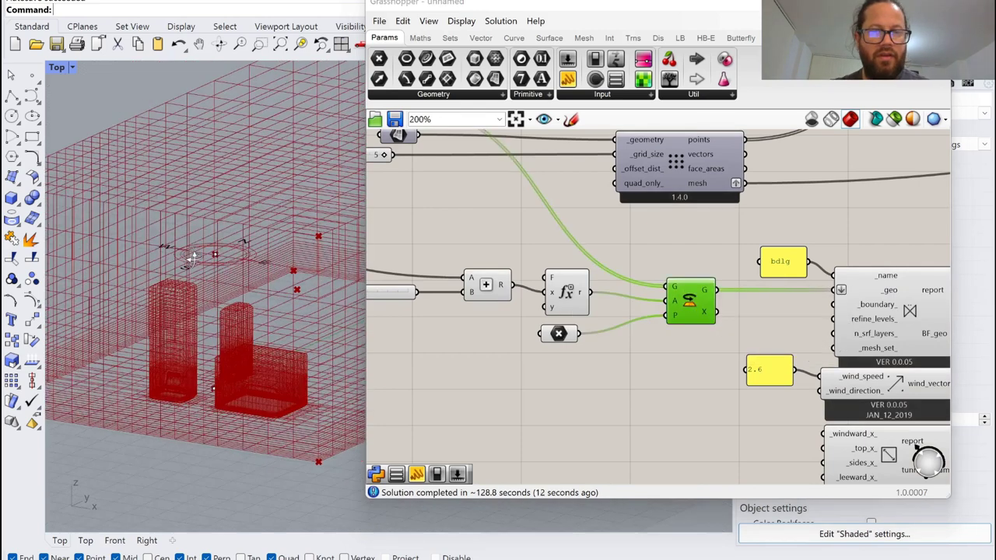
right_click_drag(191, 256, 173, 350)
scroll(218, 222, "up", 6)
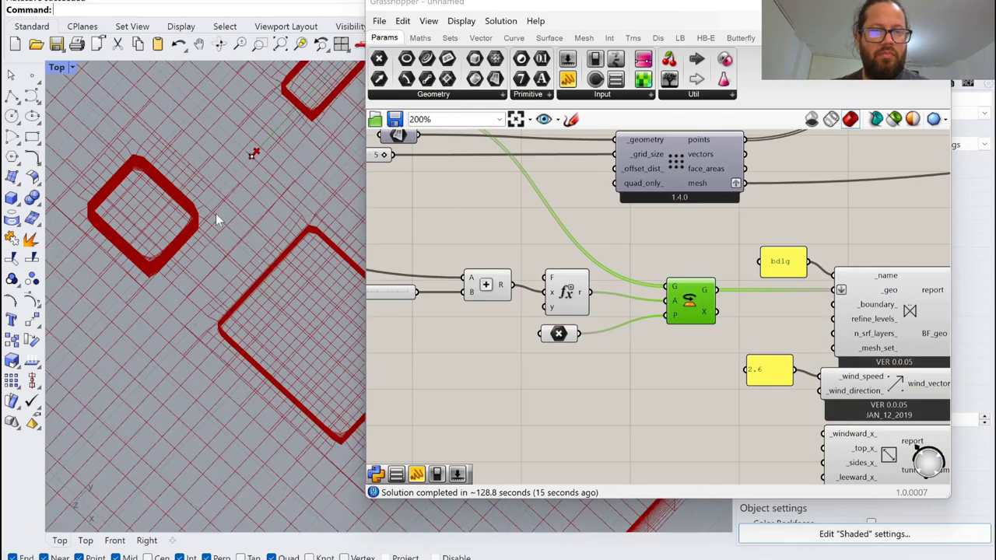
Step: Turn off the preview of the loadMesh component so the wind tunnel mesh is hidden in the viewport
scroll(148, 279, "down", 3)
right_click_drag(178, 288, 195, 262)
right_click_drag(196, 262, 187, 288)
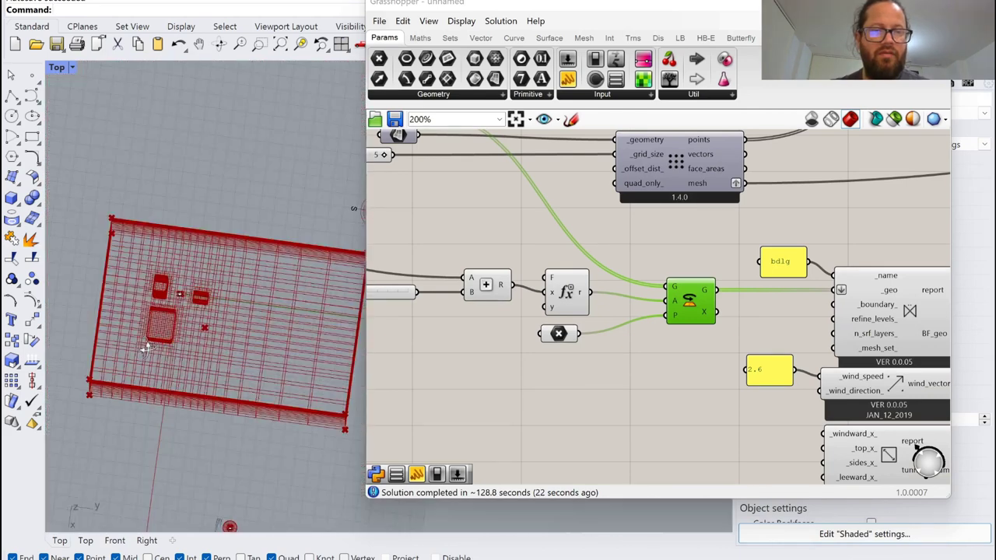
right_click_drag(146, 345, 158, 275)
scroll(131, 294, "down", 3)
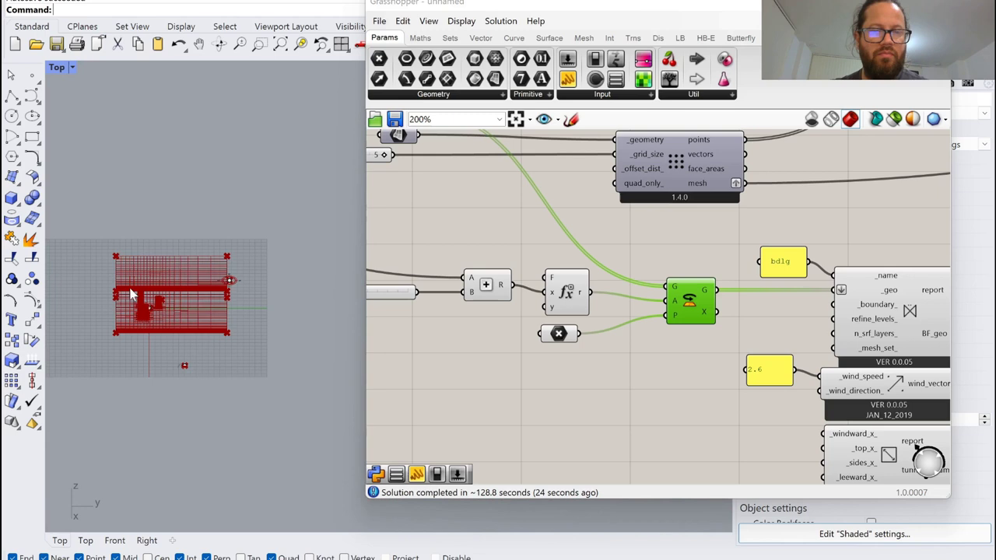
left_click(581, 378)
scroll(484, 253, "down", 9)
right_click_drag(776, 321, 687, 303)
scroll(687, 304, "down", 1)
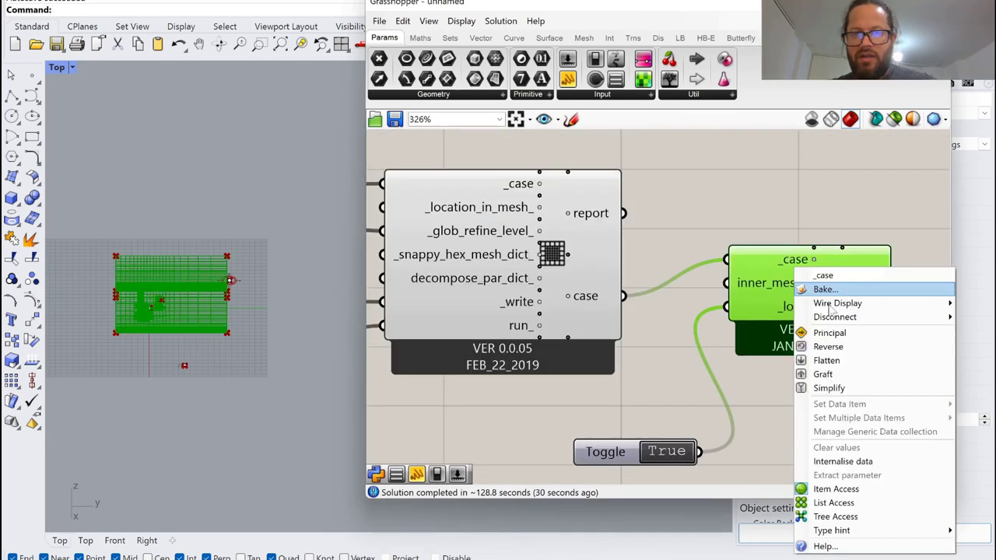
left_click(856, 227)
right_click(834, 275)
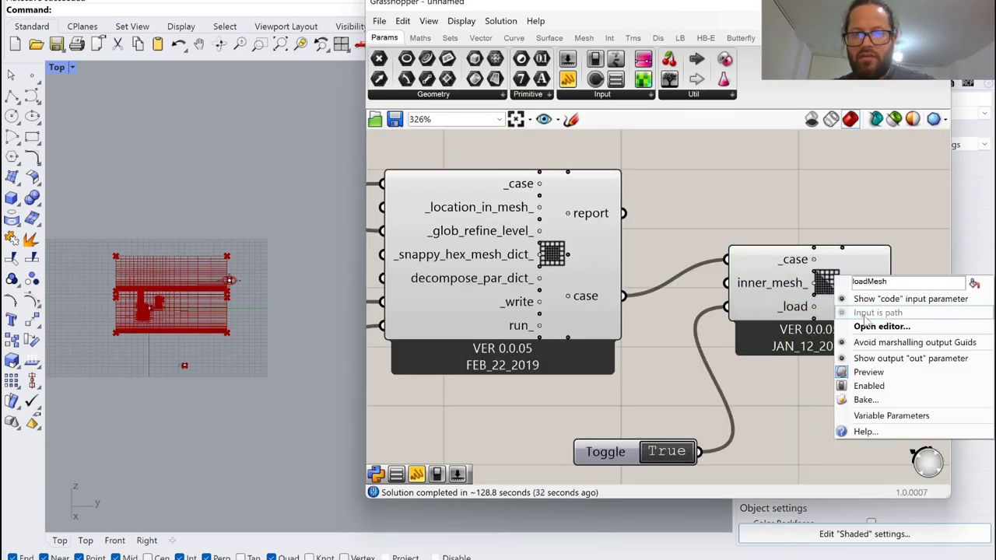
left_click(892, 373)
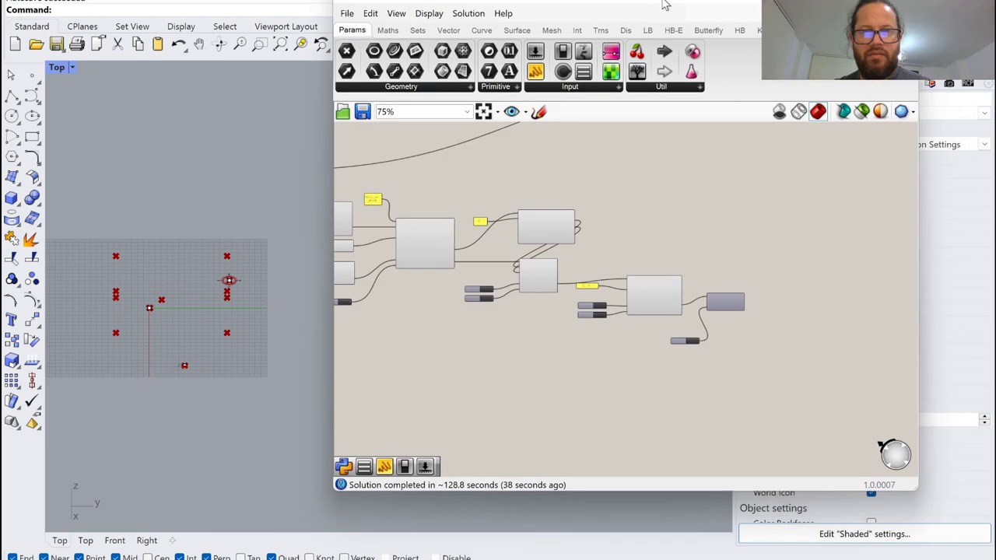
Step: Add a Butterfly Steady Incompressible Recipe component in the free space below the snappyHexMesh component
left_click(720, 30)
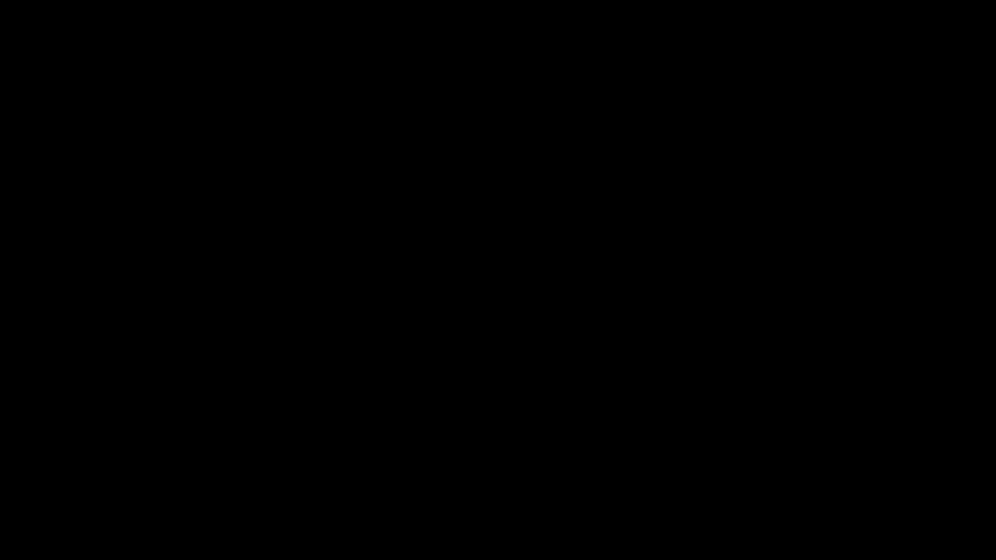
left_click(652, 87)
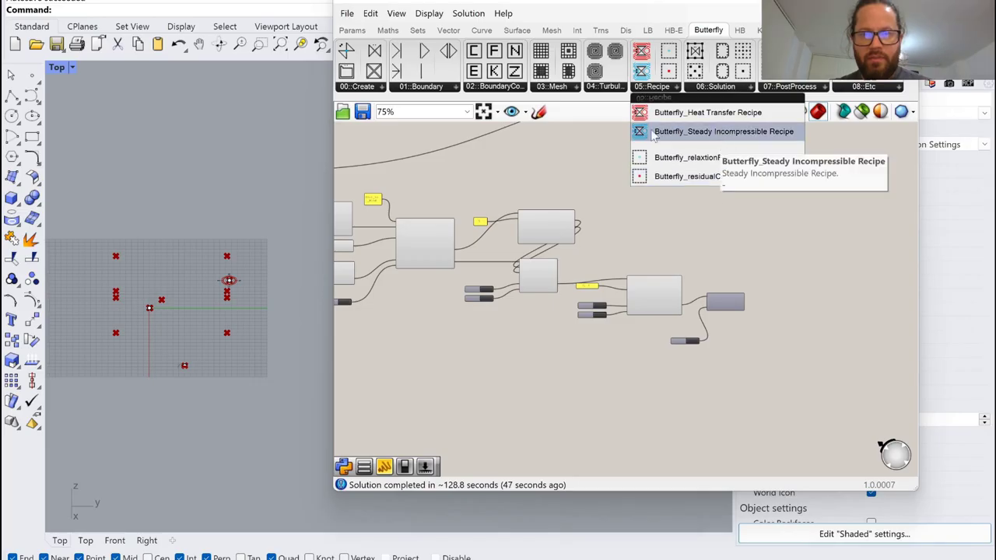
left_click_drag(640, 132, 658, 375)
scroll(561, 382, "up", 2)
left_click(652, 87)
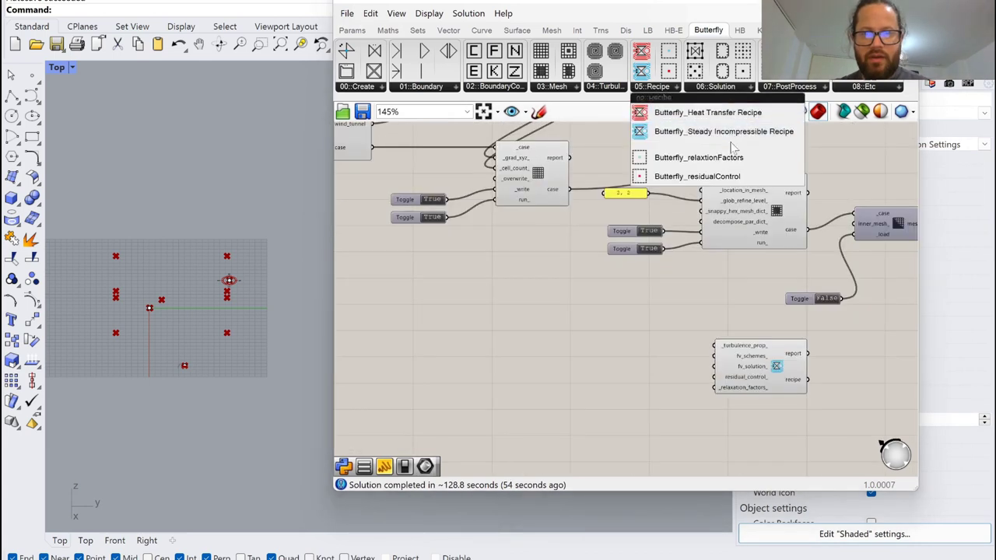
left_click(723, 363)
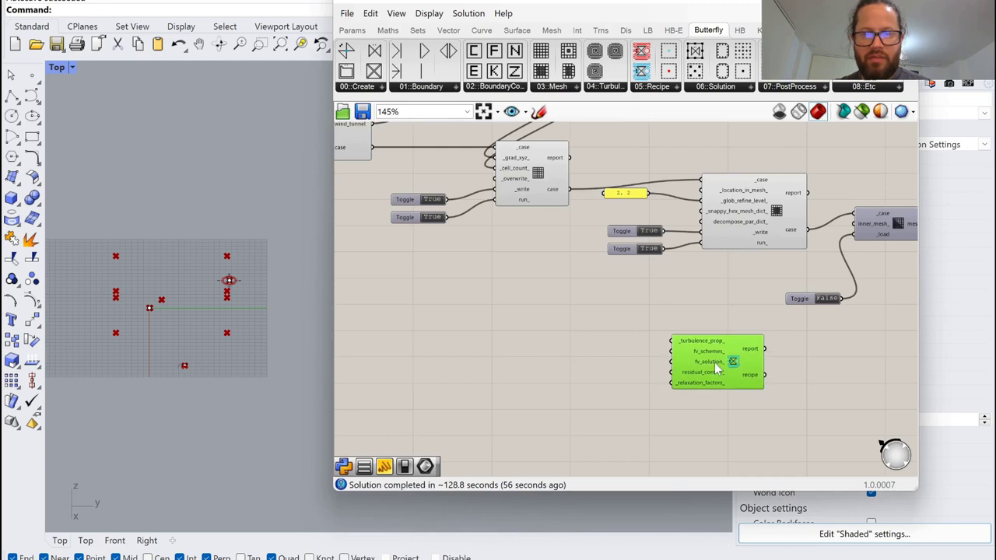
scroll(704, 356, "up", 4)
scroll(673, 326, "down", 4)
Step: Add a Butterfly Solution component and connect the snappyHexMesh case and the recipe output to its _case and _recipe inputs
left_click(714, 86)
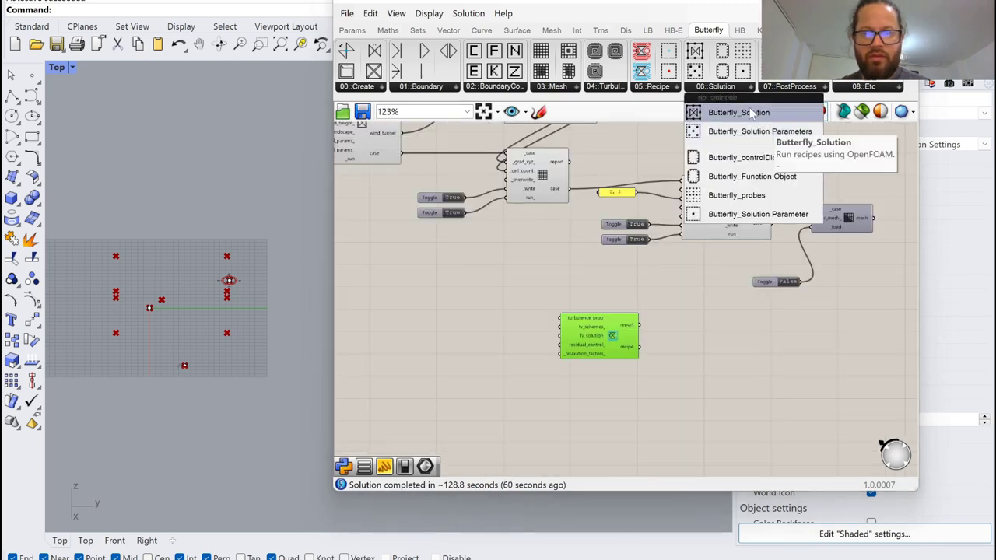
left_click_drag(739, 113, 711, 365)
scroll(717, 358, "up", 1)
left_click_drag(592, 320, 568, 334)
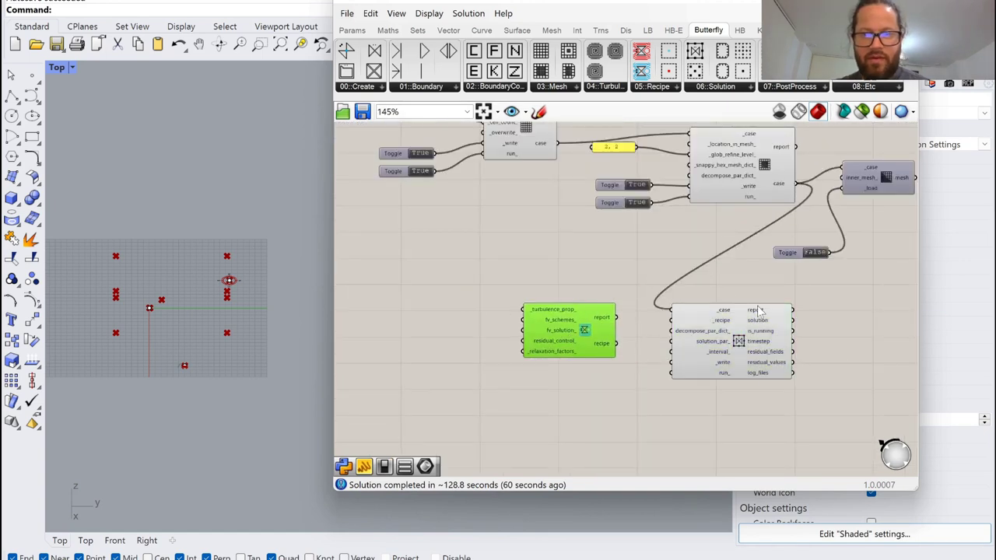
left_click_drag(541, 274, 704, 295)
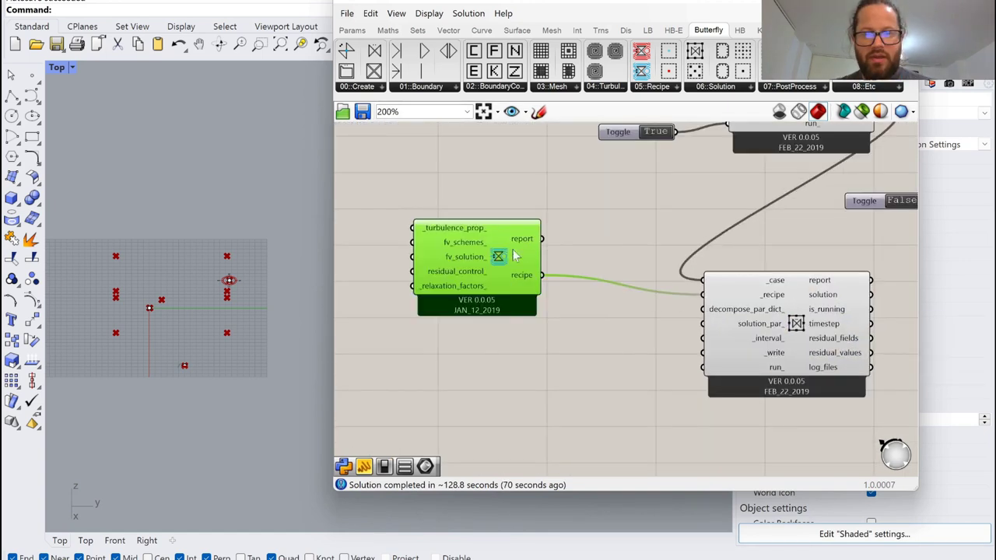
left_click_drag(513, 255, 589, 275)
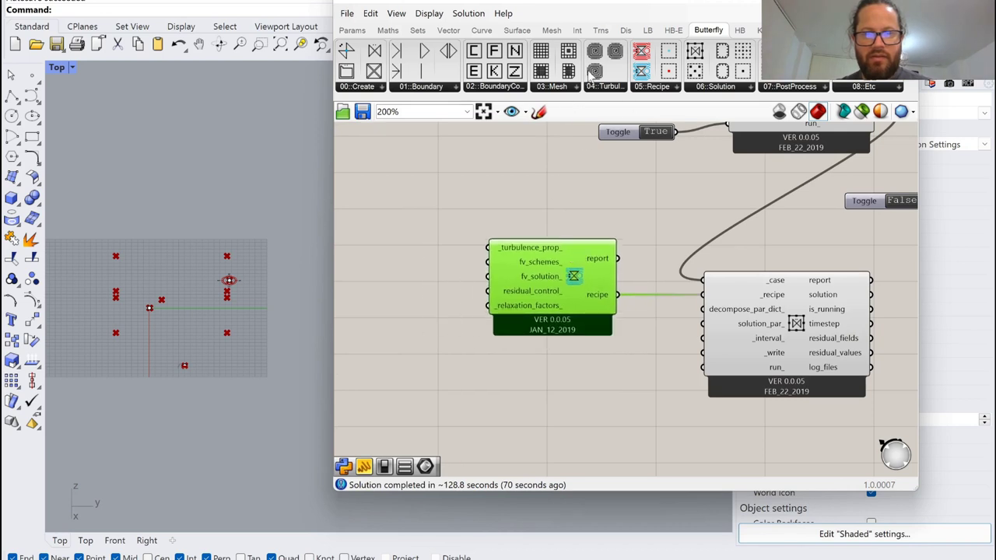
Step: Place a Laminar Turbulence Model component beside the recipe component
left_click(619, 87)
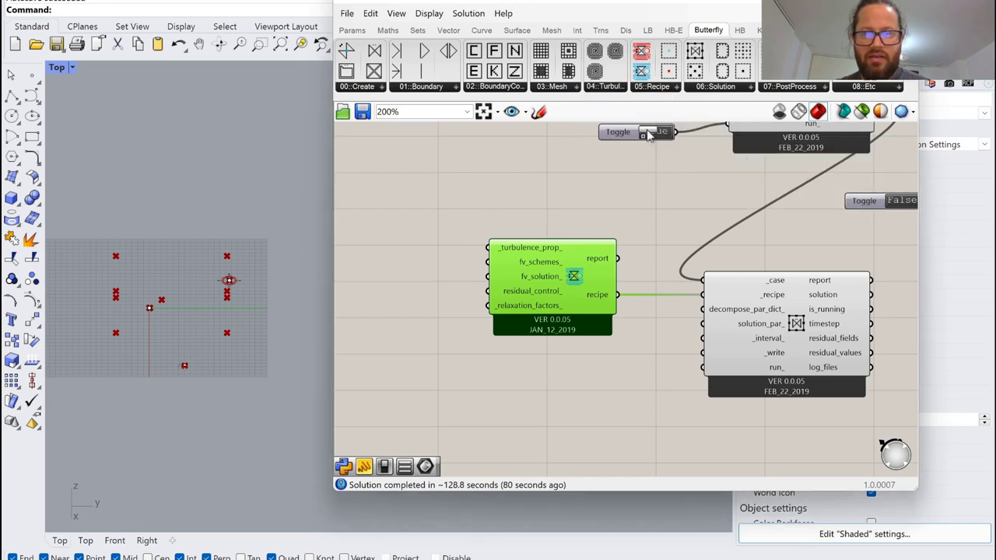
left_click(606, 88)
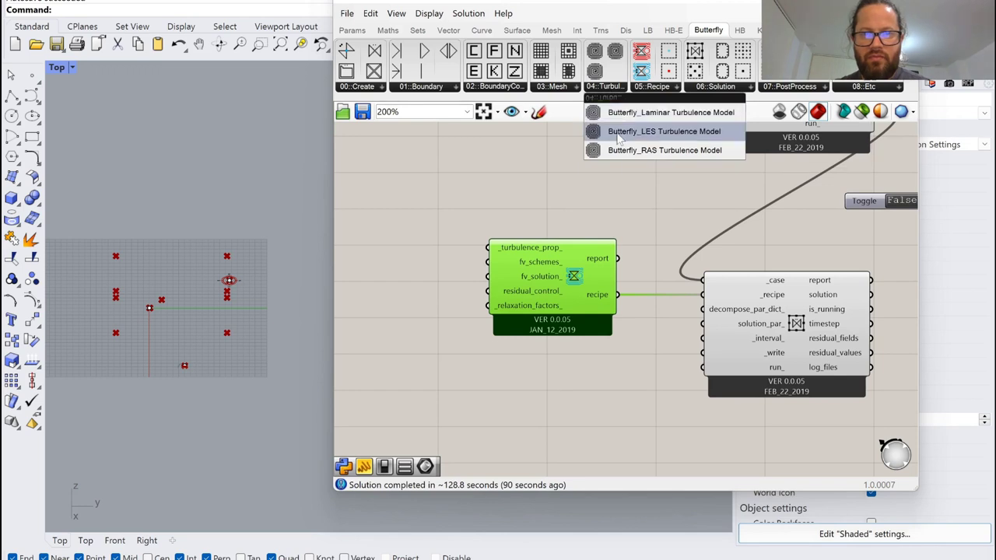
left_click_drag(635, 109, 427, 185)
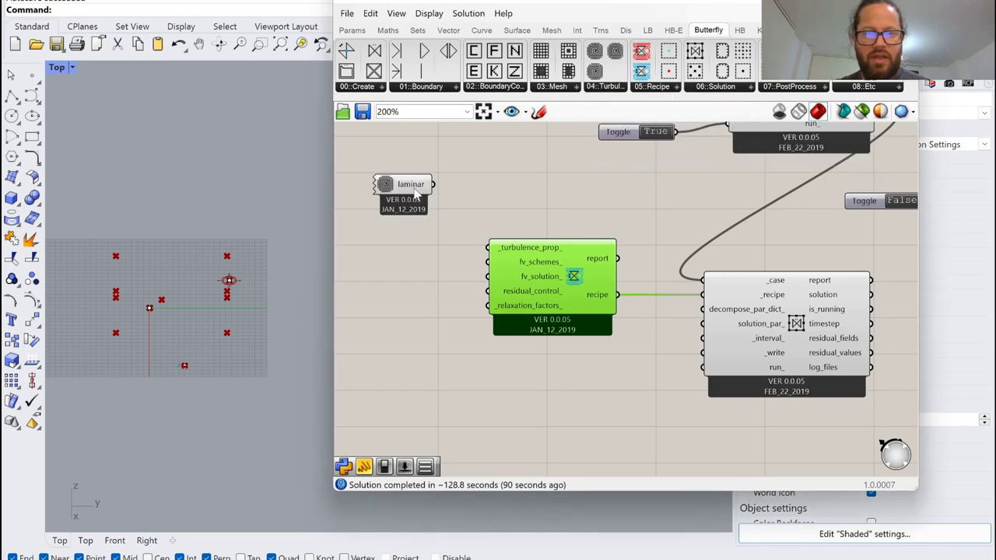
Step: Replace the laminar component with a RAS Turbulence Model component connected to the recipe's _turbulence_prop_ input
left_click(594, 86)
left_click_drag(622, 150, 483, 245)
left_click(470, 191)
key("Delete")
left_click_drag(494, 242, 532, 239)
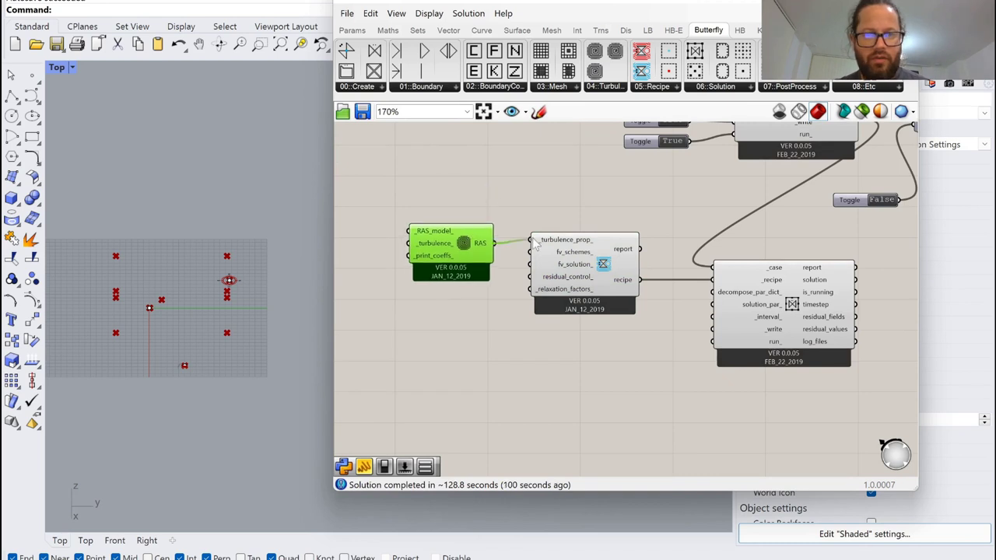
left_click_drag(454, 243, 462, 230)
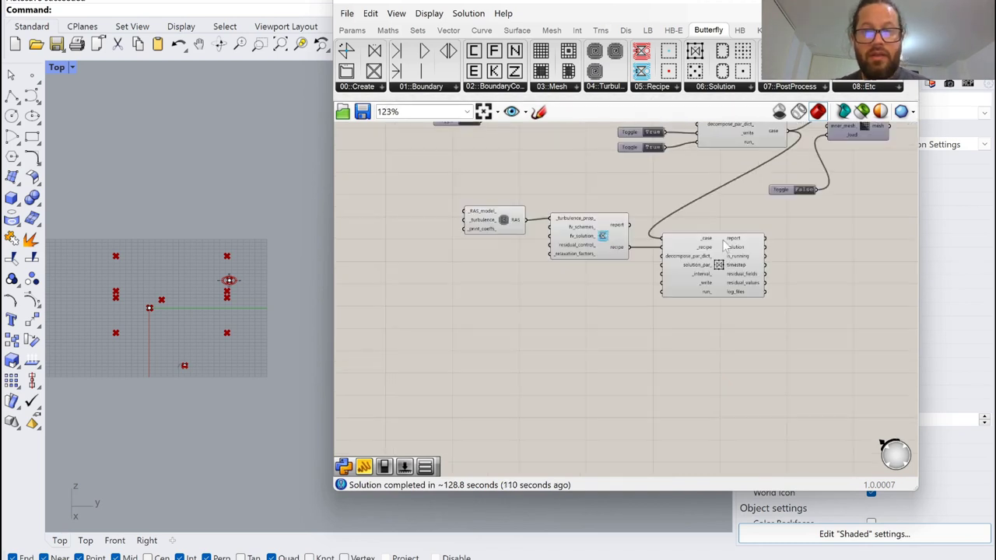
Step: Add a Butterfly Solution Parameters component and connect it to the solution_par_ input of the Solution component
scroll(700, 276, "up", 2)
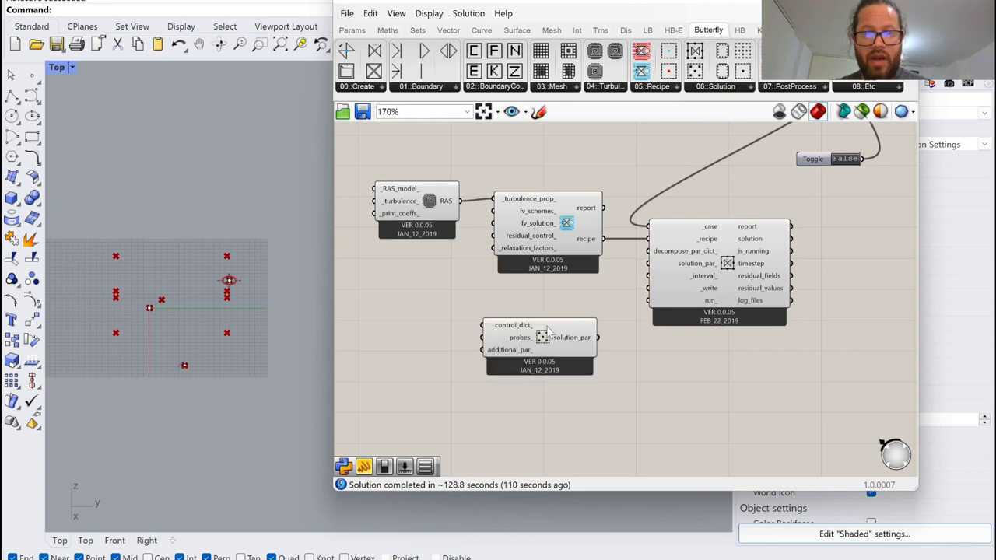
left_click_drag(546, 327, 647, 263)
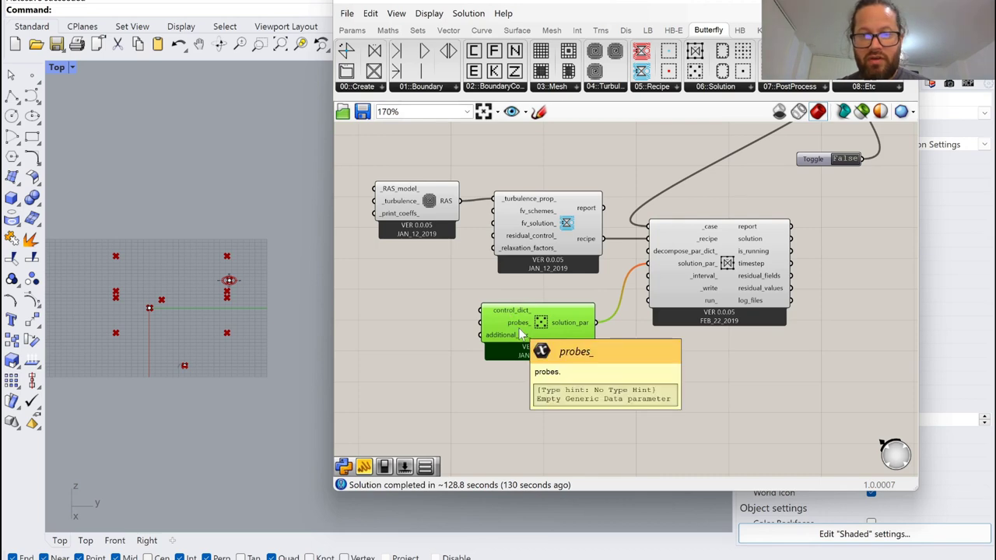
Step: Examine the existing definition for the grid component whose points can serve as probe locations
scroll(622, 319, "down", 5)
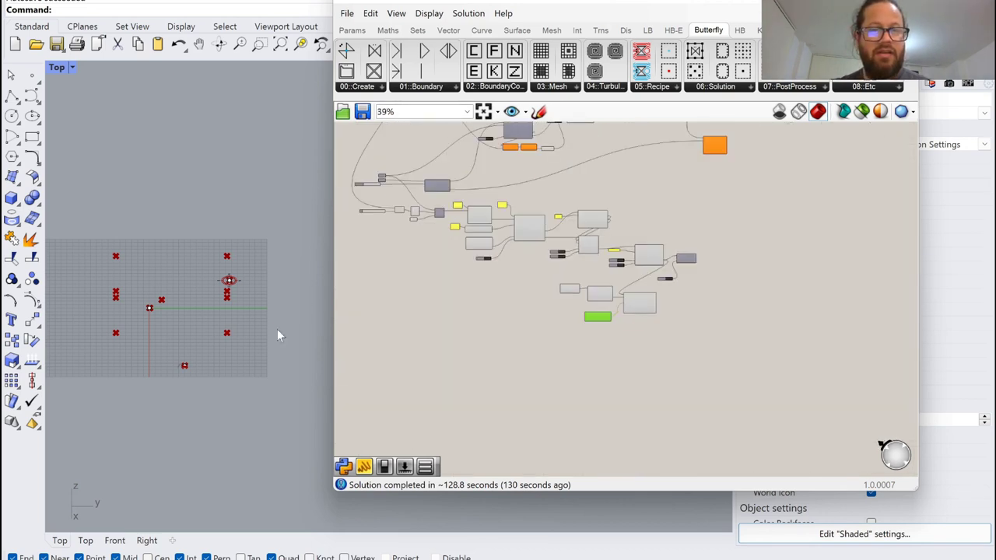
scroll(277, 331, "down", 6)
right_click_drag(214, 320, 160, 292)
scroll(580, 318, "down", 3)
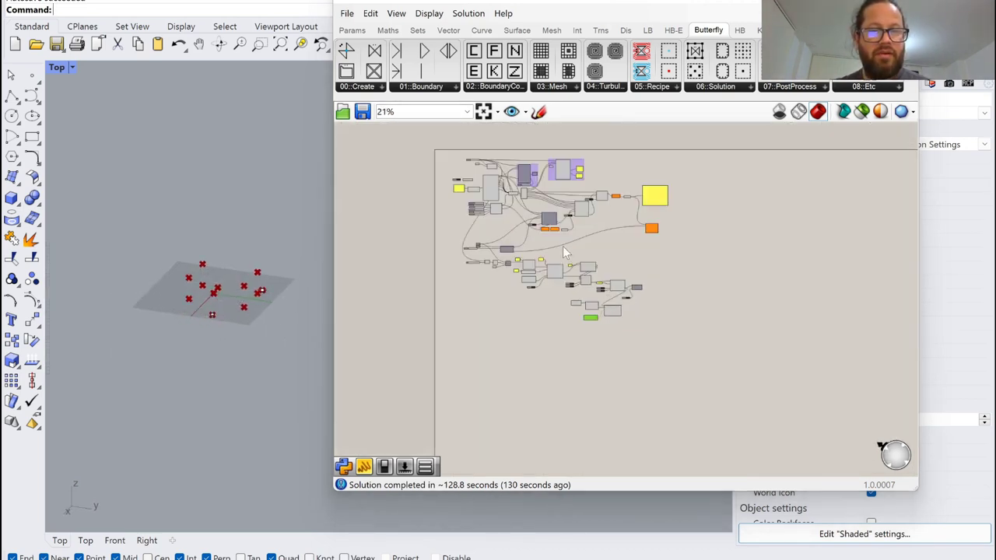
scroll(563, 246, "up", 4)
scroll(483, 185, "down", 3)
scroll(535, 262, "up", 2)
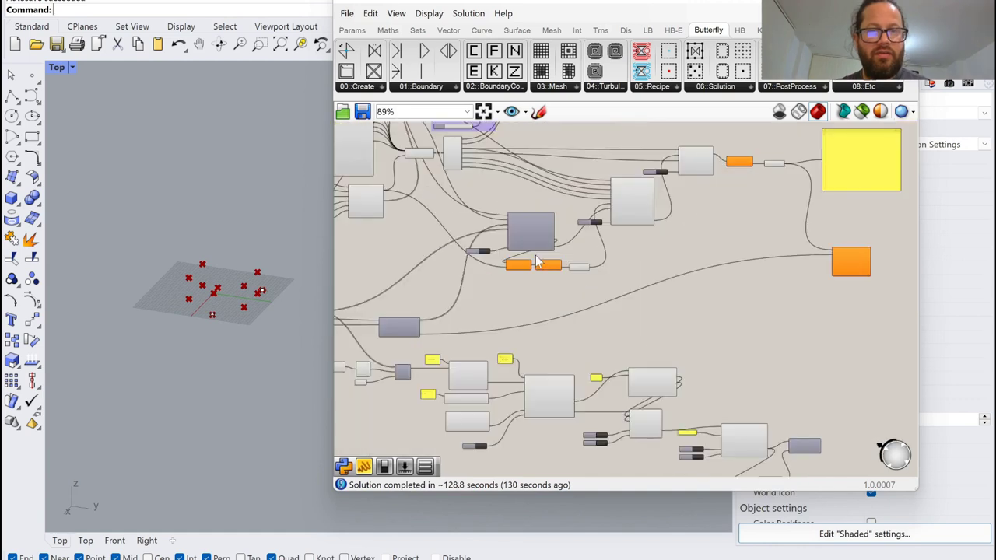
scroll(535, 261, "up", 2)
scroll(462, 286, "down", 4)
scroll(555, 291, "up", 4)
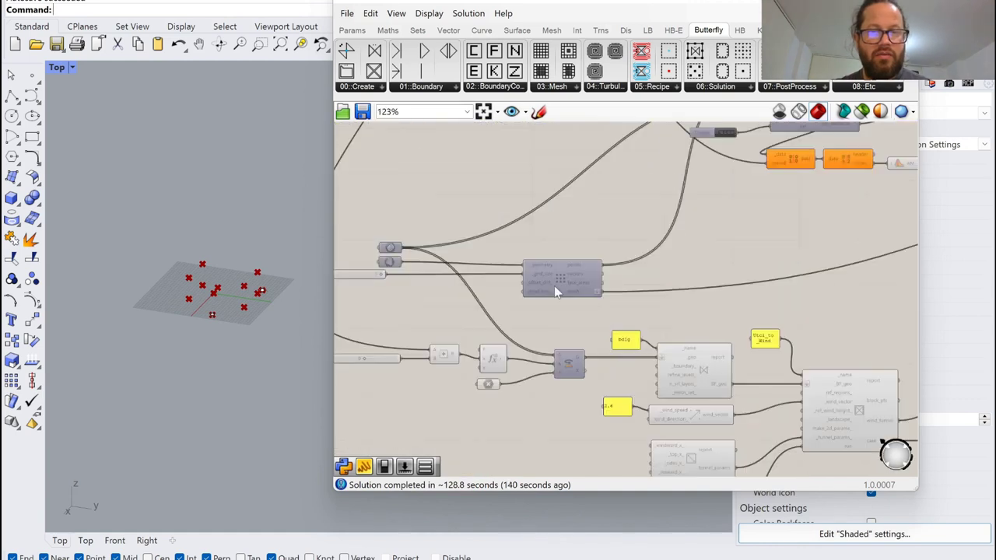
left_click(564, 274)
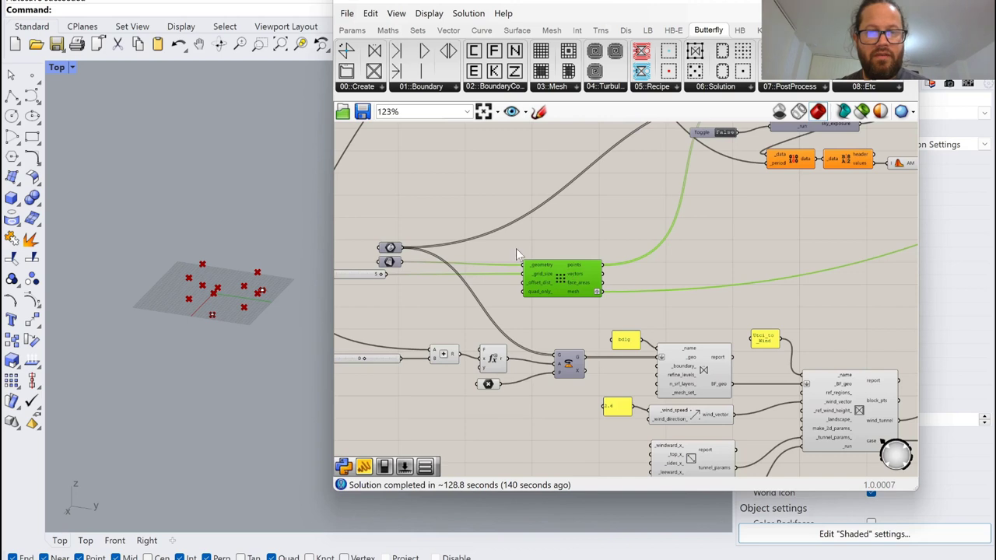
scroll(515, 248, "down", 4)
scroll(579, 304, "up", 1)
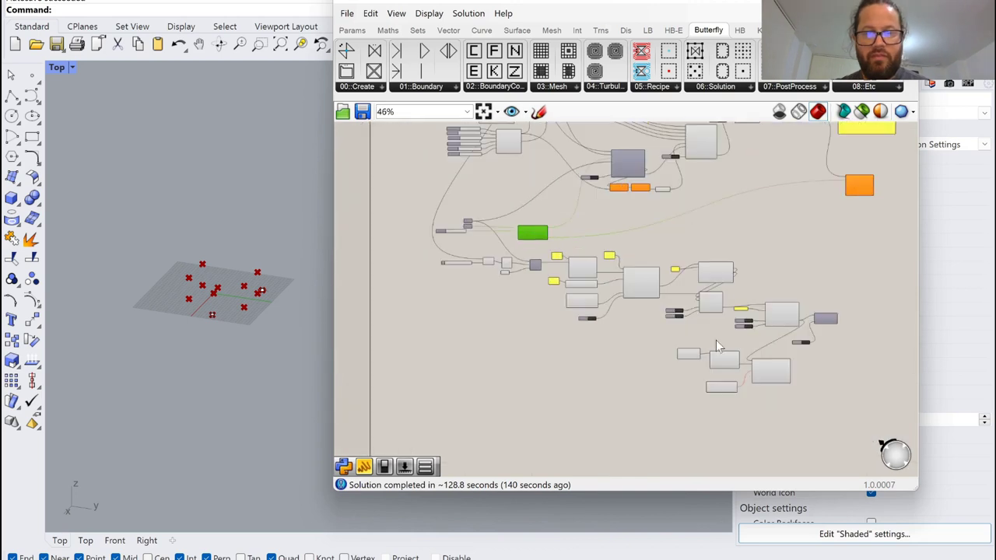
Step: Move the RAS, recipe, Solution Parameters and Solution components together into the free space above the meshing components
left_click_drag(663, 338, 801, 407)
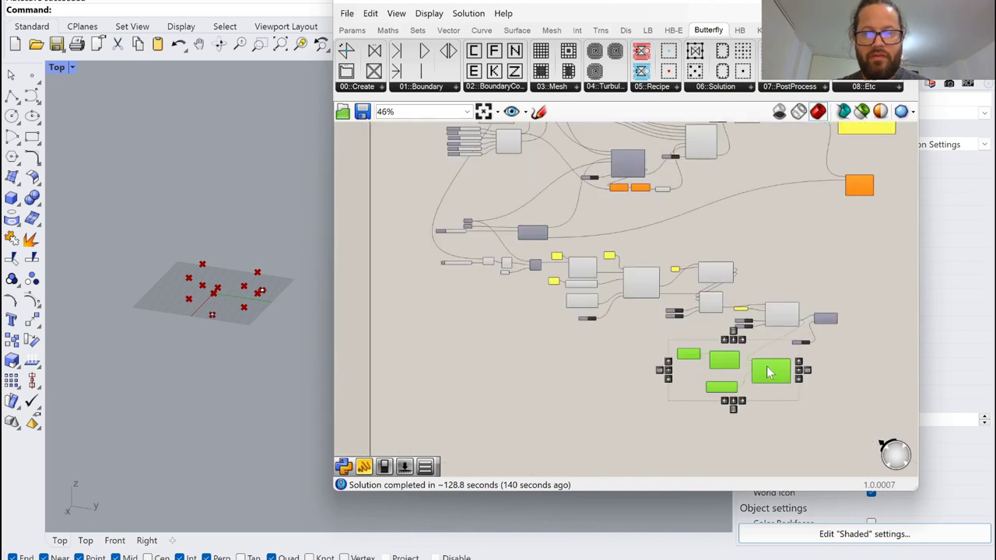
left_click_drag(768, 371, 788, 229)
left_click_drag(824, 422, 536, 283)
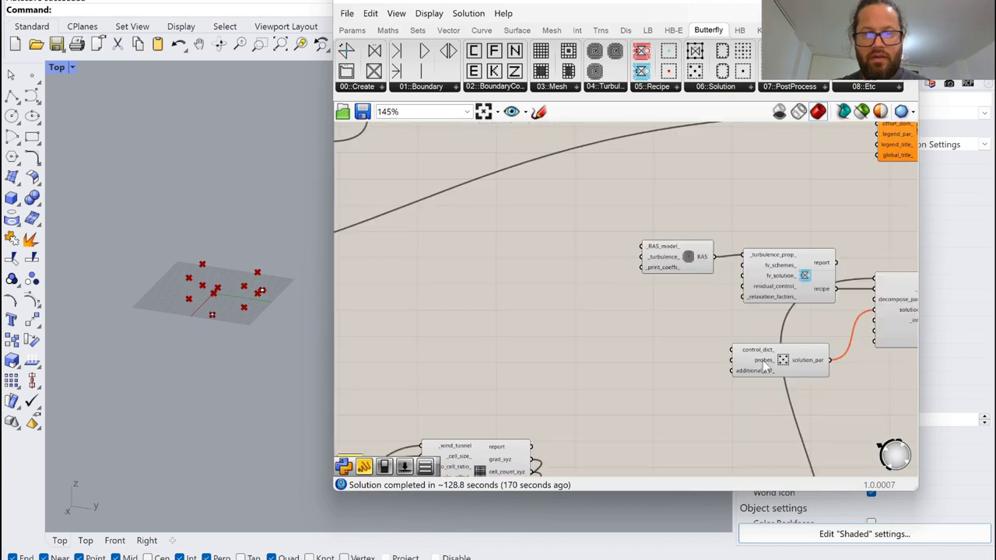
Step: Connect the points output of the grid component to the probes_ input of the Solution Parameters component
scroll(555, 268, "down", 5)
scroll(473, 284, "up", 4)
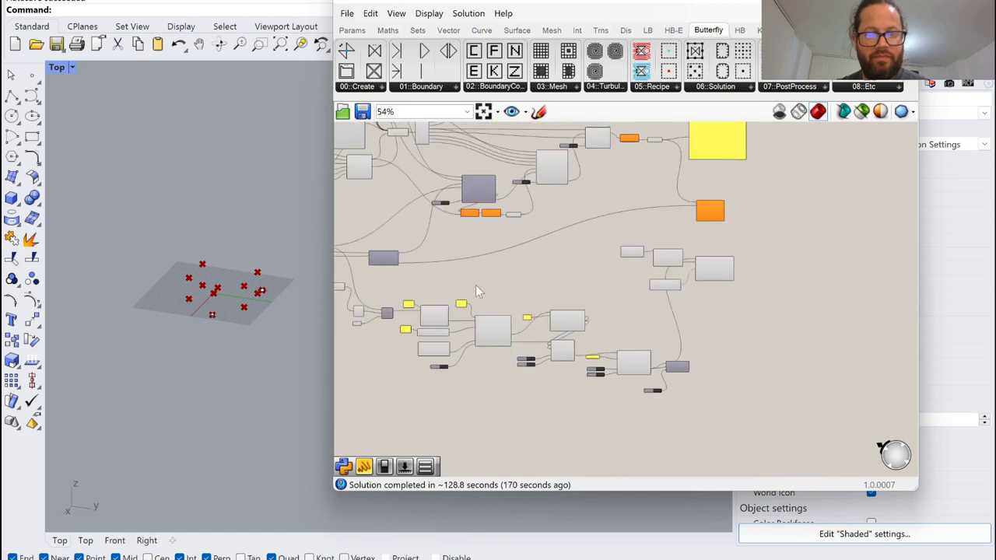
scroll(398, 241, "down", 1)
scroll(398, 242, "down", 1)
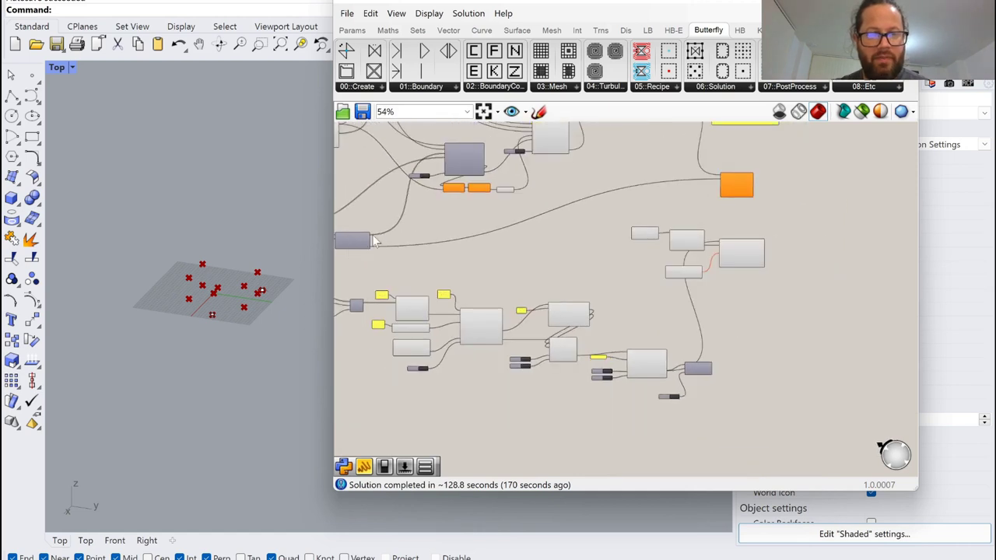
left_click_drag(371, 241, 669, 283)
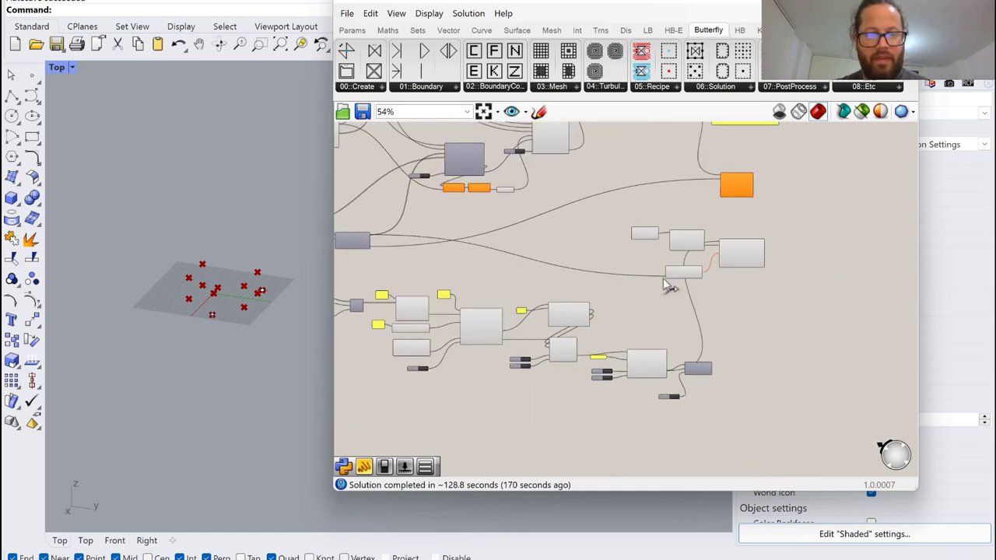
scroll(667, 286, "up", 6)
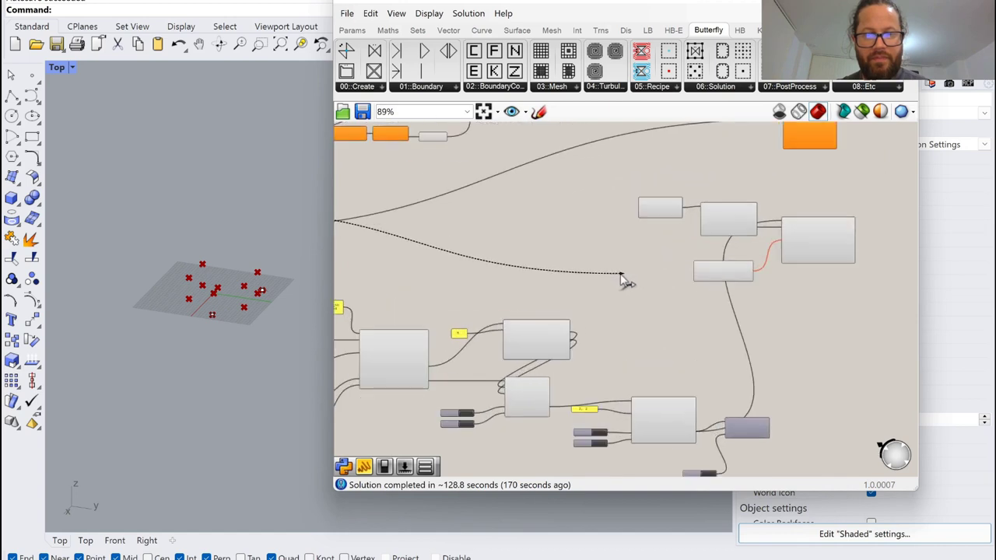
left_click_drag(724, 295, 760, 268)
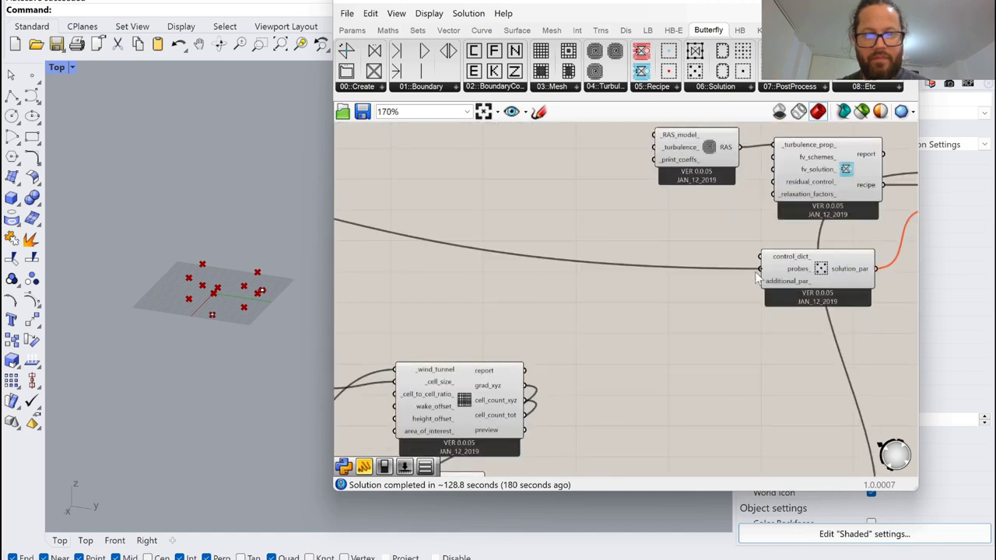
Step: Add a Butterfly probes component next to the Solution Parameters component
left_click(708, 88)
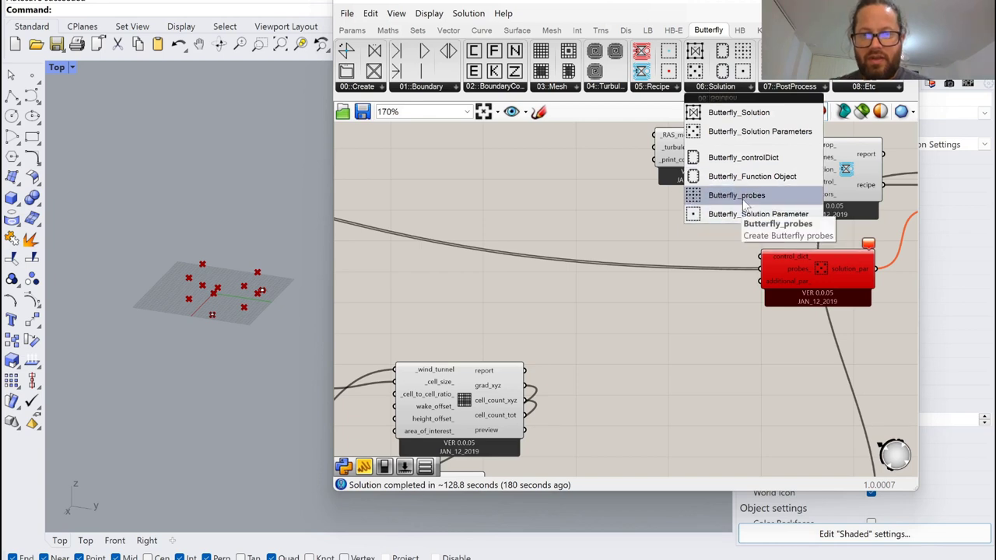
left_click(744, 196)
left_click(688, 303)
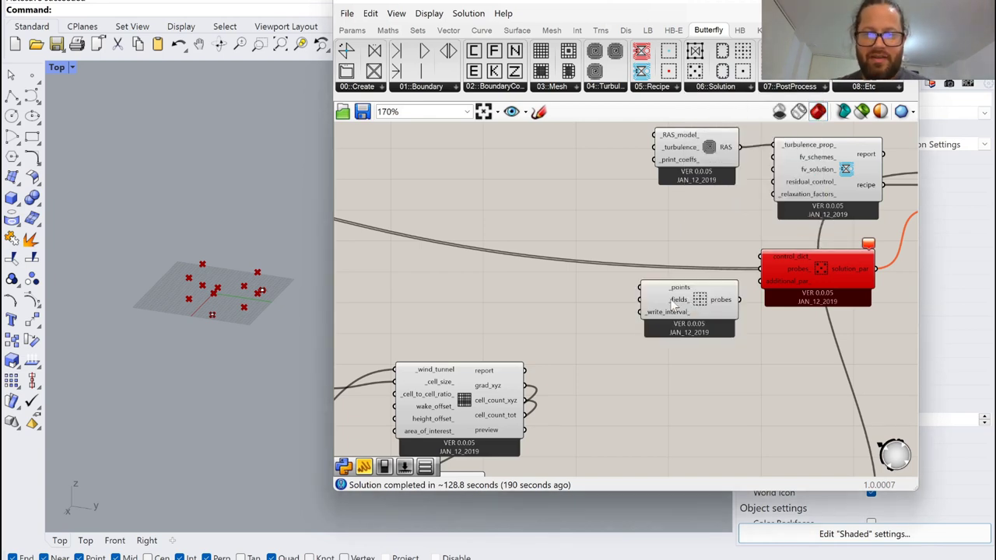
Step: Connect the probes component to the probes_ input of Solution Parameters and the grid component's points to its _points input
left_click_drag(670, 303, 760, 269)
left_click_drag(698, 285, 697, 275)
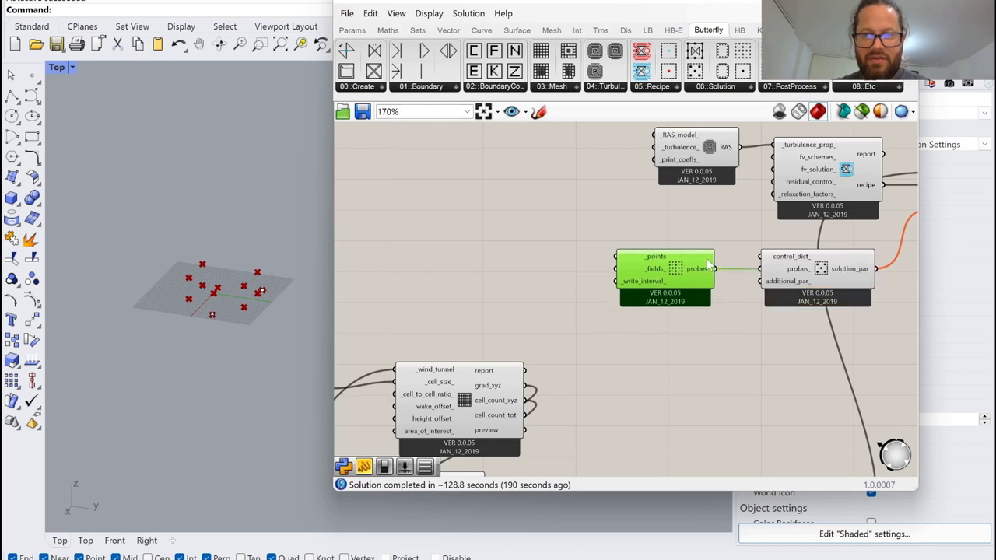
scroll(735, 265, "down", 5)
scroll(624, 279, "up", 2)
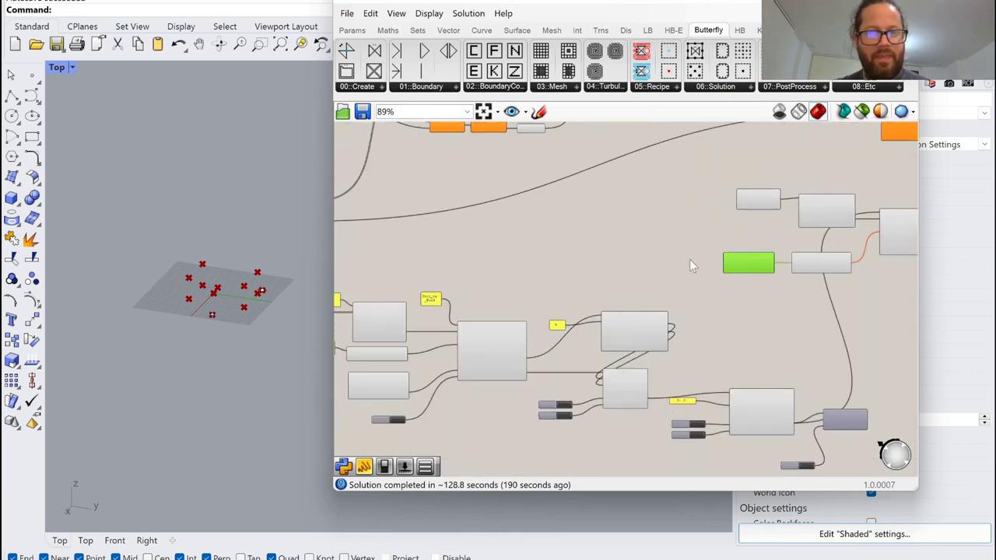
scroll(689, 261, "down", 2)
scroll(396, 226, "up", 6)
scroll(395, 187, "down", 3)
scroll(396, 186, "down", 1)
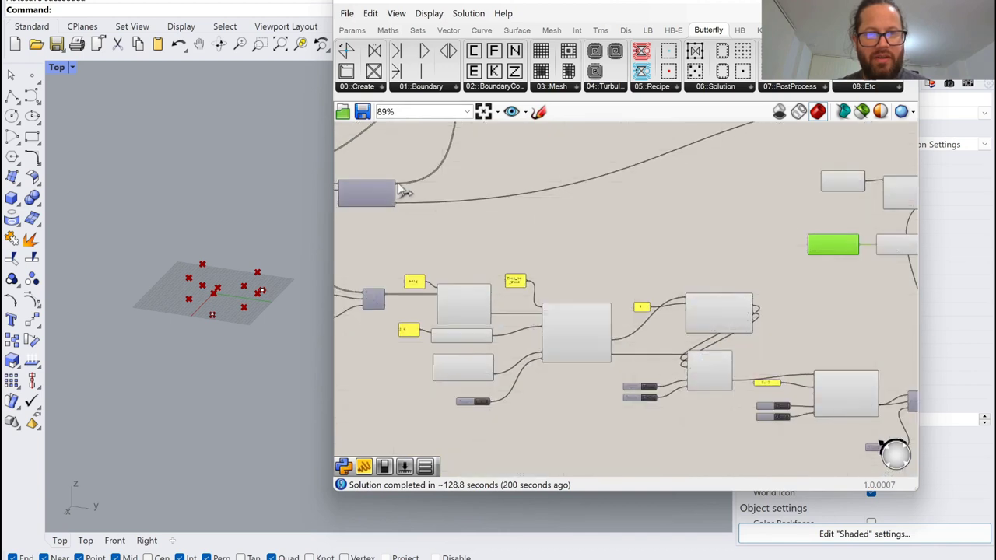
left_click_drag(397, 185, 819, 215)
scroll(801, 266, "up", 6)
scroll(661, 233, "down", 3)
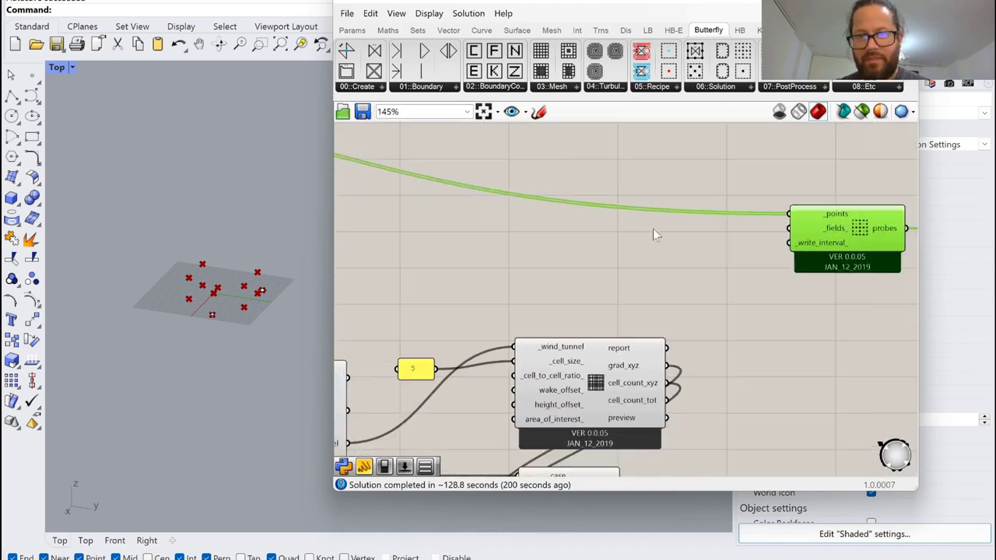
Step: Duplicate the cell-size panel beside the probes component, set its text to U and connect it to the _fields_ input
right_click_drag(661, 233, 599, 229)
left_click(599, 230)
scroll(755, 226, "up", 4)
mouse_move(694, 236)
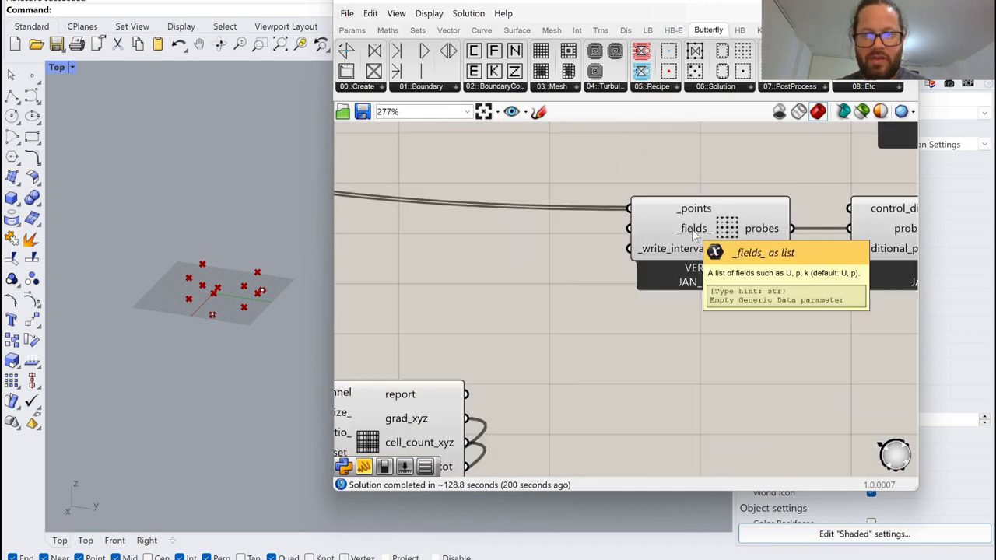
scroll(555, 253, "down", 6)
scroll(442, 307, "up", 1)
scroll(442, 308, "up", 1)
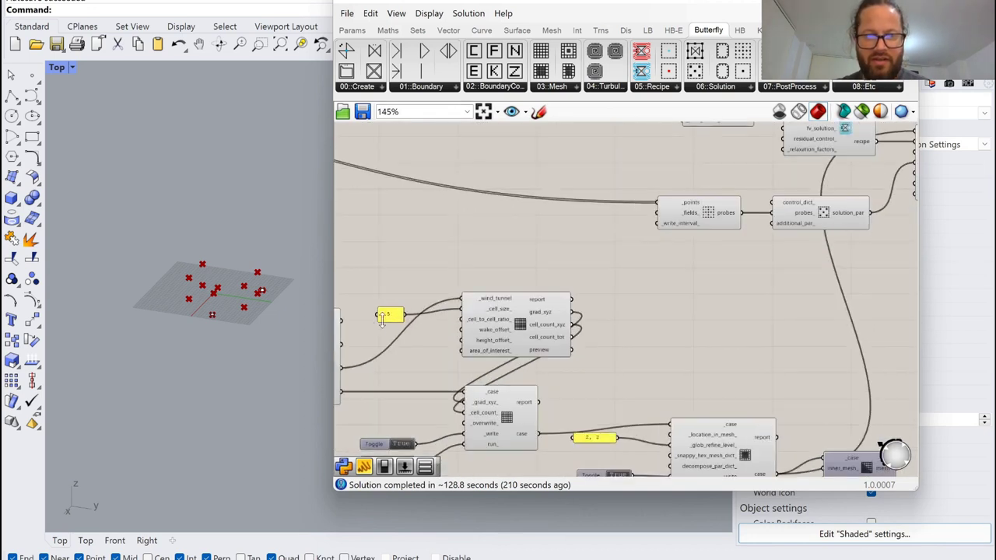
key("ctrl+c")
key("ctrl+v")
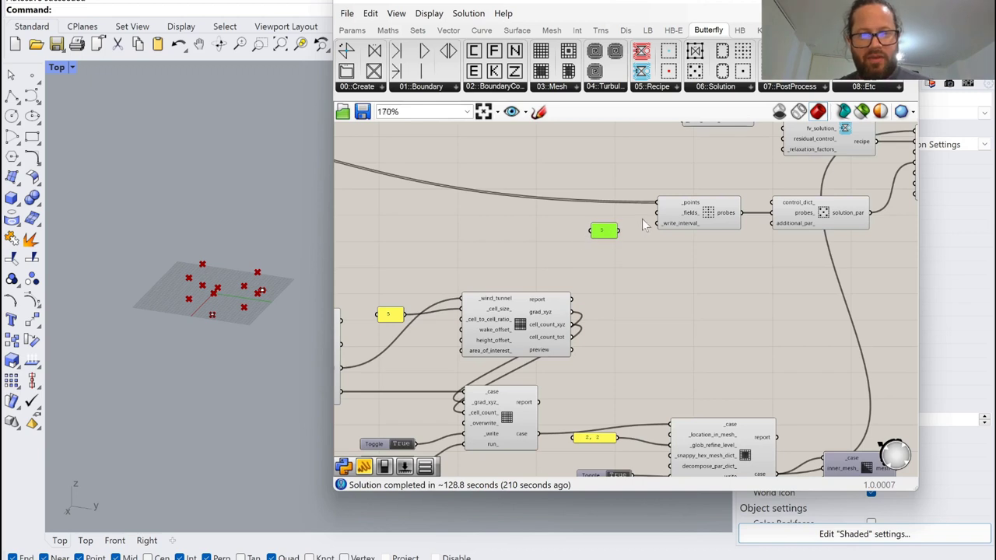
double_click(603, 230)
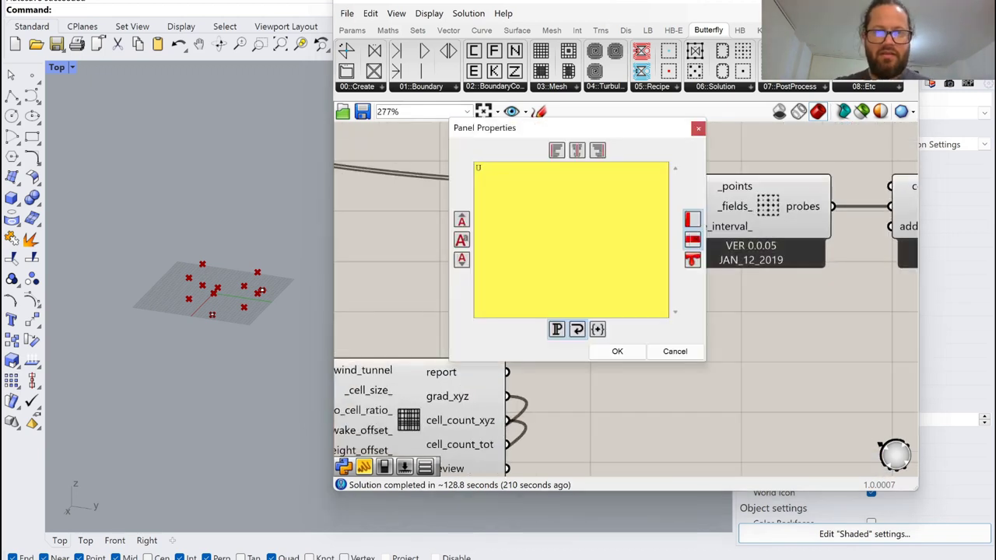
left_click(617, 351)
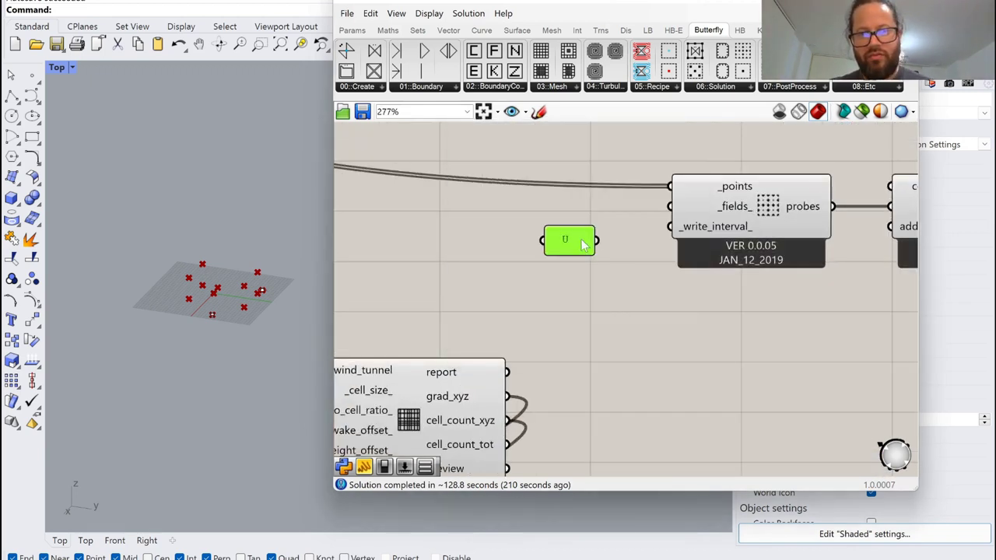
left_click_drag(582, 245, 663, 209)
left_click_drag(583, 223, 611, 213)
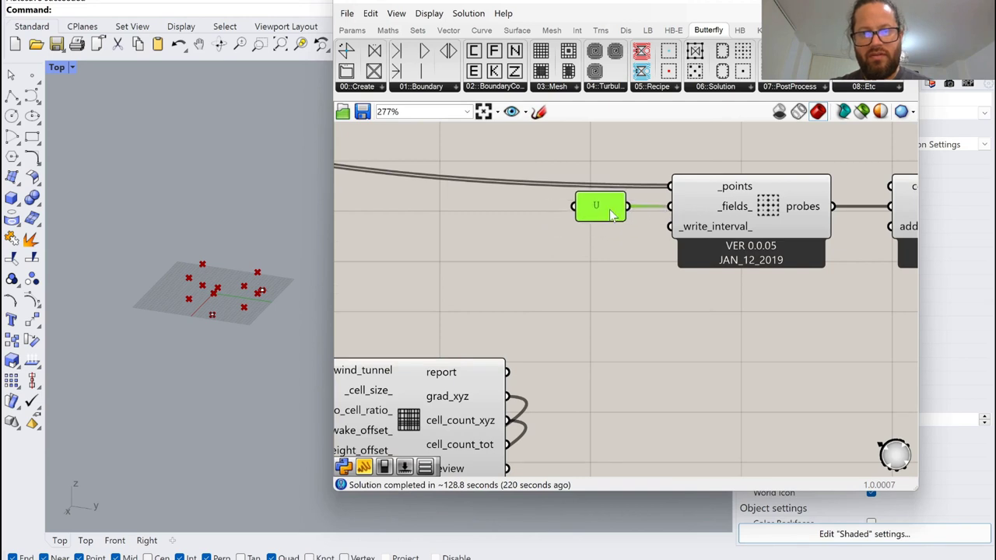
Step: Turn on the preview of the buildings' Brep parameter and close the snappyHexMesh console window
scroll(612, 215, "down", 5)
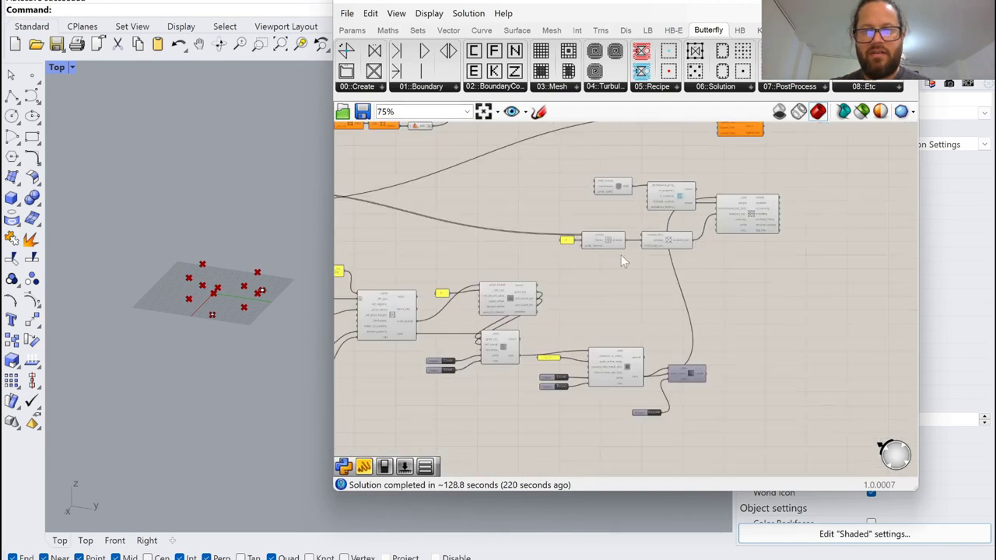
scroll(630, 202, "up", 5)
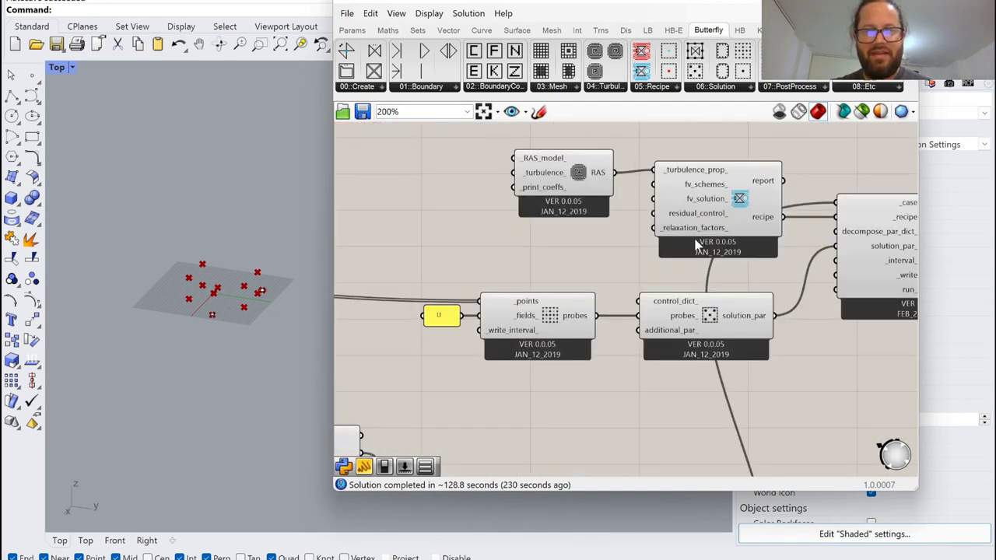
scroll(696, 243, "down", 3)
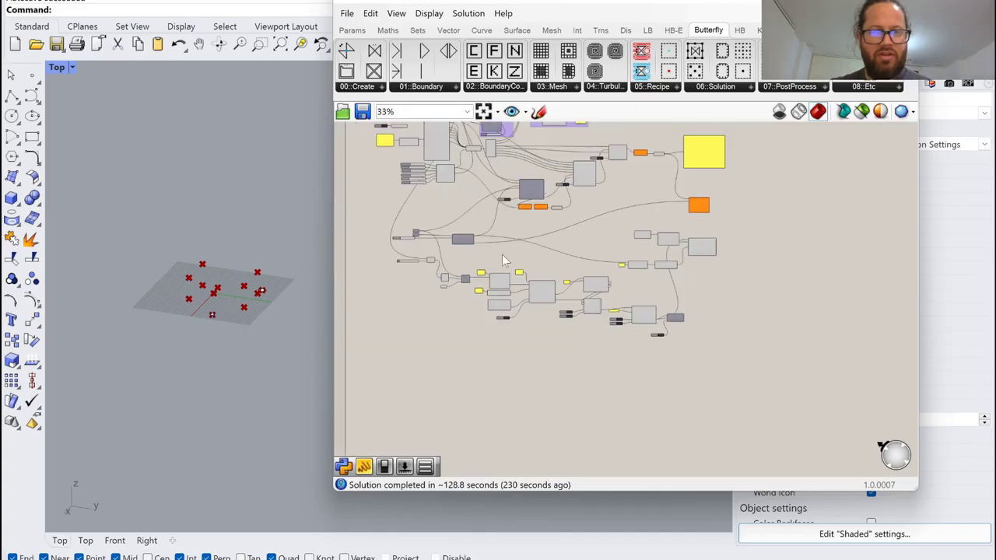
scroll(501, 255, "up", 5)
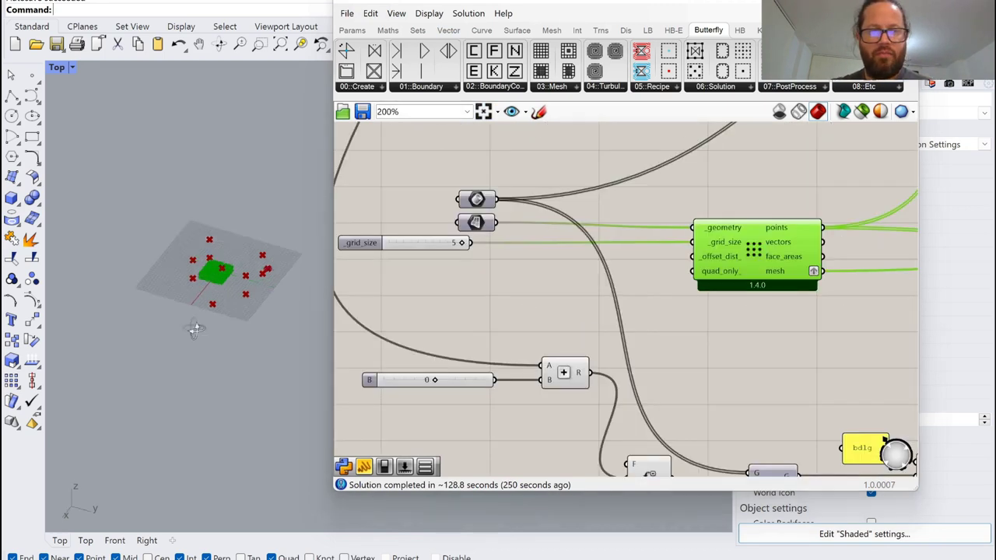
right_click_drag(194, 327, 211, 248)
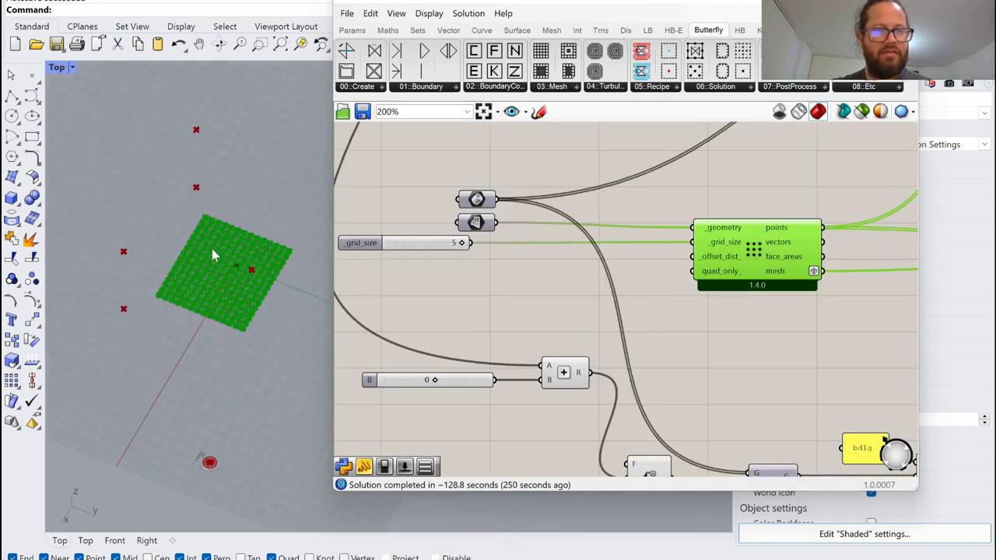
scroll(214, 261, "up", 5)
right_click(476, 199)
left_click(571, 349)
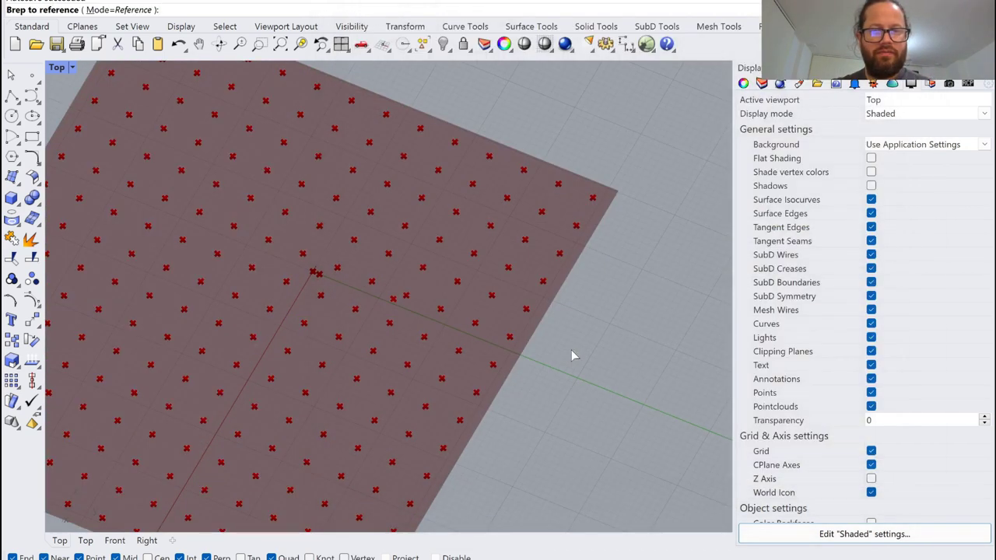
left_click(571, 349)
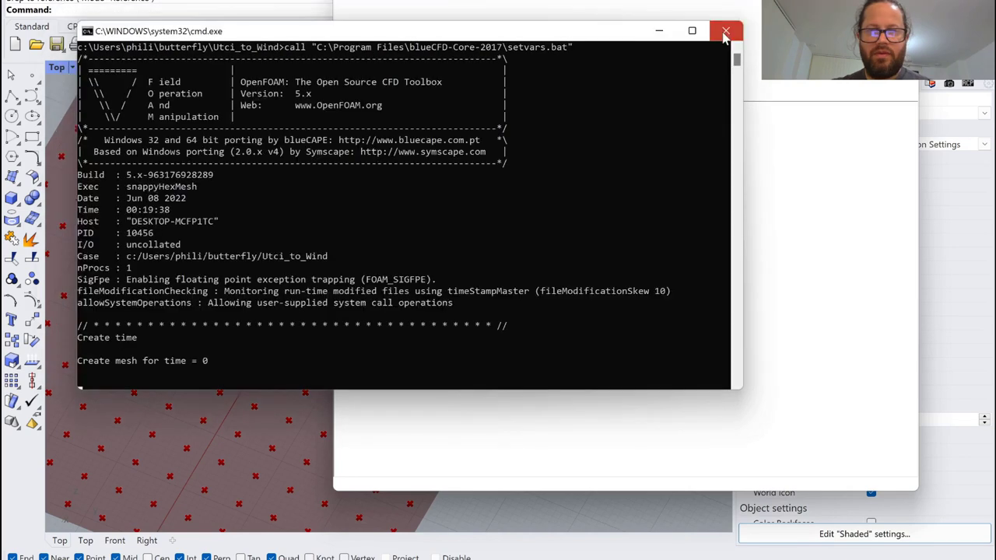
left_click(724, 32)
Step: Examine where the grid points fall inside the building volumes, then review the grid and probe part of the definition
scroll(626, 299, "down", 3)
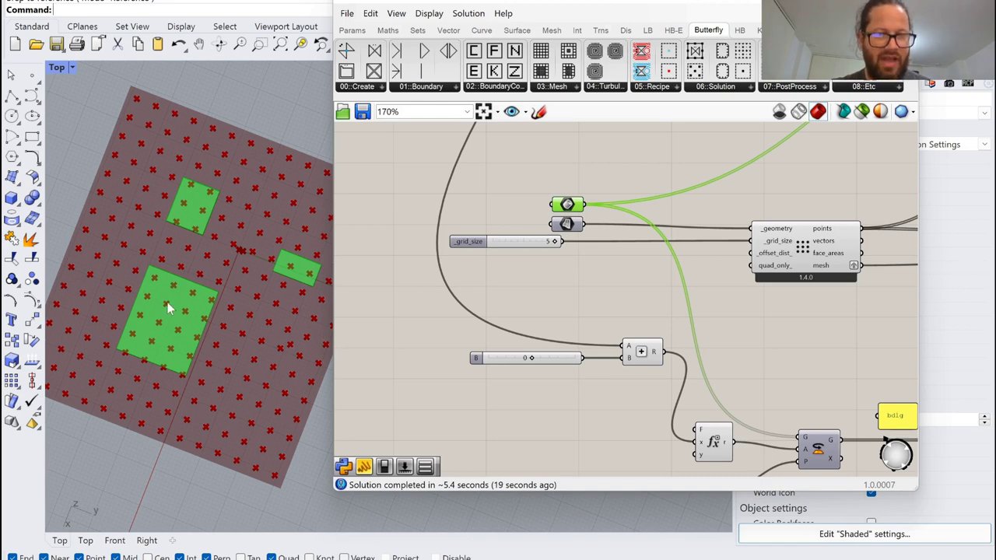
scroll(174, 311, "down", 3)
right_click_drag(173, 312, 168, 513)
scroll(170, 428, "up", 10)
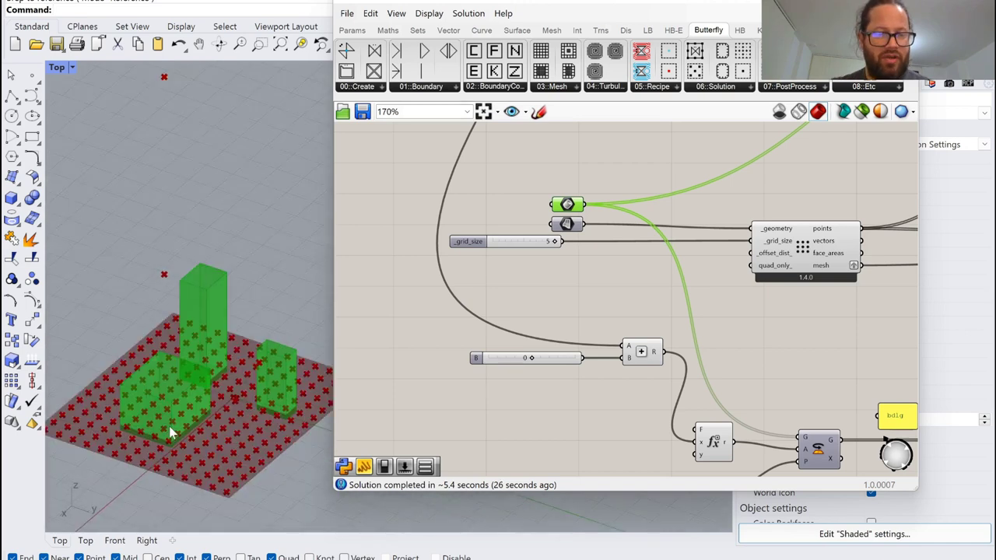
scroll(170, 333, "down", 5)
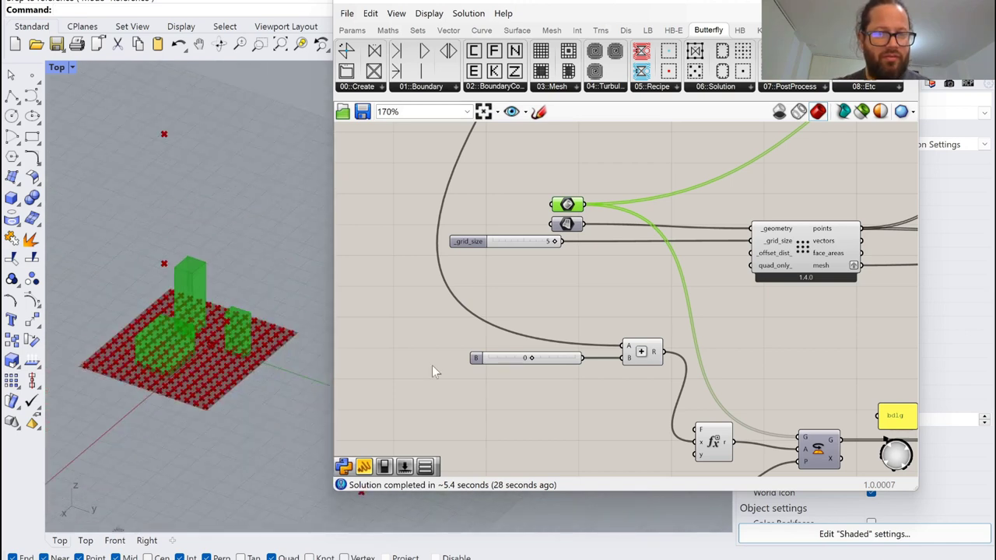
left_click(738, 329)
scroll(602, 284, "down", 6)
scroll(602, 281, "up", 2)
scroll(457, 266, "up", 6)
scroll(555, 249, "down", 6)
scroll(481, 234, "up", 4)
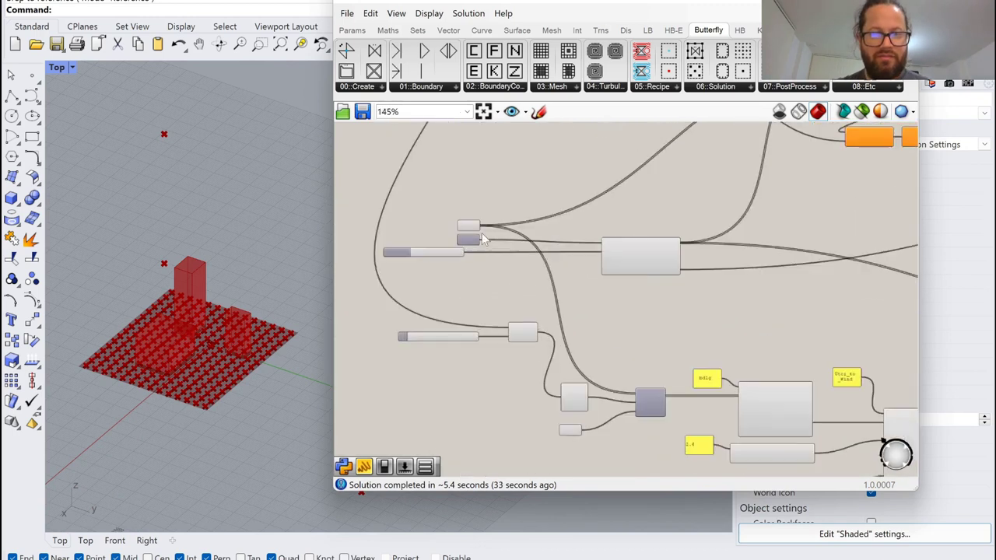
scroll(631, 252, "down", 3)
scroll(631, 253, "up", 1)
scroll(632, 252, "up", 1)
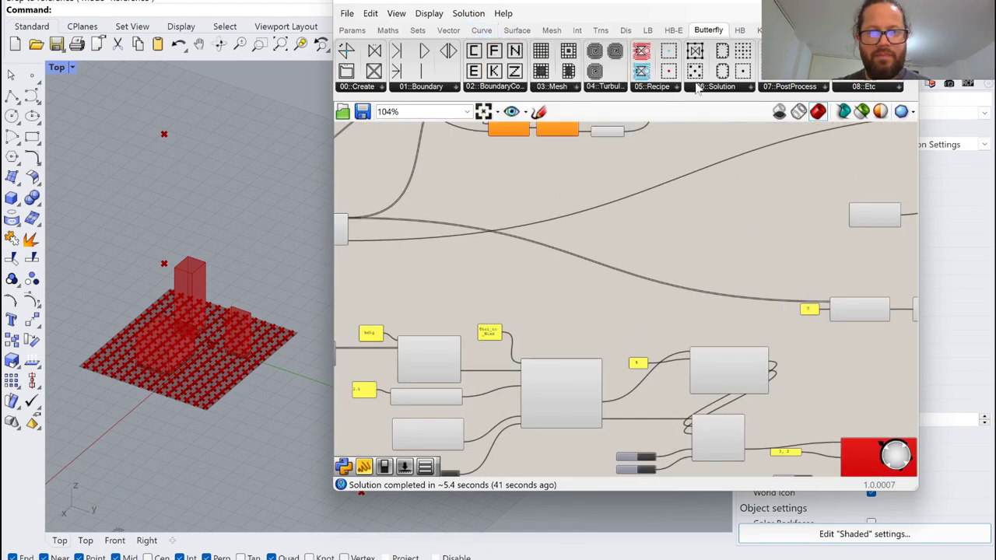
Step: Add a Point In Brep component in the free space below the grid wires and connect the buildings' Brep parameter to B
left_click(480, 30)
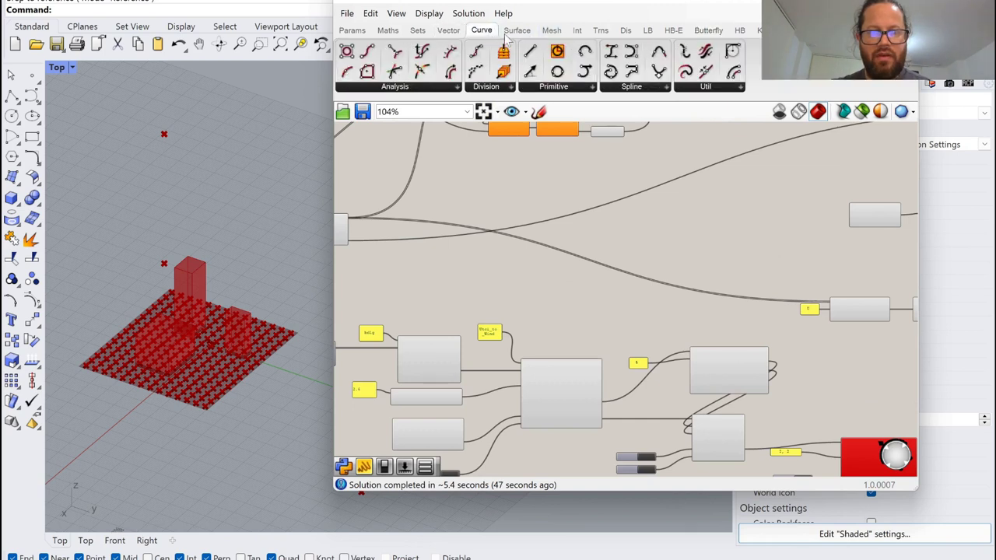
left_click(507, 33)
left_click_drag(430, 53, 573, 289)
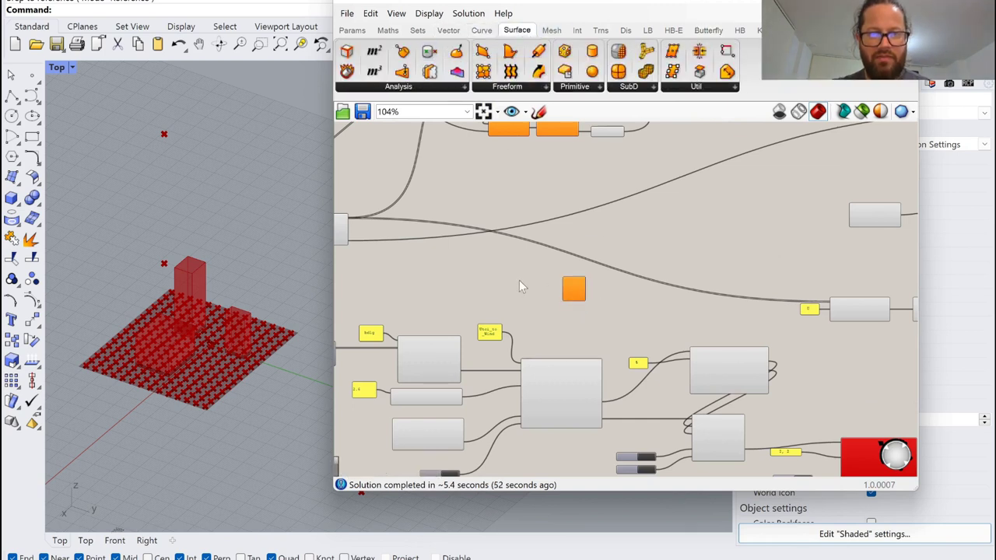
scroll(519, 280, "up", 3)
scroll(655, 329, "down", 5)
scroll(487, 242, "up", 3)
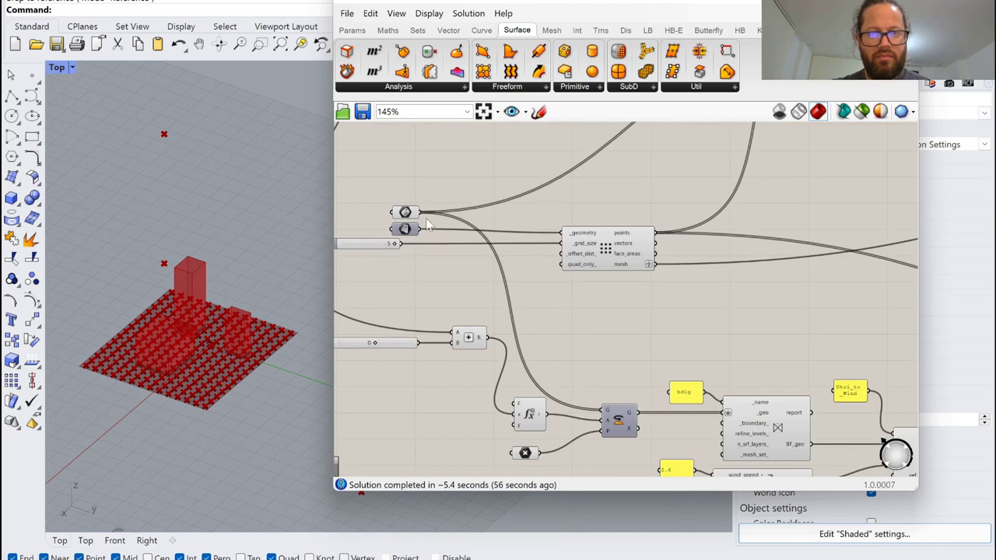
left_click_drag(417, 212, 871, 304)
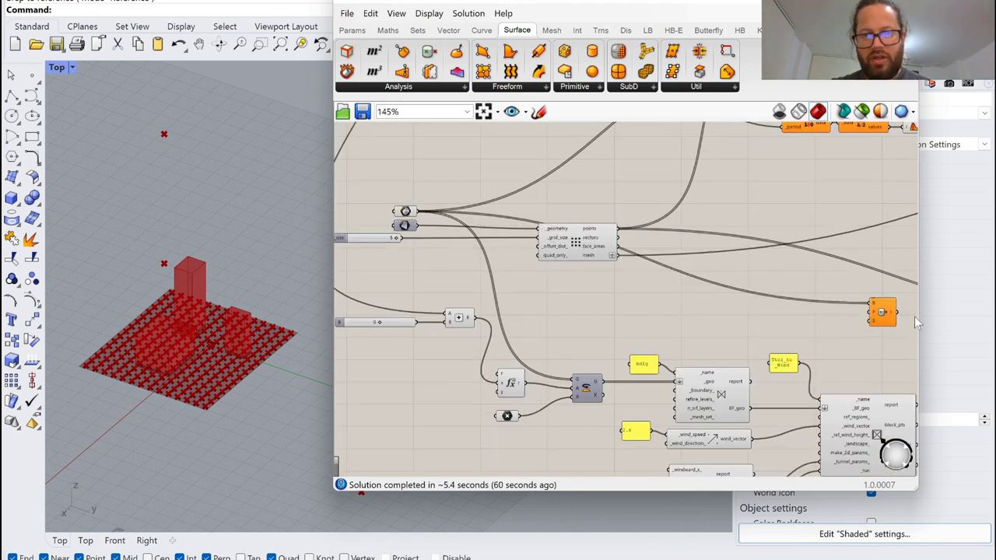
Step: Connect the grid component's points output to the P input of Point In Brep and shift the component slightly
scroll(599, 221, "up", 3)
scroll(540, 219, "down", 1)
scroll(540, 224, "down", 1)
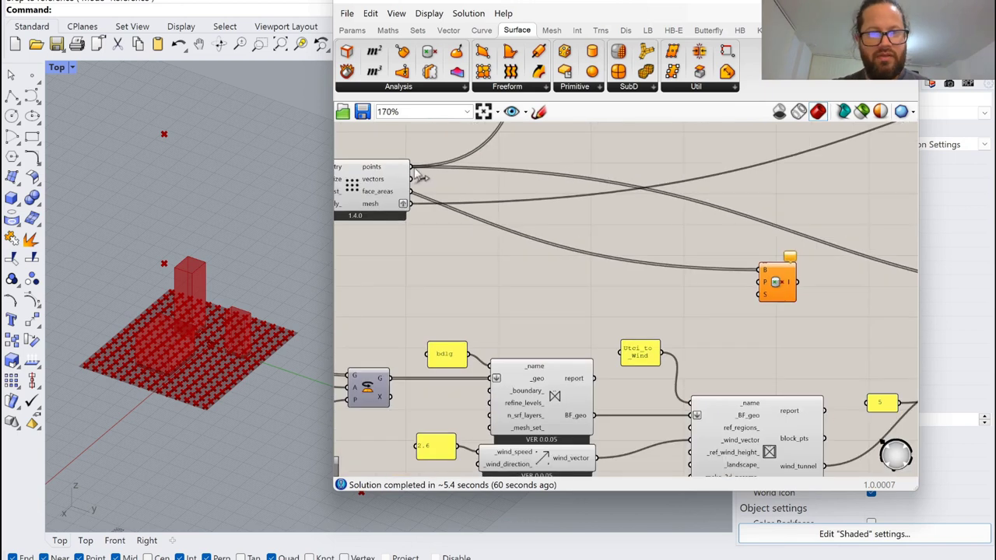
left_click_drag(412, 167, 681, 279)
scroll(761, 284, "up", 3)
mouse_move(695, 292)
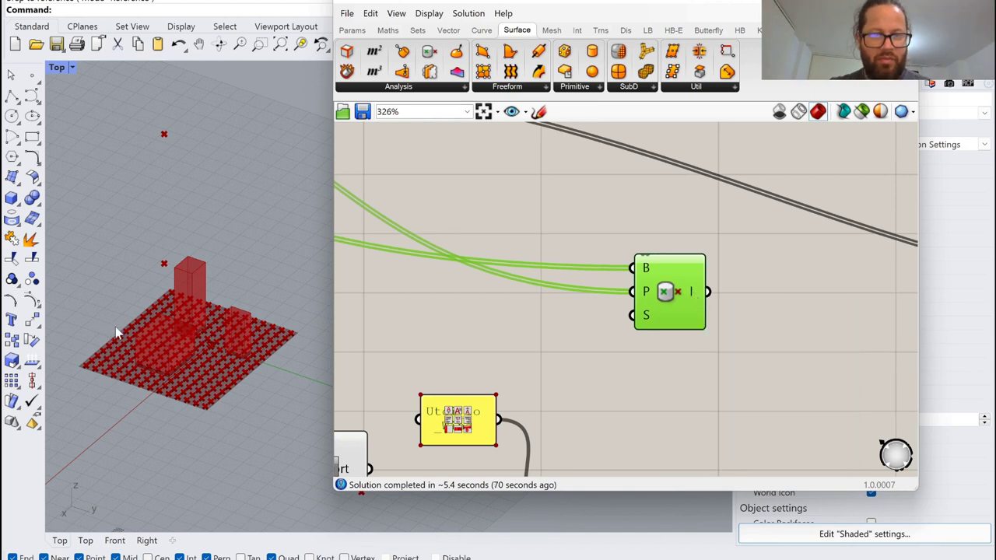
left_click_drag(687, 269, 641, 269)
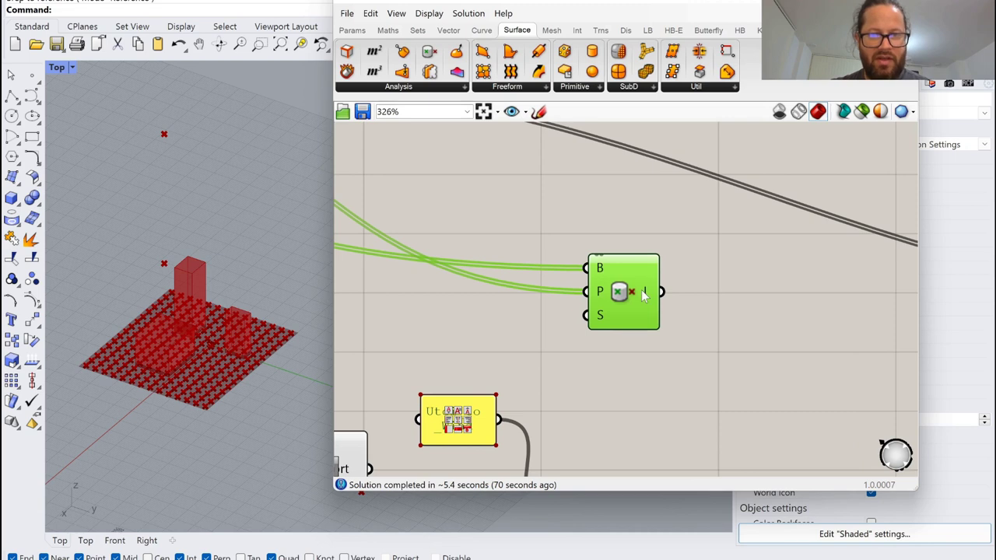
left_click(552, 205)
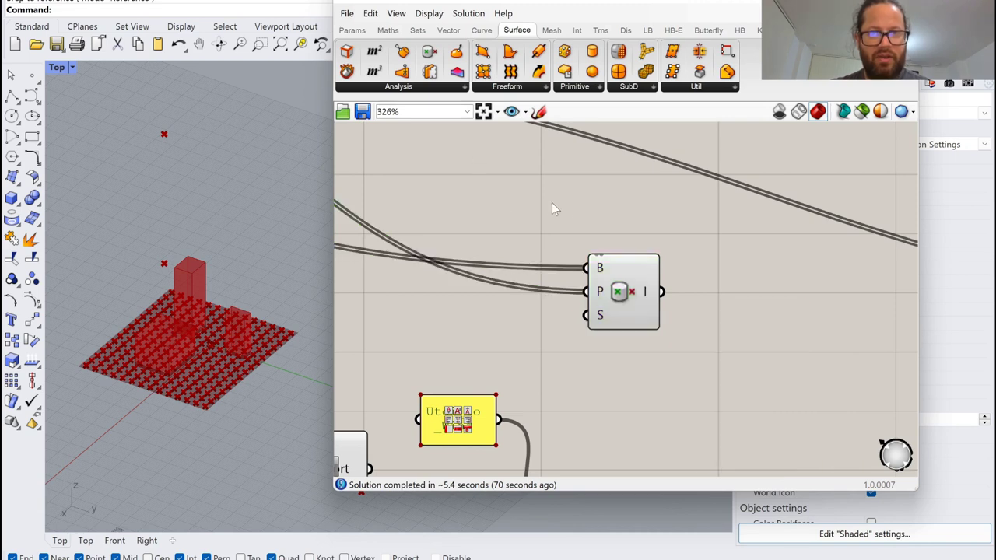
Step: Add a Cull Pattern component beside the Point In Brep component
double_click(652, 225)
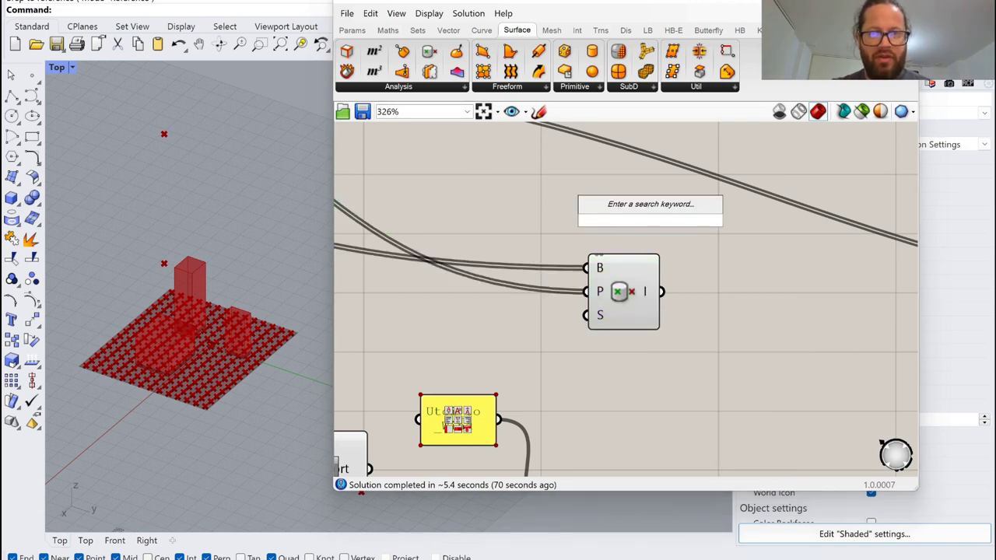
type("cull")
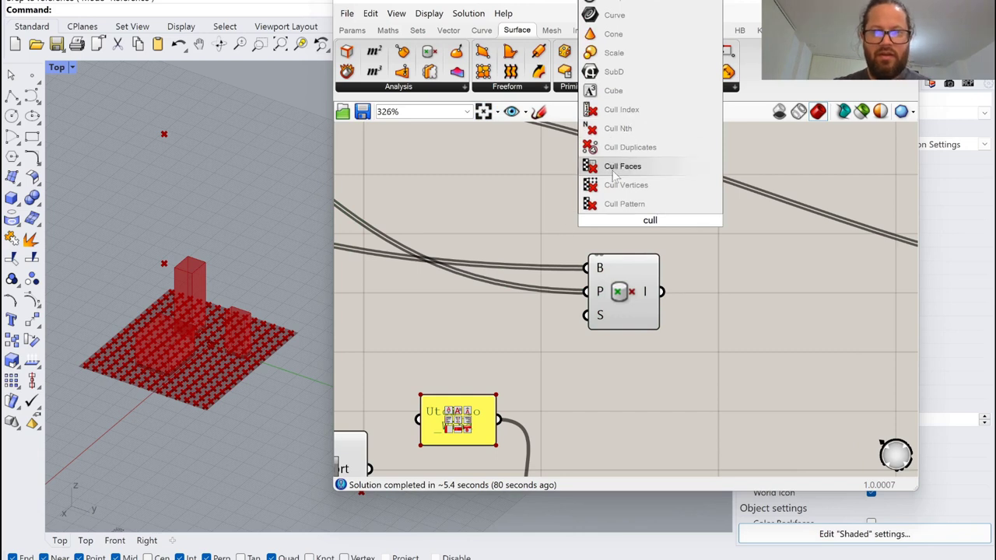
left_click(635, 207)
left_click_drag(660, 222, 749, 294)
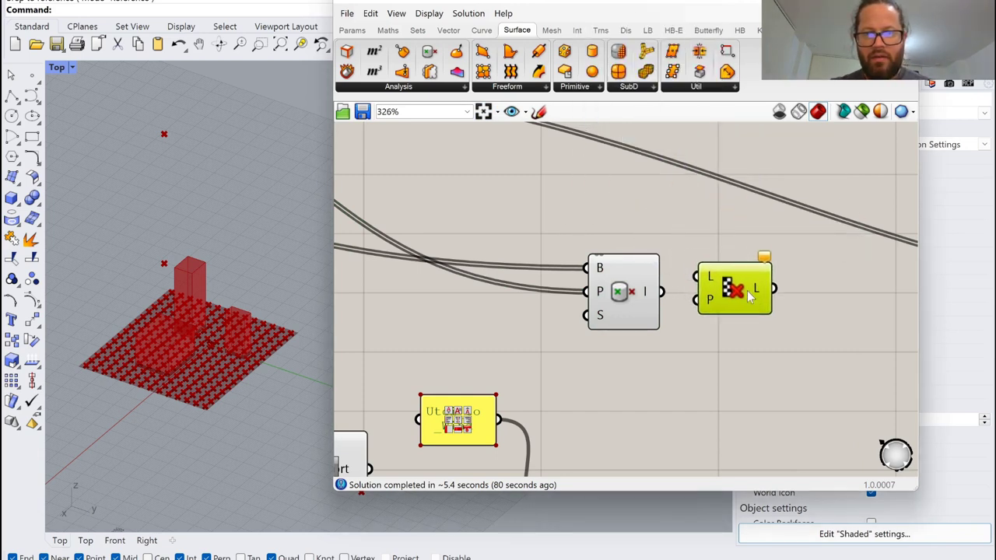
Step: Connect the grid component's points output to the list input of Cull Pattern
scroll(716, 281, "down", 4)
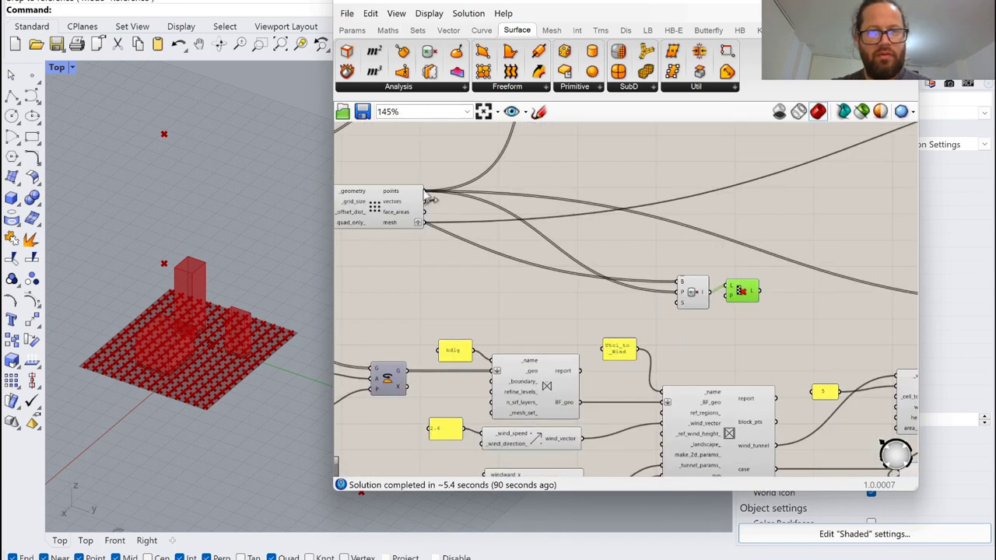
left_click_drag(430, 199, 692, 304)
scroll(737, 309, "up", 2)
left_click(745, 275)
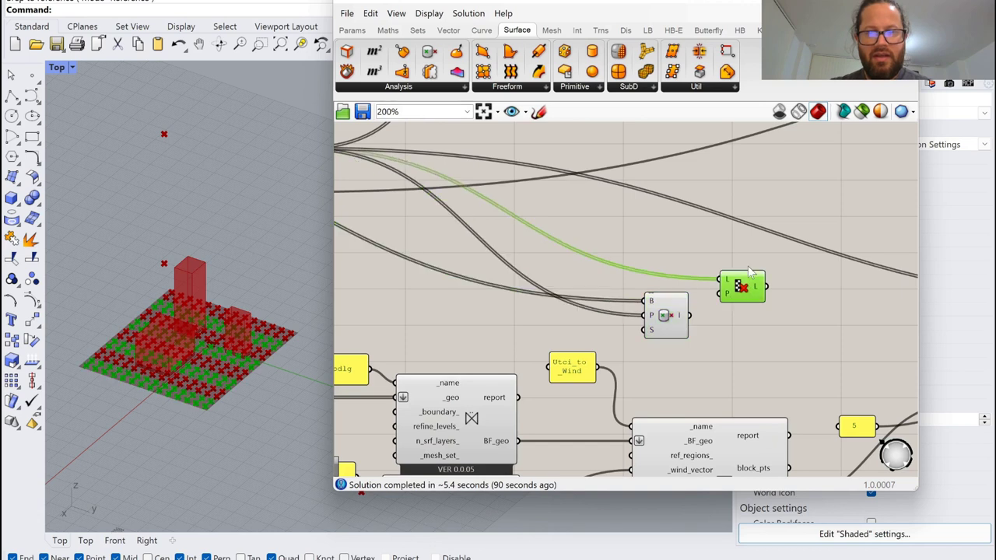
Step: Connect Point In Brep's inside output to the pattern input of Cull Pattern and check which grid points remain
left_click_drag(748, 272, 747, 266)
left_click_drag(689, 315, 719, 288)
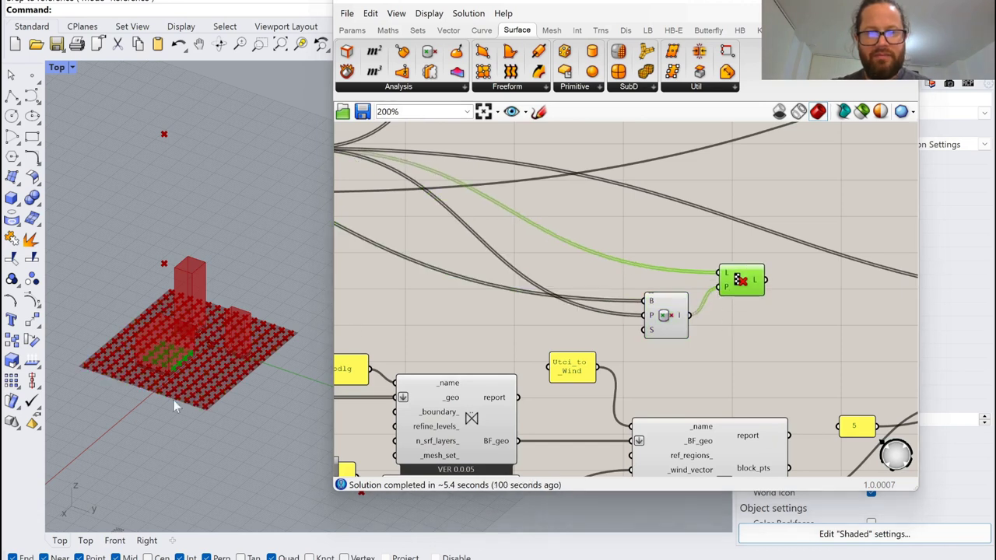
right_click_drag(173, 399, 191, 294)
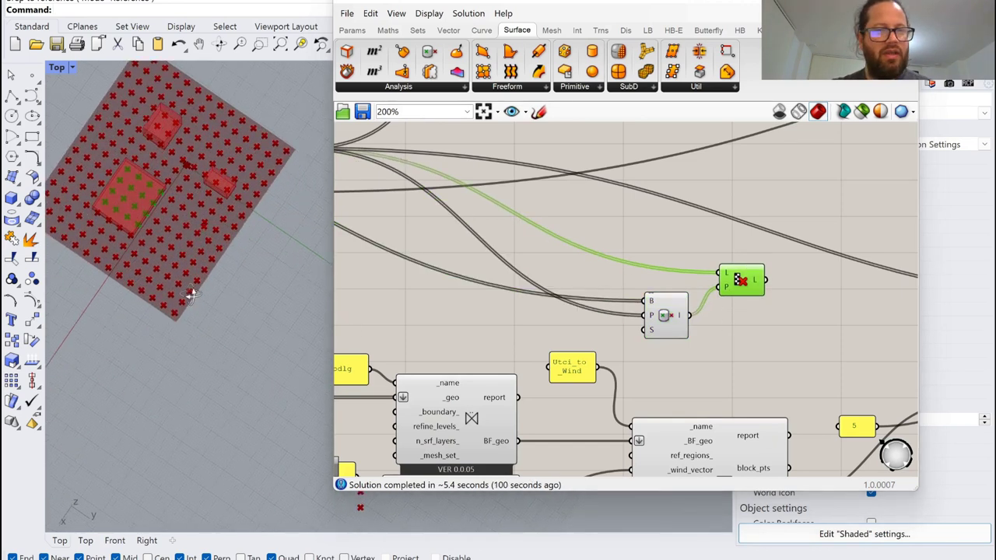
left_click(806, 331)
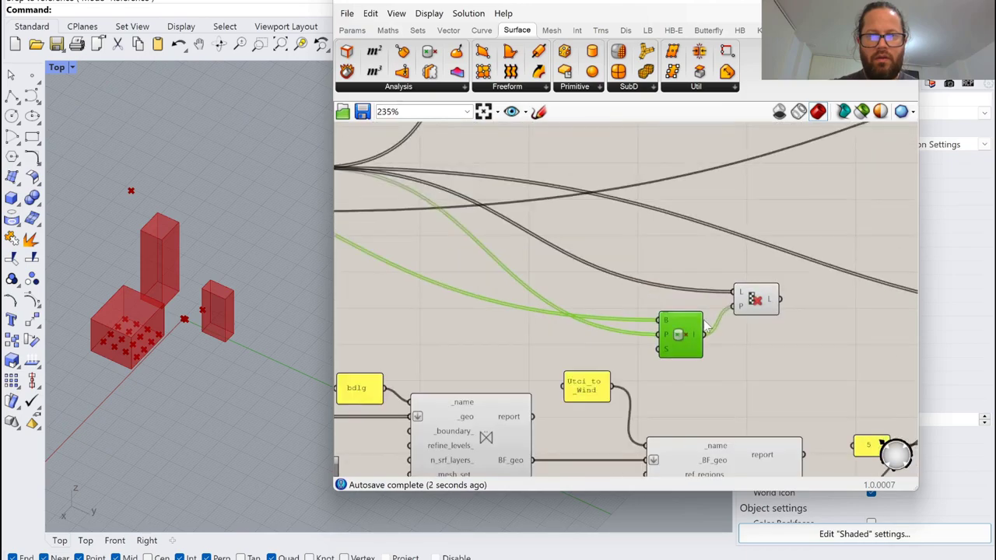
scroll(706, 327, "up", 2)
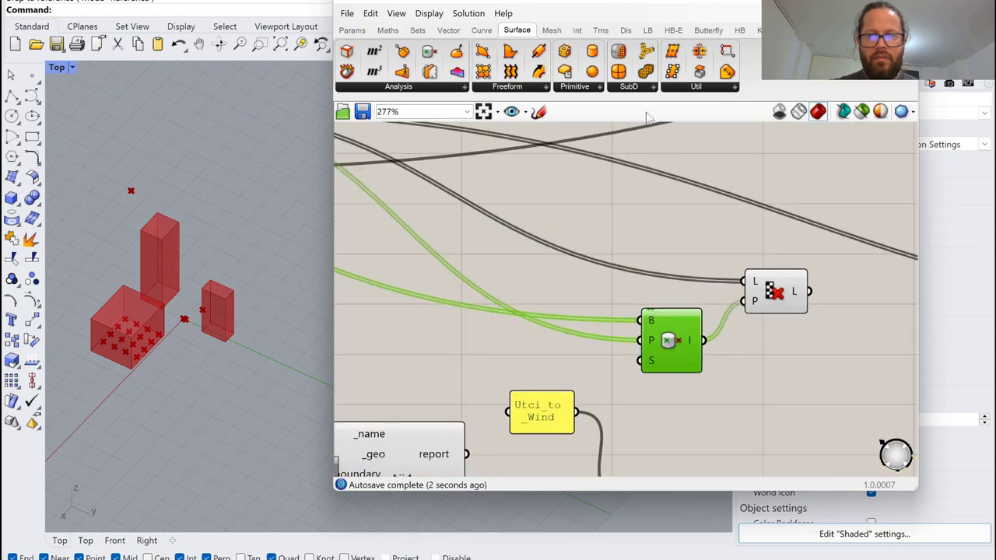
Step: Add a Point In Breps component next to the existing Point In Brep, below Cull Pattern
left_click(417, 87)
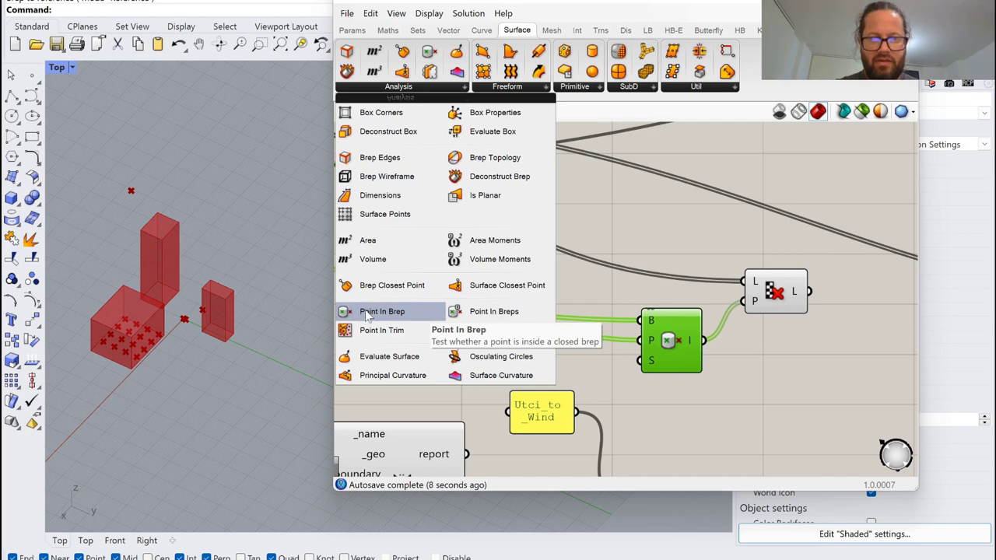
left_click(504, 313)
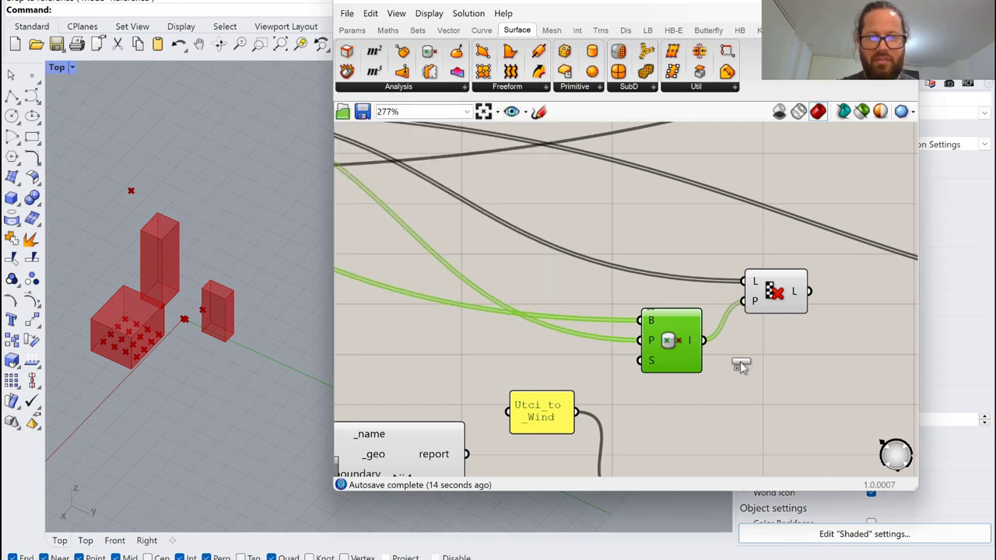
left_click(739, 354)
scroll(714, 339, "down", 6)
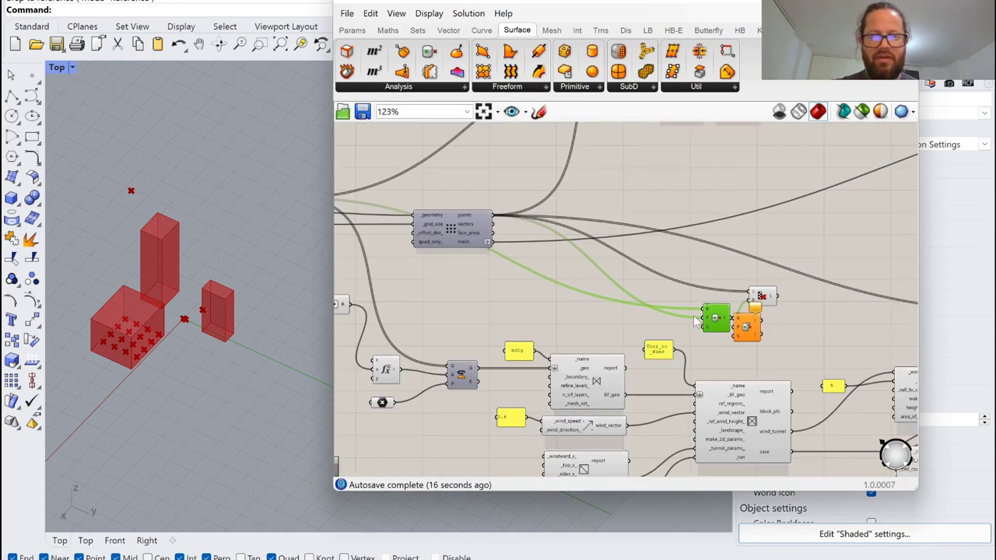
Step: Connect the grid points and the buildings' Brep parameter to Point In Breps and delete the old Point In Brep
scroll(426, 233, "down", 3)
scroll(381, 218, "up", 3)
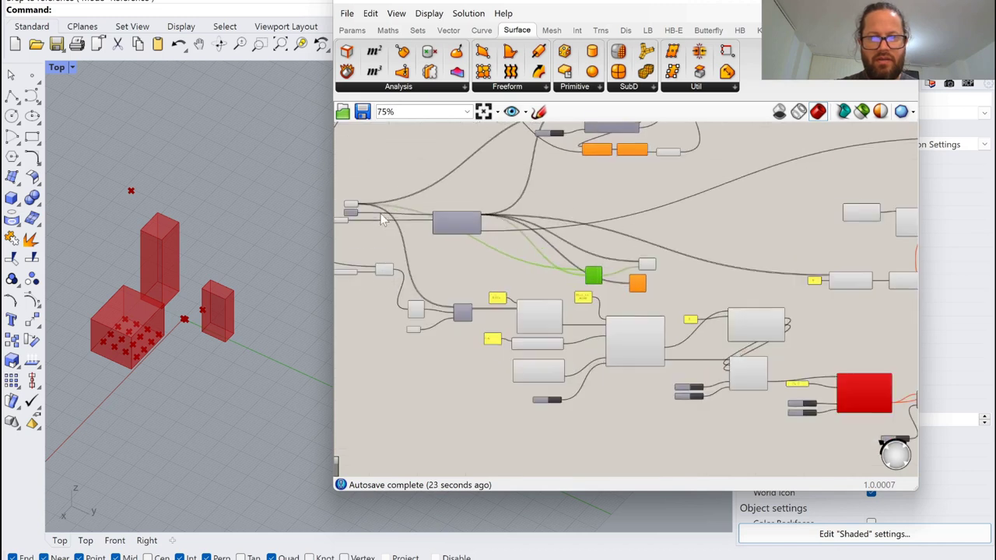
left_click_drag(354, 208, 567, 220)
scroll(689, 311, "up", 5)
left_click(525, 218)
key("Delete")
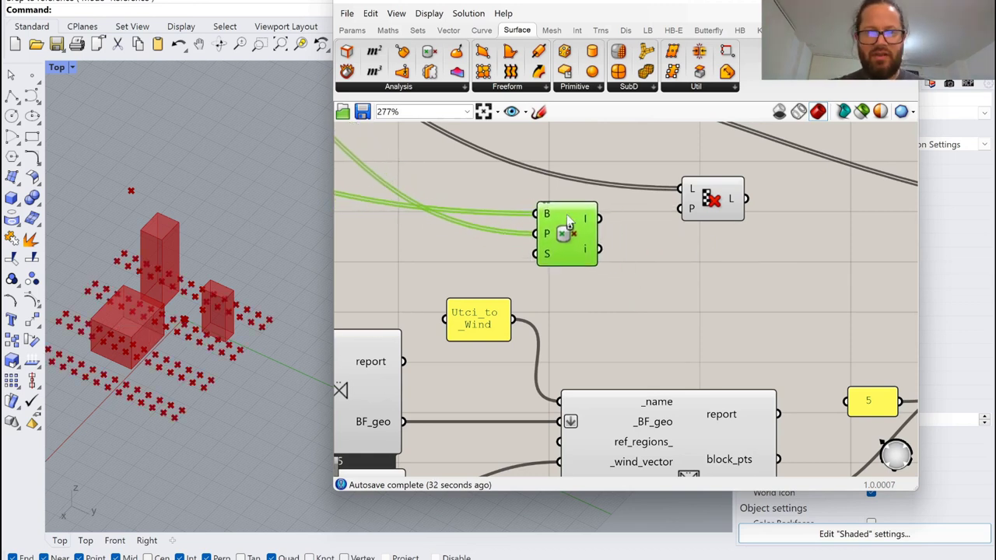
Step: Connect the Inside output of Point In Breps to the P input of Cull Pattern and inspect the resulting points
mouse_move(588, 221)
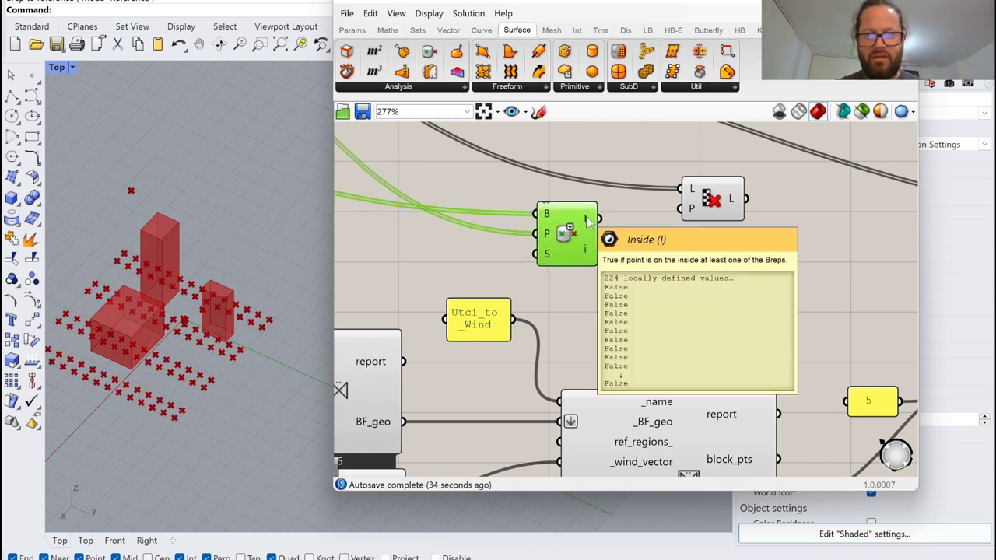
left_click_drag(588, 221, 677, 225)
right_click_drag(252, 330, 238, 371)
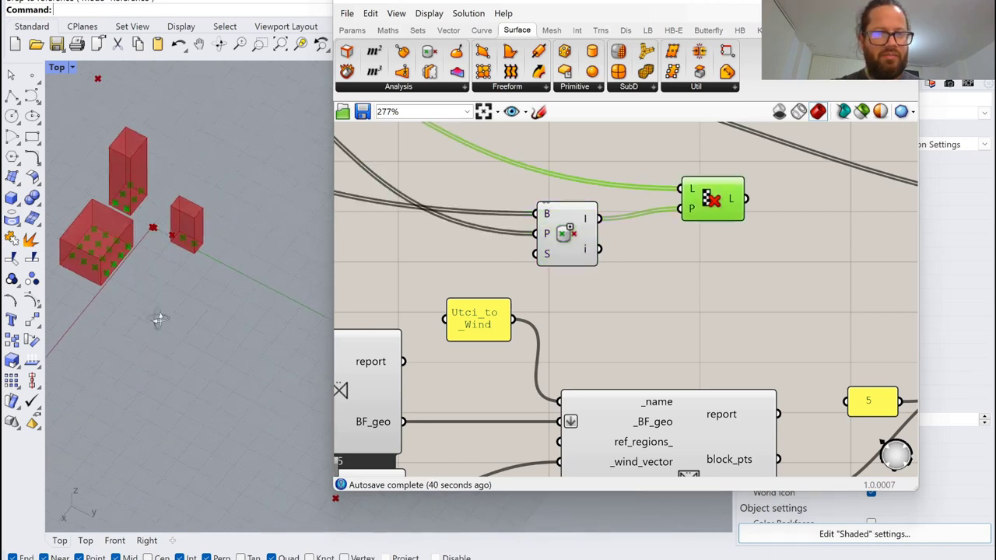
right_click_drag(158, 318, 102, 267)
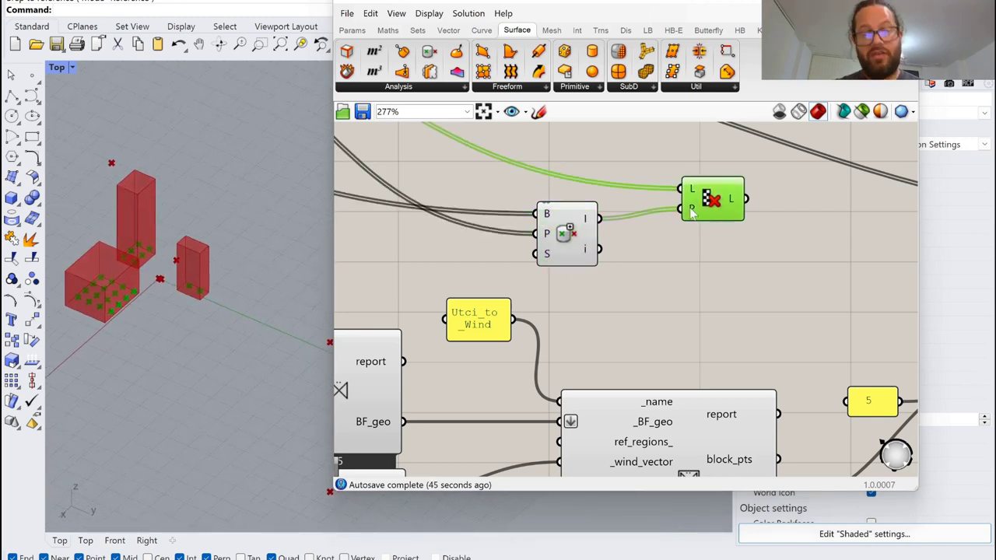
Step: Invert the P input of Cull Pattern so that only grid points outside the buildings are kept
mouse_move(688, 210)
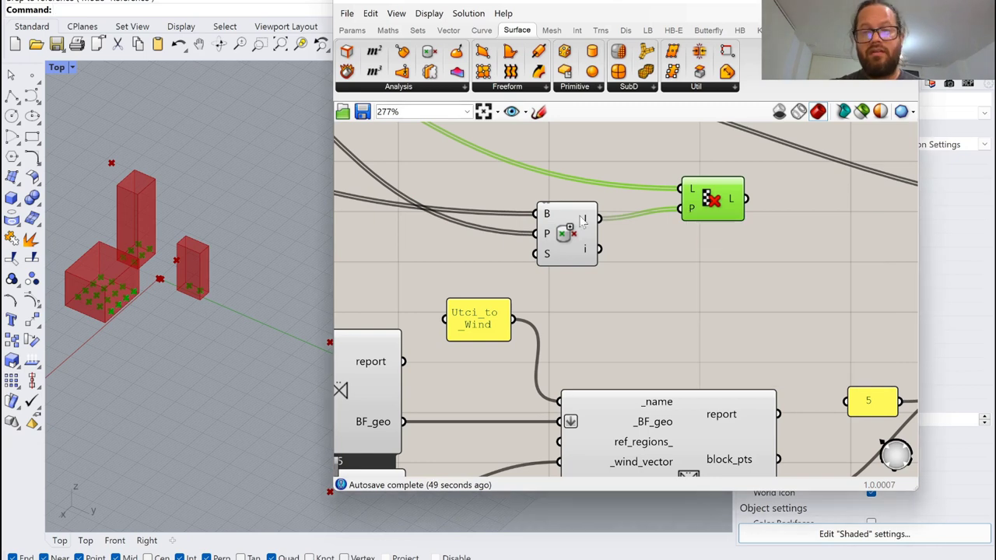
left_click(564, 233)
right_click(692, 210)
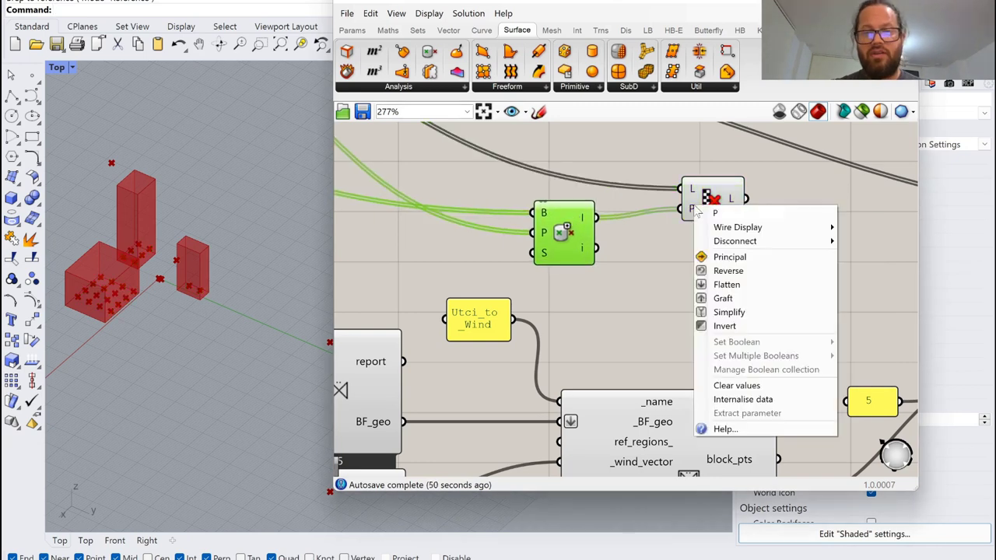
left_click(740, 328)
mouse_move(216, 284)
right_mouse_down()
mouse_move(211, 329)
mouse_move(211, 291)
right_mouse_up()
scroll(185, 258, "down", 4)
scroll(133, 240, "up", 2)
scroll(134, 241, "up", 3)
left_click(628, 272)
Step: Replace the grid wire on the probes component's _points input with the output of Cull Pattern
scroll(627, 272, "down", 8)
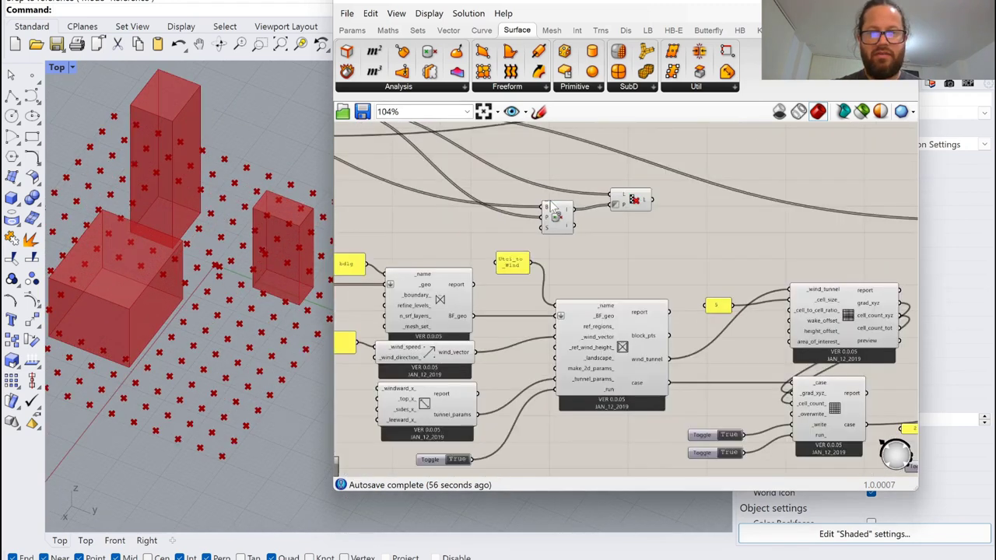
scroll(806, 218, "up", 3)
scroll(475, 220, "up", 5)
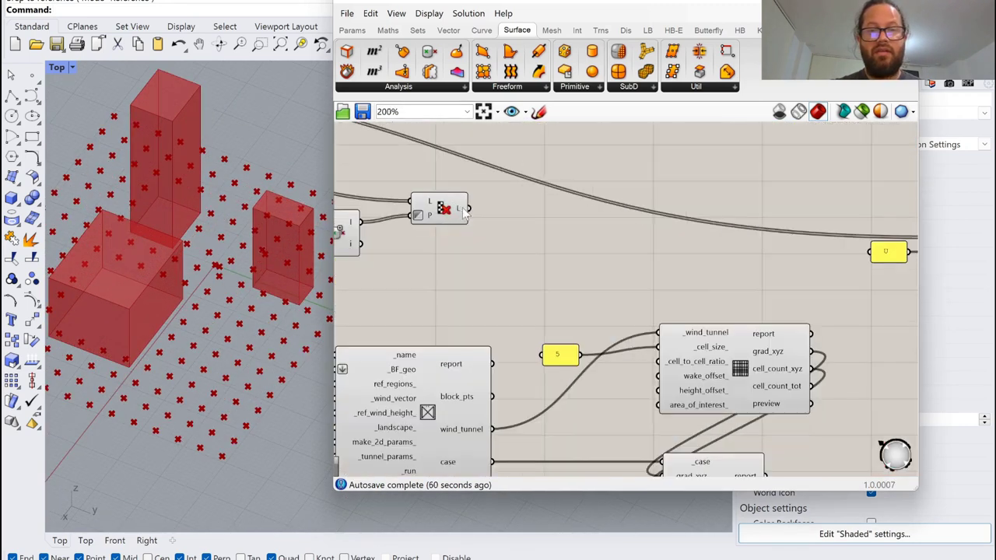
scroll(669, 231, "down", 2)
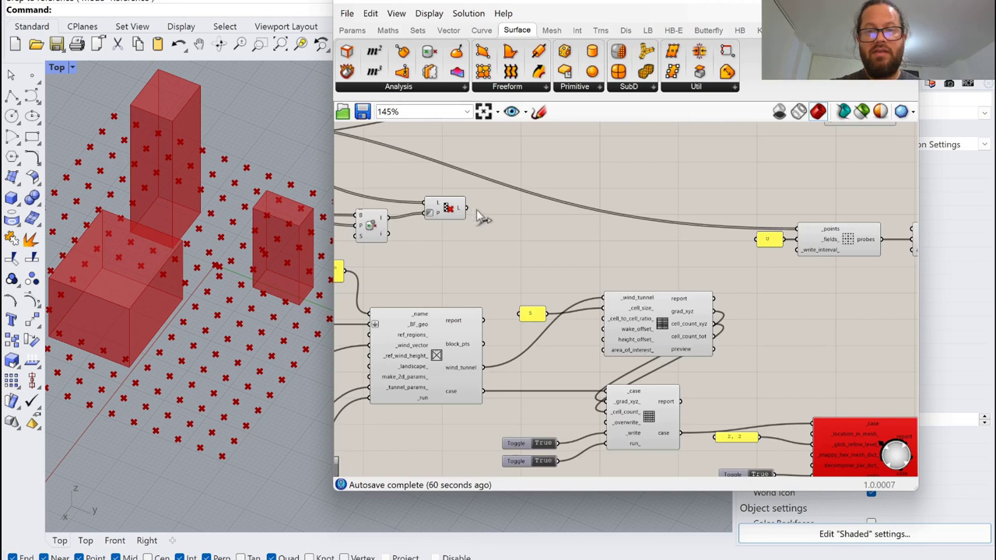
scroll(503, 180, "down", 5)
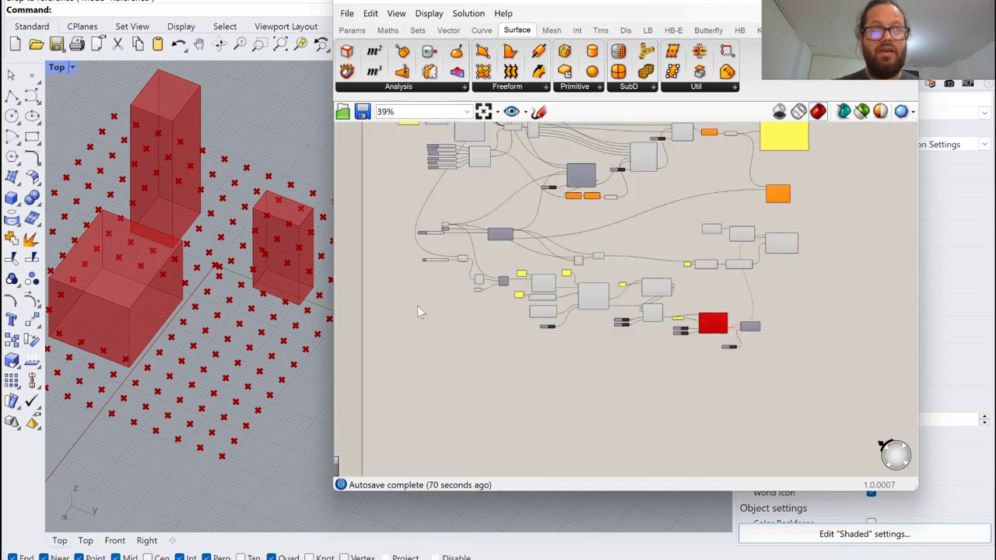
scroll(514, 276, "down", 2)
scroll(637, 283, "up", 4)
scroll(622, 327, "down", 2)
scroll(521, 132, "up", 3)
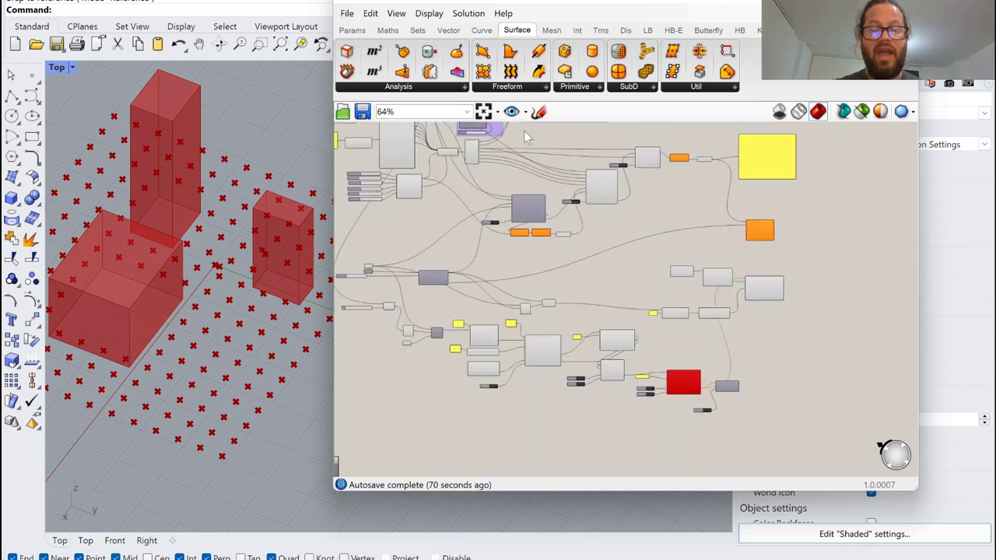
scroll(537, 365, "up", 5)
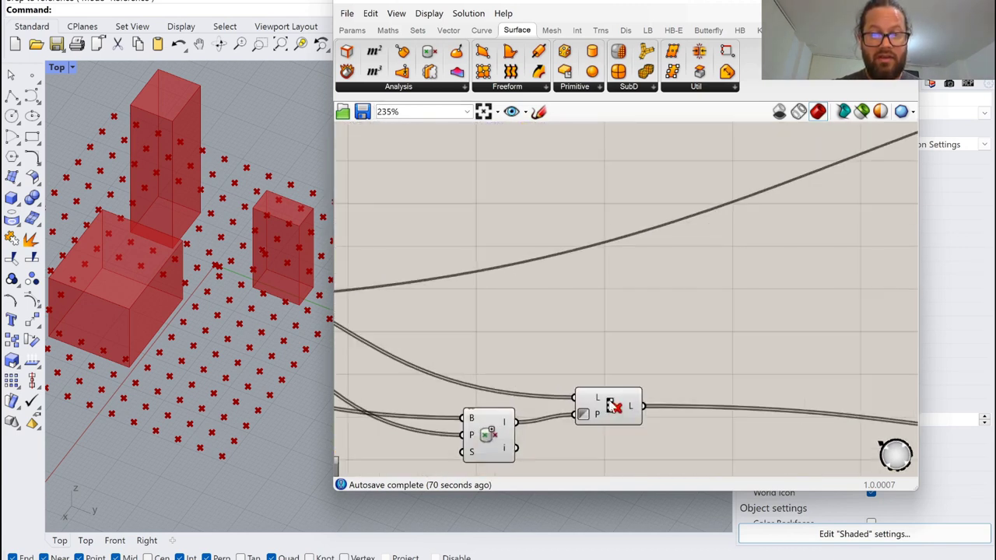
Step: Replace the grid wire on the human-to-sky component's _position input with the output of Cull Pattern
left_click(626, 396)
scroll(639, 359, "down", 2)
scroll(433, 330, "down", 4)
scroll(433, 330, "up", 3)
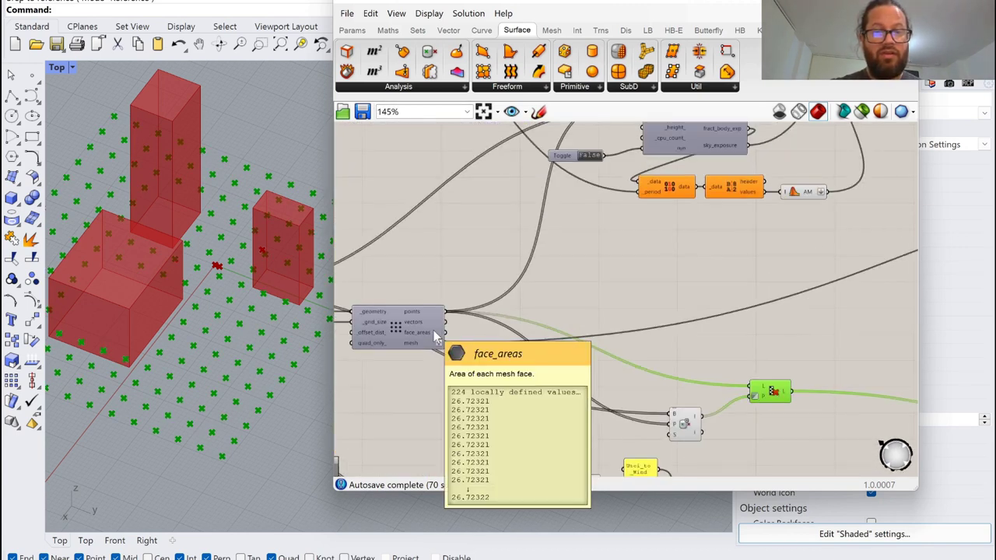
scroll(429, 323, "down", 4)
scroll(520, 240, "up", 2)
scroll(520, 241, "up", 5)
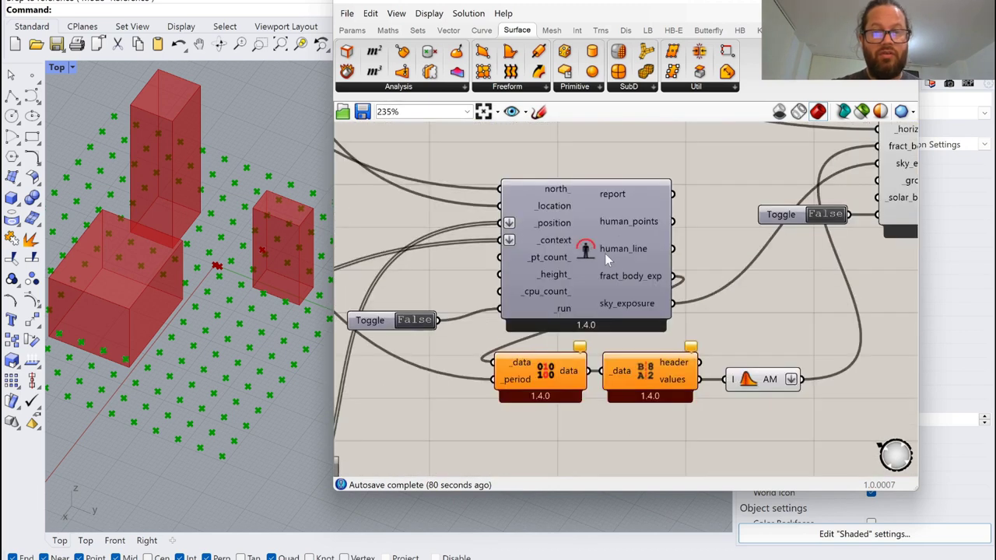
scroll(606, 225, "down", 4)
scroll(622, 381, "up", 3)
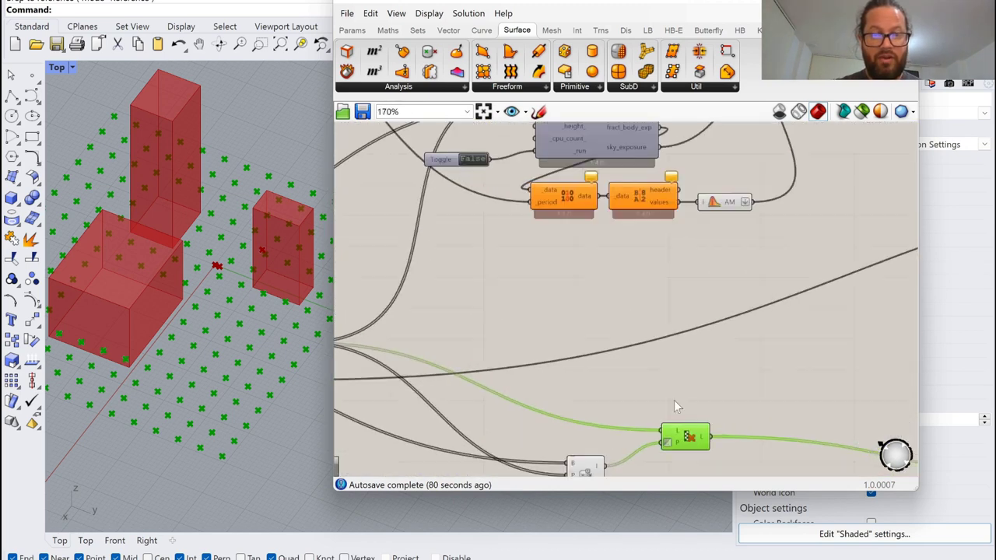
scroll(673, 400, "down", 2)
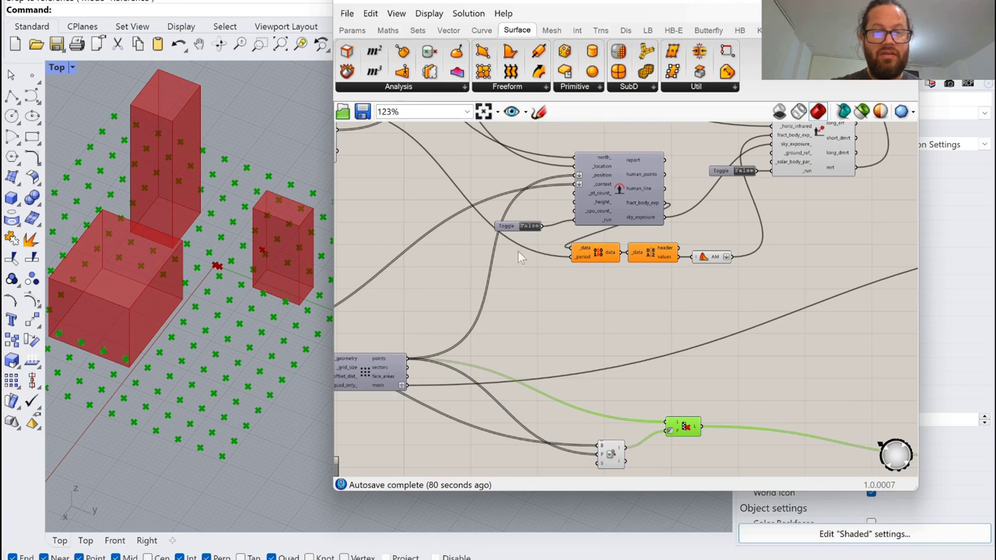
left_click_drag(661, 310, 585, 185)
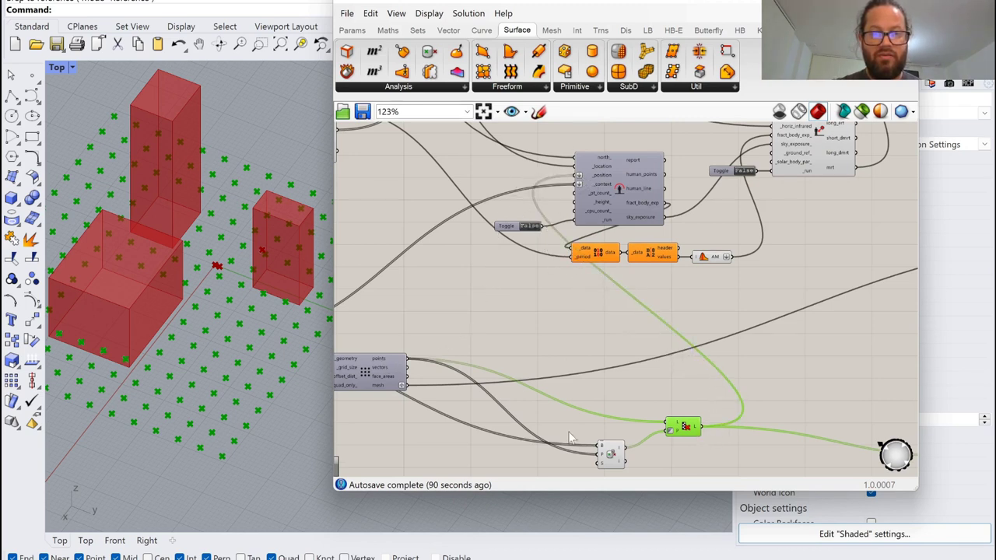
Step: Review the wiring from the culled points to the probes and from the grid mesh to the heatmap component
right_click_drag(639, 379, 519, 299)
scroll(519, 300, "down", 4)
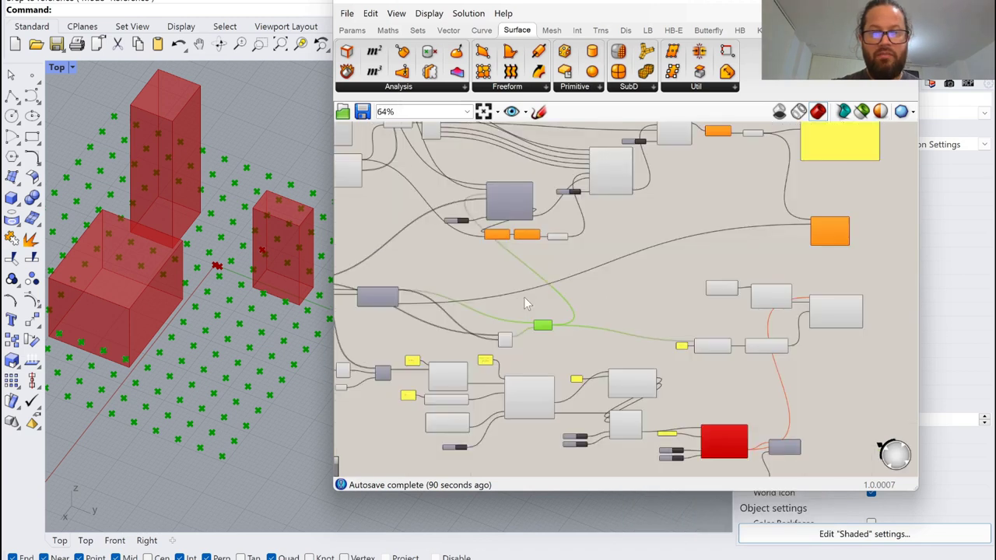
scroll(752, 320, "up", 5)
scroll(571, 271, "down", 2)
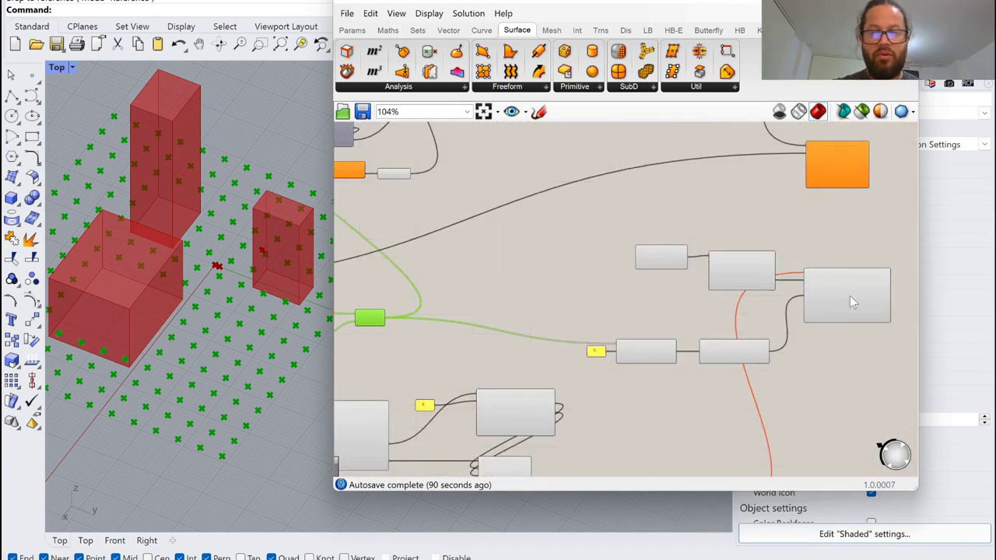
scroll(849, 296, "up", 4)
scroll(735, 279, "down", 1)
scroll(737, 284, "down", 5)
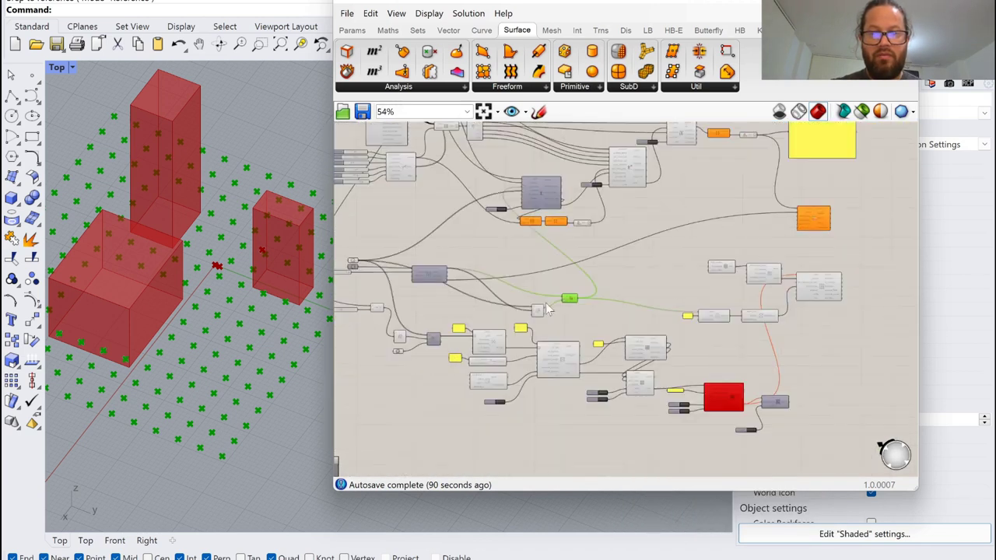
scroll(541, 275, "up", 2)
scroll(564, 276, "up", 3)
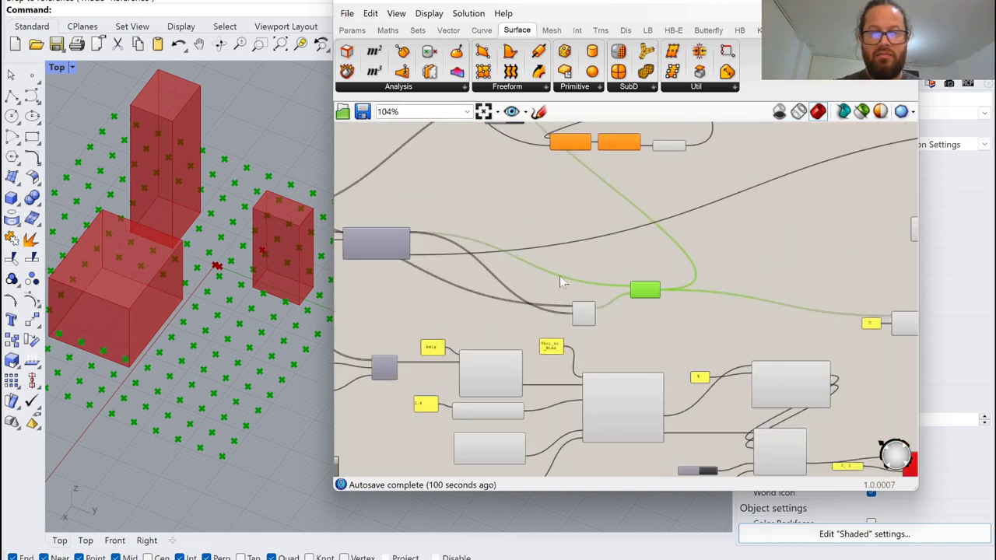
scroll(622, 291, "down", 3)
scroll(847, 210, "up", 4)
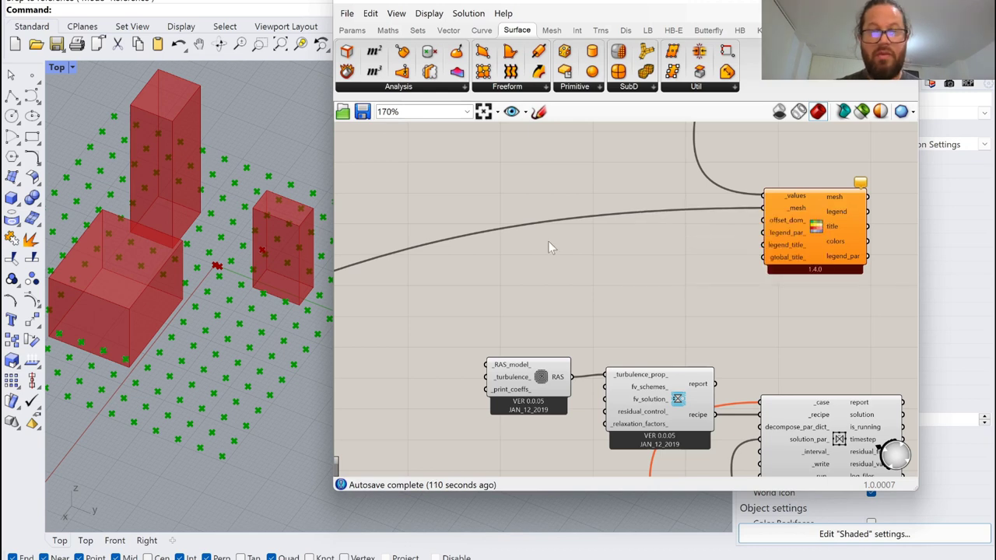
scroll(374, 293, "down", 5)
scroll(485, 323, "up", 5)
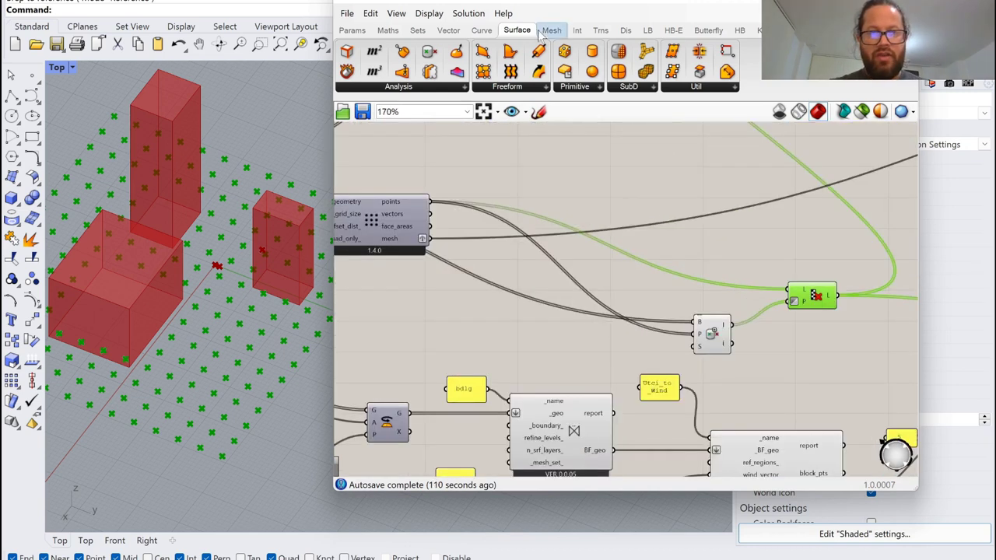
Step: Add a Cull Faces component above Cull Pattern and connect the grid component's mesh output to its M input
left_click(550, 31)
left_click(399, 87)
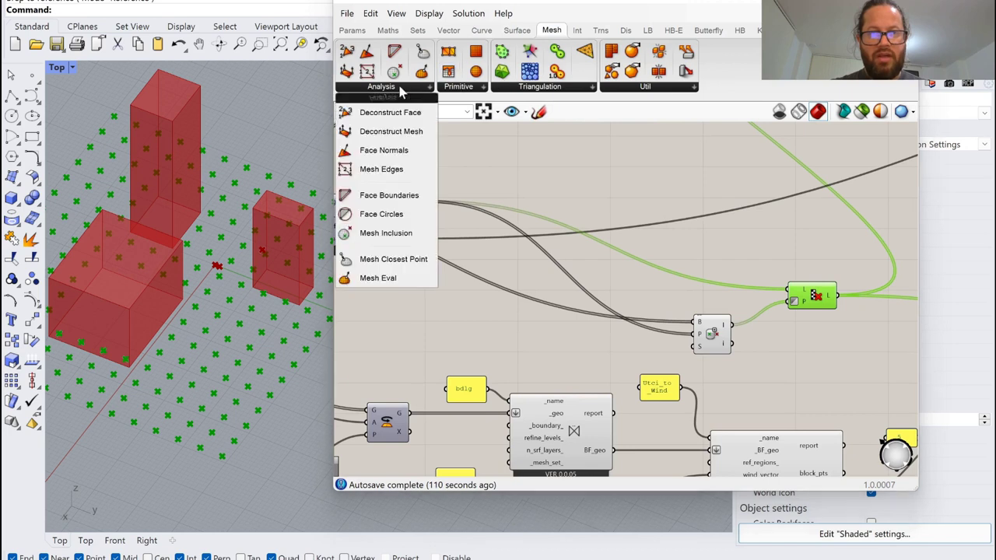
left_click(644, 87)
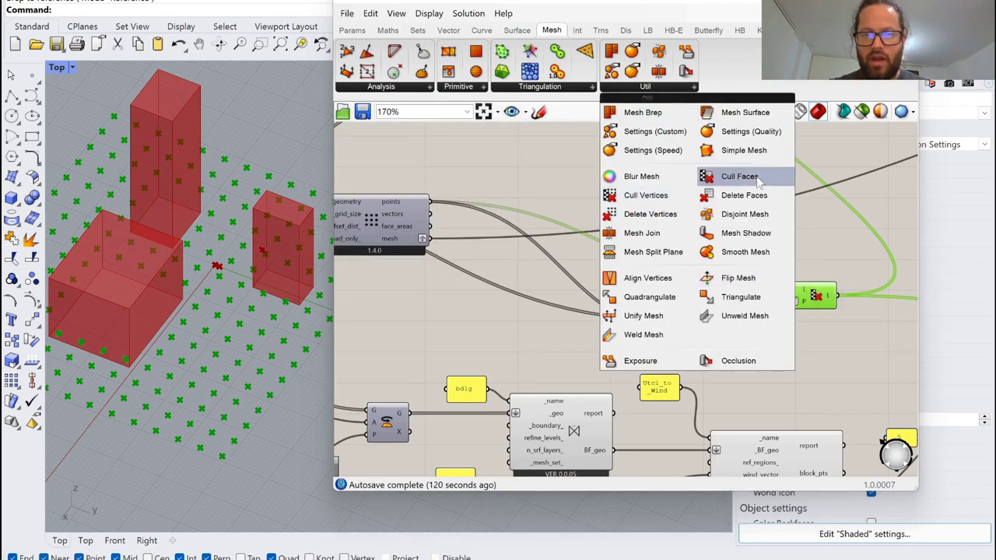
left_click_drag(753, 183, 784, 243)
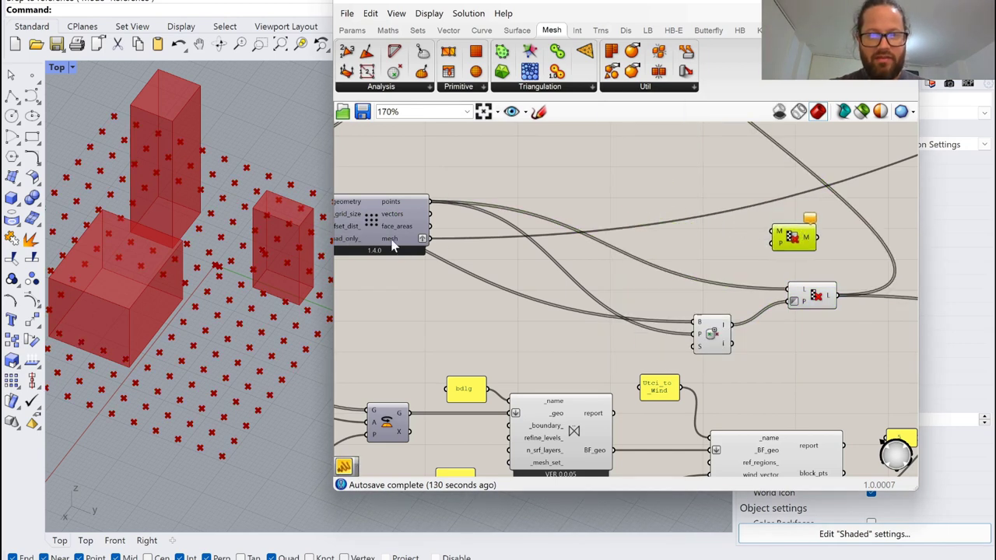
left_click_drag(429, 239, 774, 232)
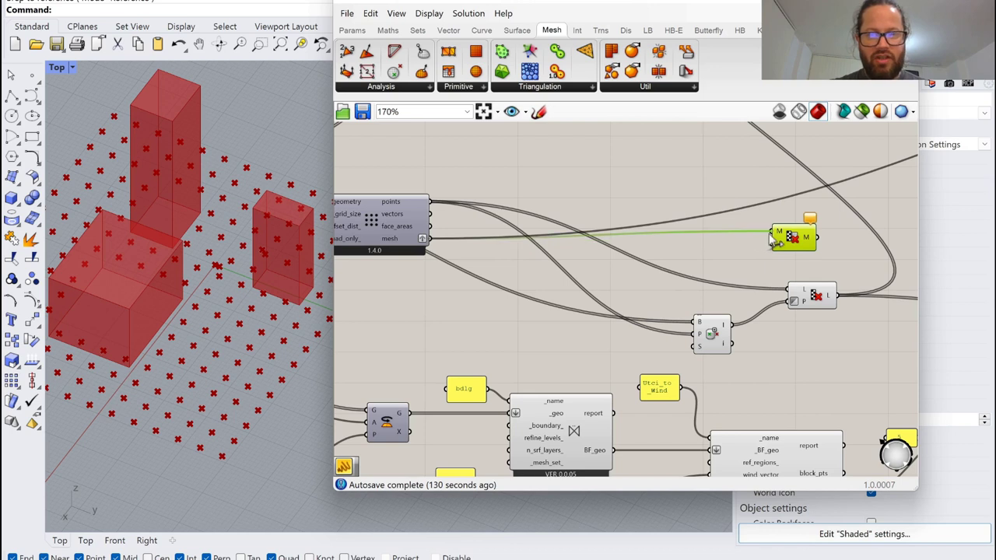
Step: Connect the point-in-Brep component's I output to the P input of Cull Faces and inspect the culled mesh around the buildings
scroll(702, 259, "down", 2)
scroll(812, 262, "up", 2)
left_click_drag(550, 332, 595, 238)
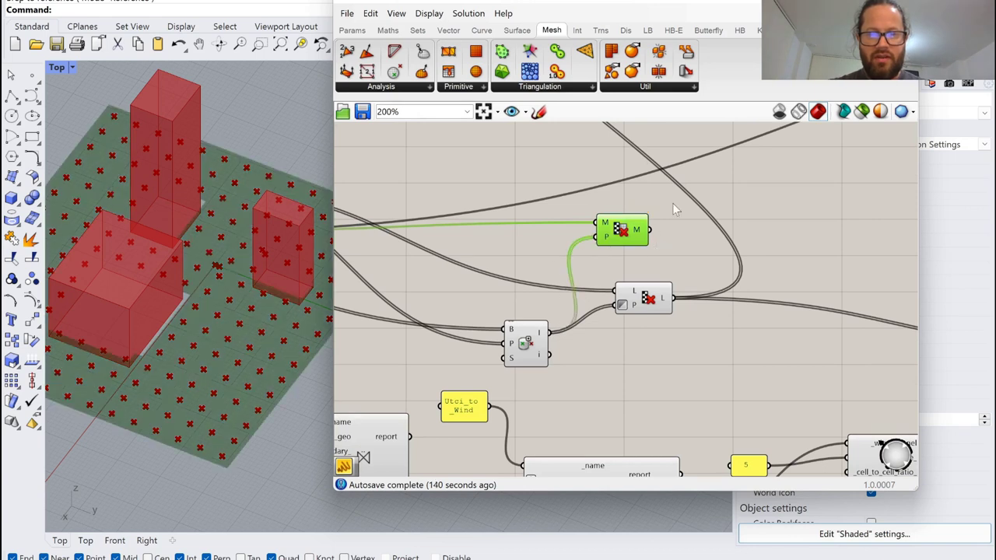
left_click(673, 209)
right_click_drag(114, 315, 182, 302)
scroll(181, 302, "down", 4)
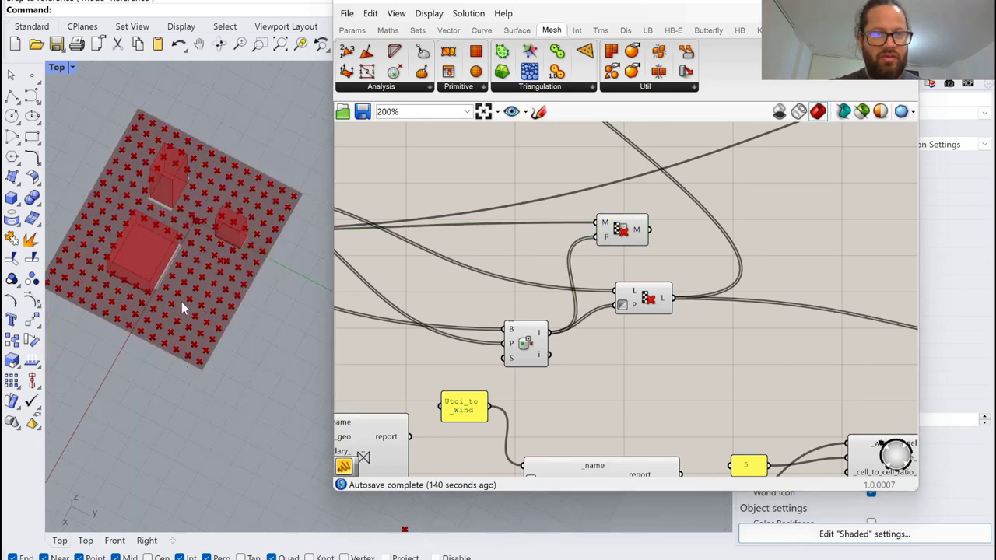
scroll(181, 217, "up", 8)
scroll(191, 250, "down", 6)
Step: Connect the mesh output of Cull Faces to the heatmap component's mesh input in place of the grid mesh
scroll(656, 251, "down", 7)
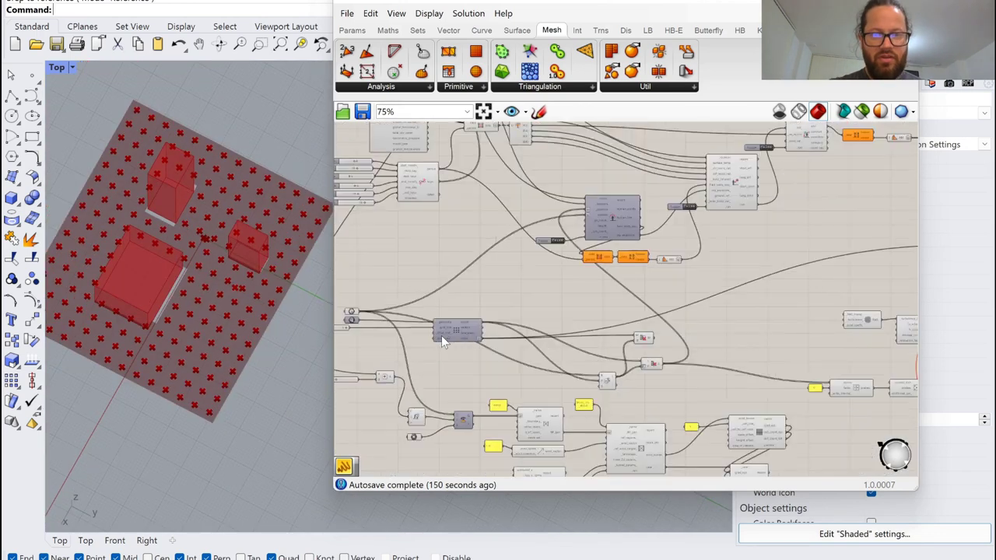
right_click_drag(516, 327, 471, 333)
scroll(812, 268, "up", 5)
scroll(812, 268, "down", 5)
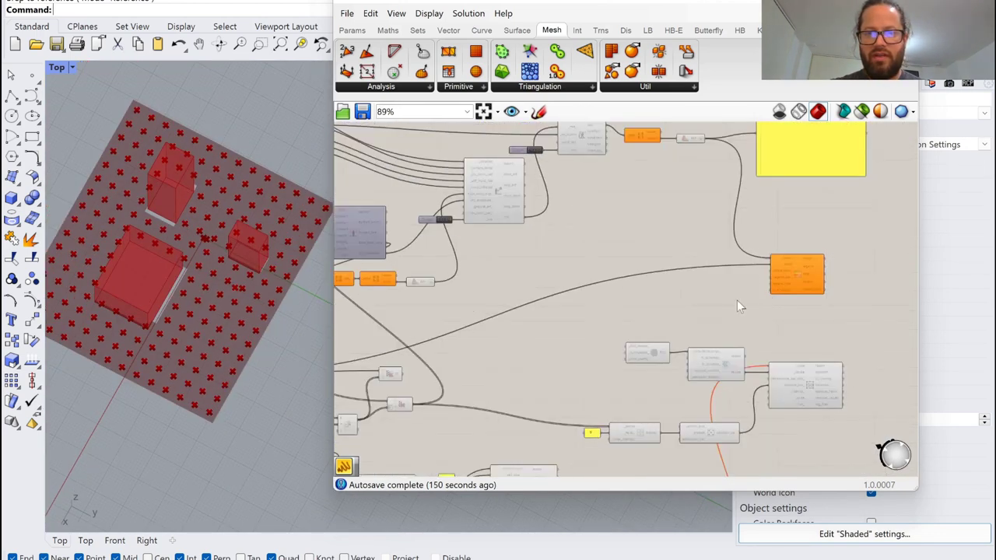
scroll(462, 345, "up", 5)
scroll(835, 271, "up", 1)
left_click_drag(435, 370, 874, 244)
right_click_drag(367, 433, 600, 379)
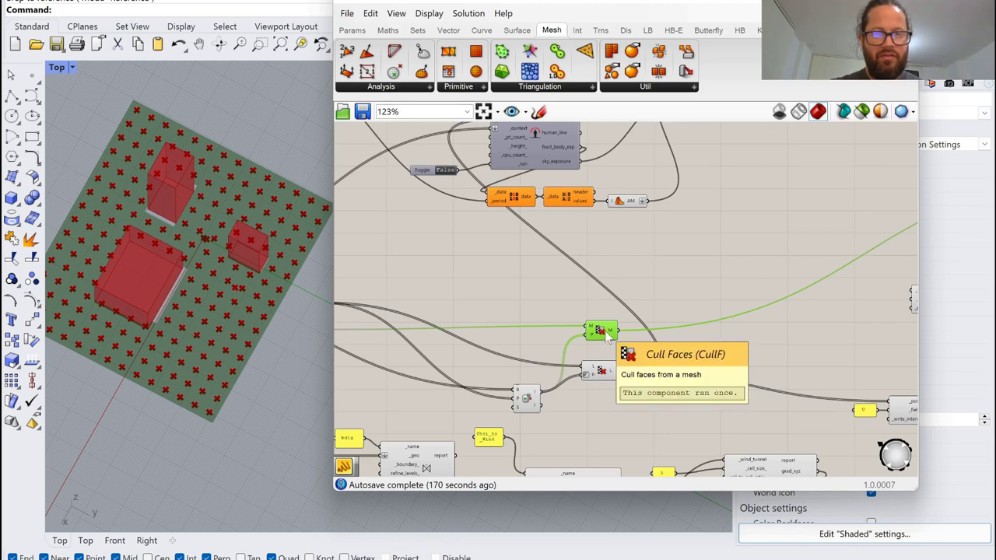
Step: Review the wiring of the wind simulation, from the culled points and probes to the snappyHexMesh, recipe and solution components
scroll(606, 333, "down", 4)
scroll(674, 394, "up", 2)
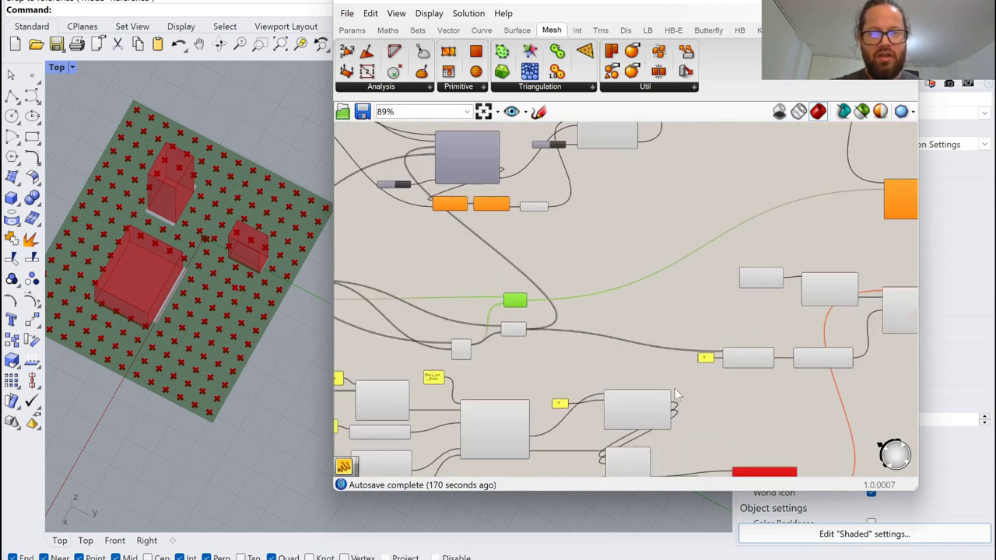
scroll(798, 367, "up", 2)
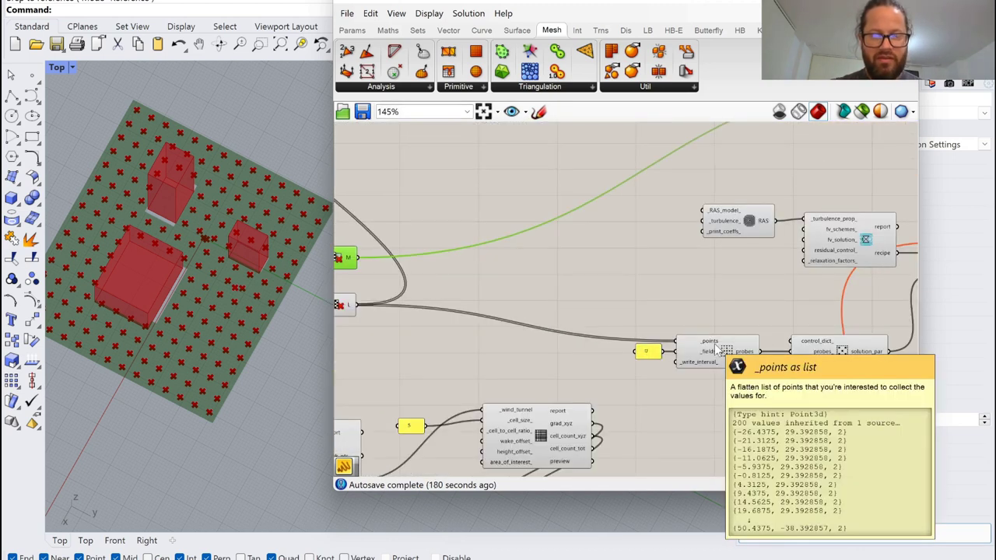
scroll(583, 226, "down", 5)
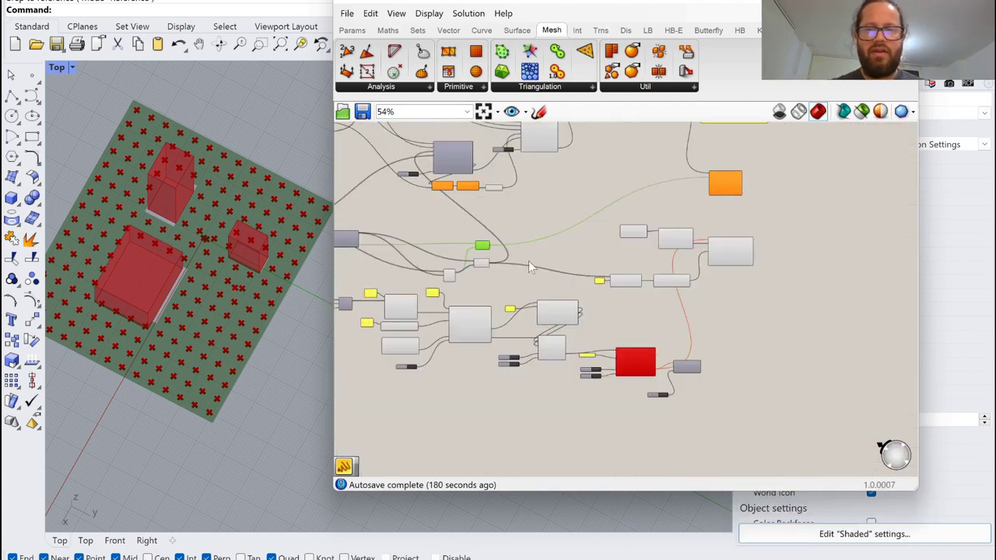
scroll(672, 285, "up", 6)
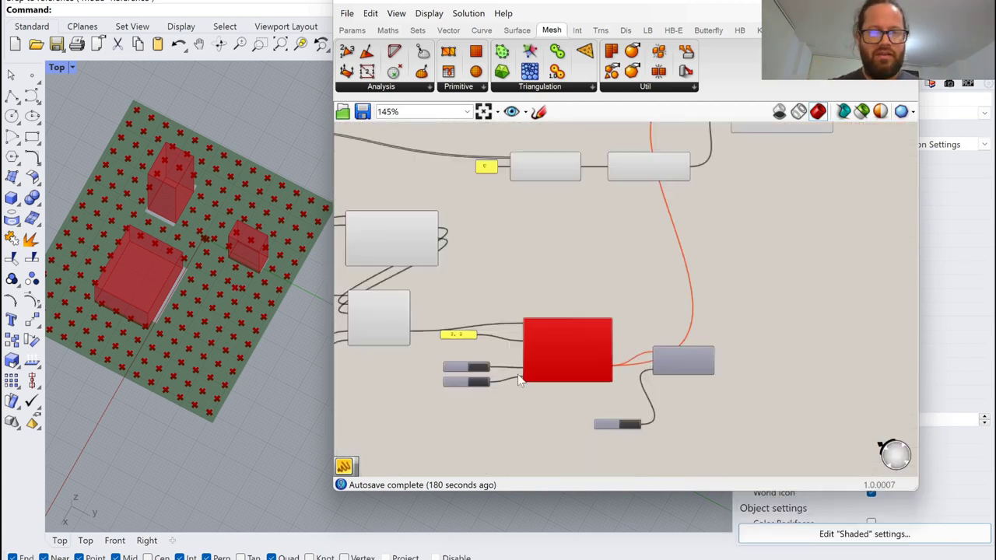
scroll(655, 220, "down", 3)
scroll(623, 215, "up", 4)
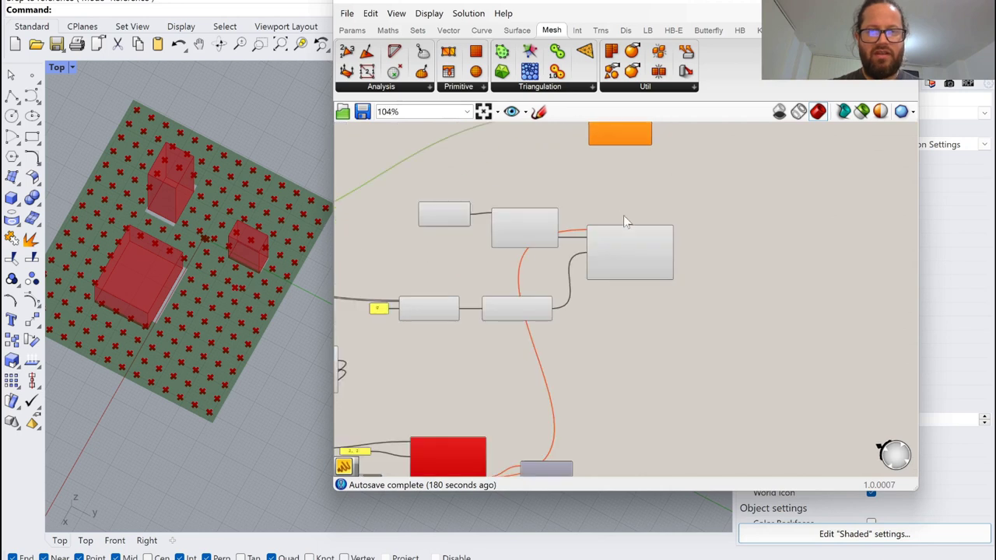
scroll(630, 246, "up", 2)
scroll(561, 340, "down", 4)
scroll(410, 343, "up", 3)
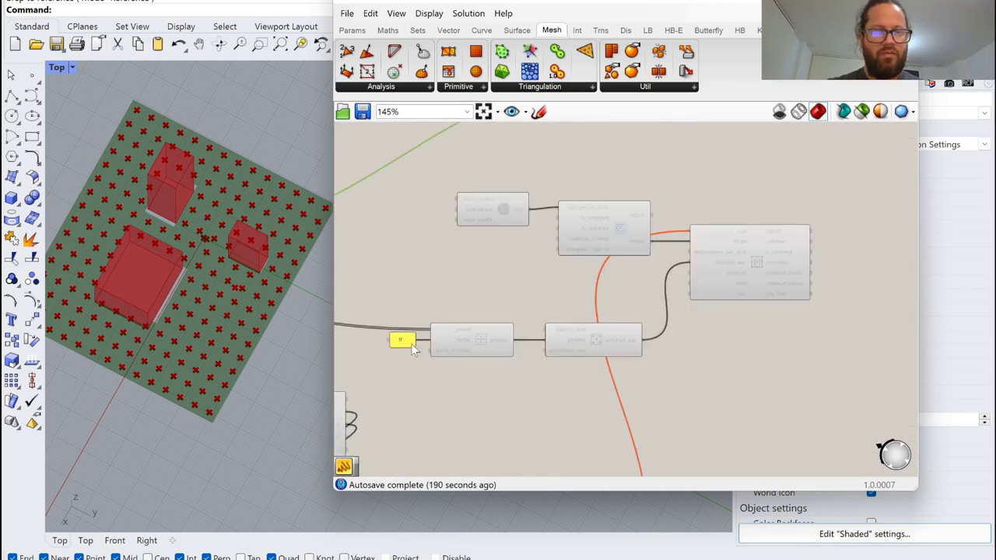
left_click(410, 342)
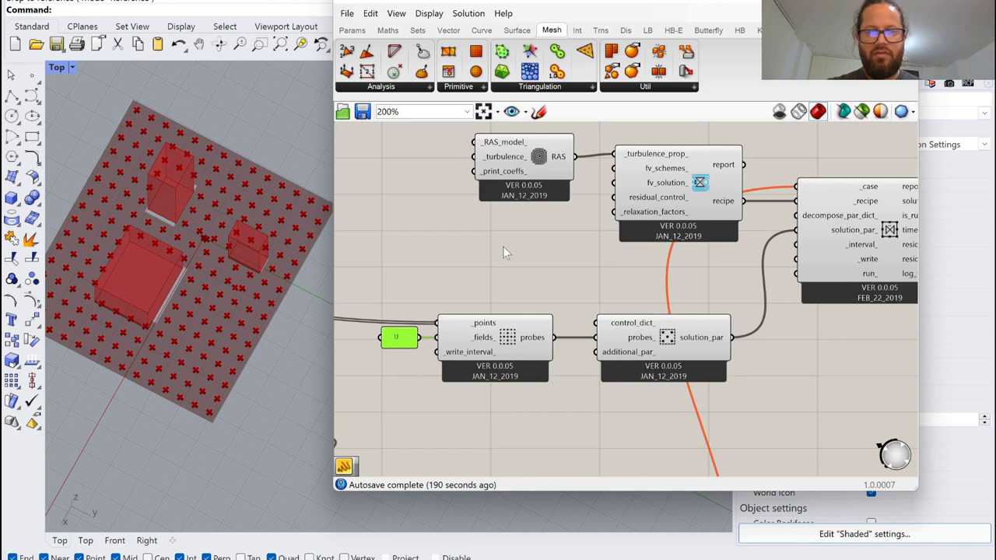
Step: Add a Butterfly control dictionary component to the canvas above the probes component
left_click(709, 29)
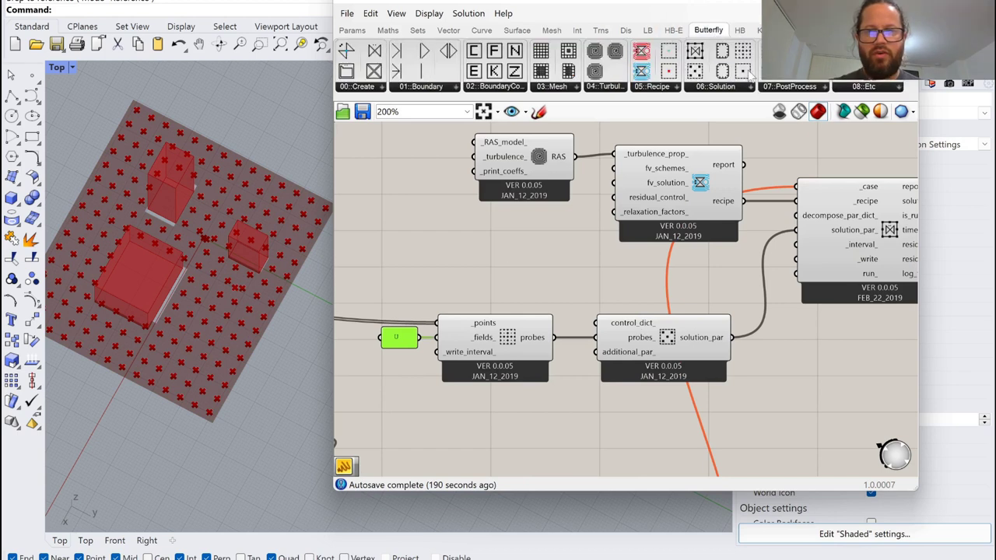
left_click(782, 90)
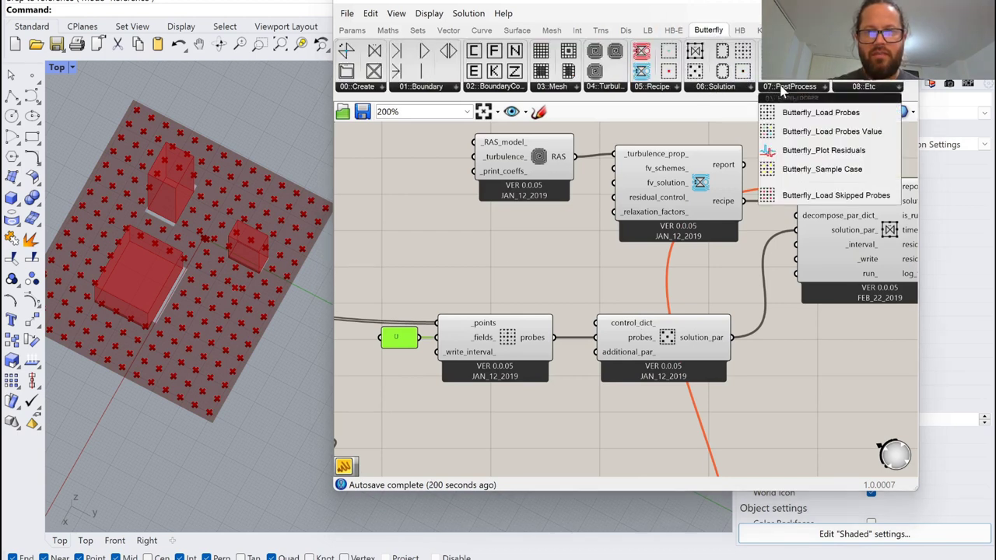
left_click(734, 90)
left_click(760, 161)
left_click(496, 265)
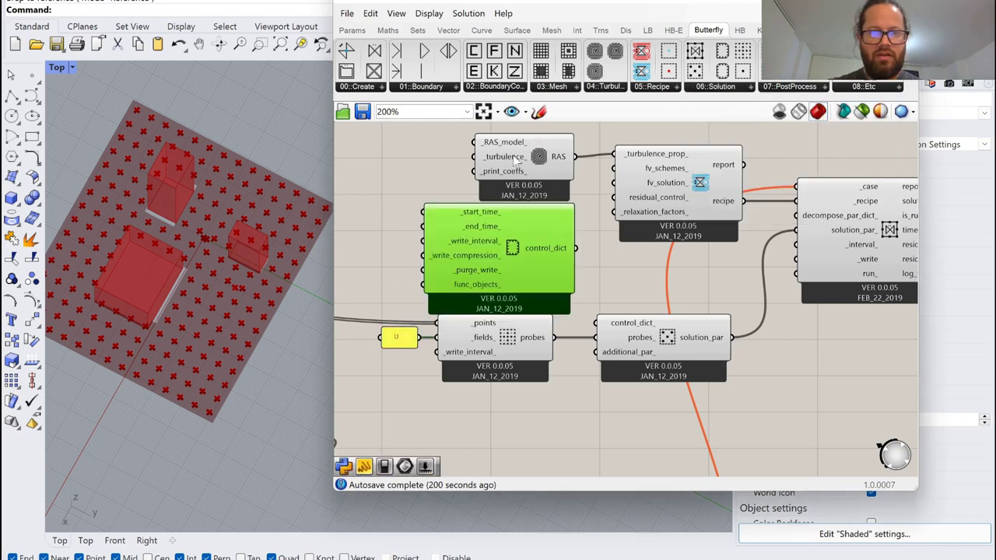
Step: Shift the RAS turbulence and control dictionary components upward and connect the control_dict output to the solution parameters' control_dict_ input
left_click_drag(516, 164, 508, 134)
left_click(527, 220)
left_click_drag(526, 220, 523, 199)
left_click_drag(571, 227, 603, 333)
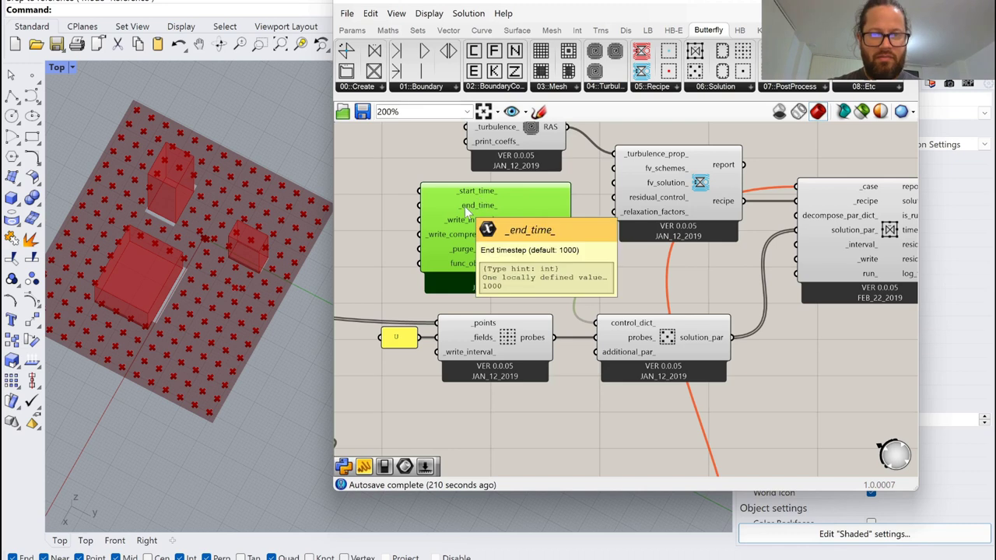
Step: Set the control dictionary's _end_time_ input to 100
right_click(478, 209)
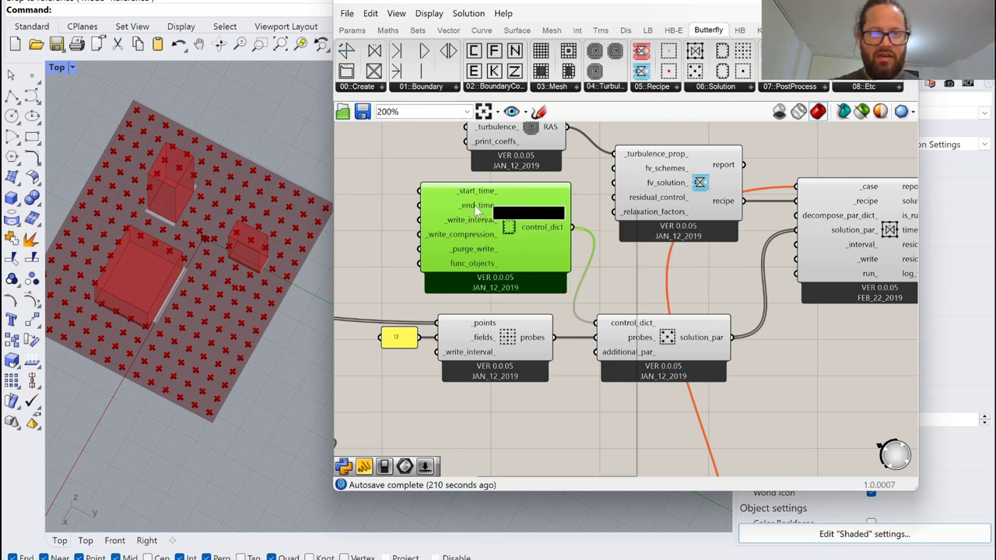
mouse_move(576, 331)
left_click(712, 327)
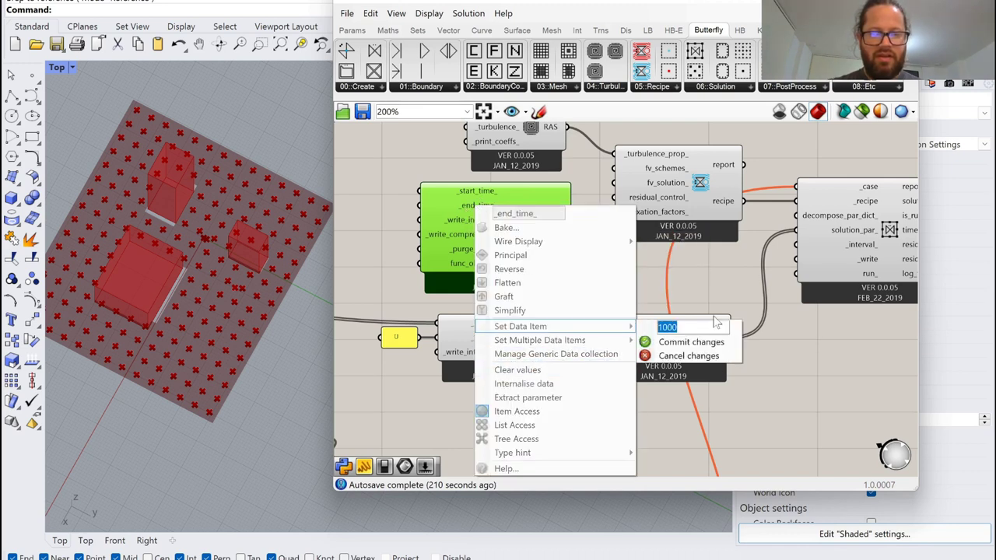
type("100")
left_click(695, 338)
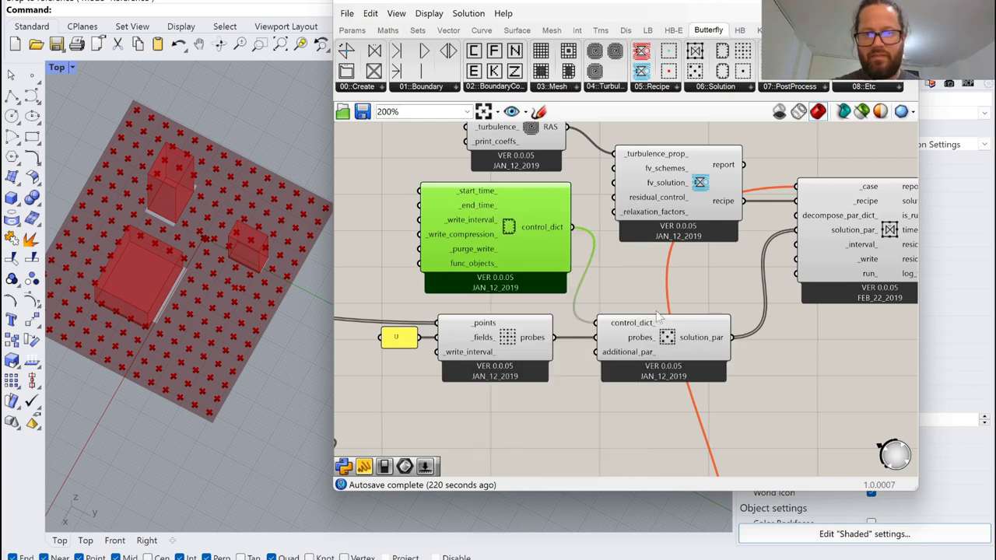
Step: Run the snappyHexMesh component by switching its run_ toggle to True, and set its global refinement level panel to 1, 1
scroll(655, 310, "down", 4)
scroll(638, 342, "up", 6)
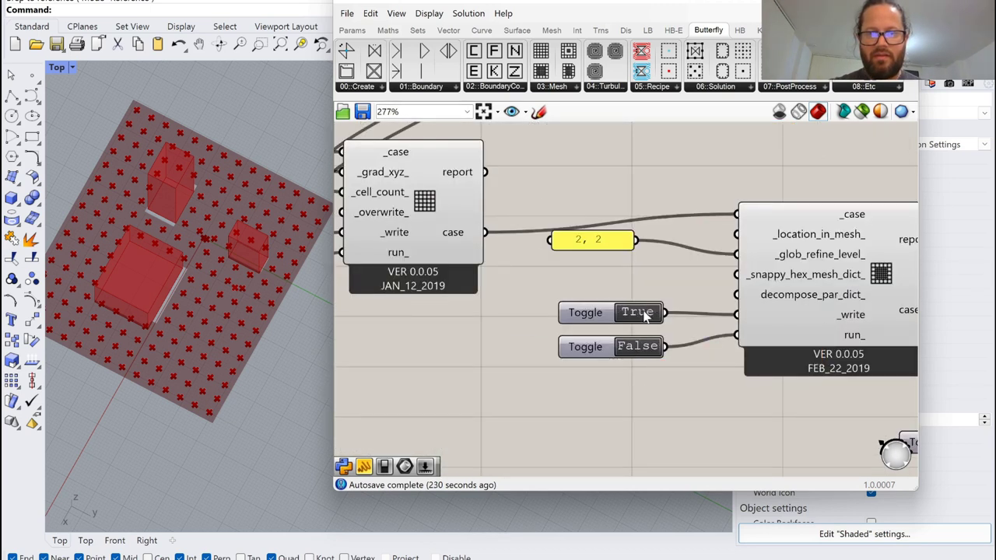
double_click(638, 347)
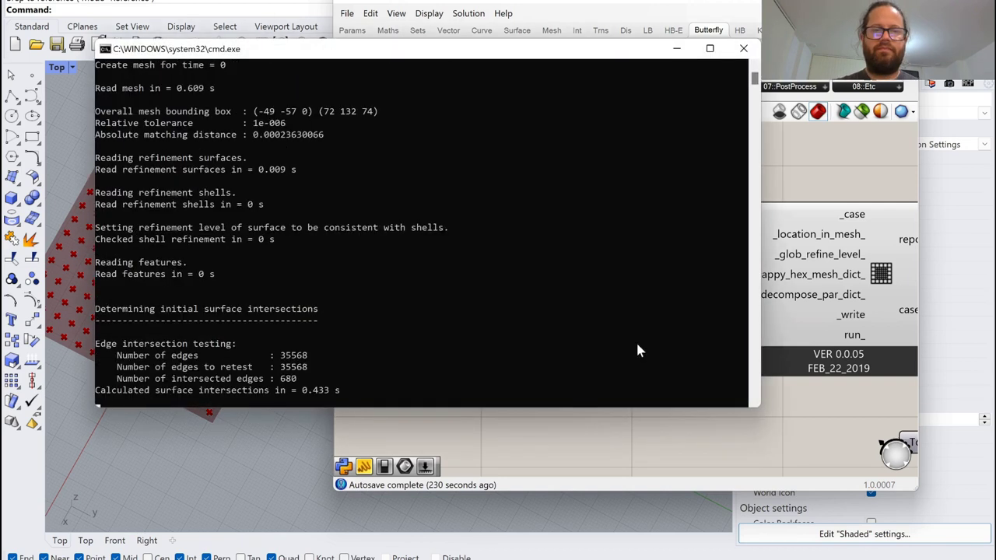
double_click(603, 236)
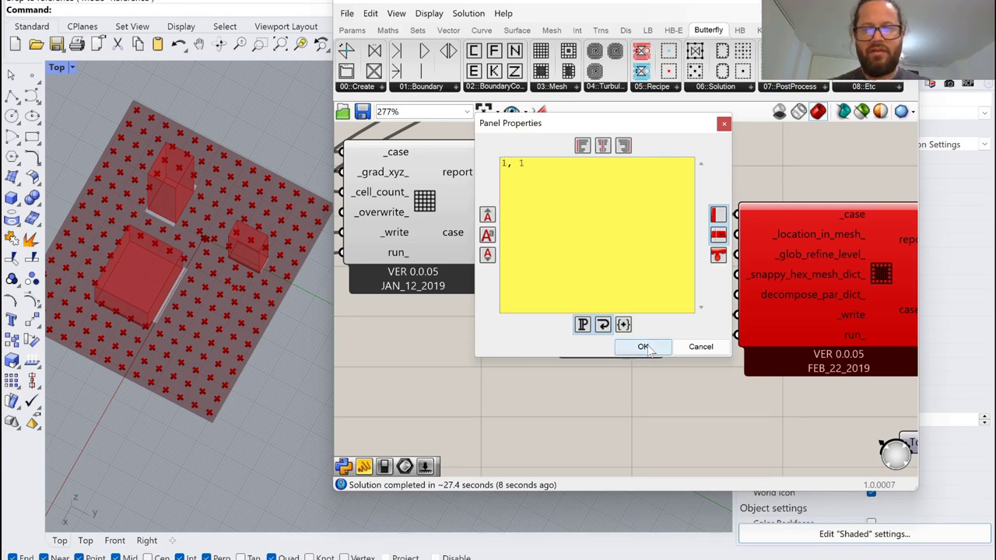
left_click(642, 347)
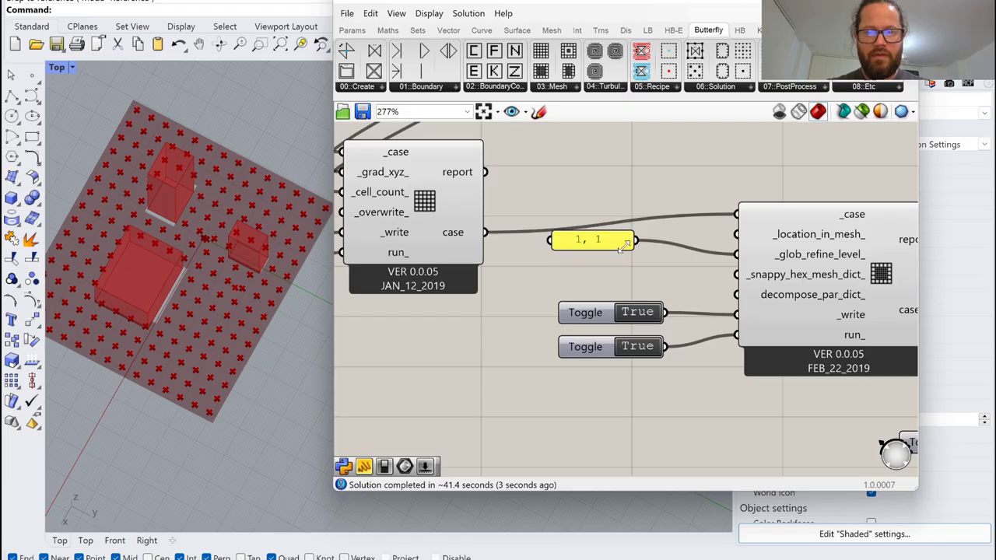
Step: Review the meshing components and how the case, recipe and solution parameters feed the solution component
scroll(550, 296, "down", 3)
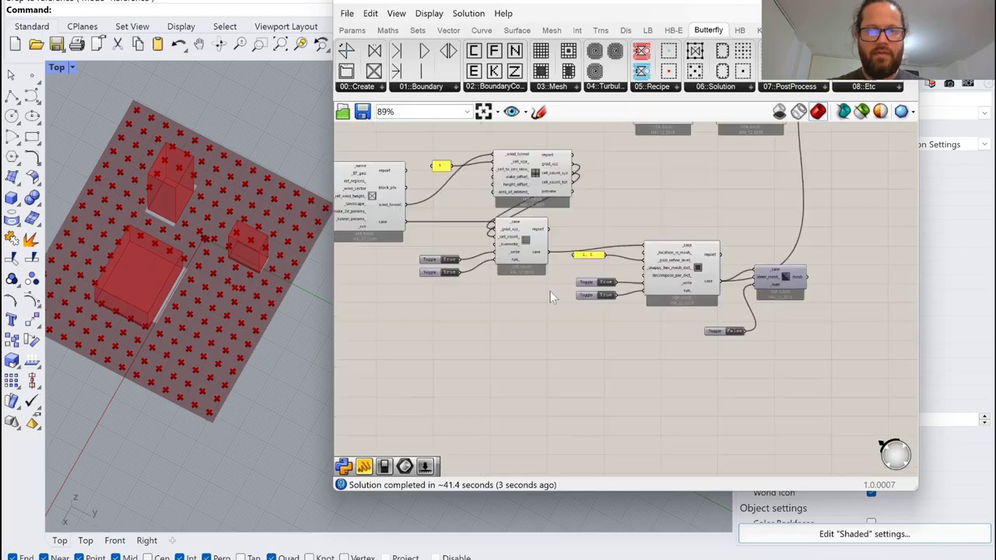
scroll(552, 291, "up", 2)
scroll(552, 291, "down", 2)
scroll(752, 148, "up", 3)
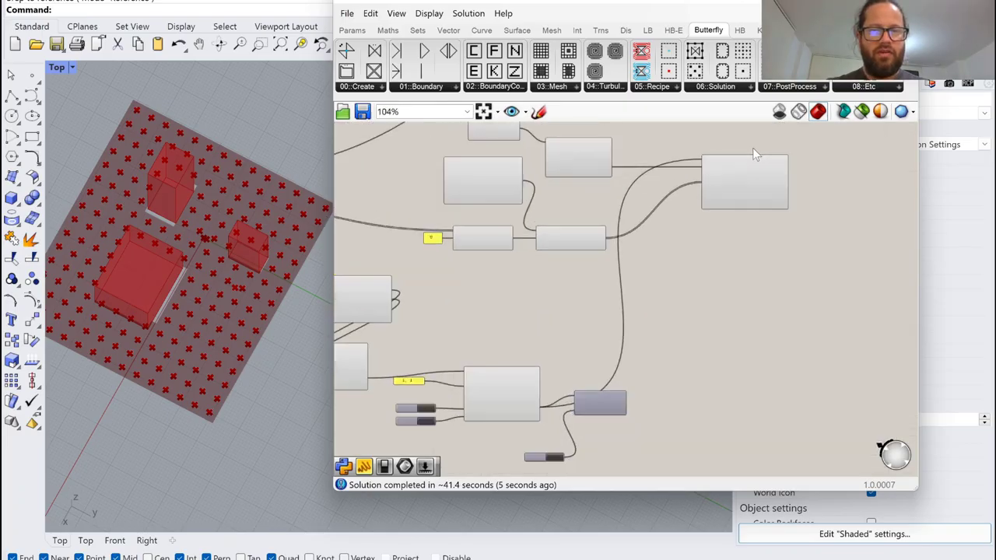
scroll(752, 153, "up", 3)
scroll(752, 189, "down", 2)
scroll(752, 188, "up", 2)
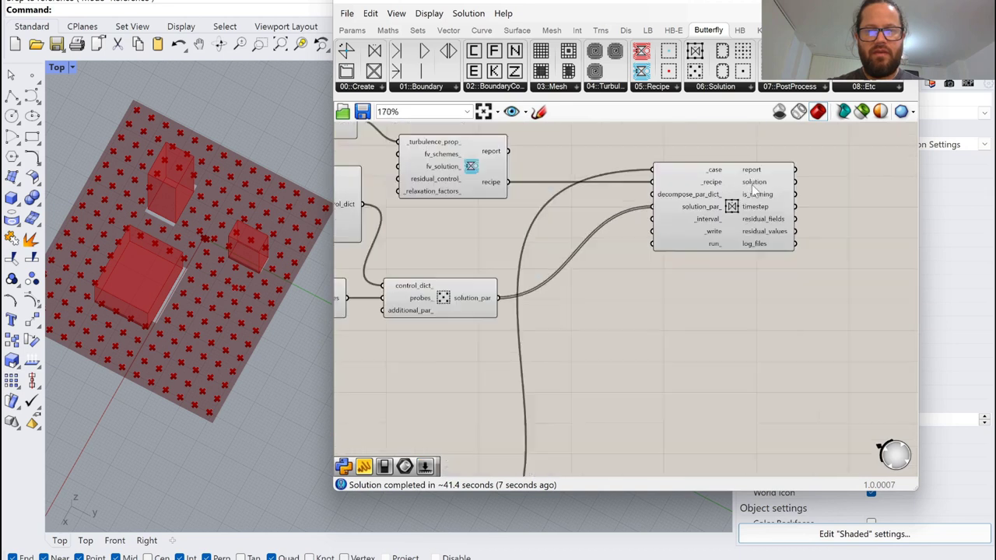
scroll(752, 188, "up", 2)
scroll(726, 189, "down", 4)
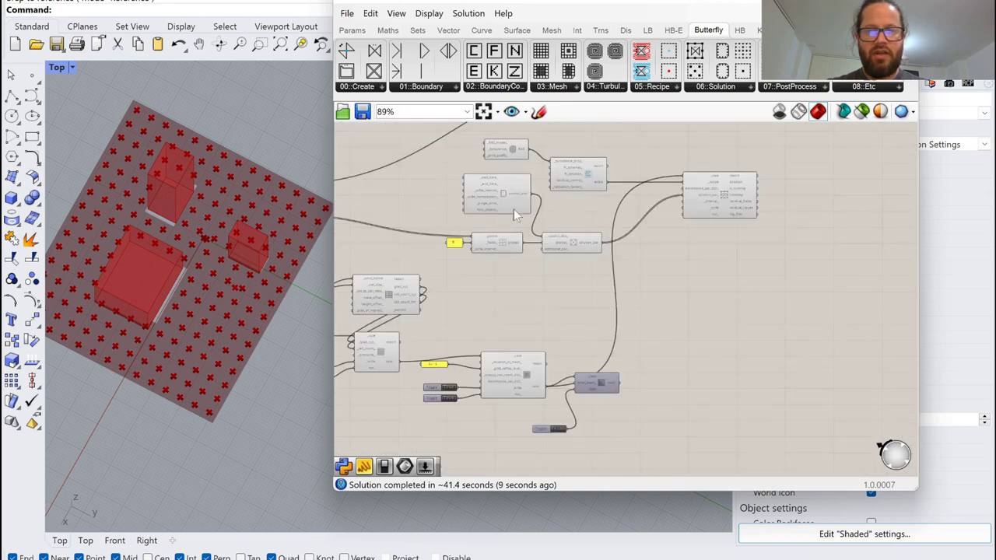
Step: Search for a Boolean Toggle to add beside the solution component's _write and run_ inputs
scroll(510, 209, "up", 2)
scroll(780, 189, "up", 3)
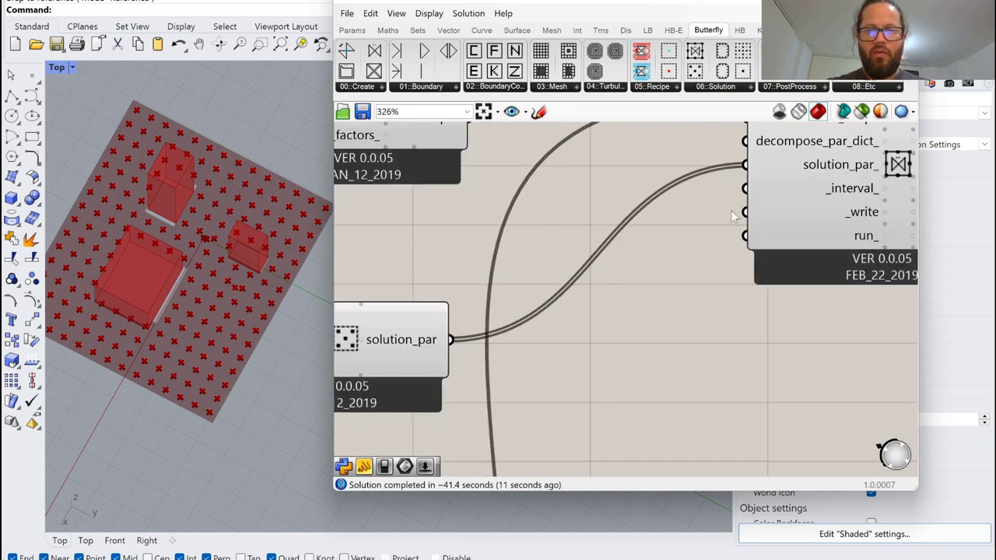
scroll(780, 189, "down", 3)
scroll(780, 189, "up", 2)
scroll(780, 189, "up", 1)
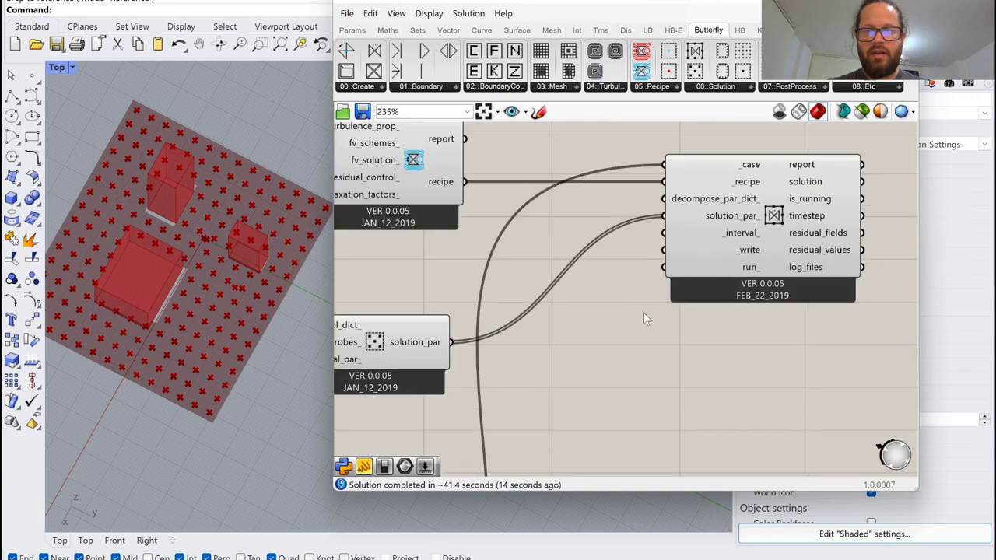
double_click(585, 333)
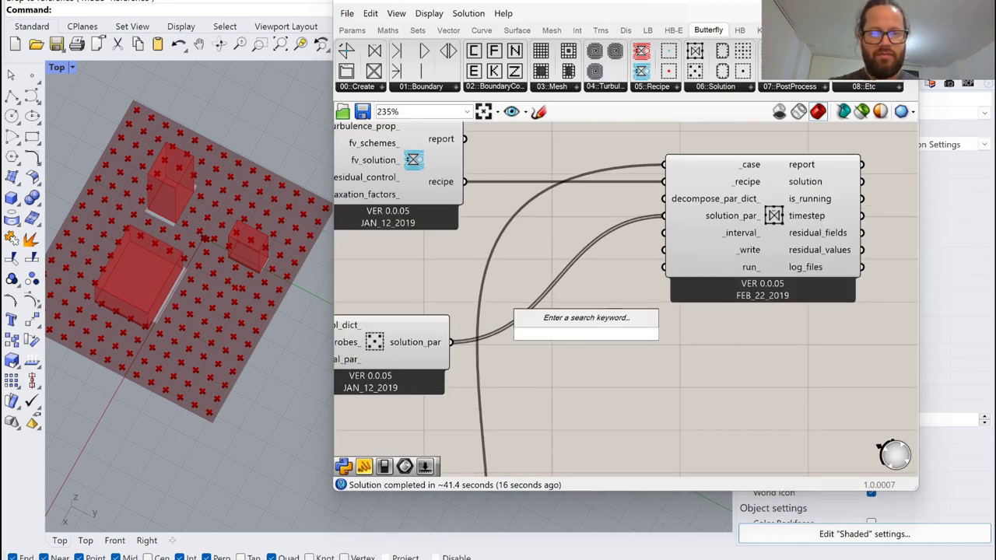
type("toggle")
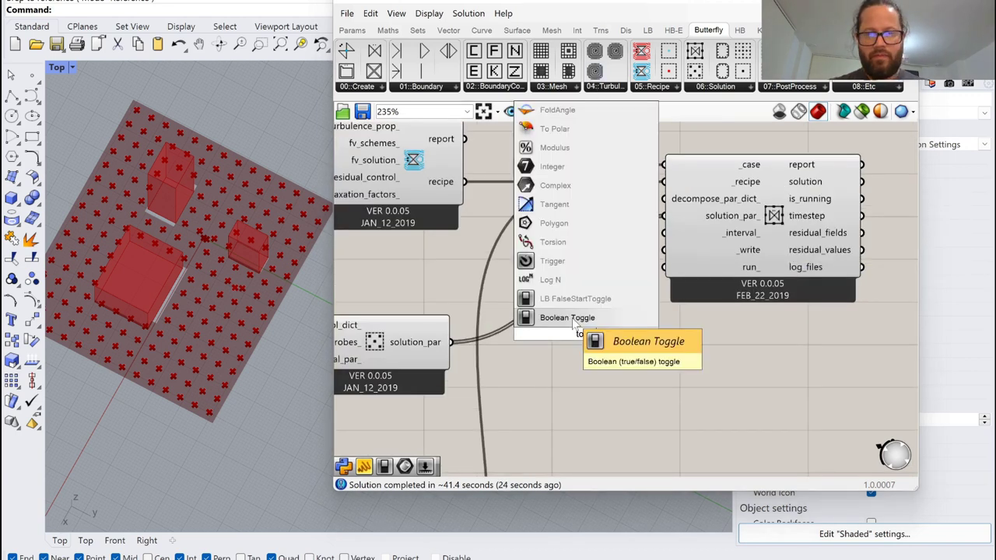
Step: Feed the solution component's _write and run_ inputs with Boolean Toggles set to True and minimise the solver's console window
key("Return")
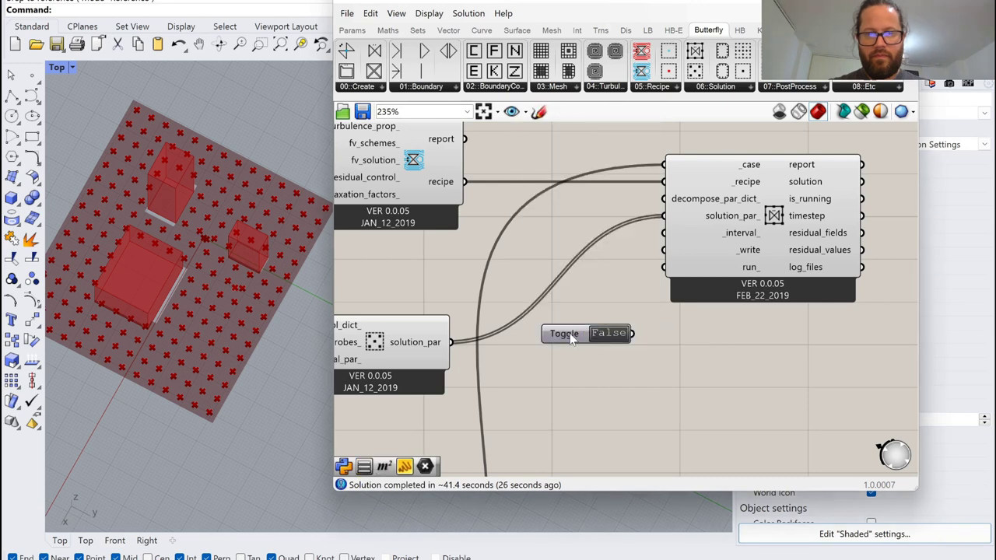
left_click_drag(570, 336, 543, 259)
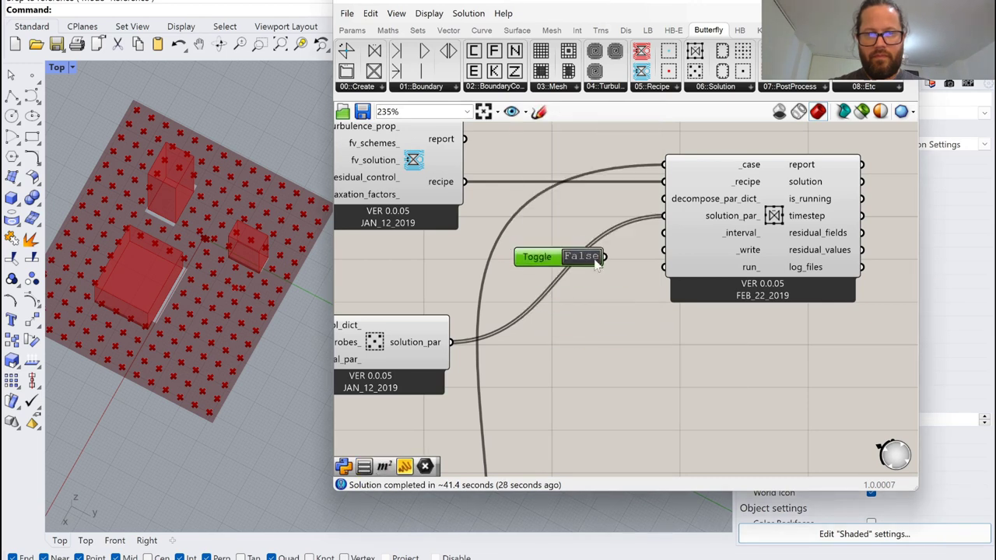
left_click_drag(606, 257, 661, 253)
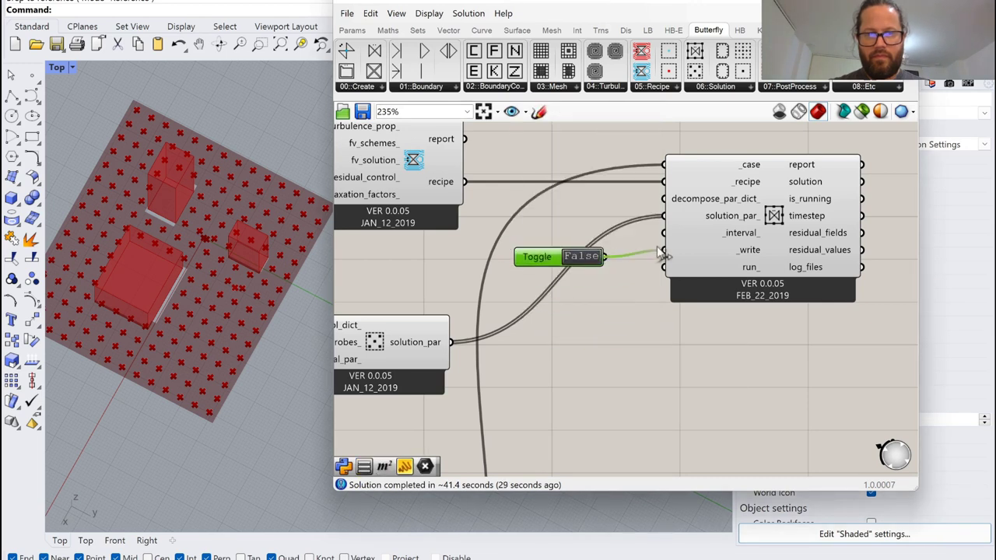
double_click(590, 261)
left_click_drag(540, 261, 537, 283, "alt")
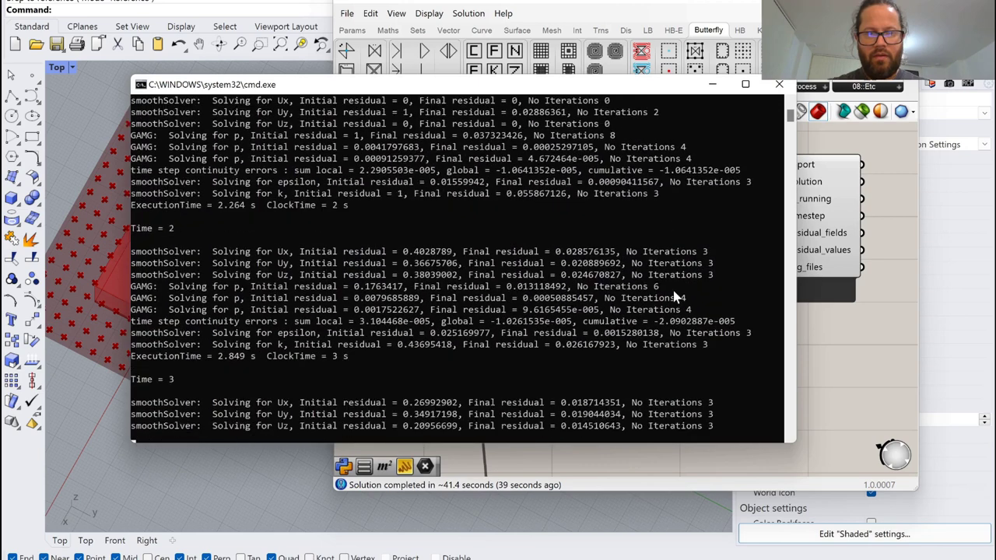
left_click(712, 84)
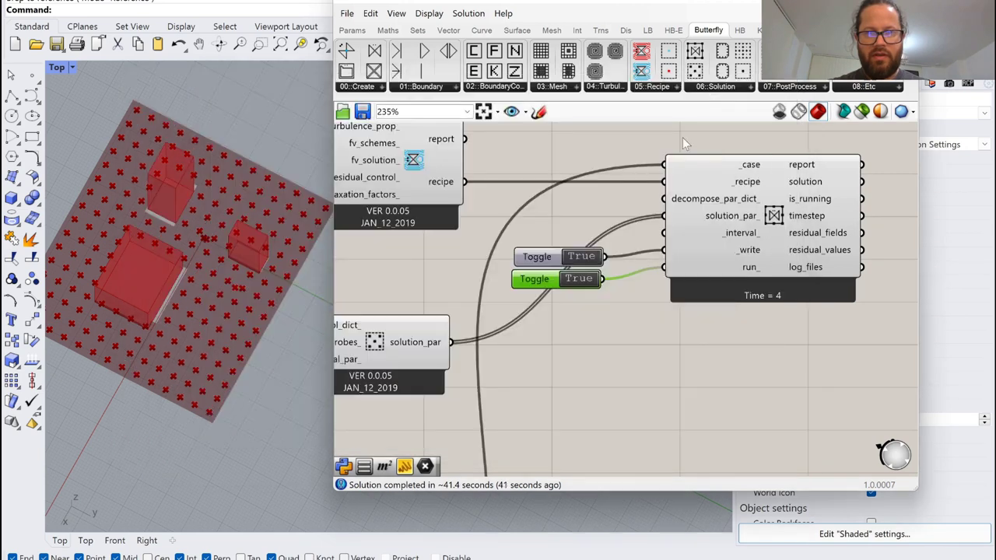
Step: Add a panel beside the solution component and connect its solution output to it
scroll(544, 218, "down", 3)
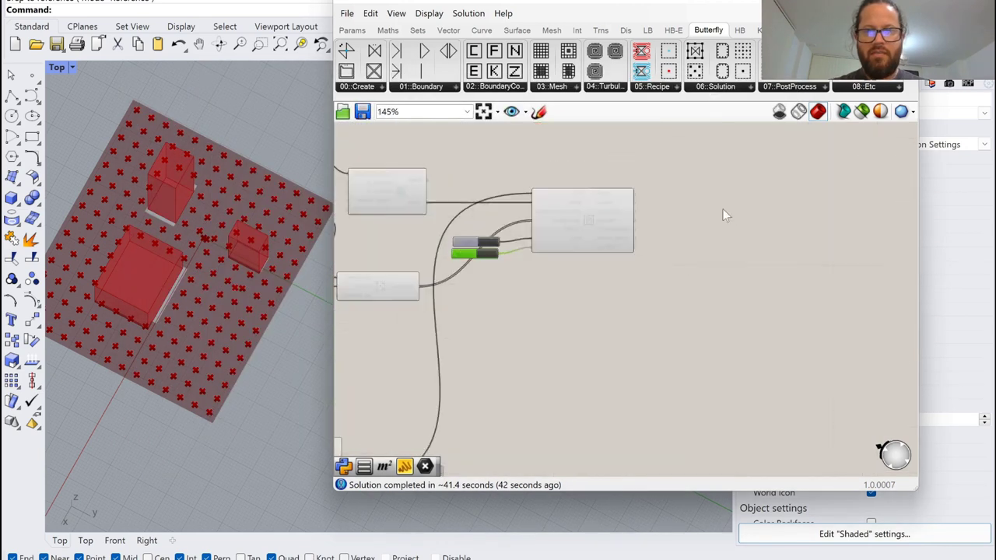
scroll(721, 209, "up", 3)
left_click(352, 30)
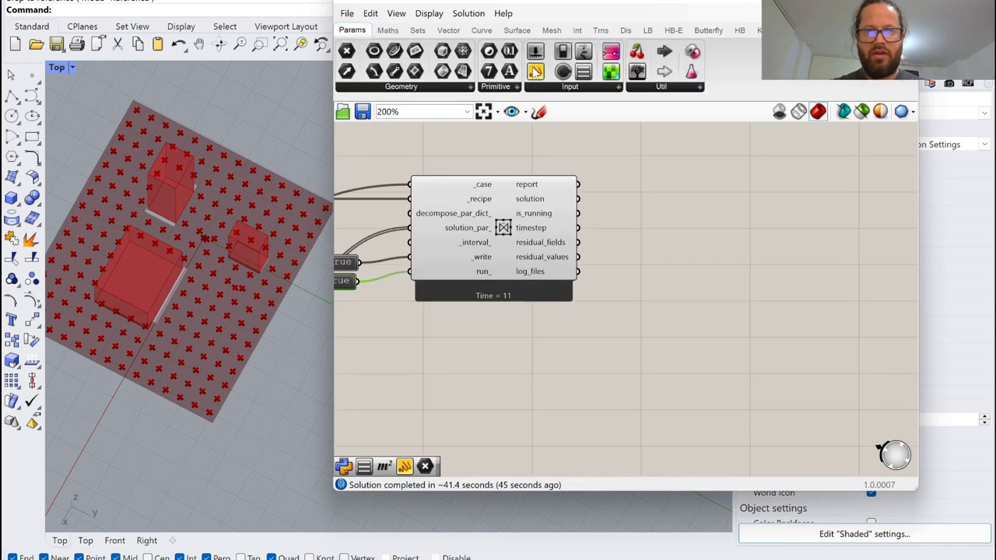
left_click_drag(687, 286, 688, 284)
scroll(614, 253, "up", 3)
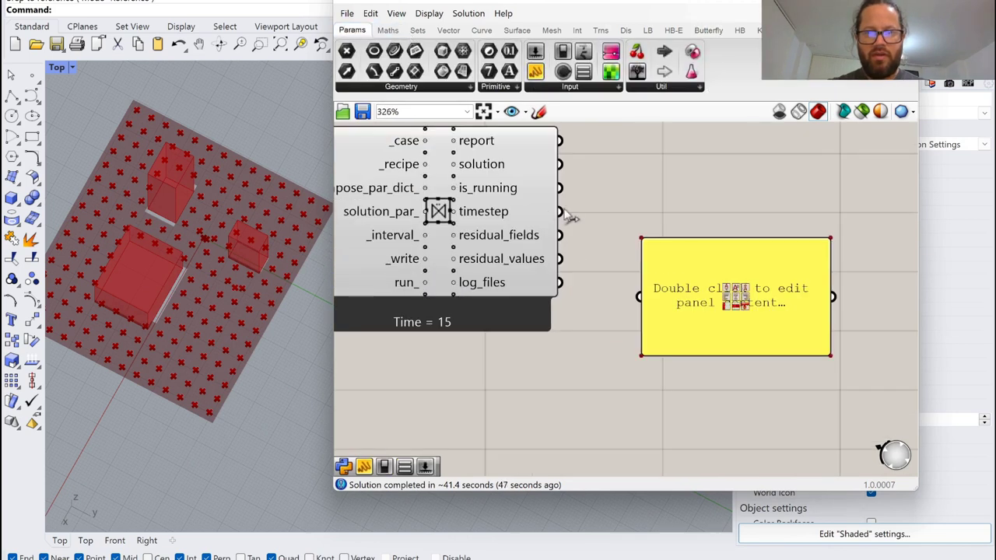
left_click_drag(560, 164, 681, 249)
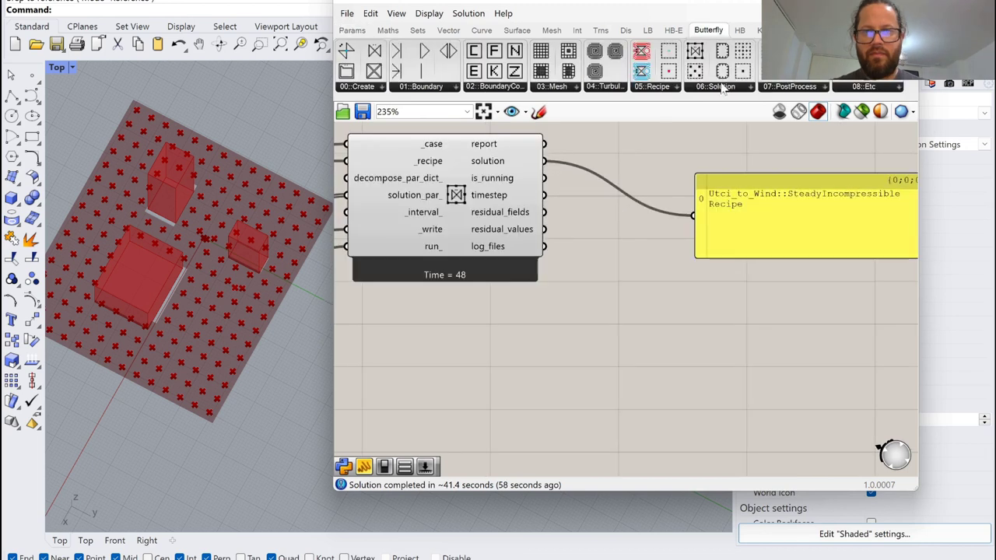
Step: Add the Butterfly post-processing component with _solution and _field inputs and connect the solution output to its _solution input
left_click(722, 87)
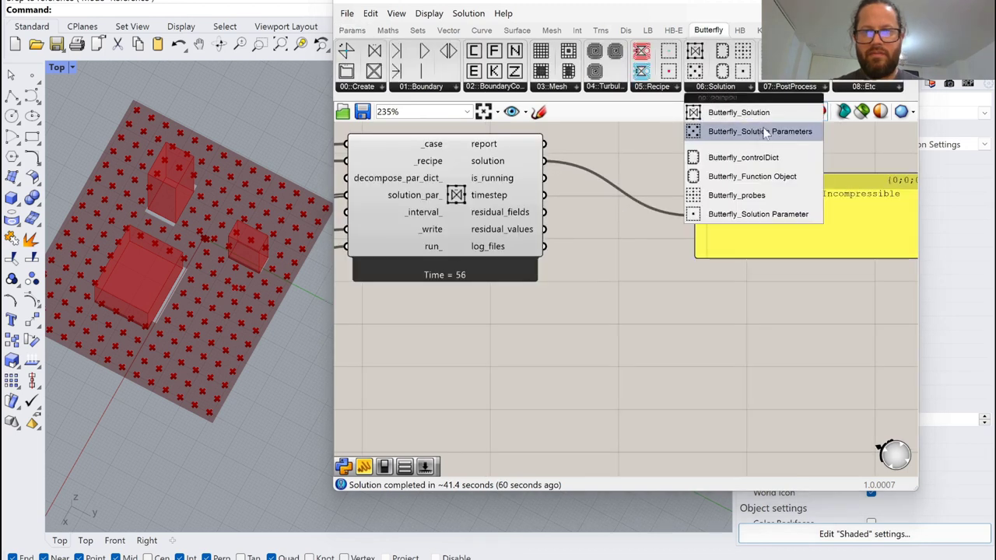
left_click(790, 86)
left_click_drag(855, 106, 731, 323)
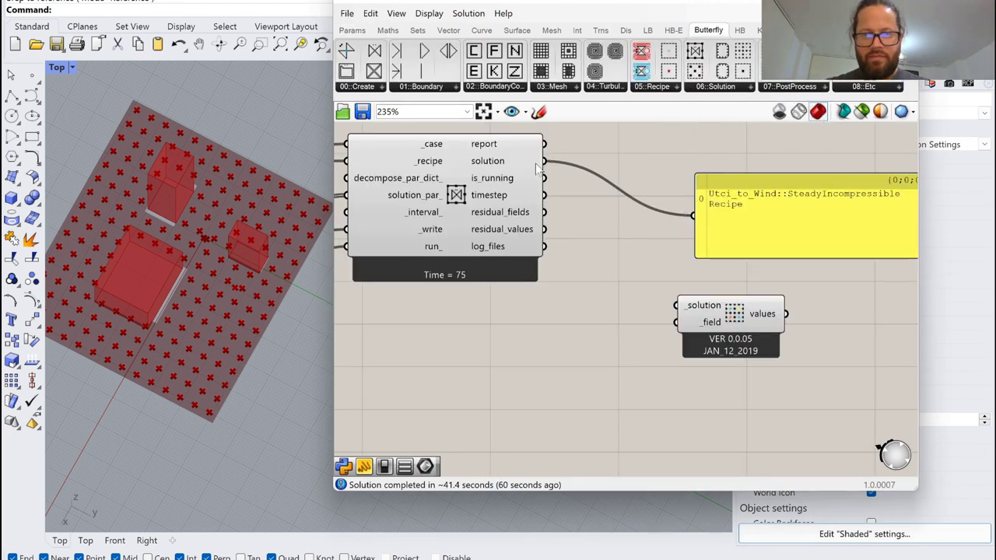
left_click_drag(580, 218, 676, 305)
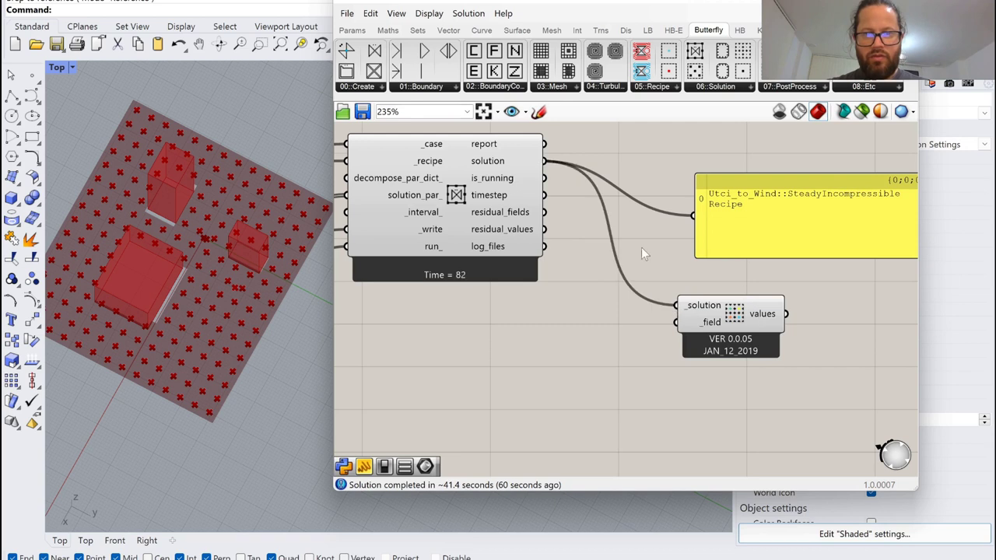
Step: Copy the U panel from the probes component and connect the copy to the post-processing component's _field input
scroll(643, 252, "down", 5)
scroll(447, 270, "up", 5)
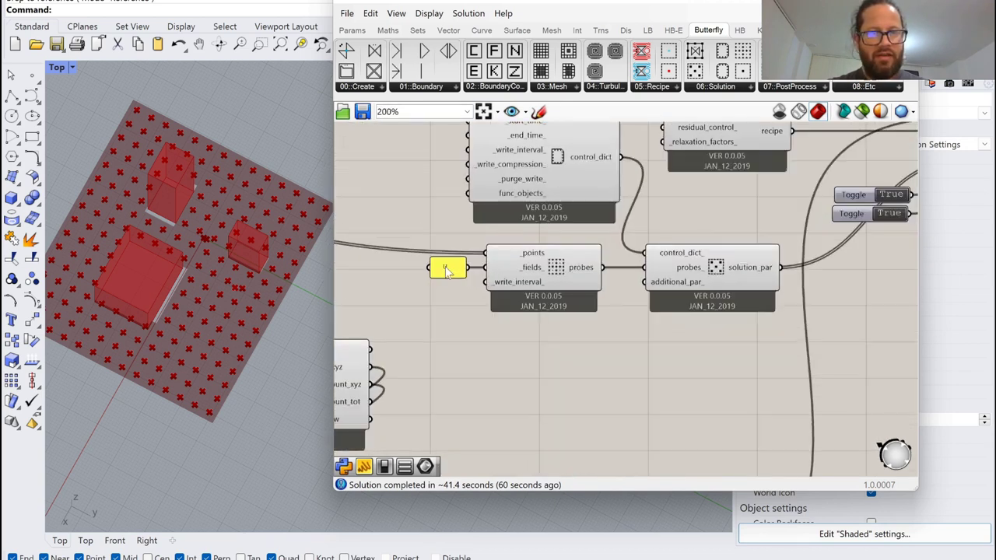
scroll(448, 271, "down", 5)
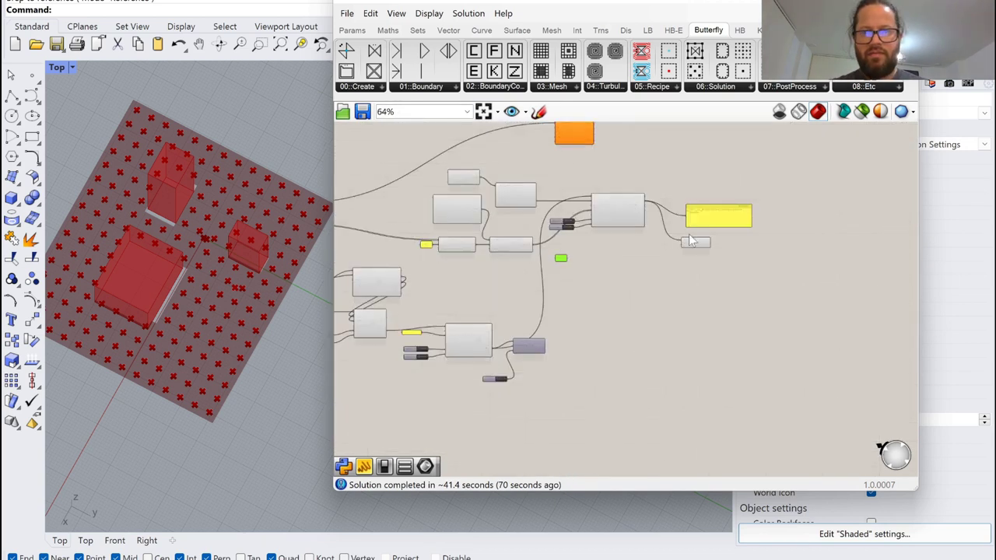
scroll(691, 242, "up", 2)
scroll(534, 238, "up", 3)
left_click_drag(447, 298, 780, 265)
scroll(742, 264, "up", 3)
scroll(775, 233, "down", 1)
scroll(752, 198, "down", 3)
scroll(753, 197, "up", 2)
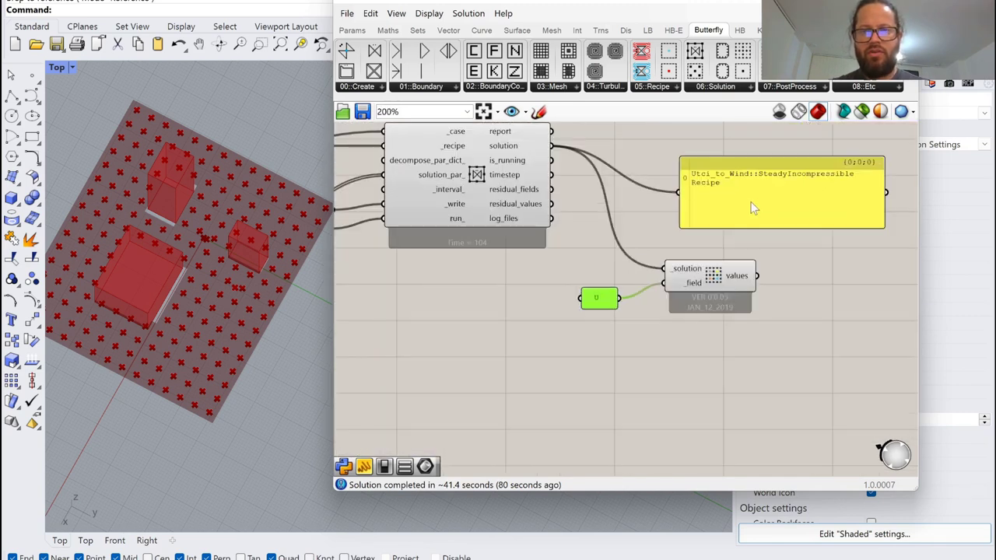
Step: Move and enlarge the output panel, feed it from the post-processing component's values output, and look through the listed vectors
left_click_drag(752, 208, 884, 217)
left_click_drag(758, 276, 805, 418)
scroll(819, 222, "down", 2)
scroll(815, 222, "up", 1)
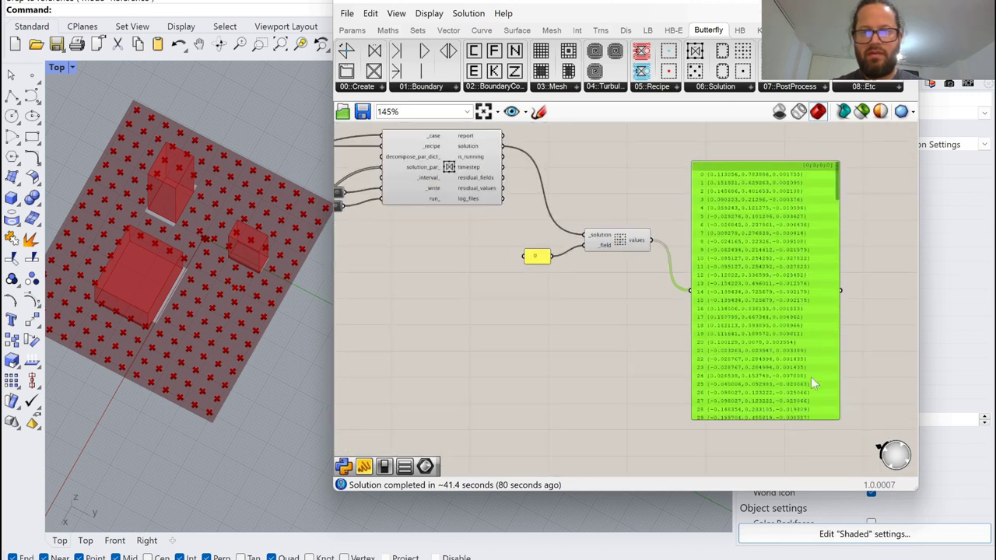
left_click_drag(836, 187, 843, 347)
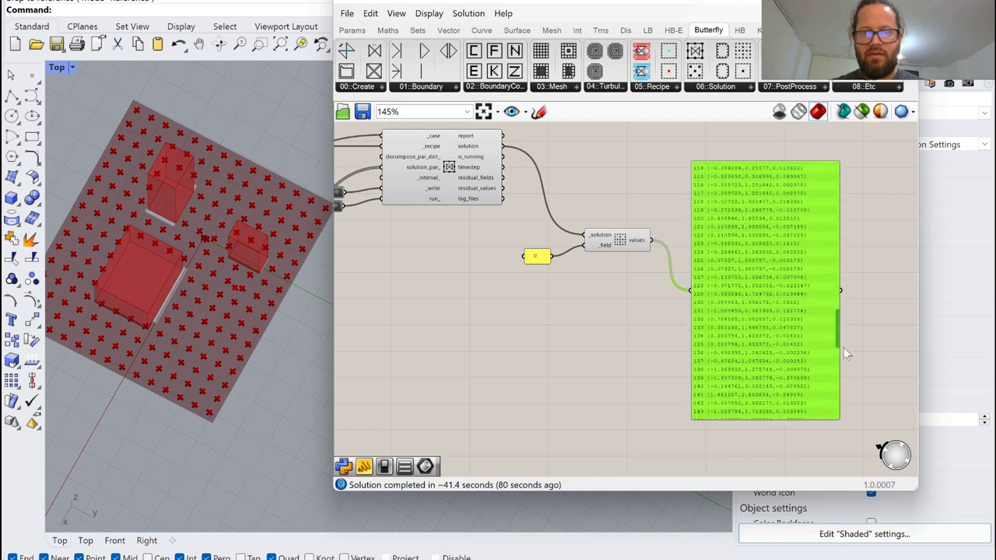
left_click(586, 285)
Step: Insert a Vector Length component between the values output and the panel, aligned with the post-processing component
scroll(551, 256, "up", 2)
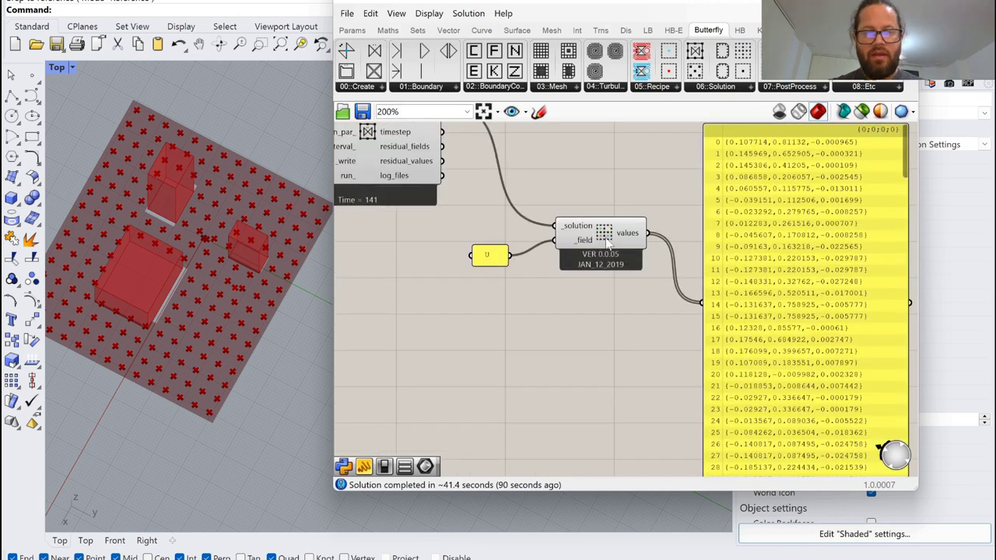
left_click_drag(606, 241, 592, 253)
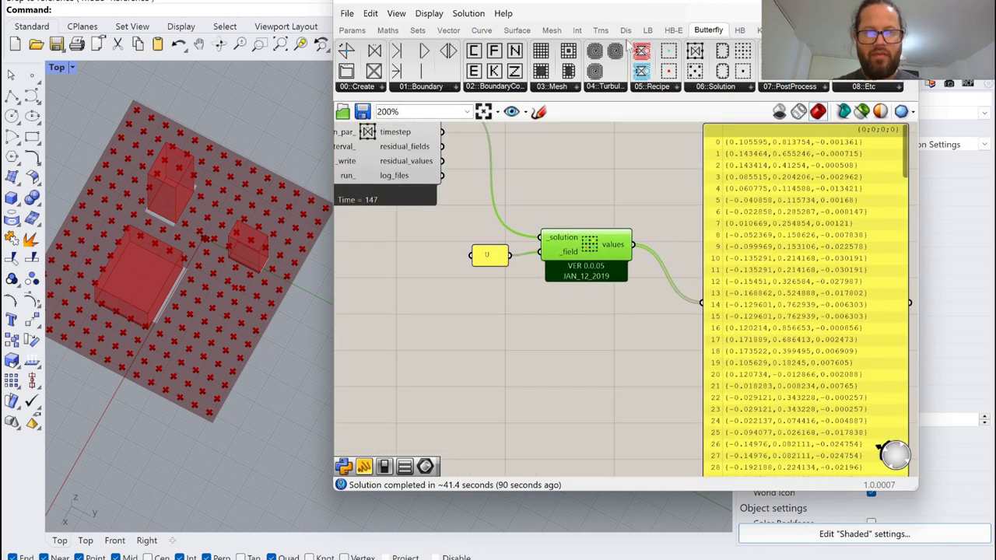
left_click(453, 33)
left_click(635, 87)
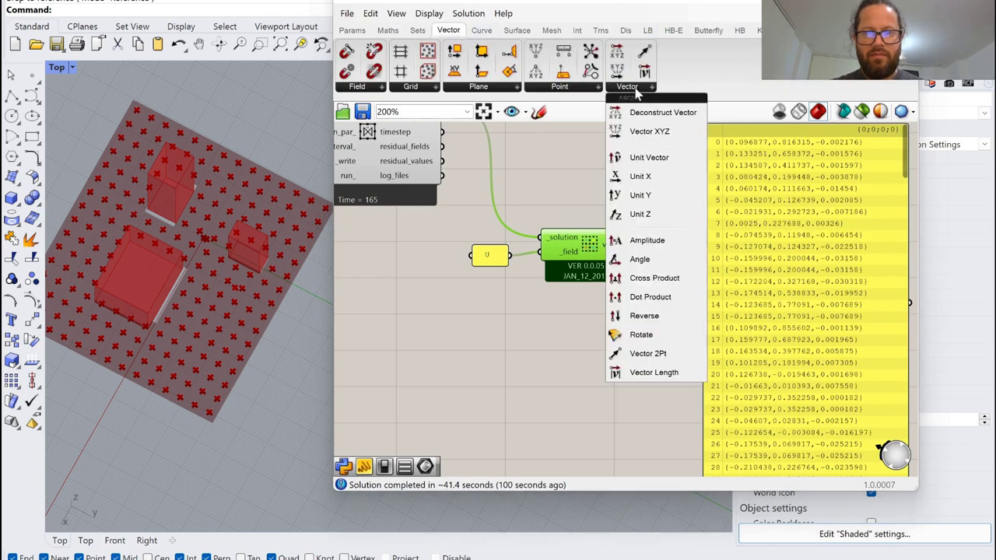
left_click_drag(653, 372, 609, 379)
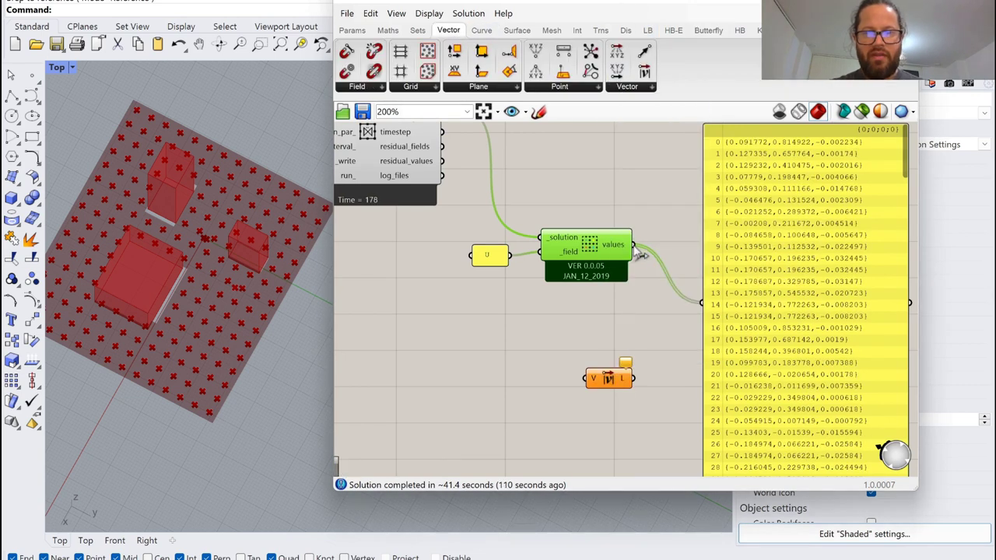
left_click_drag(633, 246, 701, 303)
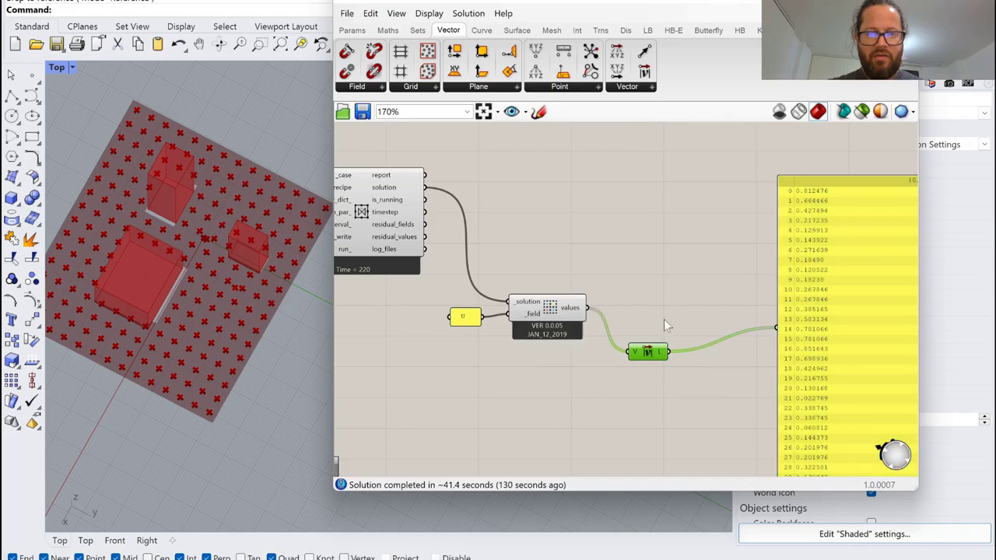
left_click_drag(647, 349, 641, 315)
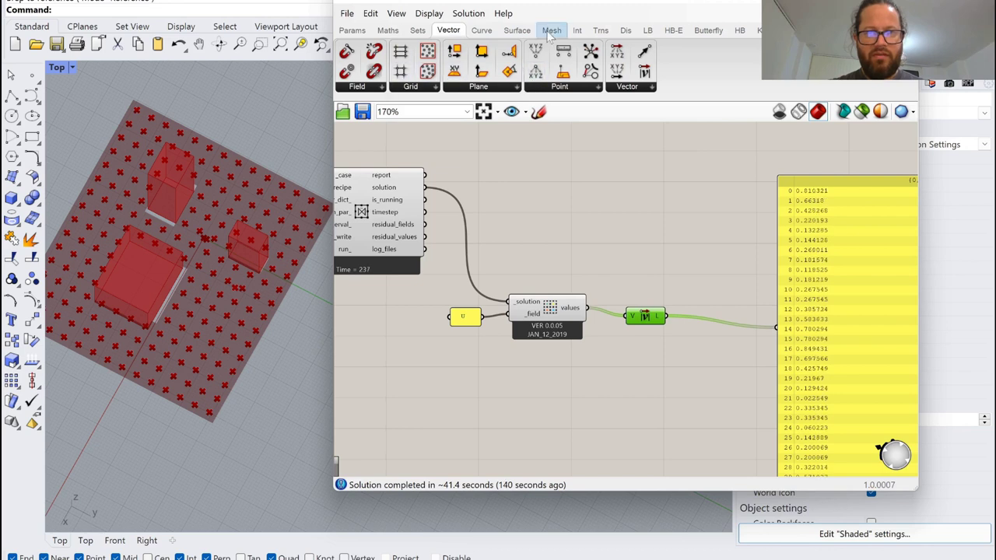
Step: Add the vector display component with P, V, C and W inputs above the Vector Length component
left_click(576, 30)
left_click(625, 29)
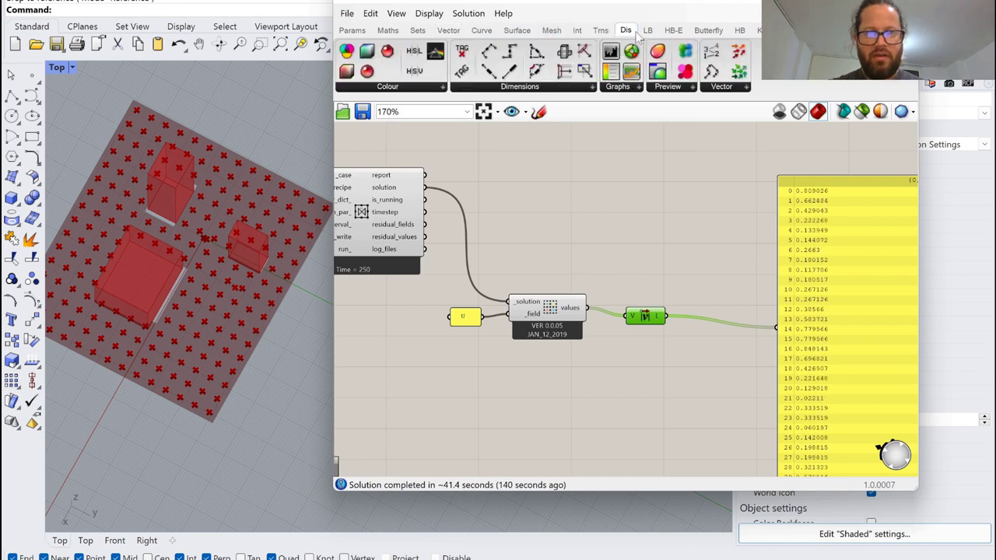
left_click_drag(710, 70, 722, 233)
scroll(719, 301, "up", 3)
left_click(727, 201)
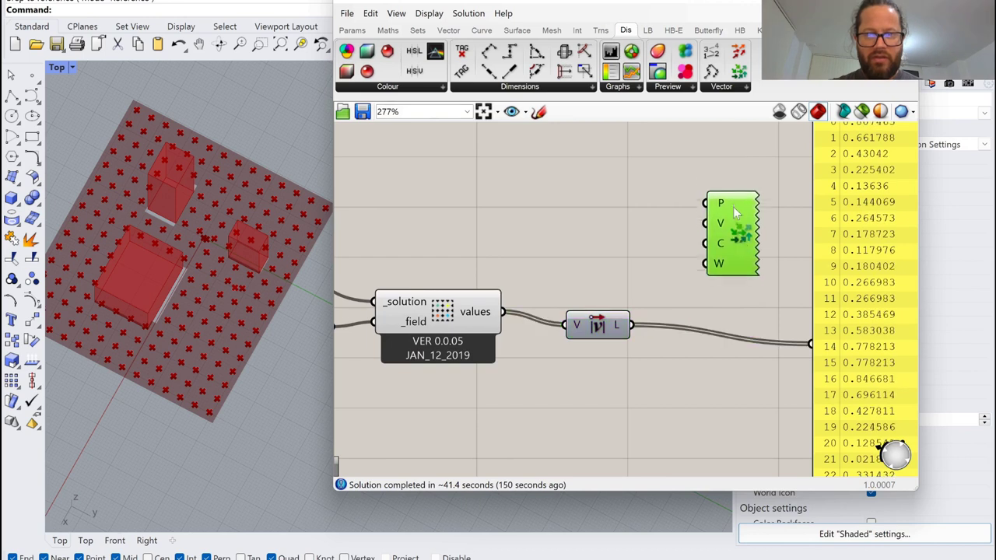
Step: Connect the Cull Pattern's point list to the vector display's P input and the wind velocity values to its V input
scroll(693, 234, "down", 5)
scroll(596, 237, "down", 2)
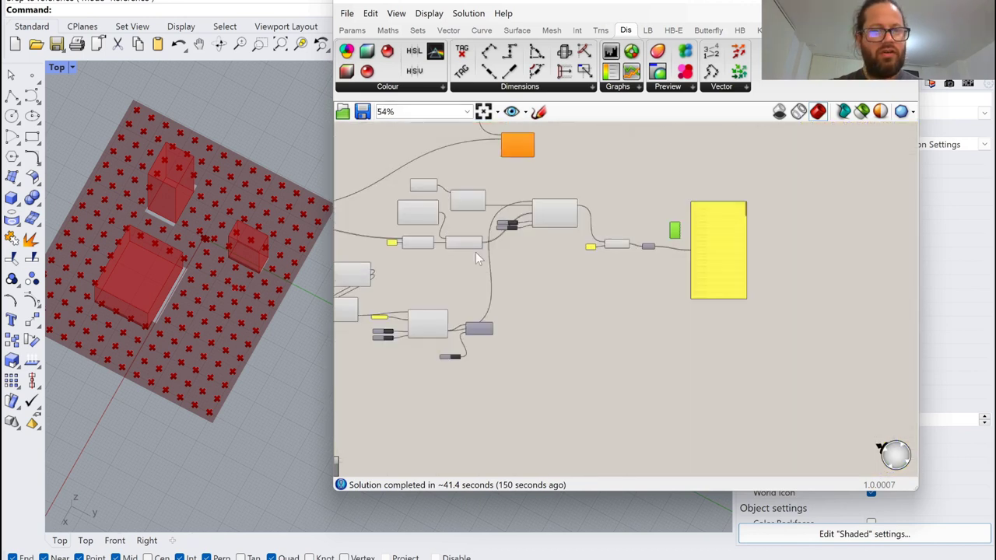
scroll(476, 252, "down", 2)
scroll(436, 253, "up", 4)
scroll(481, 249, "up", 4)
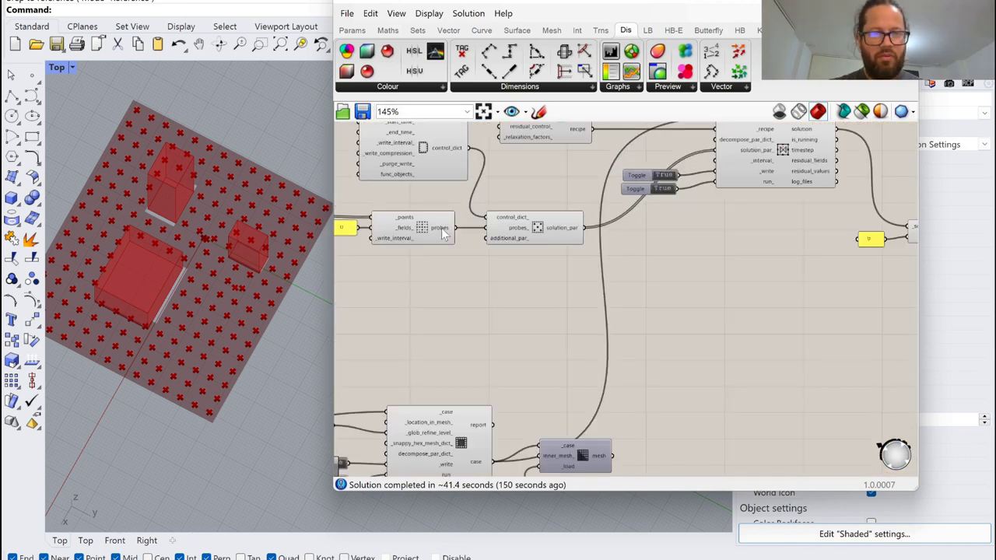
scroll(555, 268, "down", 1)
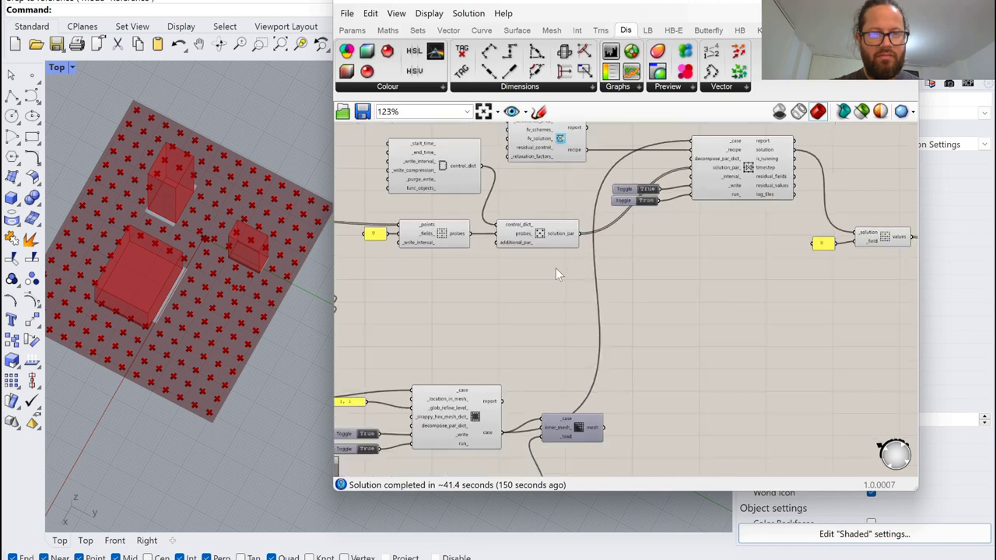
scroll(556, 268, "down", 7)
scroll(424, 243, "up", 6)
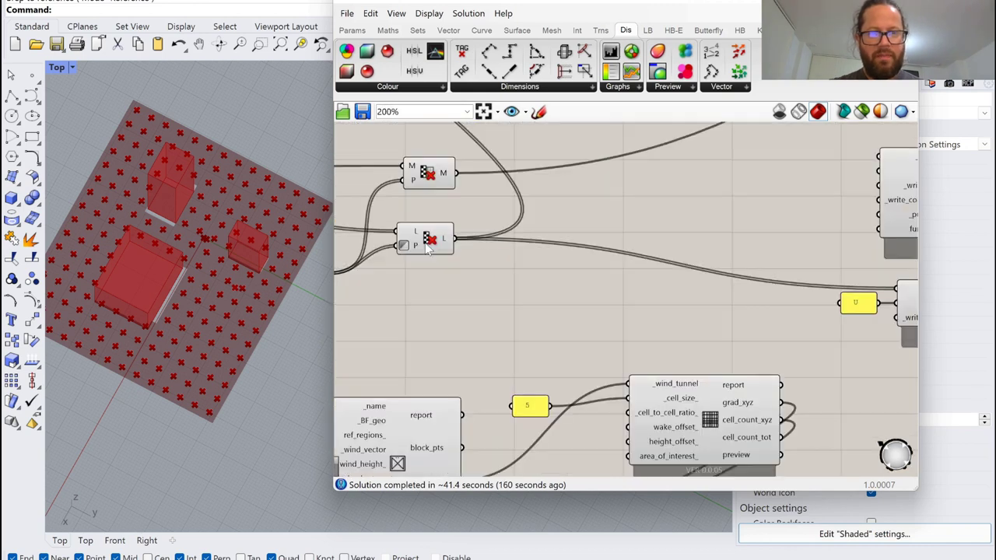
left_click(447, 242)
scroll(474, 266, "down", 4)
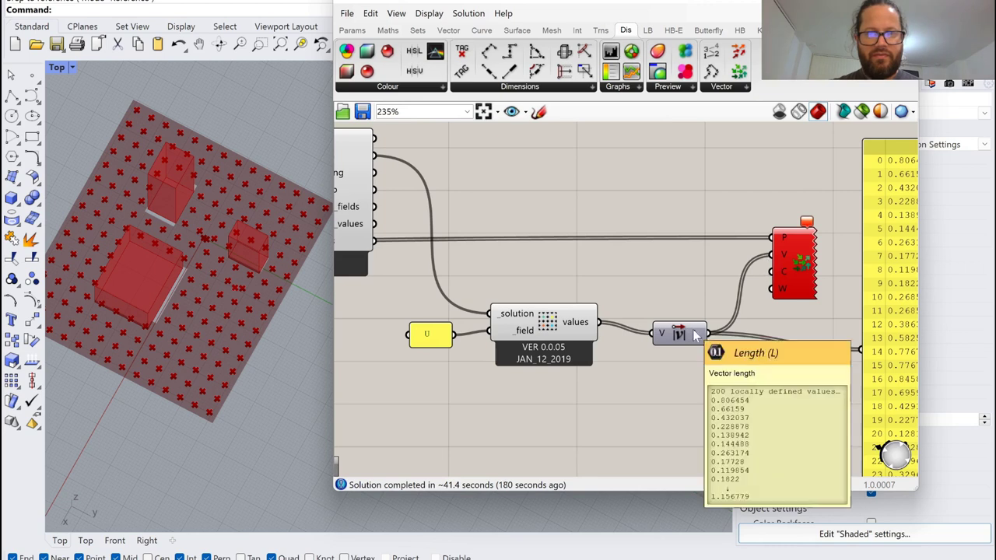
left_click_drag(603, 329, 771, 257)
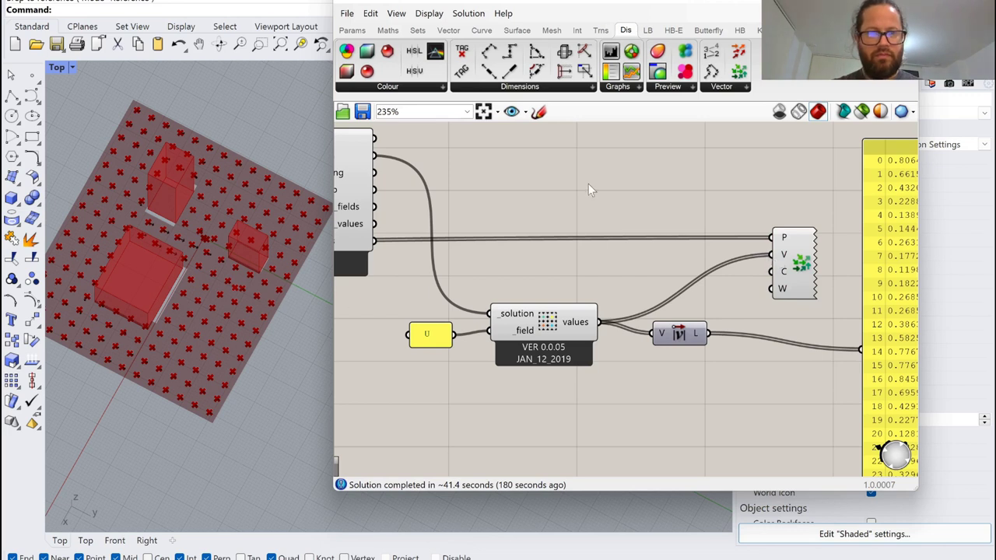
Step: Turn off the preview of the Cull Pattern component that supplies the probe points
left_click(576, 318)
scroll(620, 277, "down", 8)
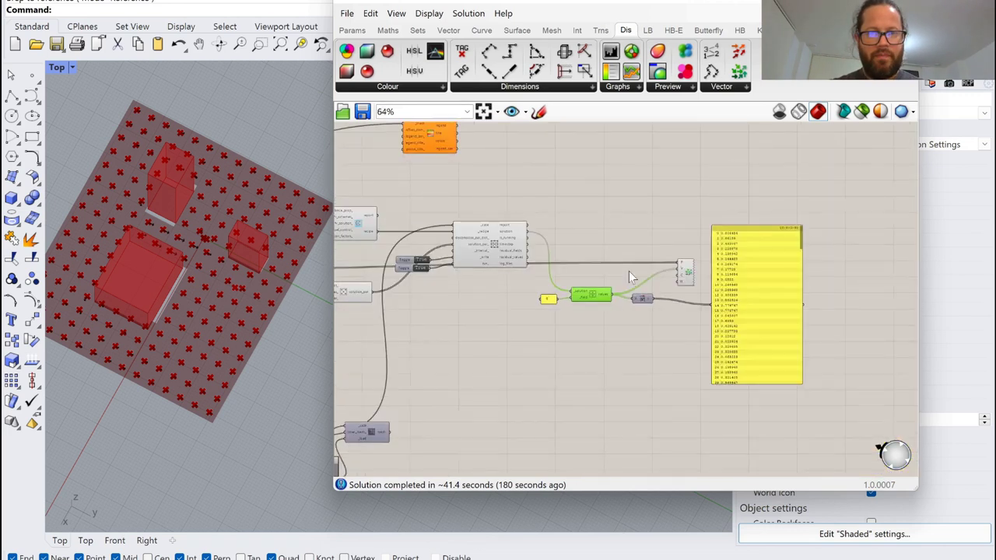
scroll(454, 279, "up", 5)
scroll(659, 291, "down", 5)
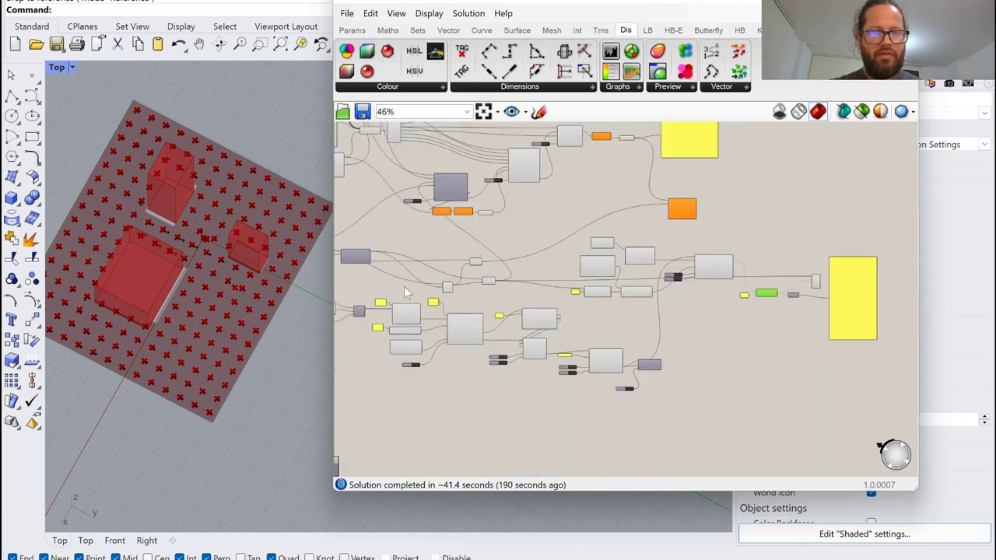
scroll(435, 285, "up", 5)
scroll(492, 282, "up", 3)
left_click(603, 268)
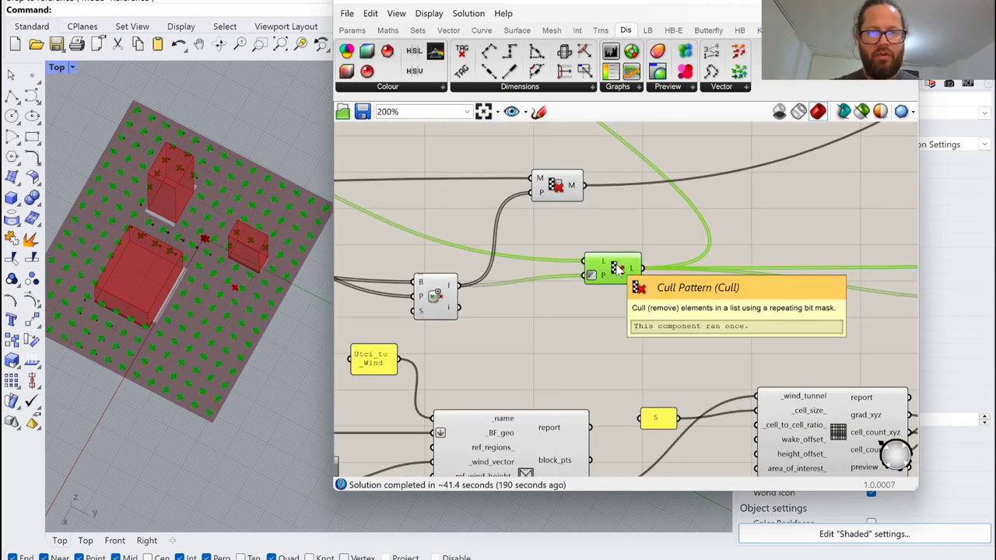
right_click(615, 266)
left_click(651, 301)
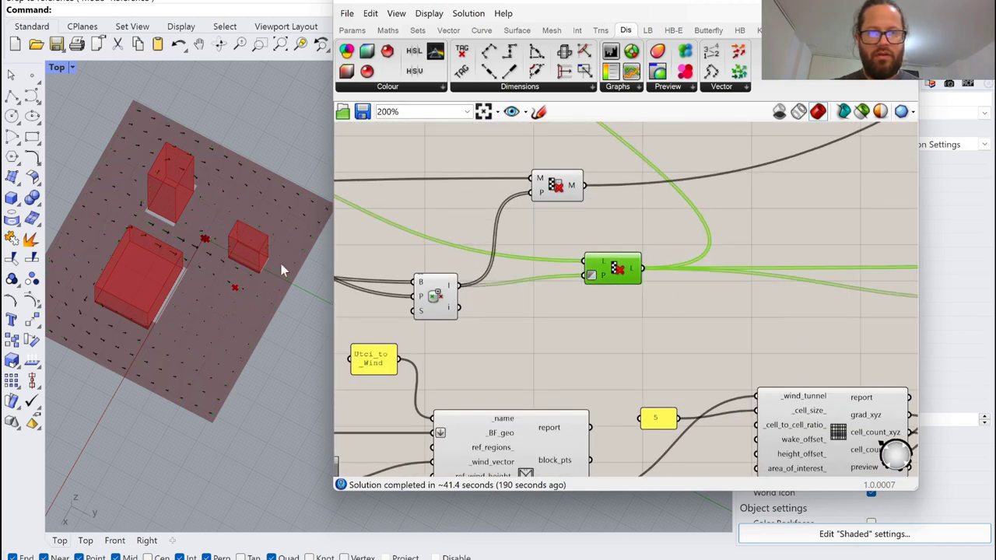
Step: Examine the wind vectors between and around the three buildings, from an orbited view and in plan
scroll(214, 233, "up", 3)
scroll(210, 218, "down", 3)
scroll(202, 249, "up", 4)
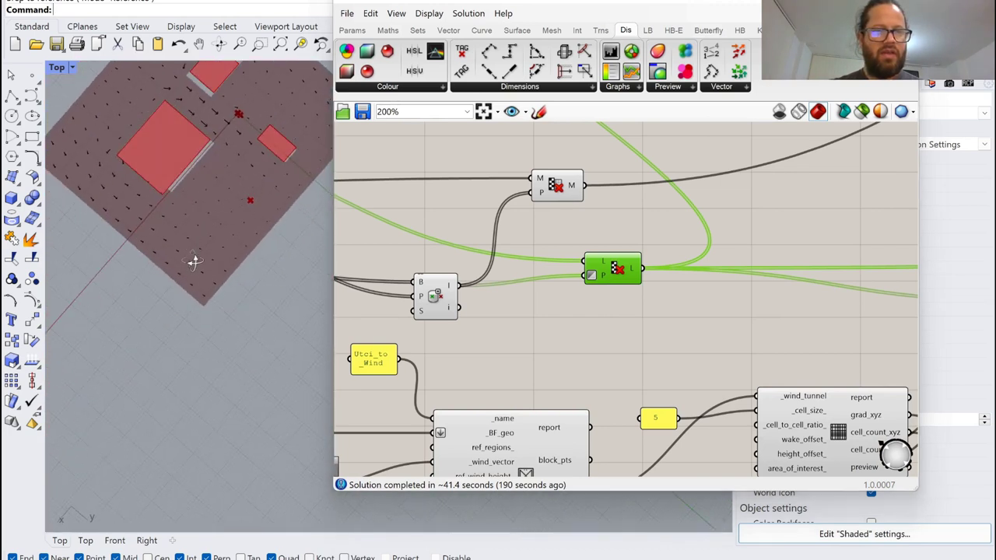
scroll(196, 262, "down", 4)
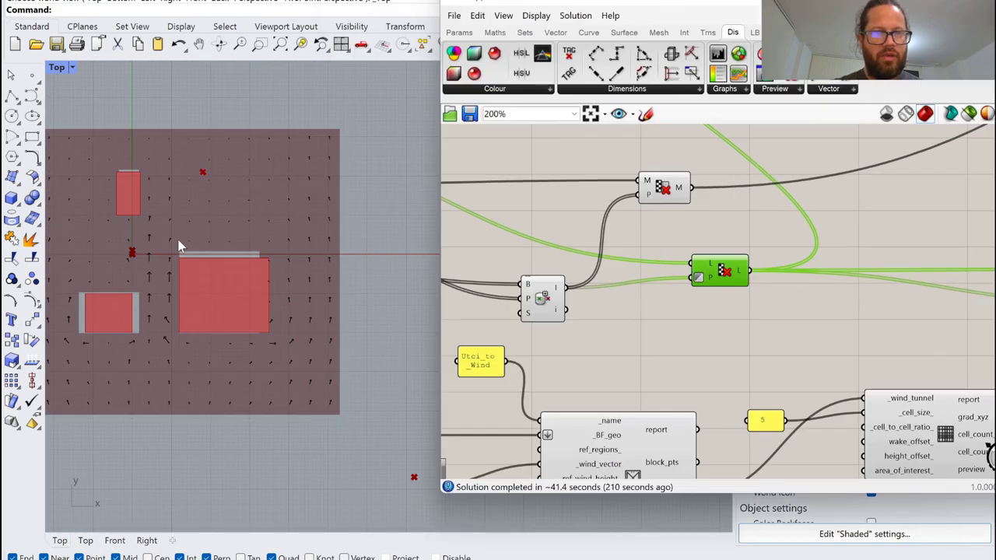
scroll(158, 308, "up", 5)
scroll(159, 308, "down", 3)
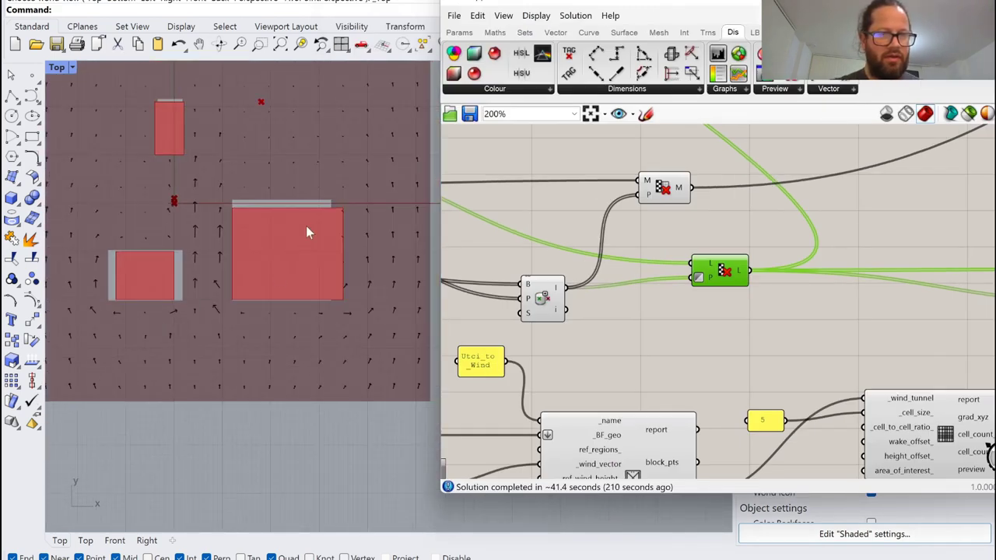
scroll(224, 169, "up", 4)
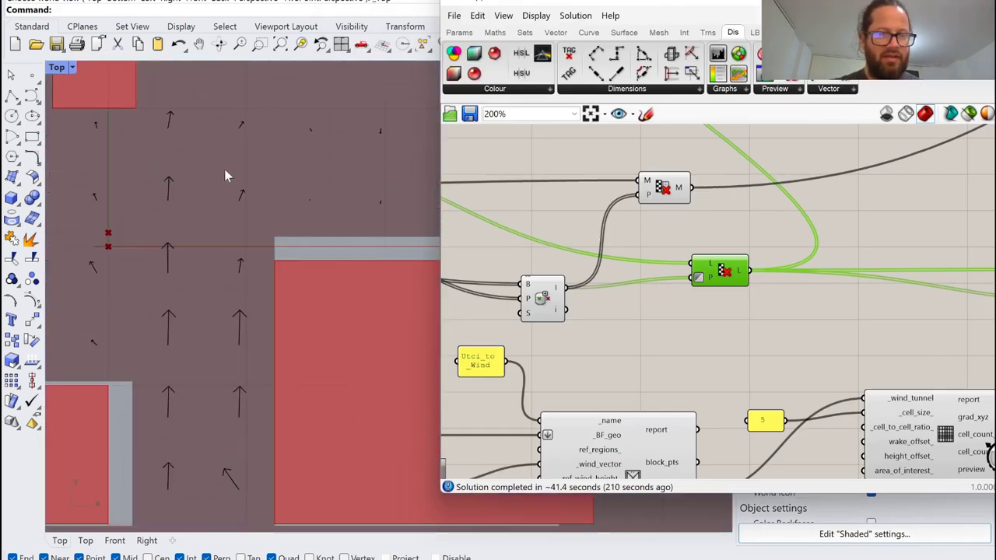
scroll(206, 199, "down", 2)
scroll(222, 333, "down", 2)
scroll(206, 307, "up", 4)
scroll(206, 307, "down", 3)
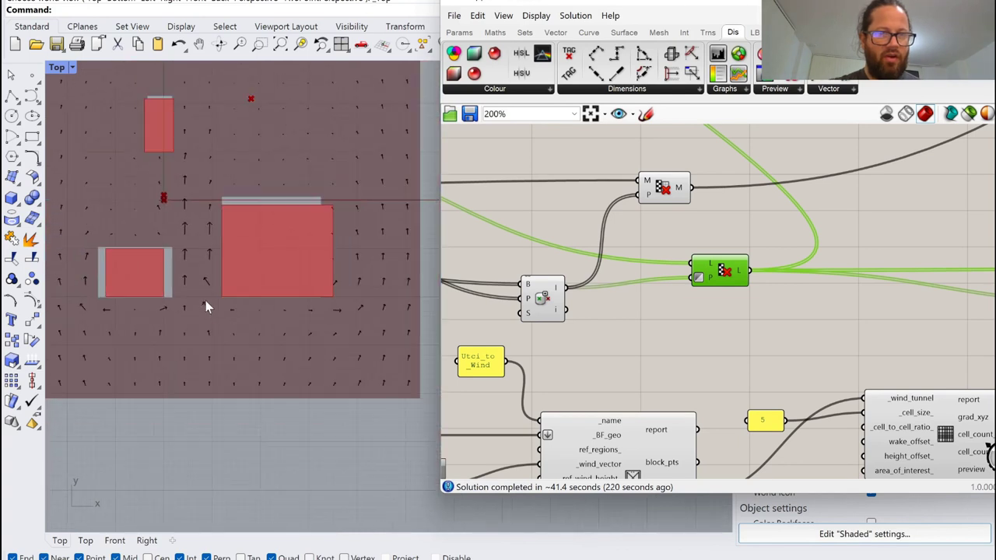
Step: Trace the definition from the wind velocity values and Vector Length component to the UTCI component's _wind_vel_ input
scroll(676, 358, "down", 6)
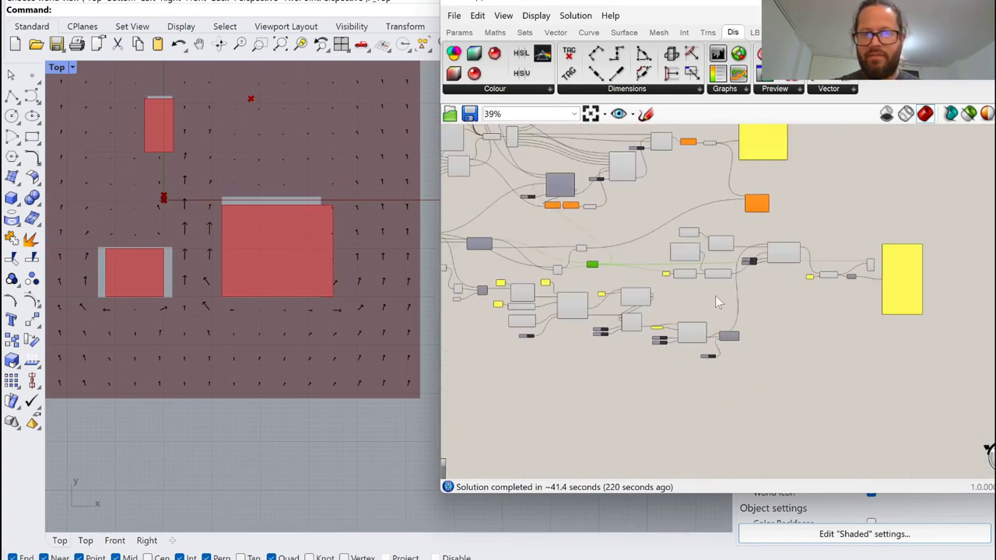
scroll(802, 274, "up", 5)
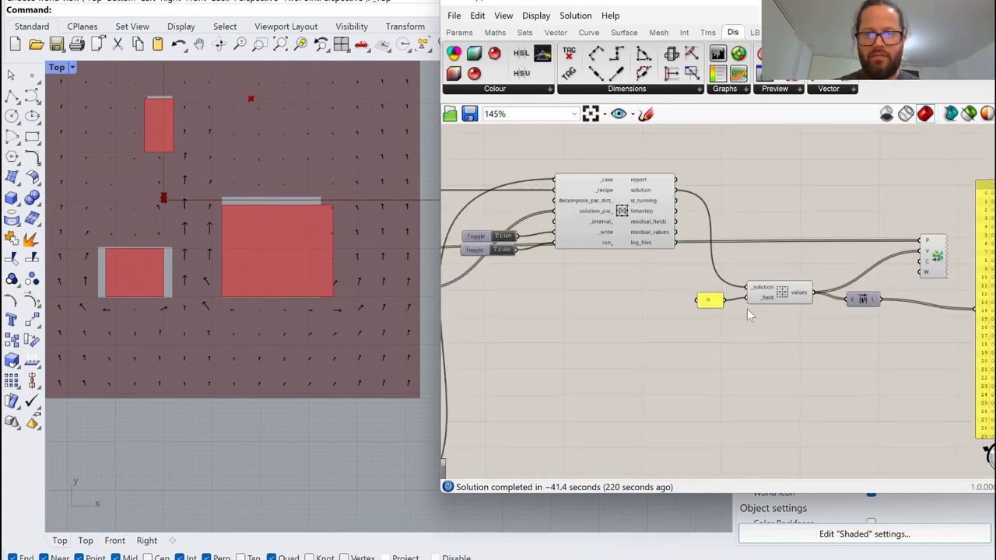
scroll(746, 309, "down", 2)
scroll(807, 331, "up", 2)
mouse_move(806, 359)
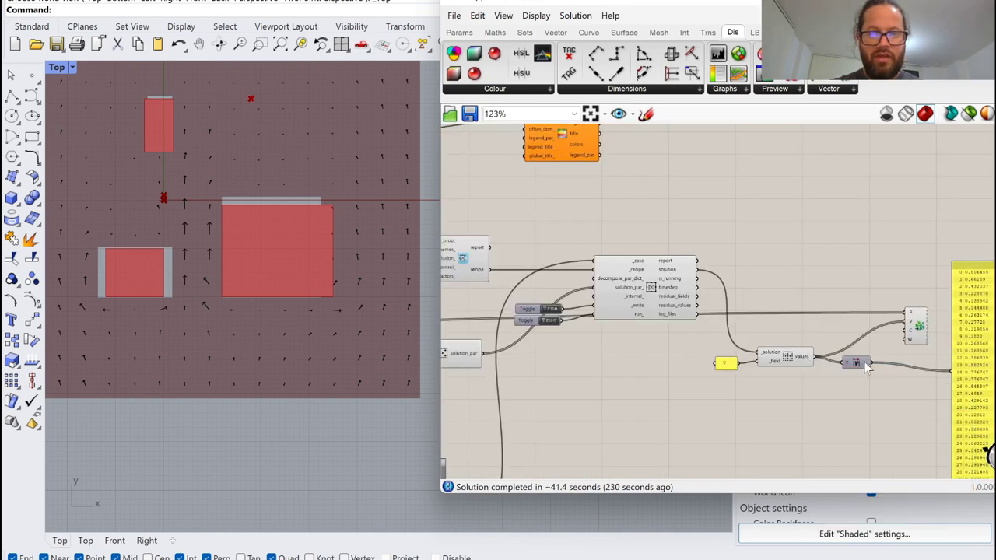
scroll(856, 365, "down", 5)
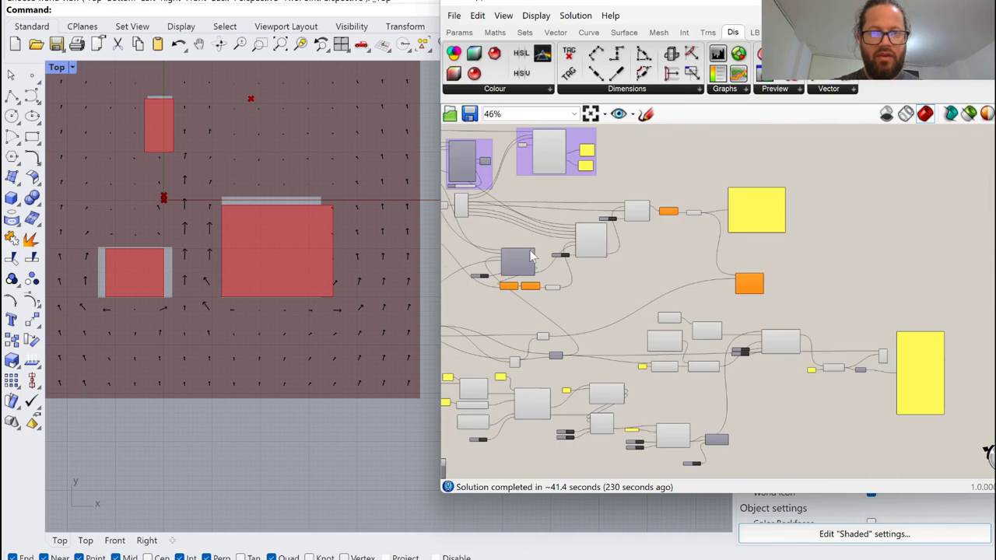
scroll(531, 257, "up", 6)
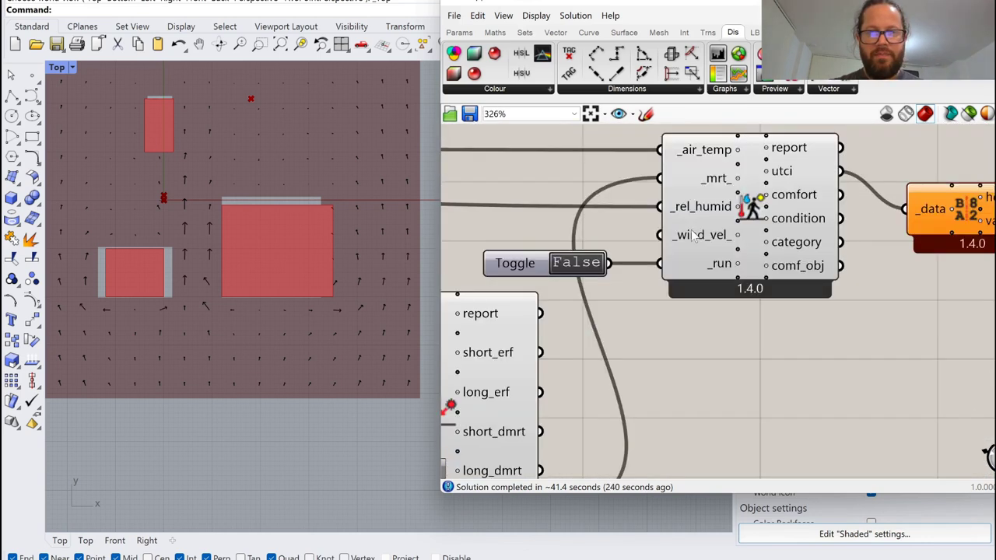
Step: Read through the list of wind speeds in the panel fed by Vector Length, down to its last entry
scroll(693, 235, "down", 6)
scroll(863, 350, "up", 3)
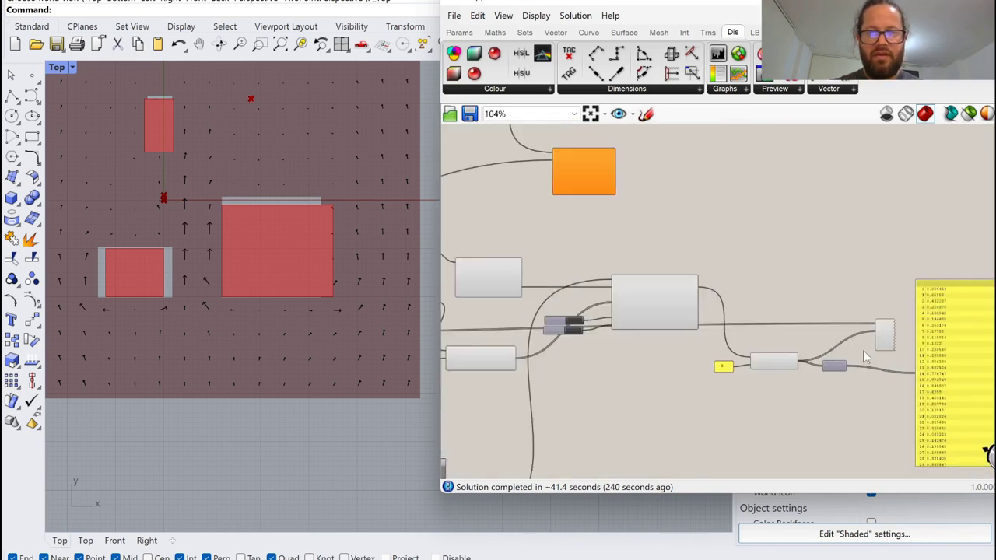
scroll(863, 350, "up", 3)
scroll(972, 342, "down", 2)
right_click_drag(972, 342, 856, 256)
left_click_drag(961, 207, 958, 253)
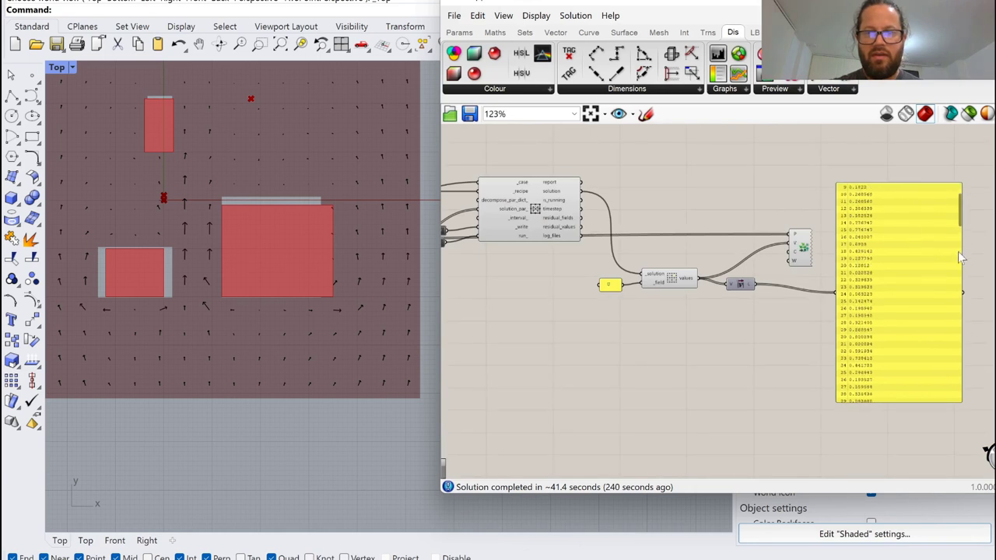
scroll(961, 259, "down", 10)
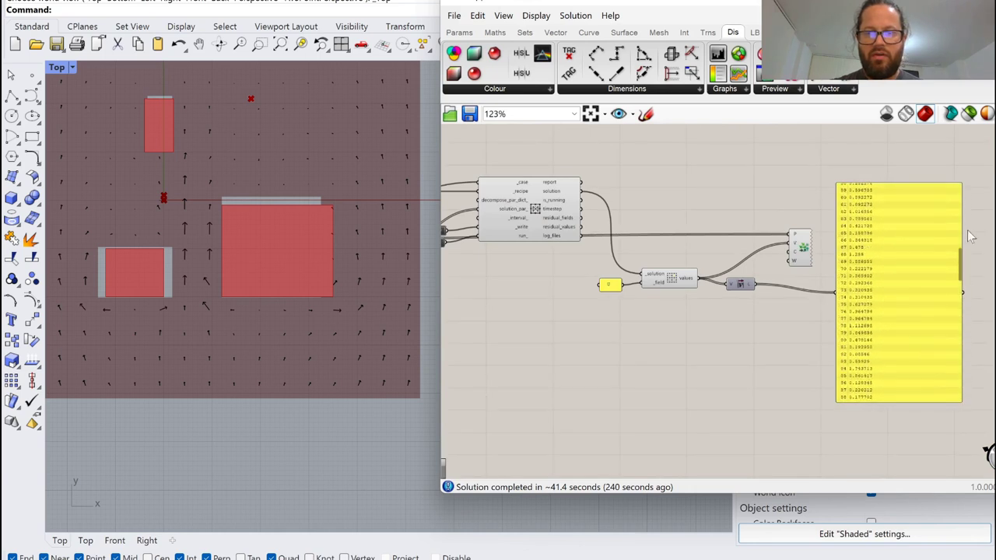
scroll(970, 236, "down", 15)
scroll(848, 385, "up", 7)
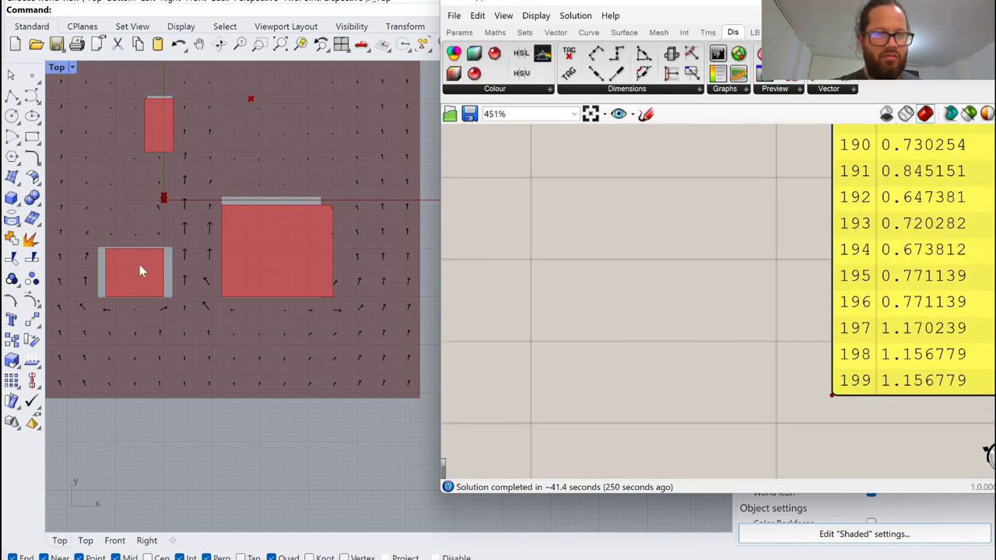
Step: Move the Vector Length component up into the empty area above the wind simulation's post-processing component
scroll(703, 342, "down", 15)
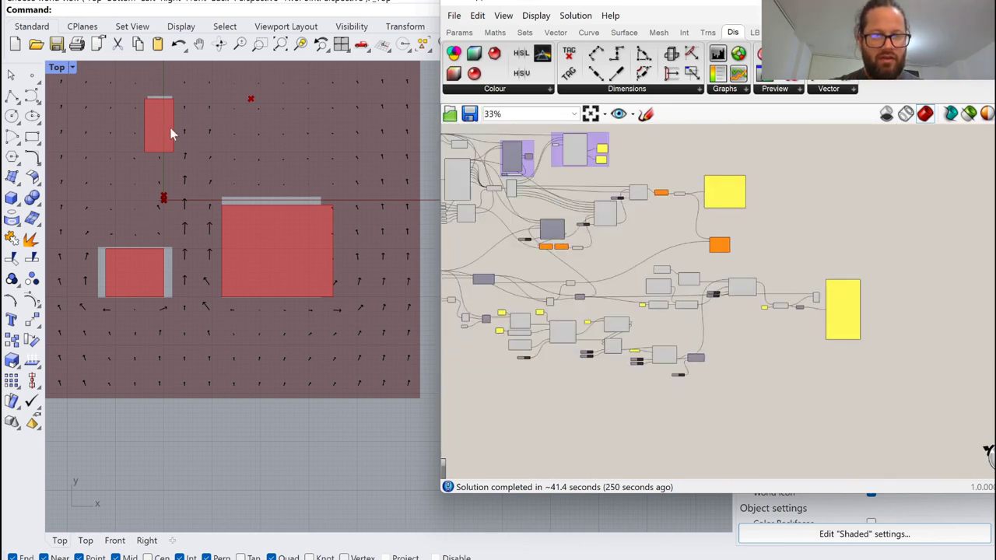
scroll(773, 265, "up", 7)
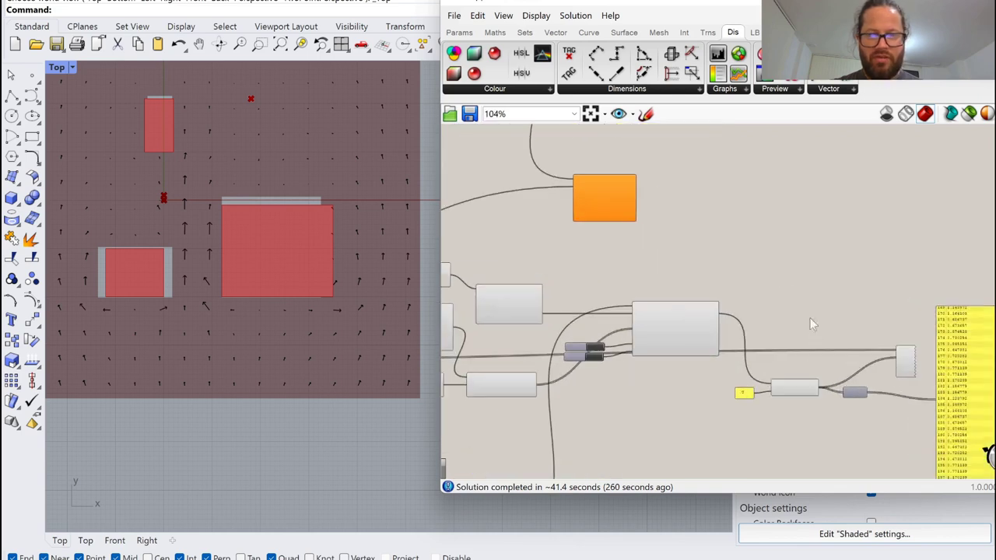
scroll(826, 366, "down", 2)
left_click_drag(848, 385, 797, 274)
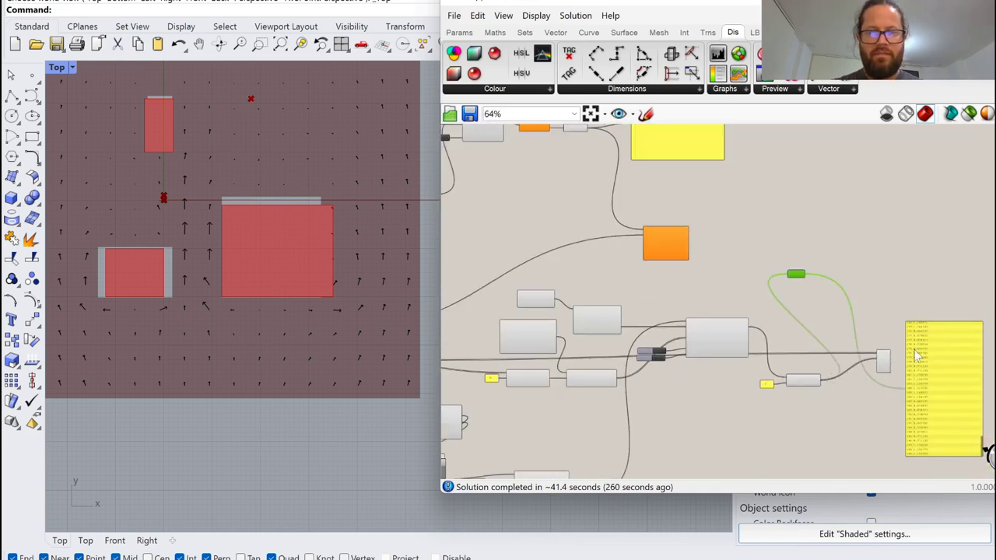
Step: Insert a relay on the Vector Length output wire, place it above the component, and remove its link to the values panel
scroll(808, 288, "down", 4)
scroll(815, 294, "up", 5)
double_click(818, 283)
scroll(908, 296, "up", 4)
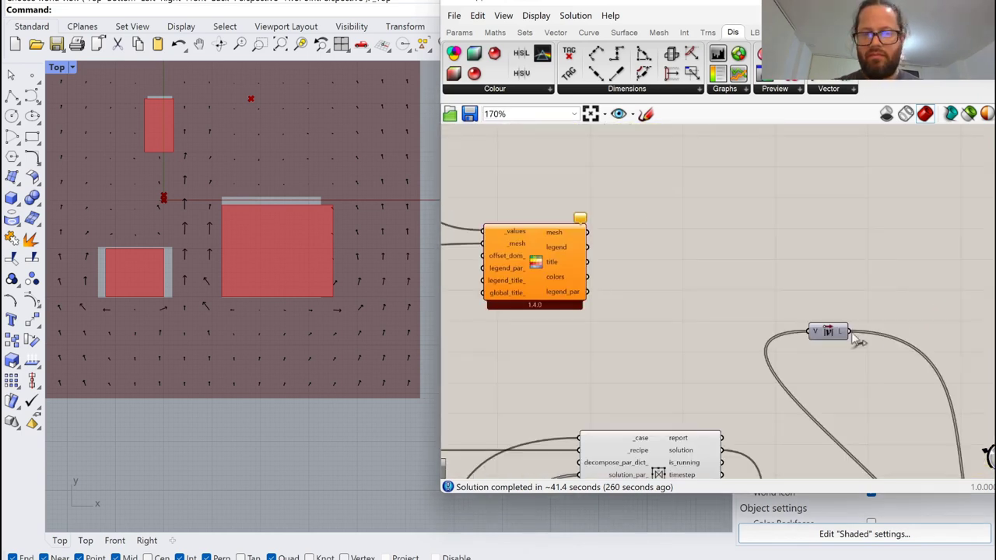
double_click(850, 332)
left_click_drag(850, 332, 763, 219)
right_click(776, 223)
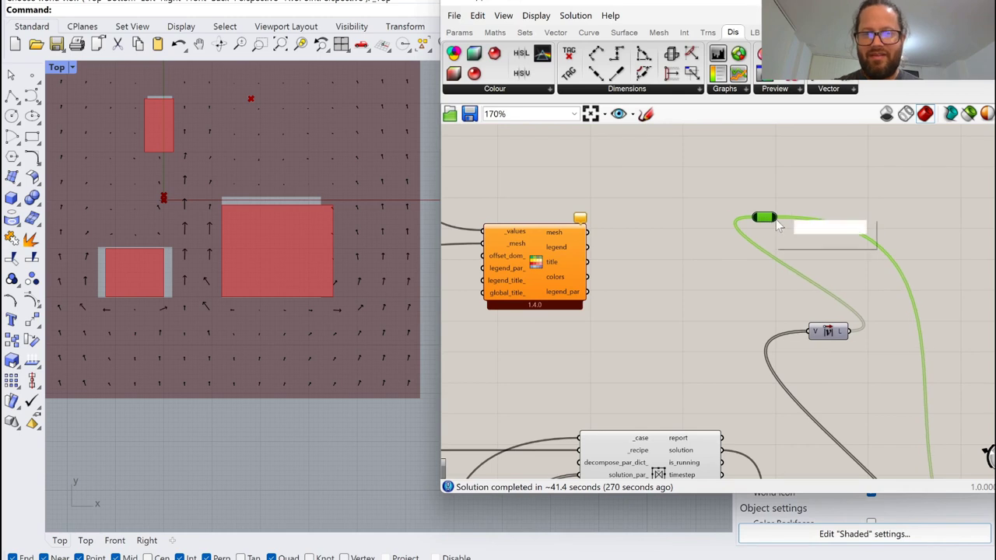
left_click(811, 242)
Step: Place the relay beside the solar MRT component and connect its output to the UTCI component's _wind_vel_ input
scroll(878, 337, "down", 5)
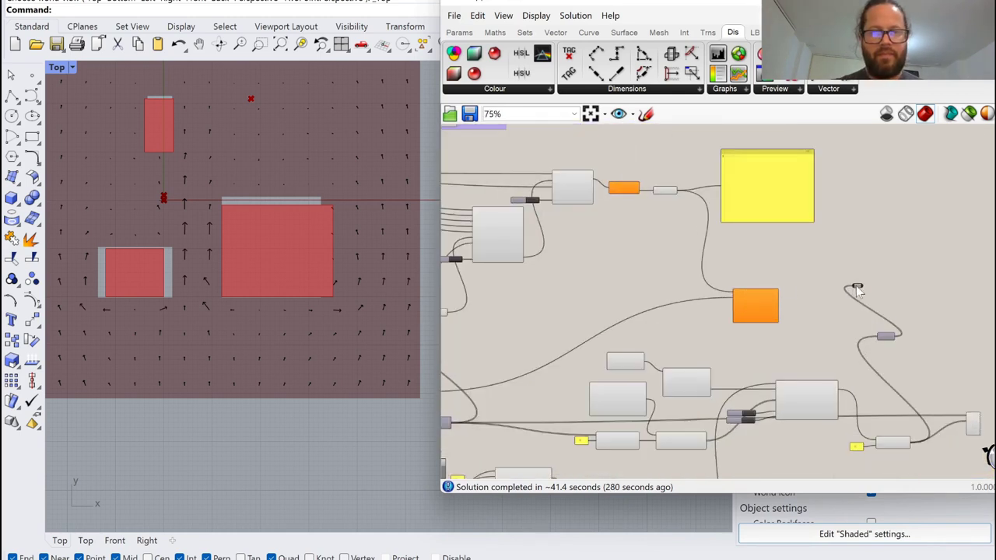
left_click_drag(857, 286, 491, 289)
scroll(628, 252, "down", 2)
scroll(452, 237, "up", 2)
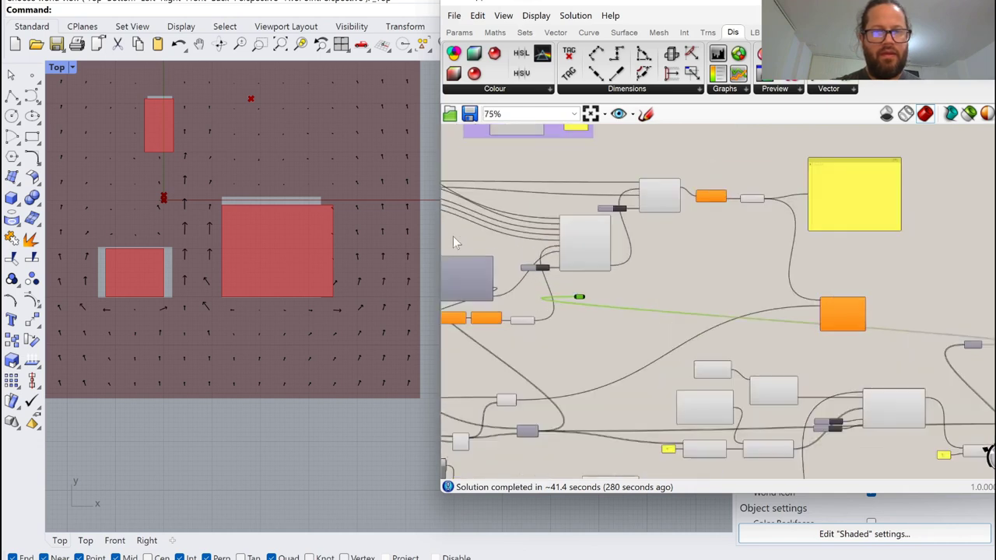
scroll(543, 258, "up", 4)
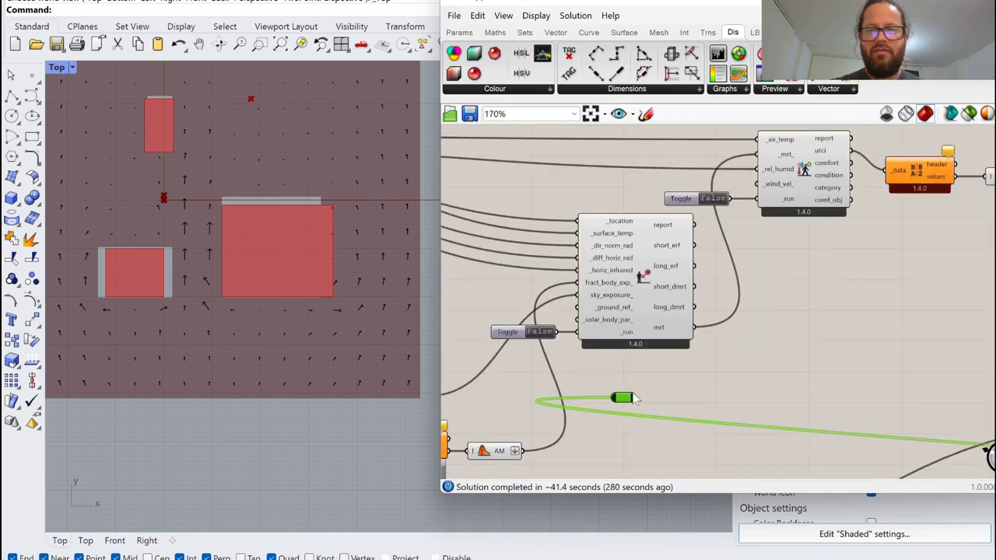
mouse_move(638, 400)
left_mouse_down()
mouse_move(750, 288)
mouse_move(760, 186)
left_mouse_up()
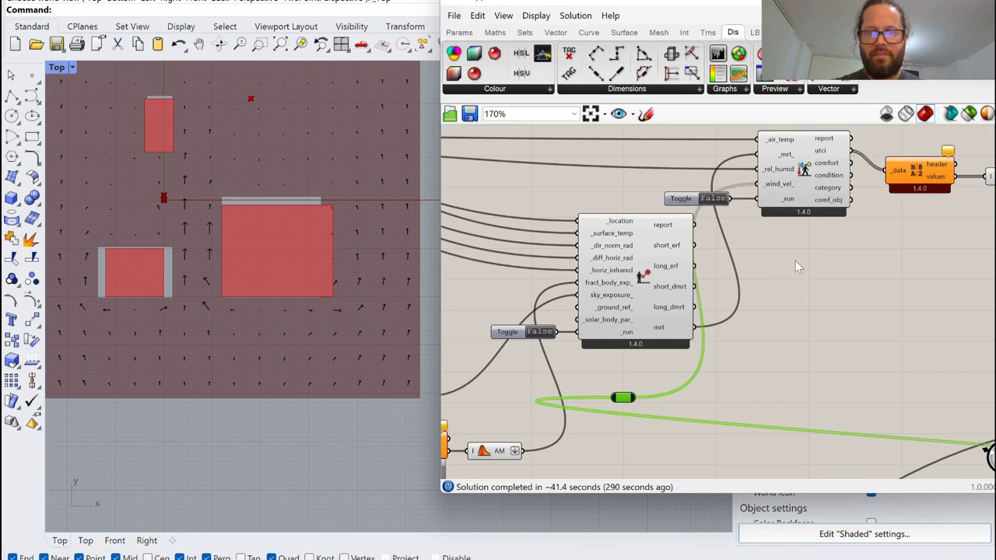
left_click_drag(627, 400, 806, 342)
Step: Run the solar MRT component and the UTCI component by switching their run toggles to True
scroll(817, 267, "down", 5)
scroll(603, 330, "up", 7)
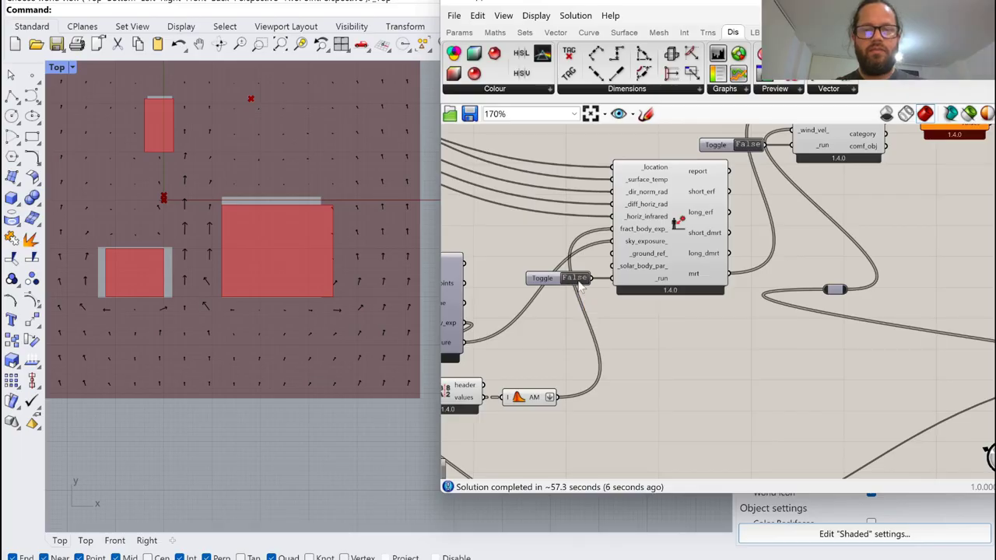
scroll(723, 349, "down", 2)
scroll(690, 306, "up", 3)
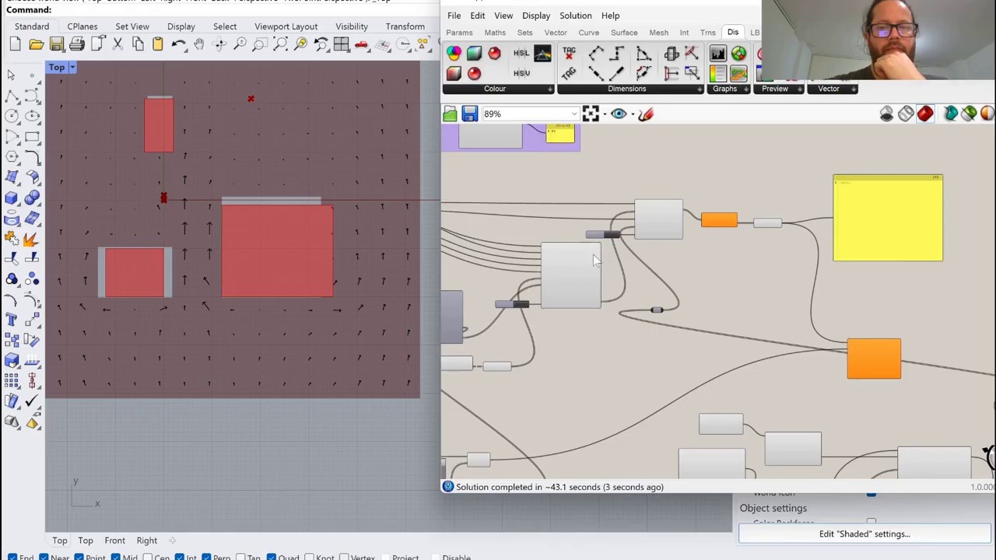
scroll(622, 241, "up", 5)
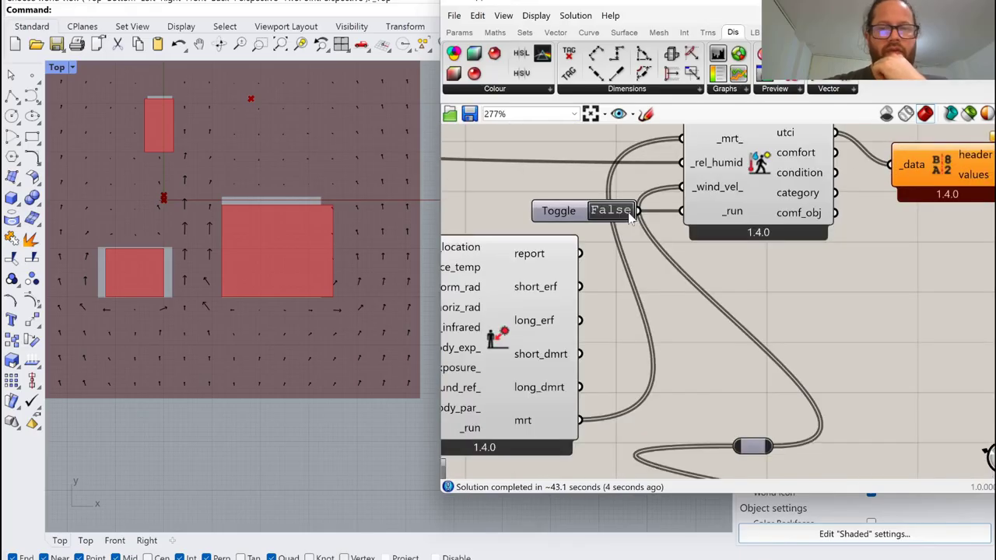
scroll(596, 263, "up", 1)
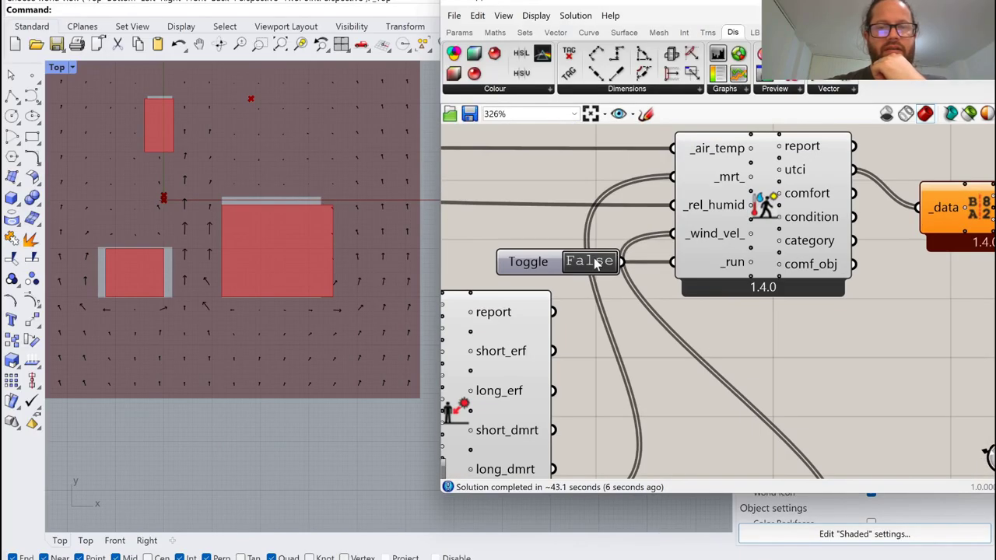
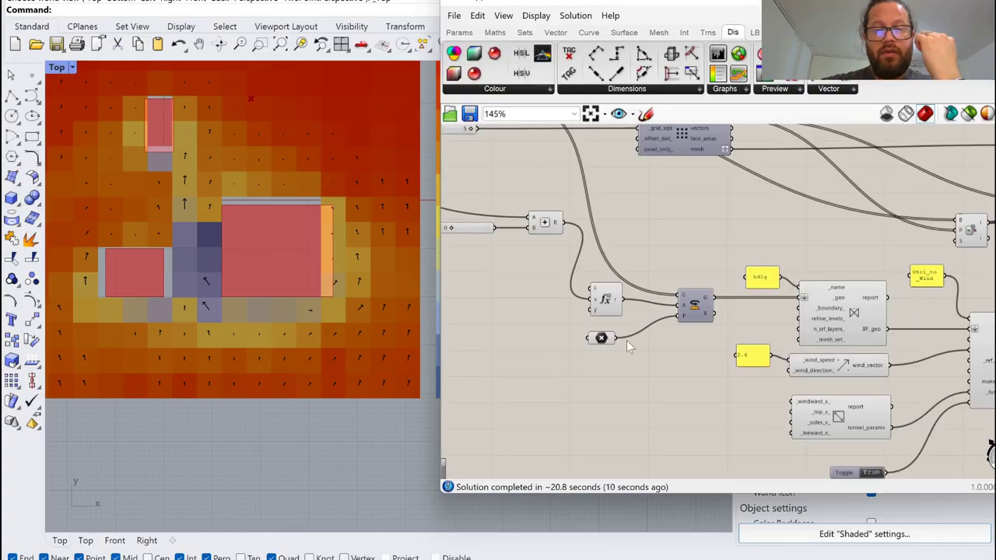
Step: Try hiding the preview of the Brep parameter that holds the three buildings
scroll(626, 340, "down", 3)
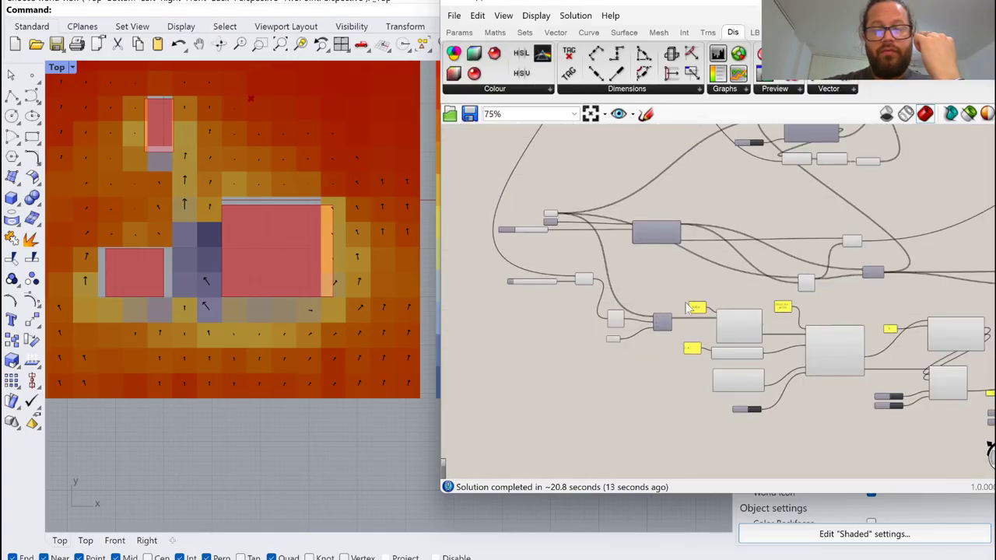
scroll(688, 308, "down", 2)
scroll(838, 302, "up", 2)
scroll(752, 277, "up", 5)
scroll(745, 290, "down", 8)
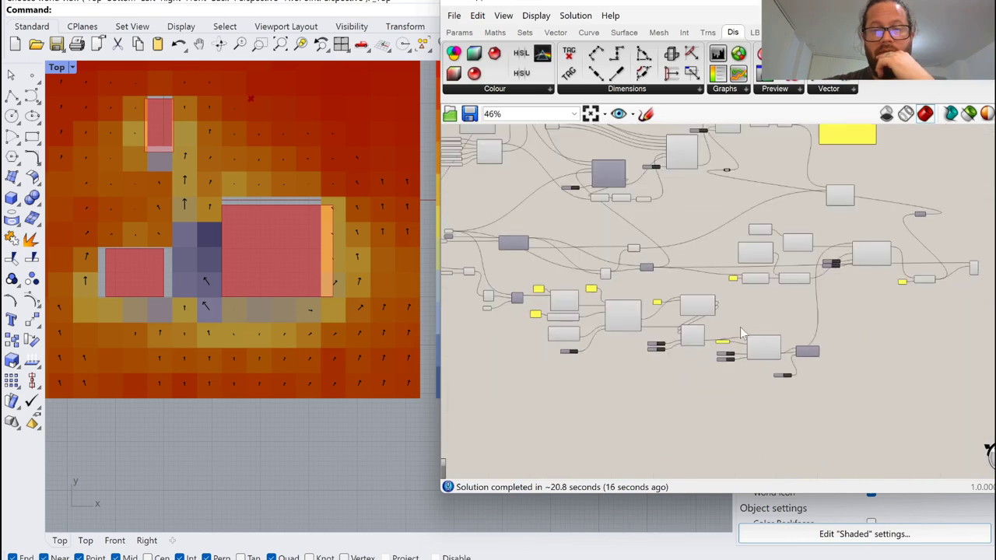
scroll(787, 280, "down", 3)
scroll(600, 243, "up", 10)
left_click(584, 236)
key("ctrl+q")
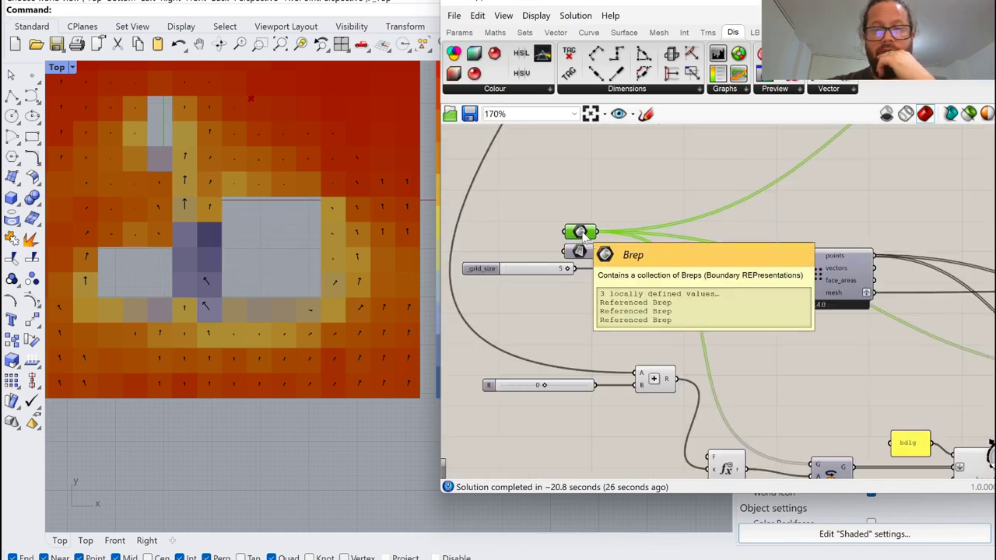
right_click(584, 236)
left_click(623, 255)
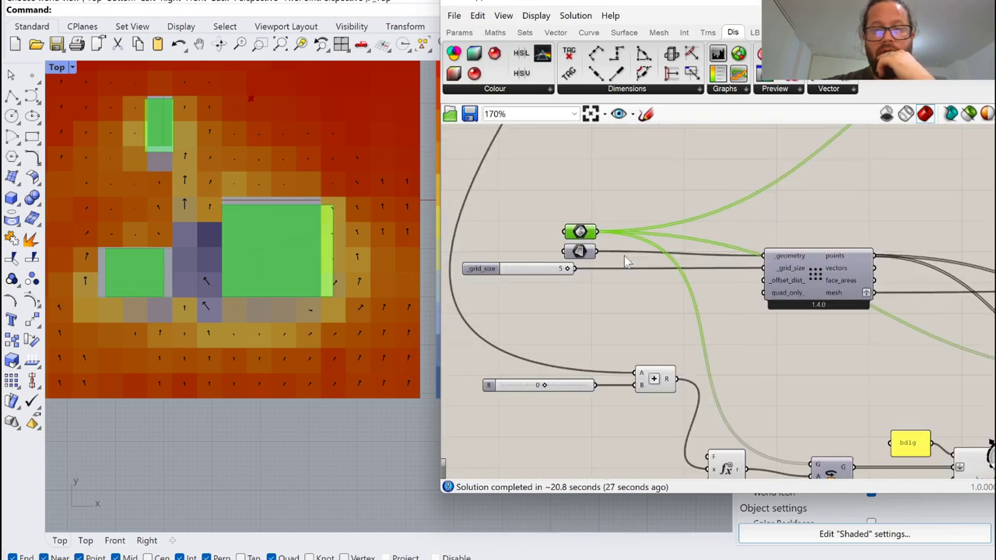
right_click(584, 254)
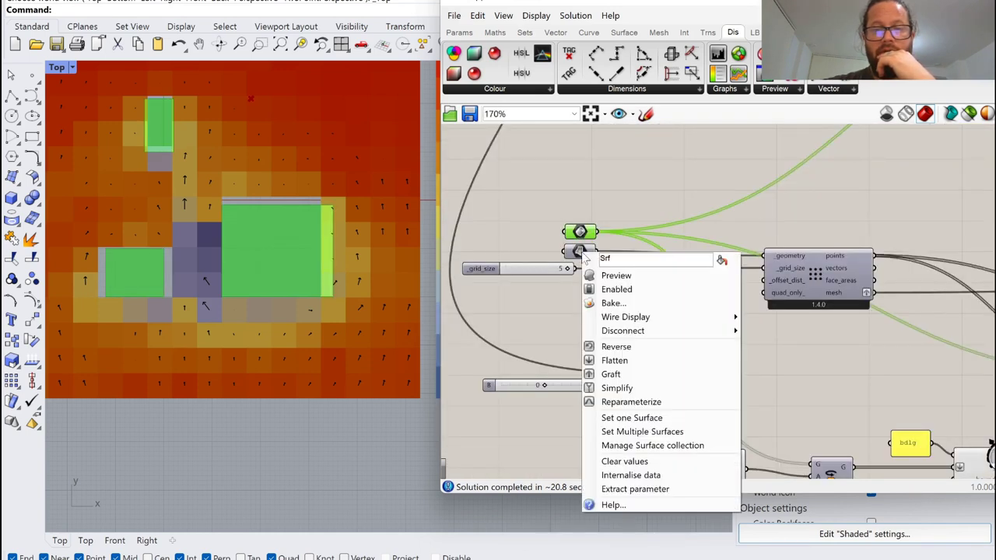
left_click(608, 183)
Step: Turn off the preview of the Cull Pattern component on the mesh branch and inspect the coloured UTCI map with its legend
scroll(296, 280, "down", 5)
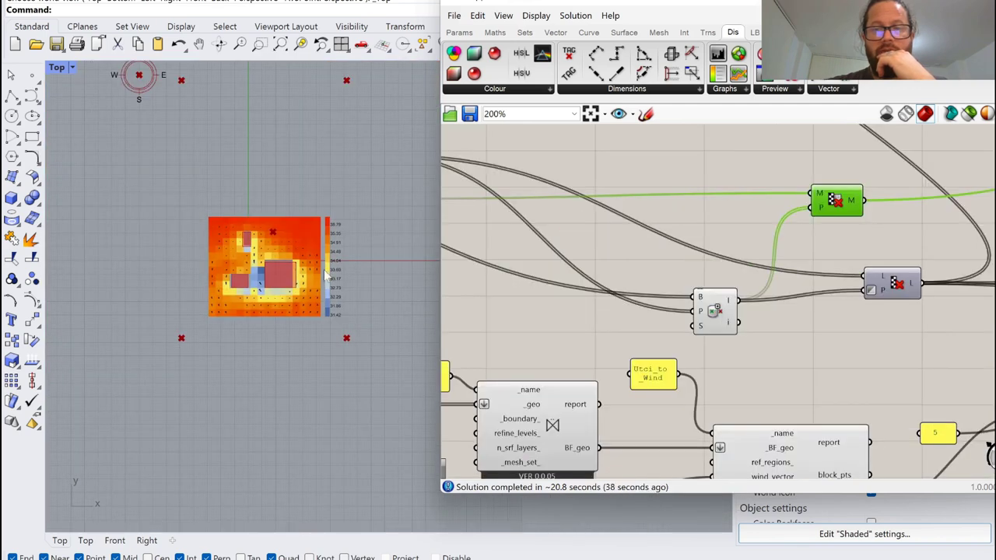
scroll(290, 237, "up", 5)
scroll(238, 229, "down", 2)
scroll(284, 366, "up", 3)
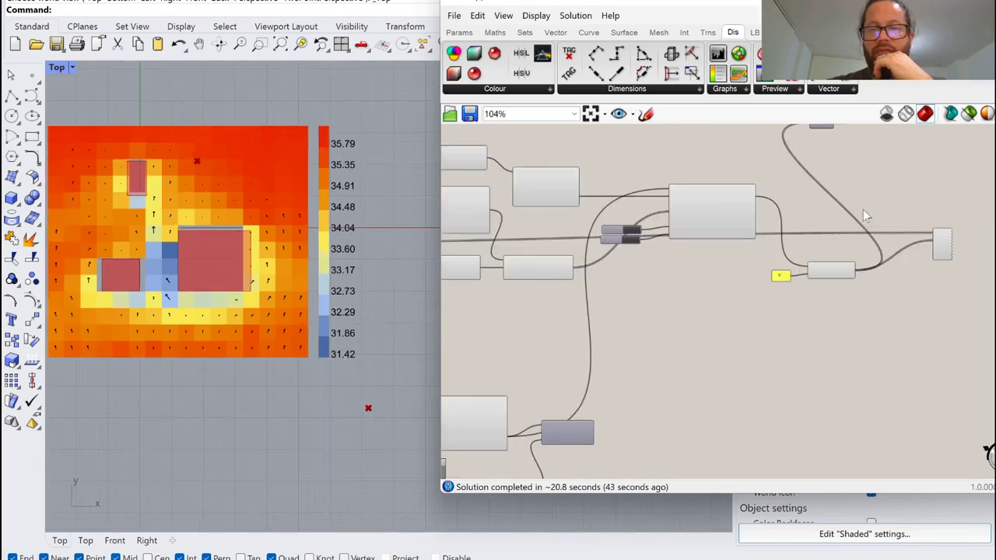
Step: Insert a Multiplication component between the field values and the vector display's V input, and drive its B input with a slider set to 2
scroll(862, 209, "up", 3)
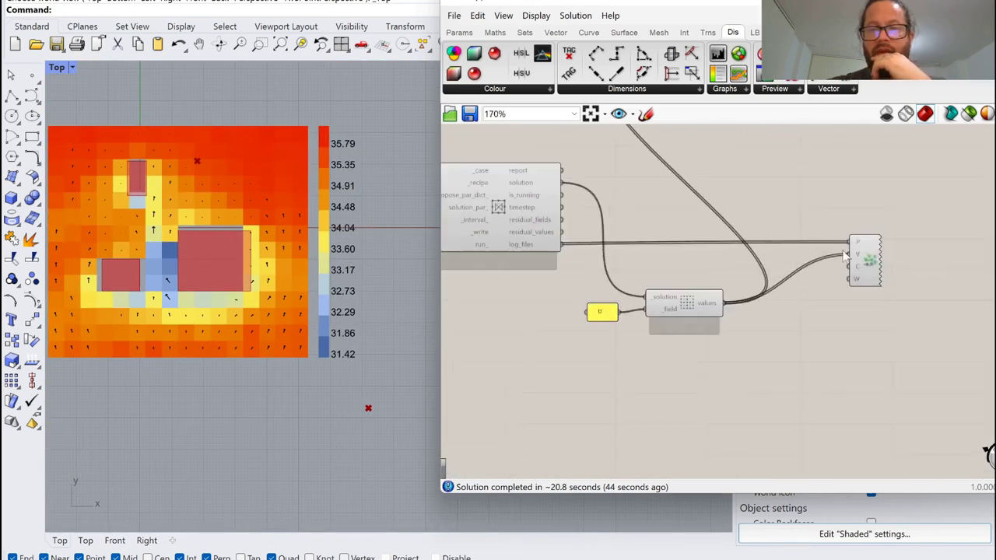
scroll(846, 257, "up", 5)
mouse_move(870, 261)
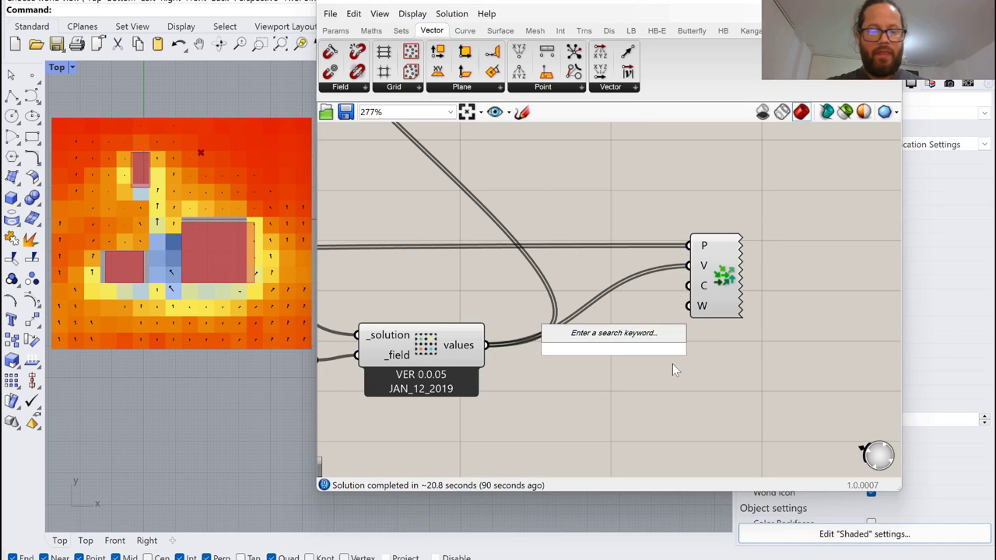
type("mu")
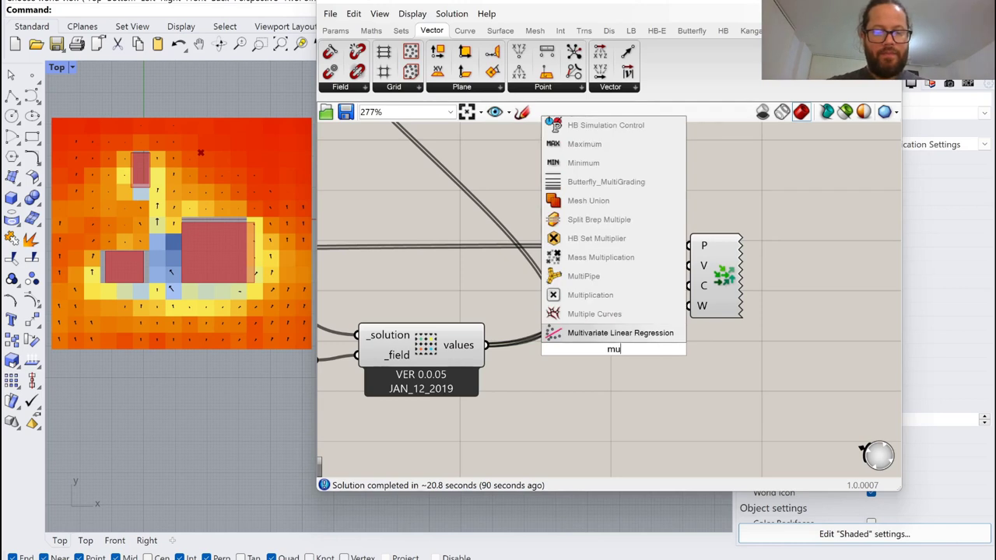
left_click(589, 295)
left_click_drag(487, 345, 581, 340)
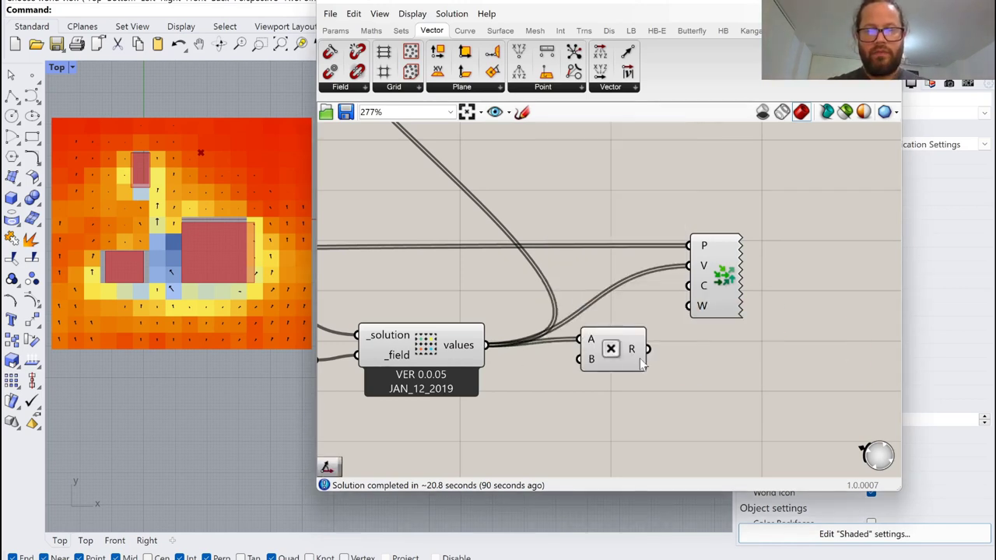
left_click_drag(674, 314, 688, 266)
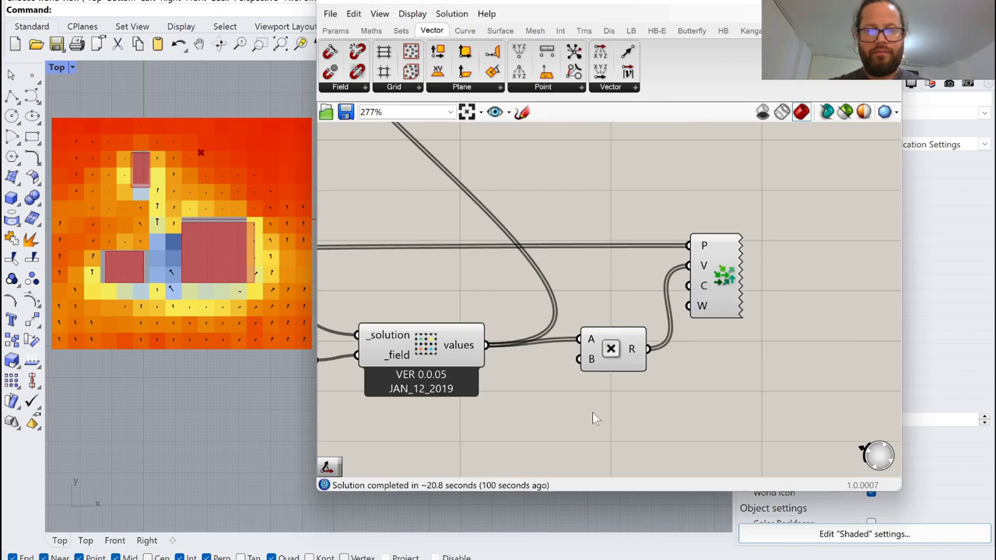
double_click(589, 413)
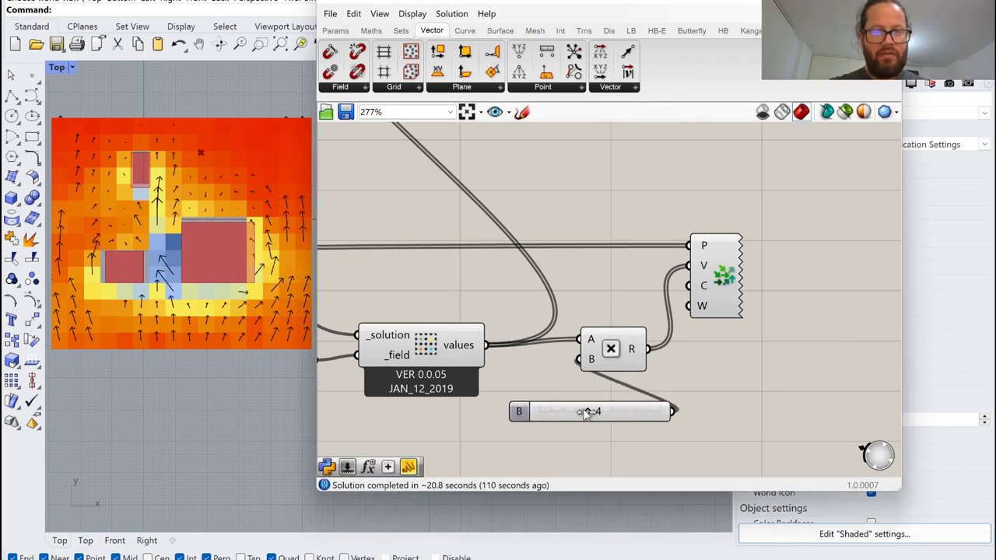
left_click_drag(588, 410, 571, 414)
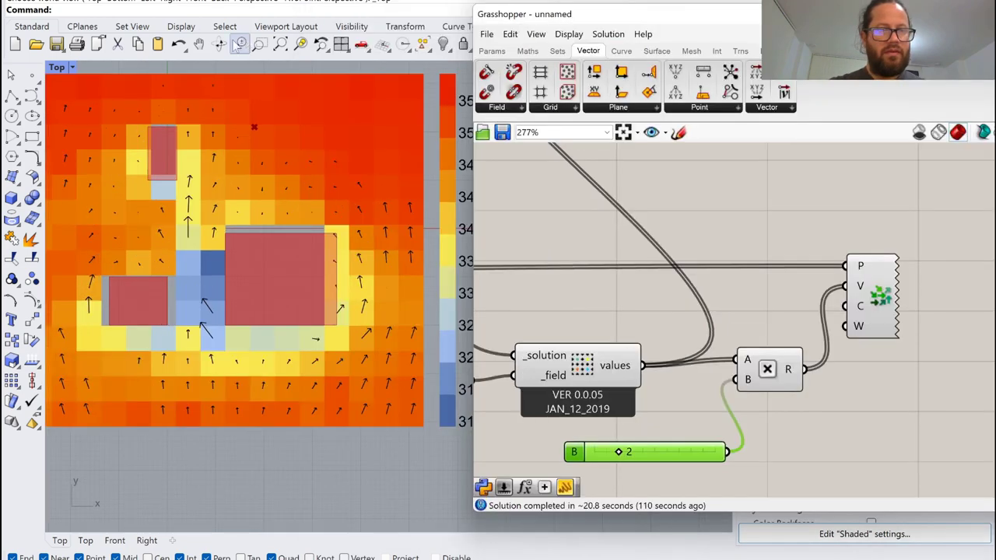
Step: Examine the UTCI map and the scaled wind vectors around the three buildings from above and from oblique viewpoints
left_click(219, 44)
left_click_drag(195, 327, 261, 334)
scroll(283, 382, "up", 5)
scroll(284, 317, "down", 3)
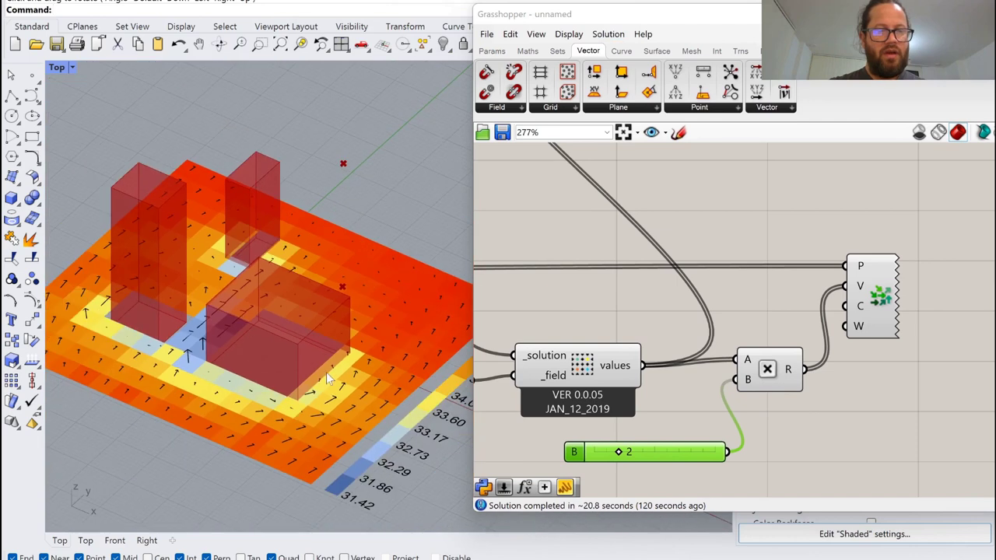
scroll(326, 372, "up", 3)
right_click_drag(365, 379, 366, 380)
right_click_drag(212, 329, 283, 348)
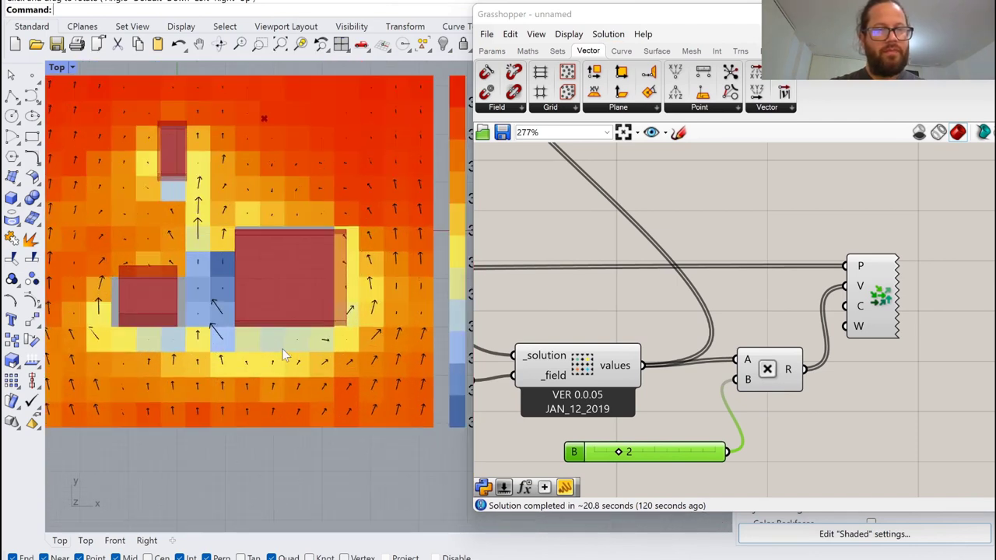
scroll(237, 285, "down", 5)
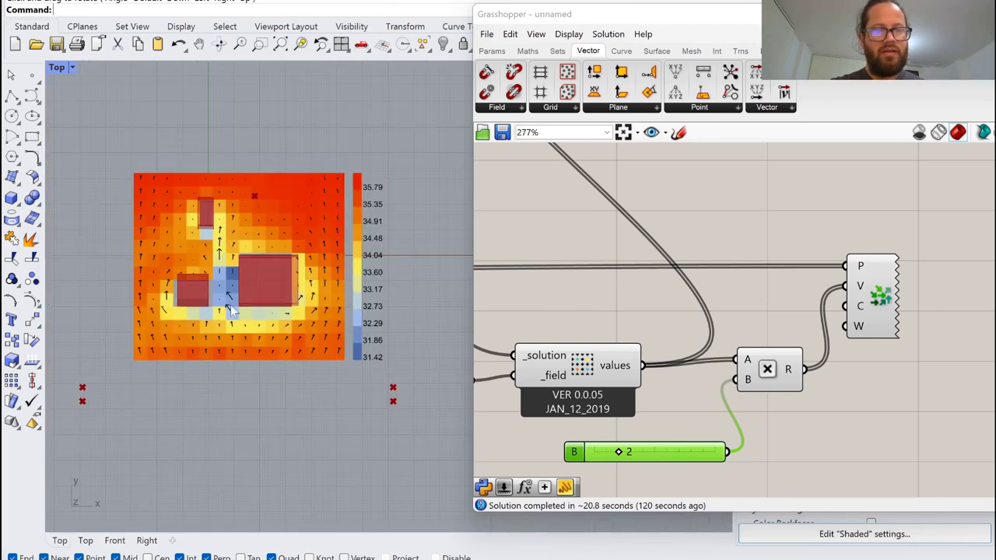
scroll(230, 305, "up", 9)
scroll(226, 292, "down", 8)
right_click_drag(227, 291, 243, 308, "ctrl+shift")
scroll(226, 286, "up", 9)
scroll(226, 281, "down", 10)
scroll(251, 307, "down", 6)
scroll(312, 301, "up", 3)
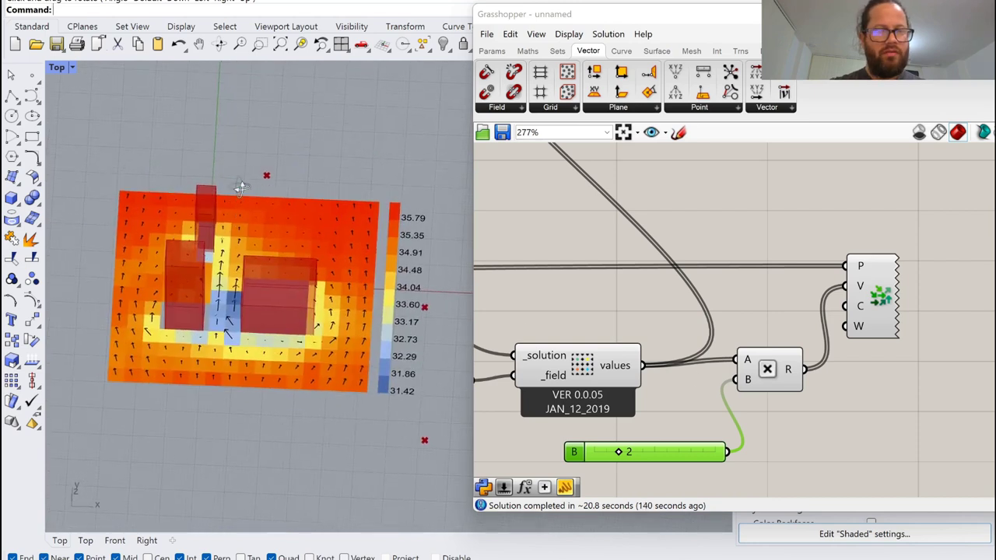
right_click_drag(313, 302, 224, 182, "ctrl+shift")
scroll(215, 278, "down", 3)
scroll(214, 278, "up", 5)
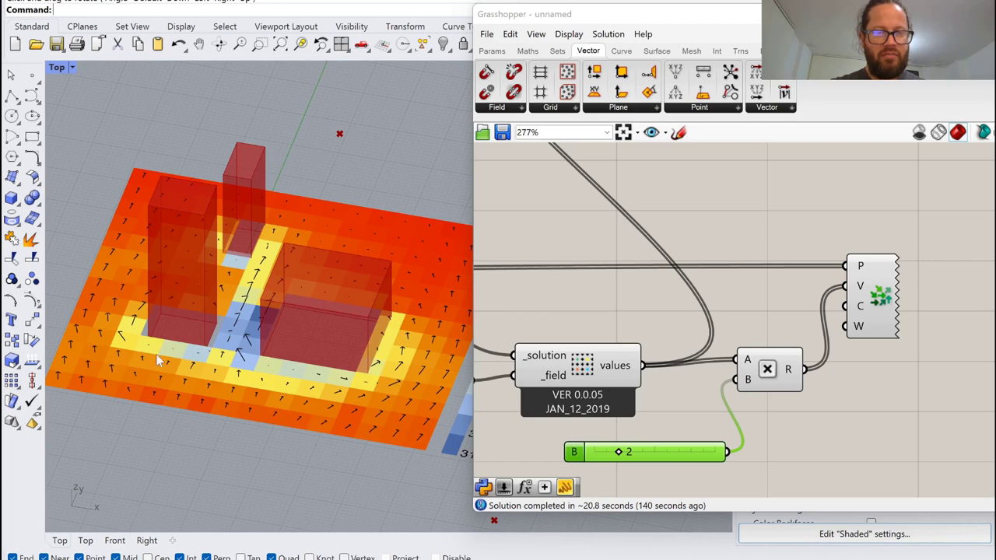
scroll(201, 354, "down", 3)
scroll(218, 331, "up", 4)
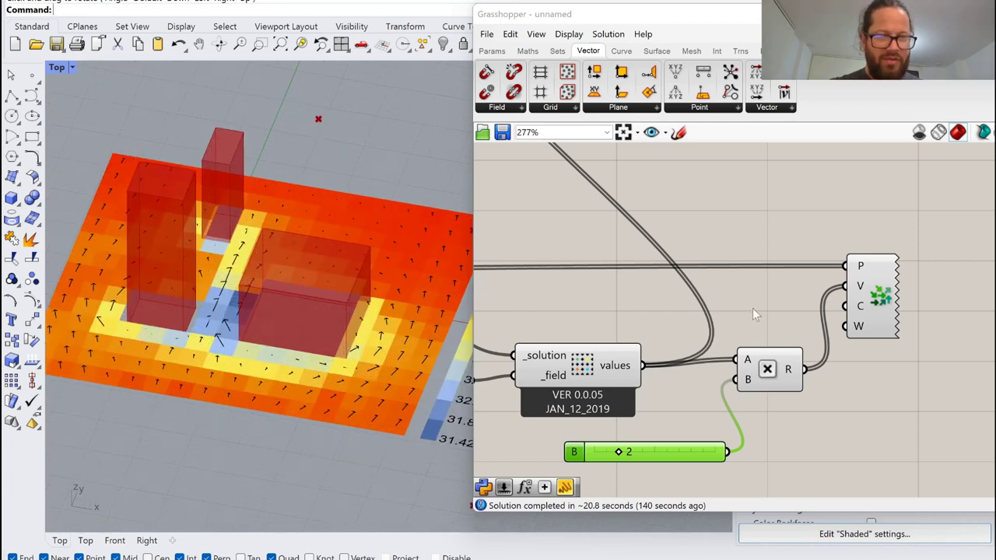
Step: Review the component chain from the Butterfly solver through the field values to the scaled vector display
scroll(638, 324, "down", 4)
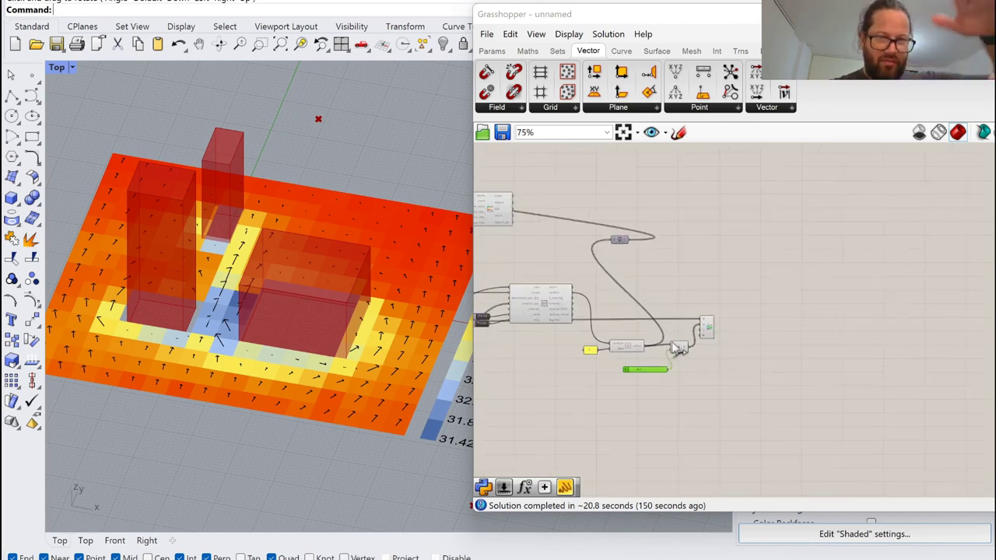
scroll(644, 361, "up", 4)
scroll(726, 323, "down", 4)
scroll(702, 300, "up", 4)
scroll(542, 360, "down", 4)
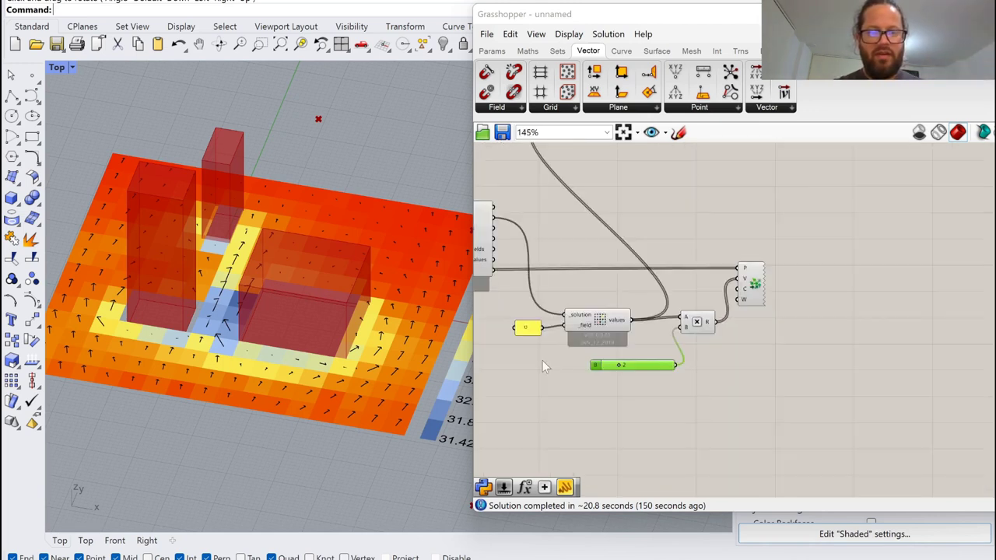
scroll(602, 315, "up", 4)
scroll(883, 324, "down", 4)
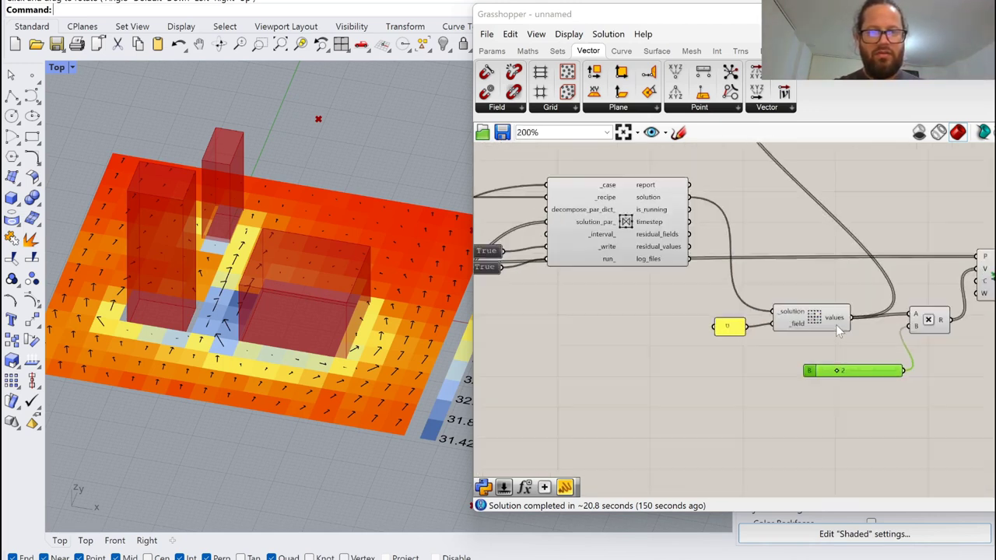
scroll(835, 324, "up", 3)
scroll(677, 309, "down", 4)
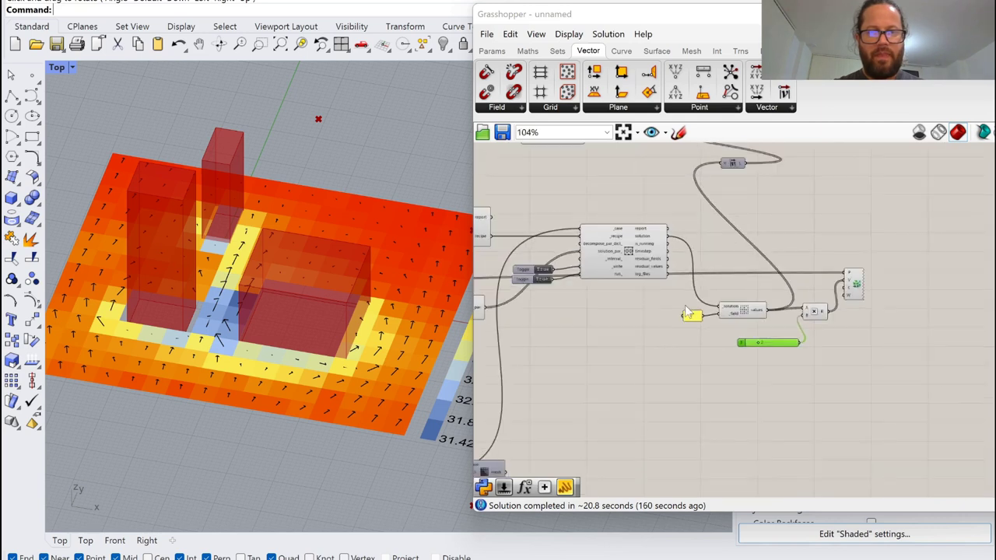
Step: Insert a Move component beside the point-branch cull component, connect the culled points to its G input and turn off its preview
scroll(840, 276, "up", 5)
left_click_drag(838, 272, 932, 268)
scroll(934, 342, "down", 3)
scroll(752, 328, "up", 2)
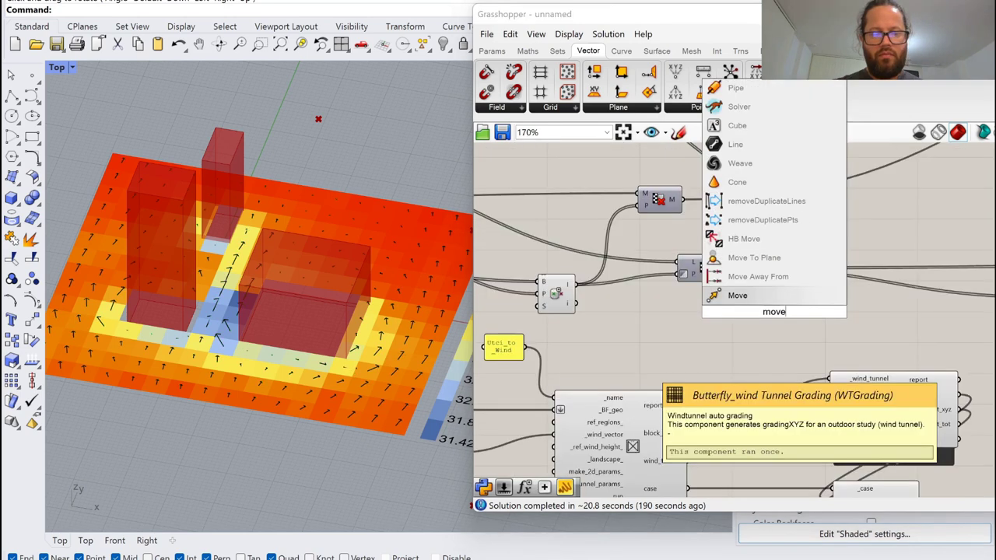
left_click(766, 299)
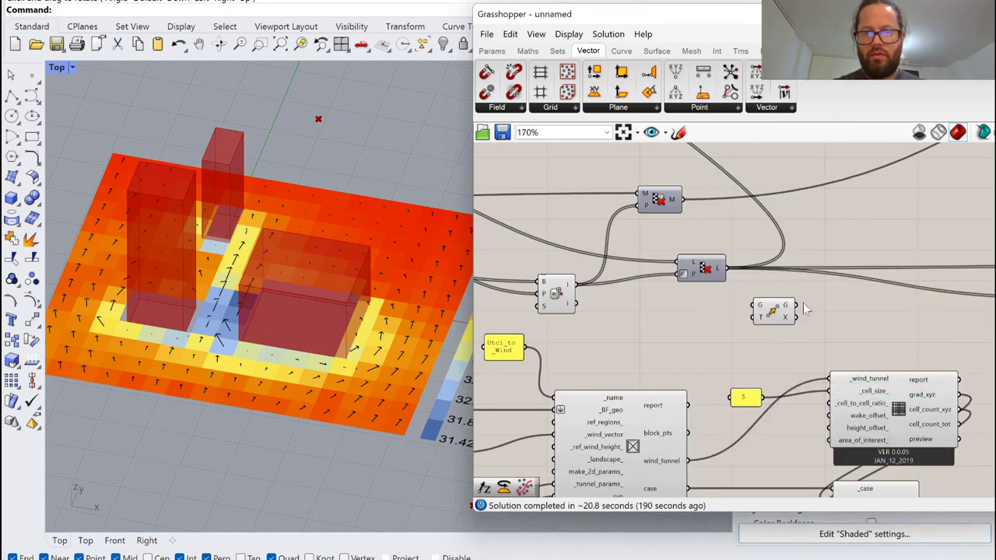
scroll(806, 281, "down", 3)
scroll(805, 280, "up", 5)
left_click_drag(639, 266, 678, 316)
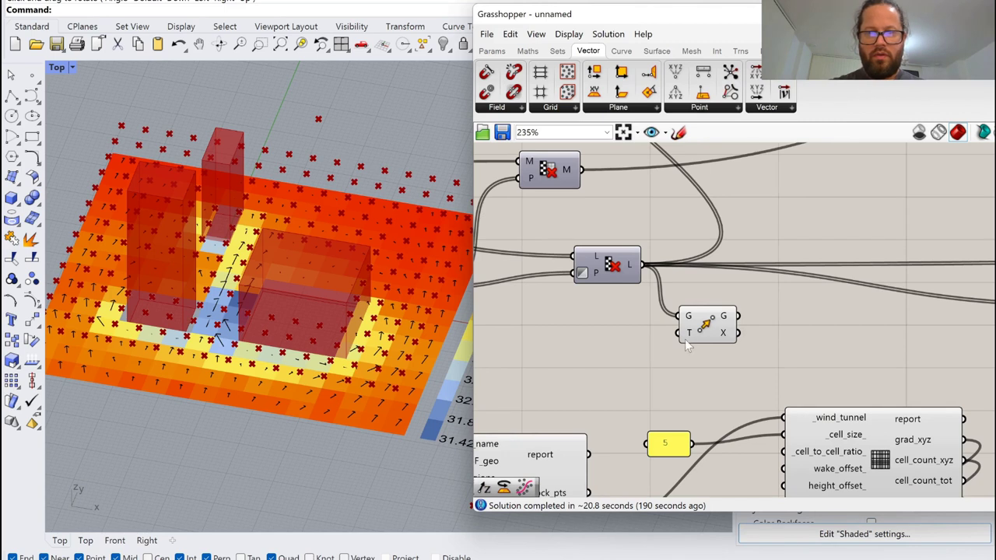
left_click(689, 332)
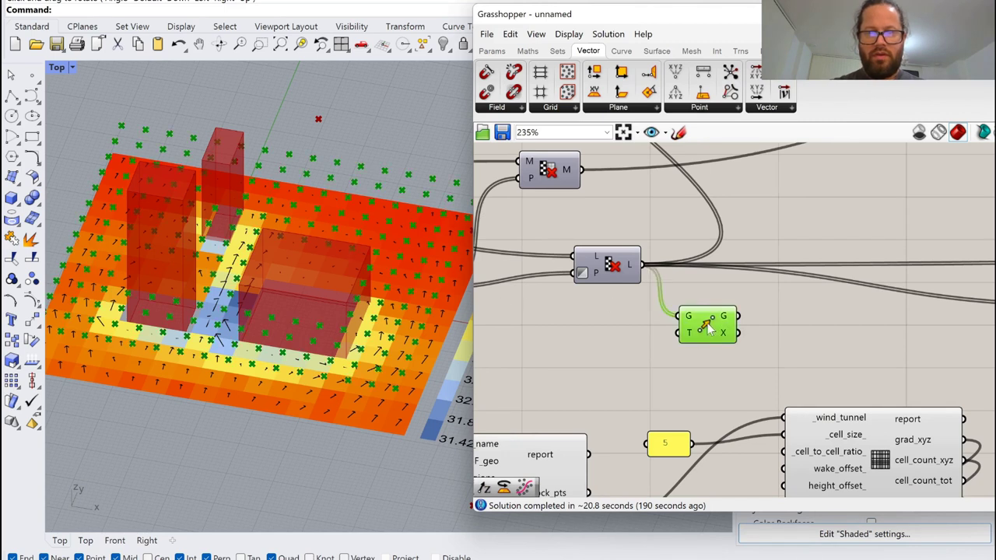
right_click(692, 325)
left_click(735, 347)
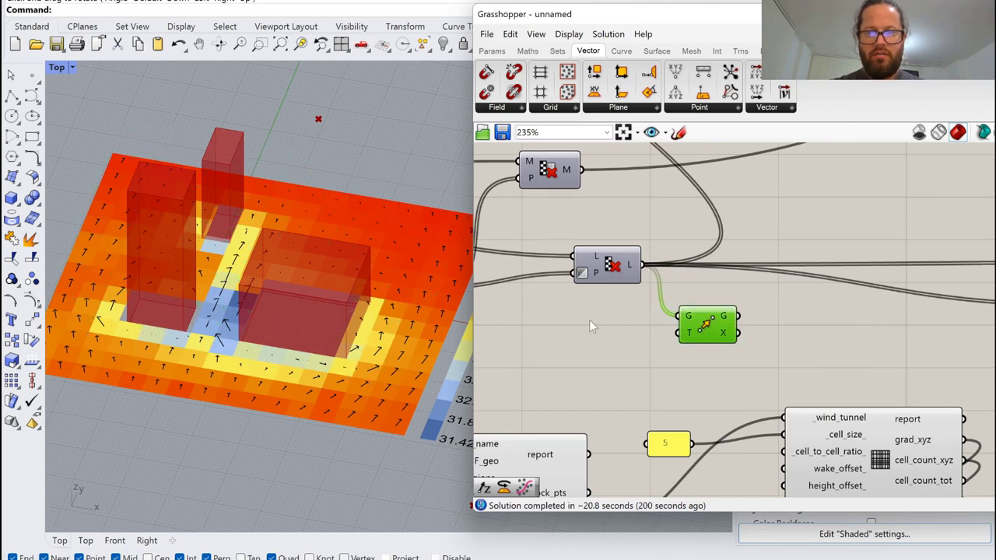
Step: Add a Unit Z vector, connect it to the Move component's T input and place it just beside that component
right_click(692, 336)
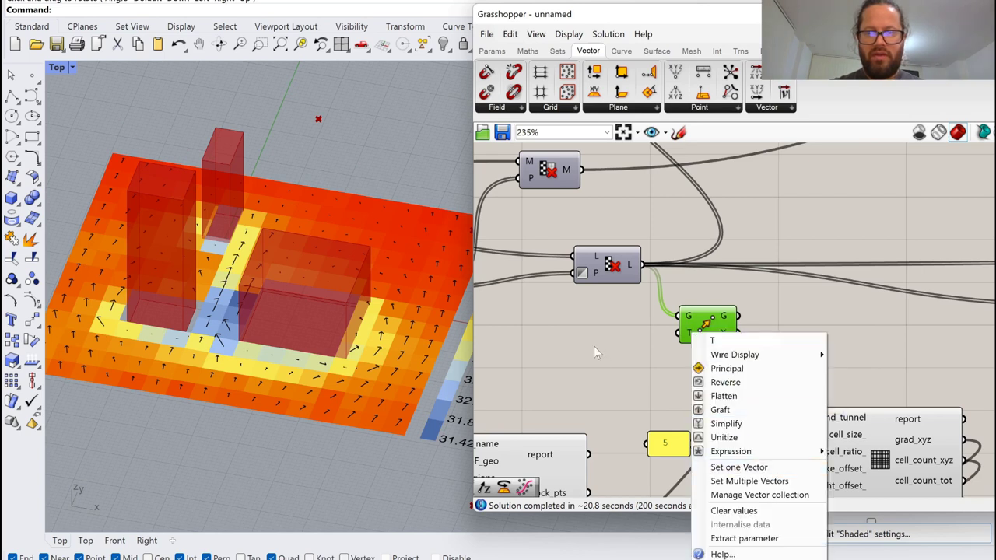
left_click(655, 354)
double_click(578, 320)
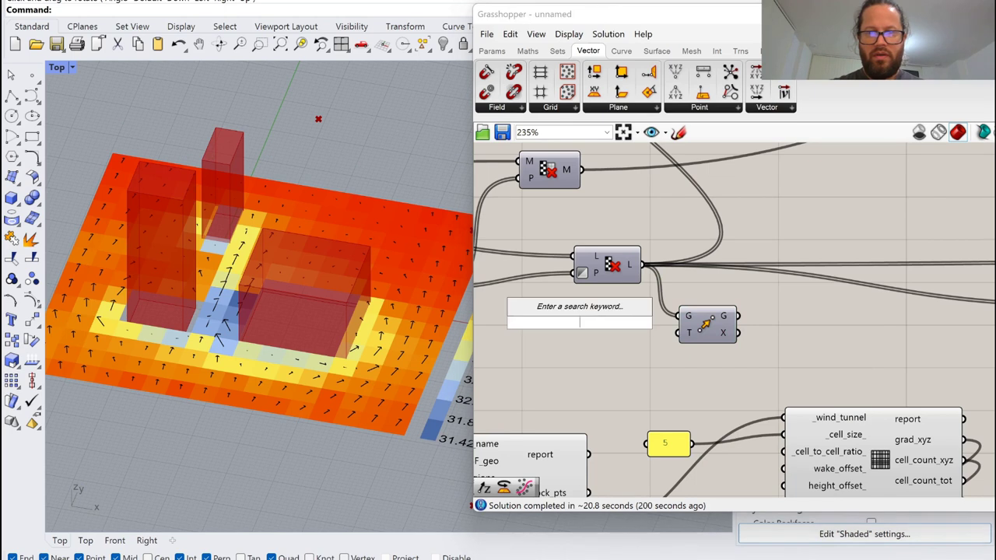
type("unit z")
key("Return")
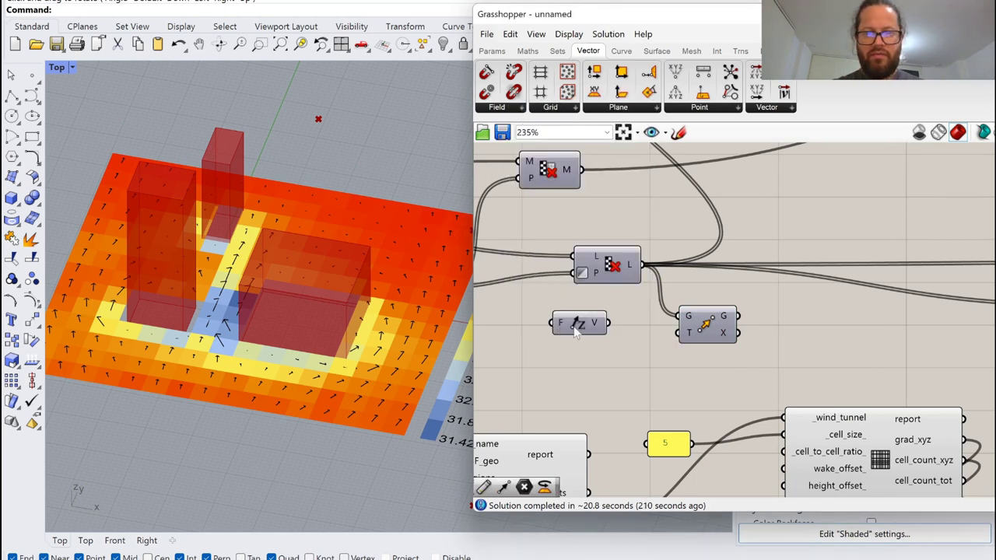
left_click_drag(608, 323, 681, 333)
left_click_drag(579, 323, 618, 335)
Step: Connect the moved points from the Move component's G output to the probes component's _points input
scroll(544, 342, "down", 3)
scroll(684, 350, "up", 1)
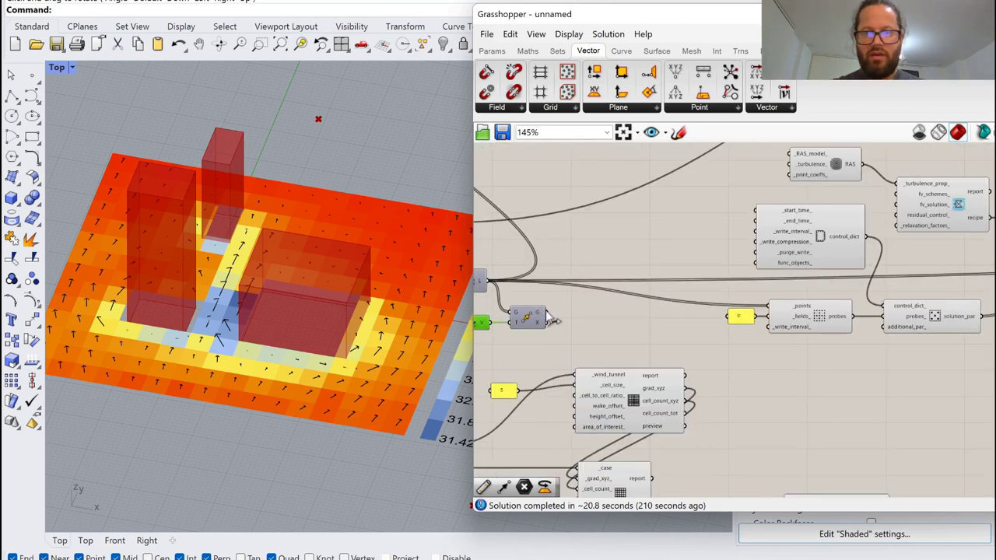
left_click_drag(546, 312, 779, 308)
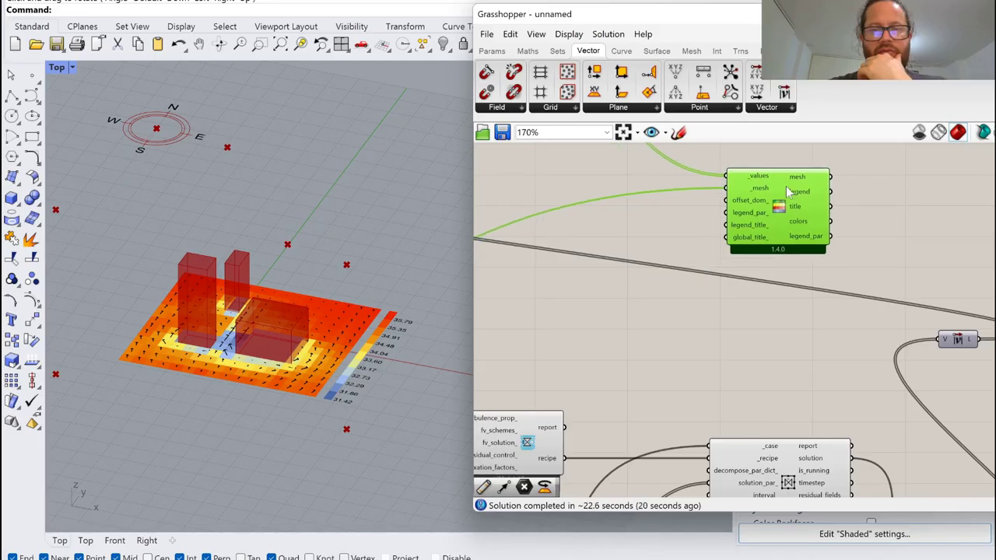
Step: Insert a second Move component on the mesh branch, feeding the culled mesh into G and a duplicated Unit Z vector into T
scroll(796, 222, "down", 6)
scroll(745, 244, "up", 3)
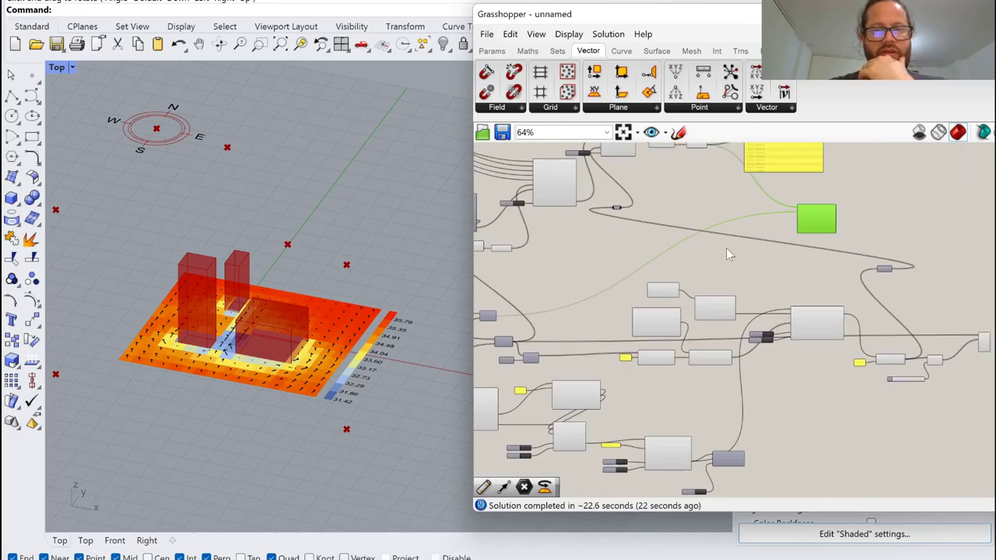
scroll(766, 210, "up", 3)
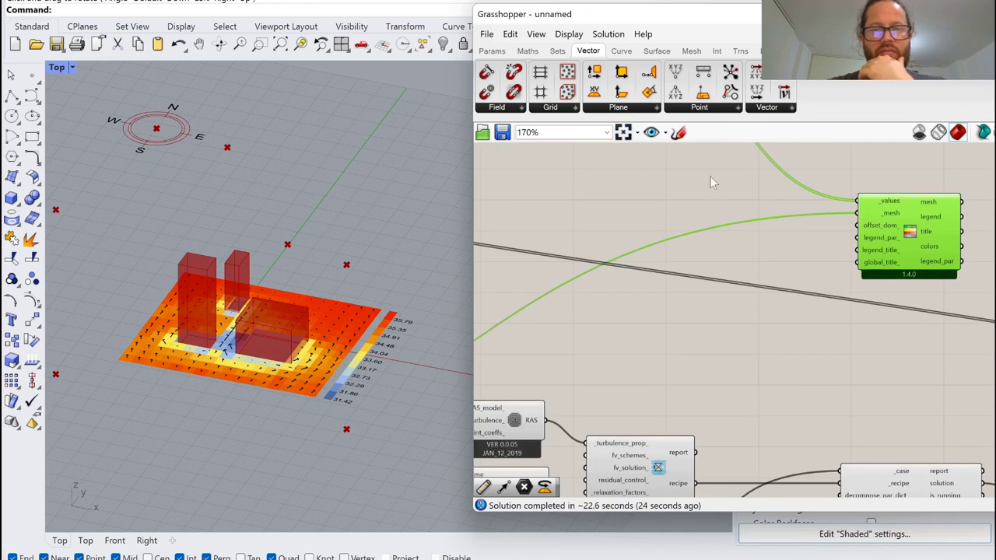
scroll(765, 267, "down", 5)
scroll(684, 268, "up", 6)
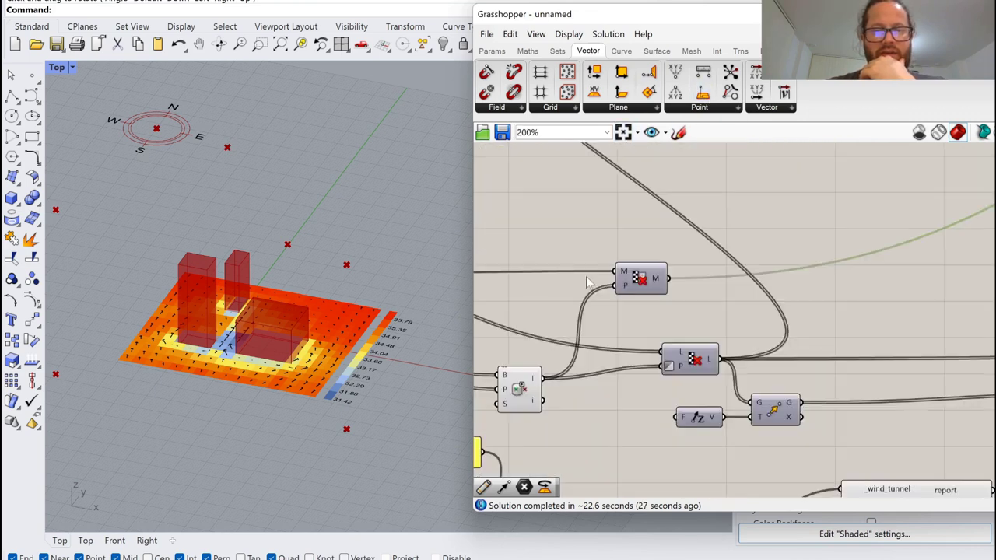
double_click(679, 242)
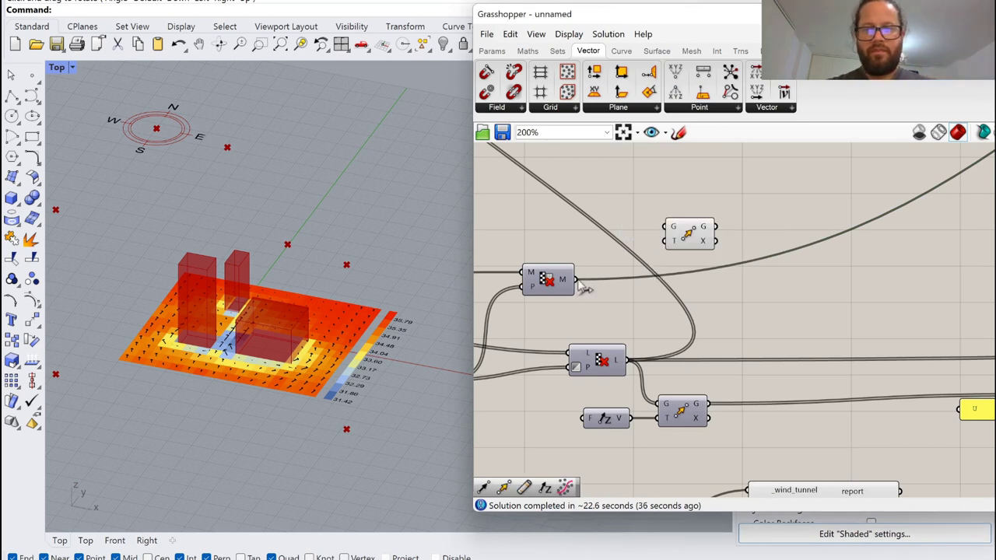
left_click_drag(577, 279, 665, 227)
left_click_drag(602, 414, 636, 266, "alt")
left_click_drag(637, 266, 623, 252, "alt")
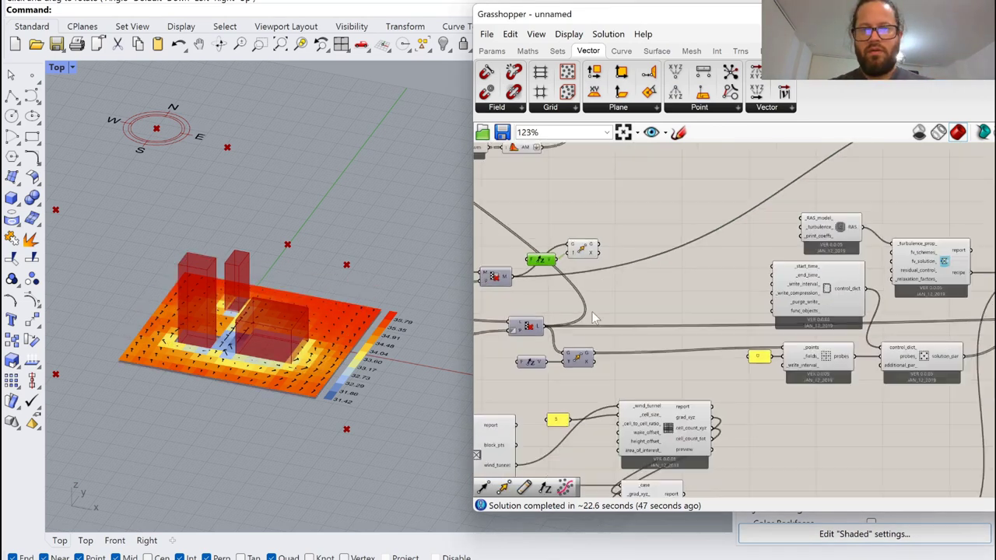
Step: Connect the second Move component's G output to the _mesh input of the component that colours the UTCI map
scroll(599, 306, "down", 3)
right_click_drag(664, 199, 617, 278)
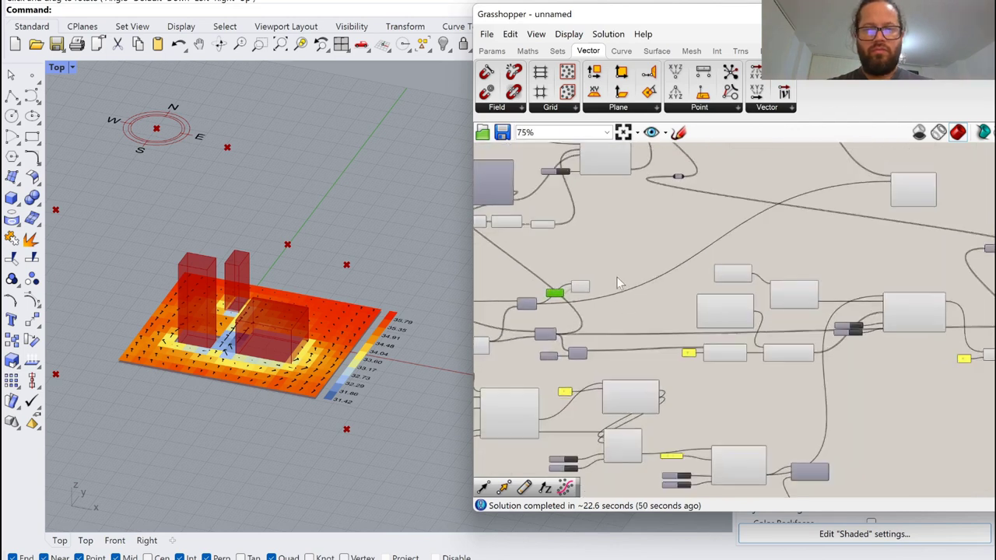
scroll(620, 284, "up", 3)
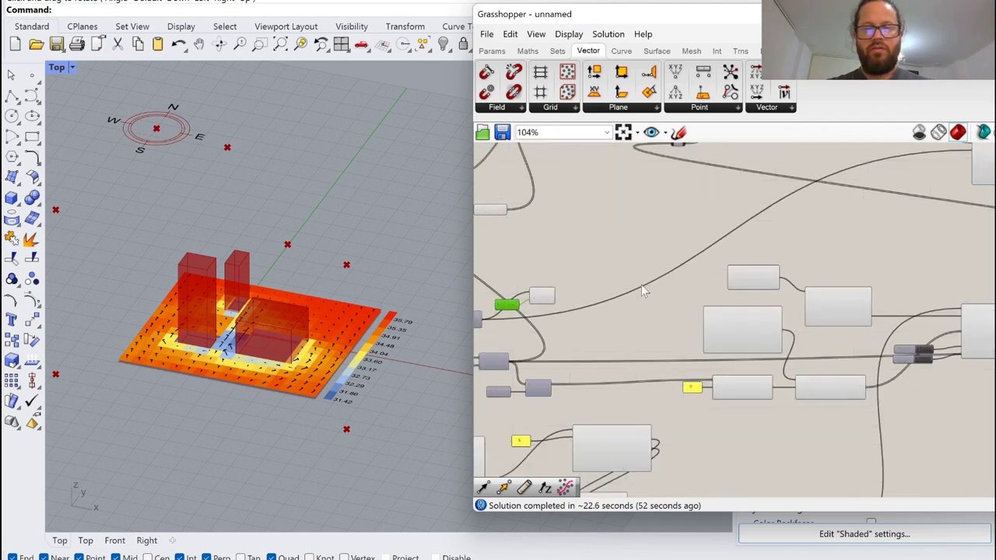
scroll(642, 289, "down", 3)
left_click_drag(562, 295, 856, 216)
scroll(862, 219, "up", 8)
scroll(752, 217, "down", 3)
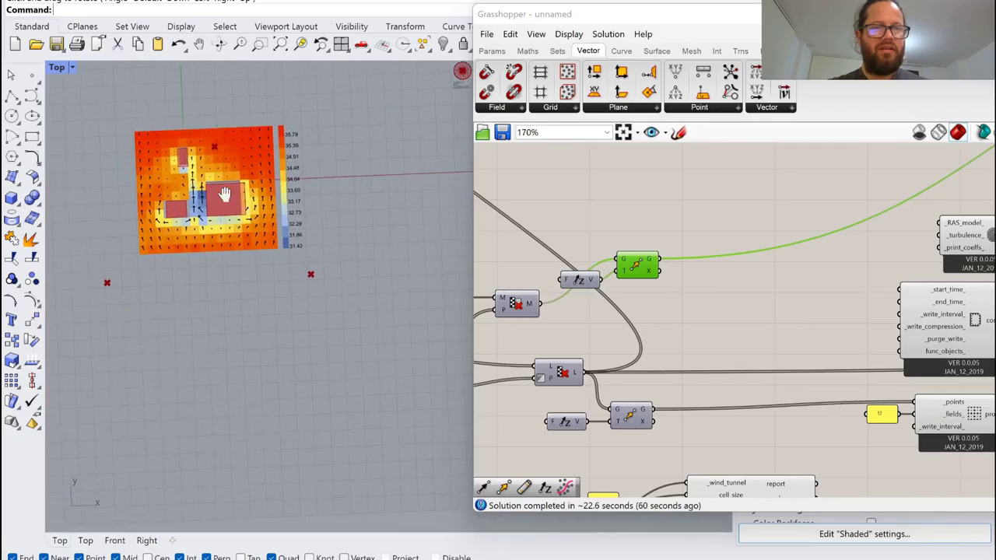
Step: Examine the UTCI comfort map and wind vectors around the buildings from an oblique angle and in plan
right_click_drag(224, 193, 251, 256)
left_click(219, 44)
left_click_drag(356, 277, 324, 231)
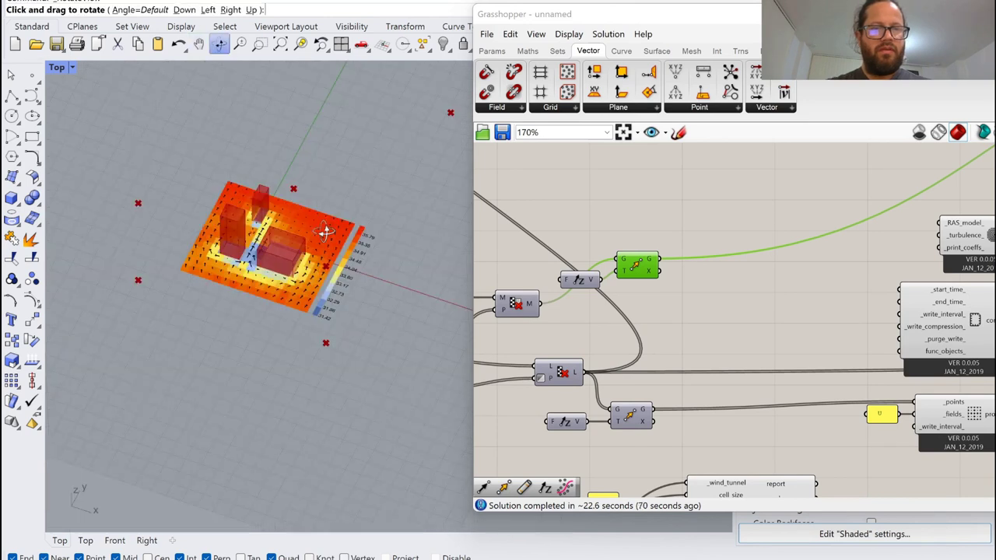
scroll(295, 229, "up", 8)
scroll(295, 230, "down", 6)
left_click(730, 251)
scroll(729, 250, "down", 5)
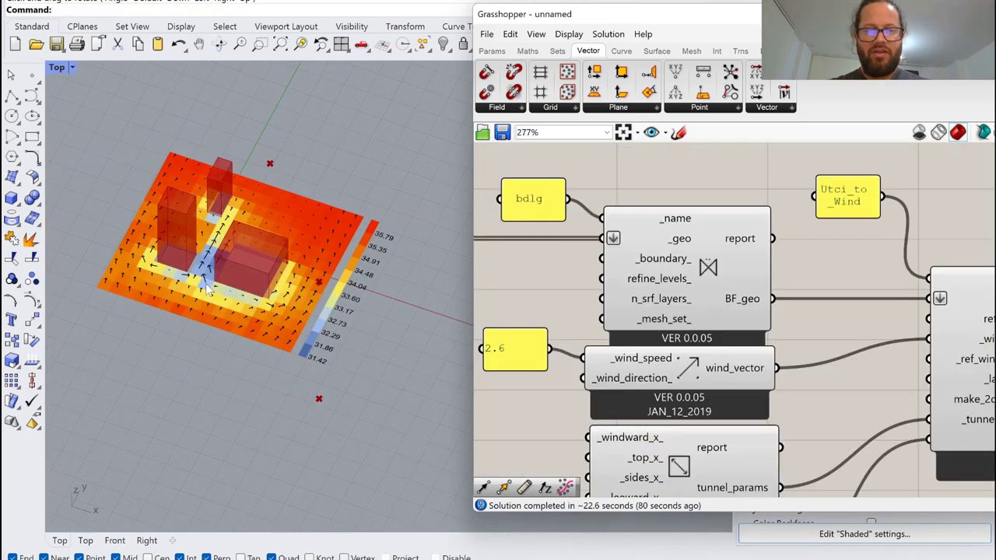
left_click_drag(249, 335, 229, 349)
scroll(568, 403, "down", 6)
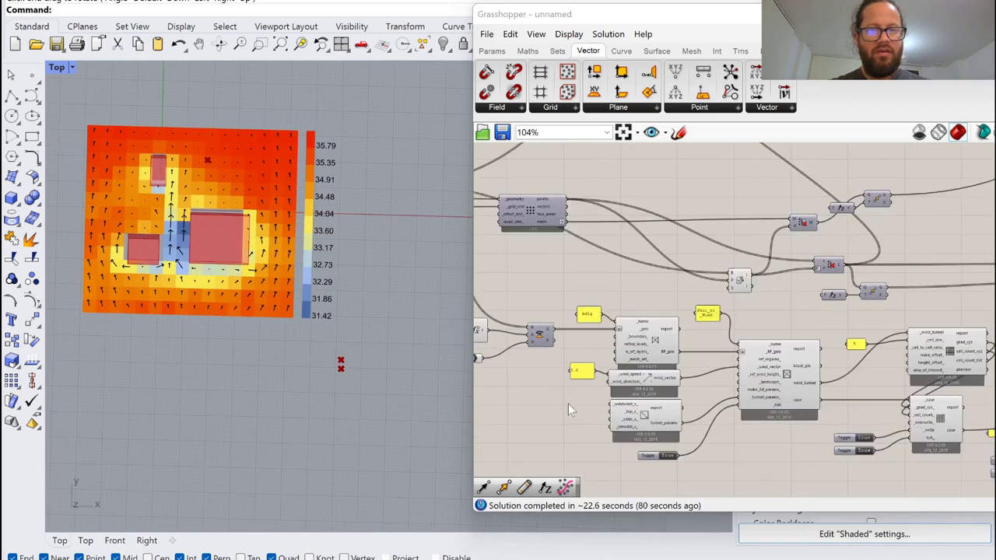
Step: Check the prevailing wind direction in the Wind rose group's panel against the wind rose chart in the viewport
scroll(665, 256, "up", 6)
scroll(664, 257, "down", 5)
scroll(859, 252, "up", 6)
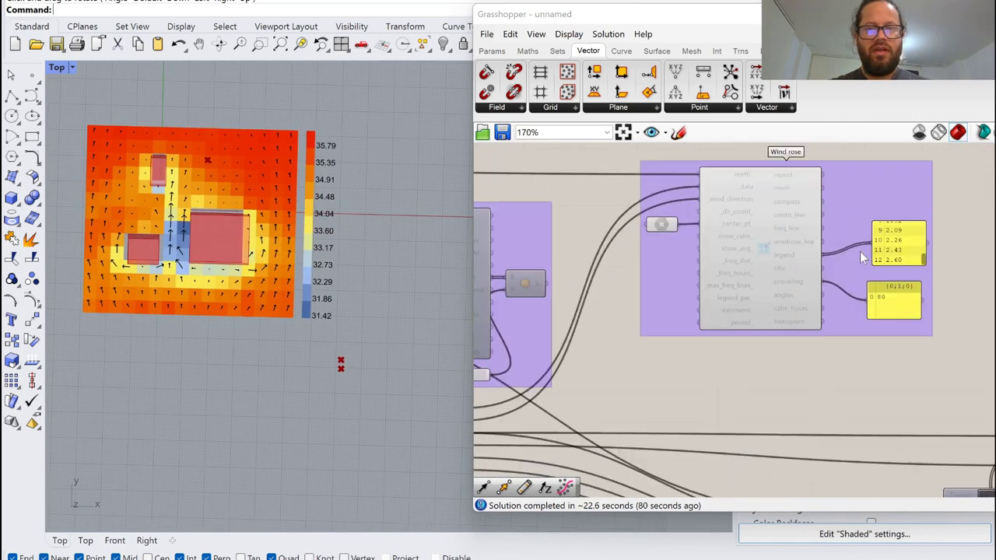
scroll(882, 316, "down", 3)
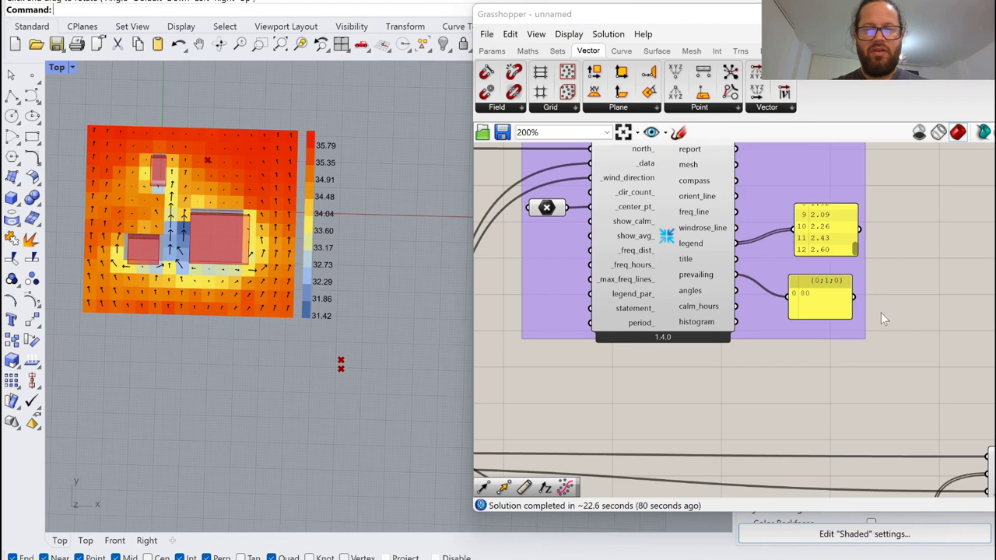
left_click(819, 297)
scroll(819, 296, "up", 4)
scroll(273, 221, "down", 5)
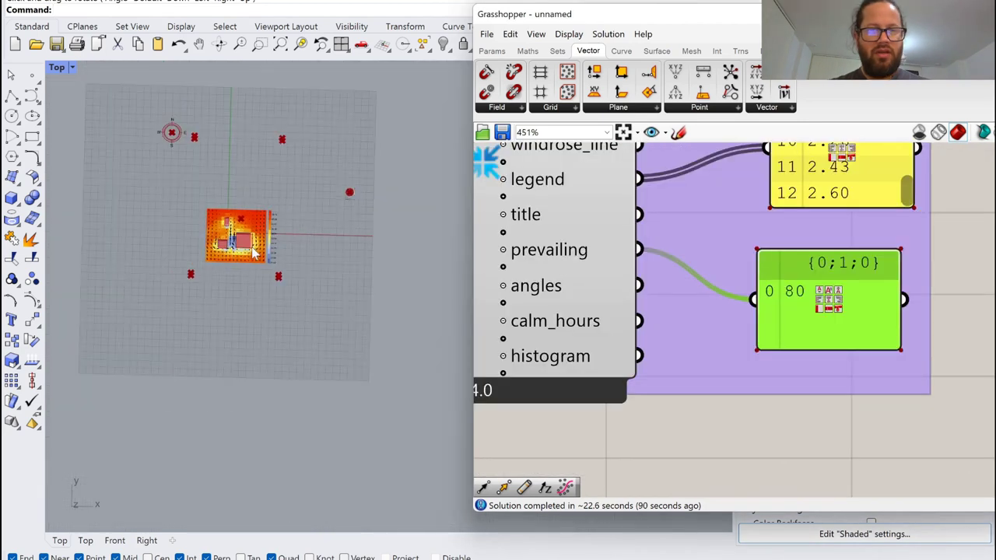
scroll(391, 201, "up", 10)
scroll(381, 116, "up", 3)
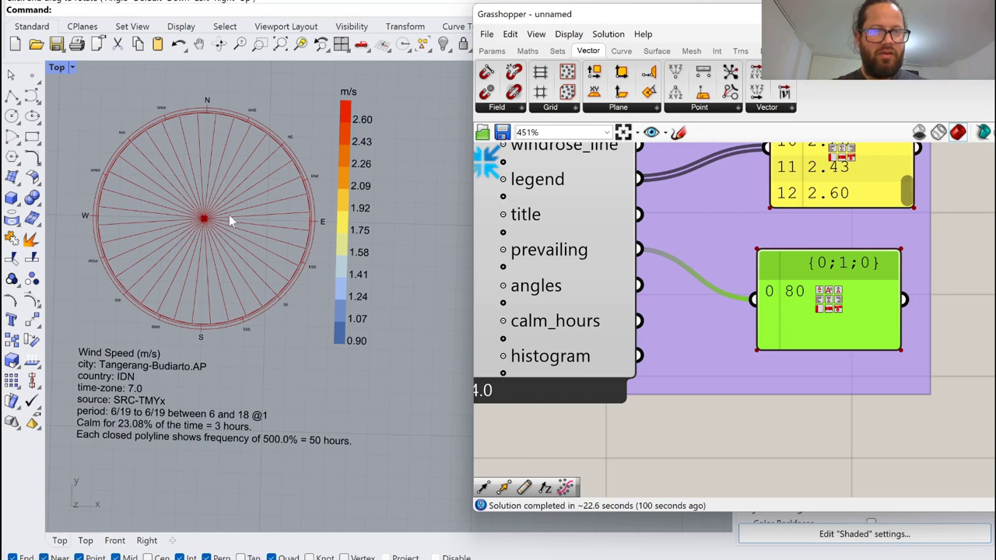
scroll(229, 215, "down", 2)
scroll(222, 251, "up", 5)
scroll(304, 225, "up", 3)
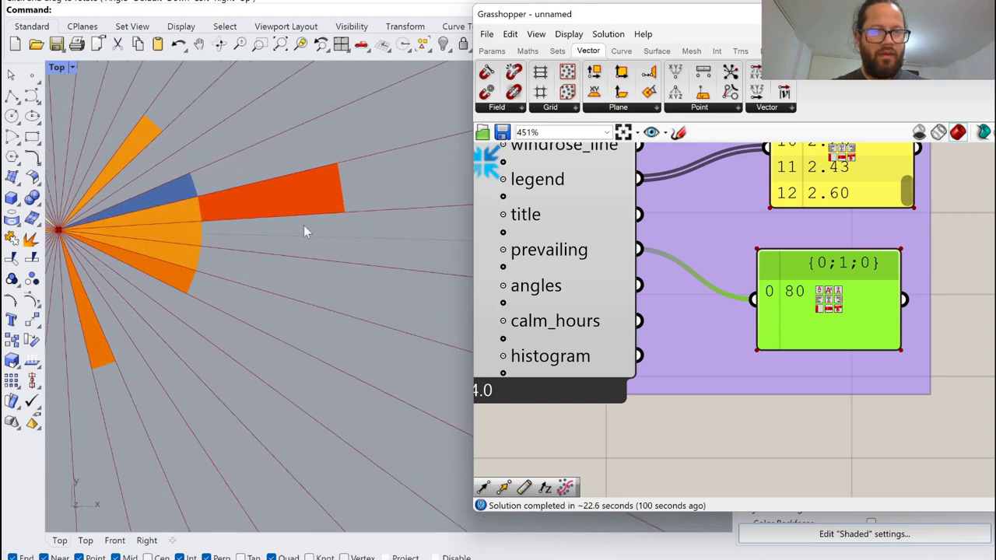
scroll(271, 228, "down", 12)
right_click_drag(92, 296, 180, 251)
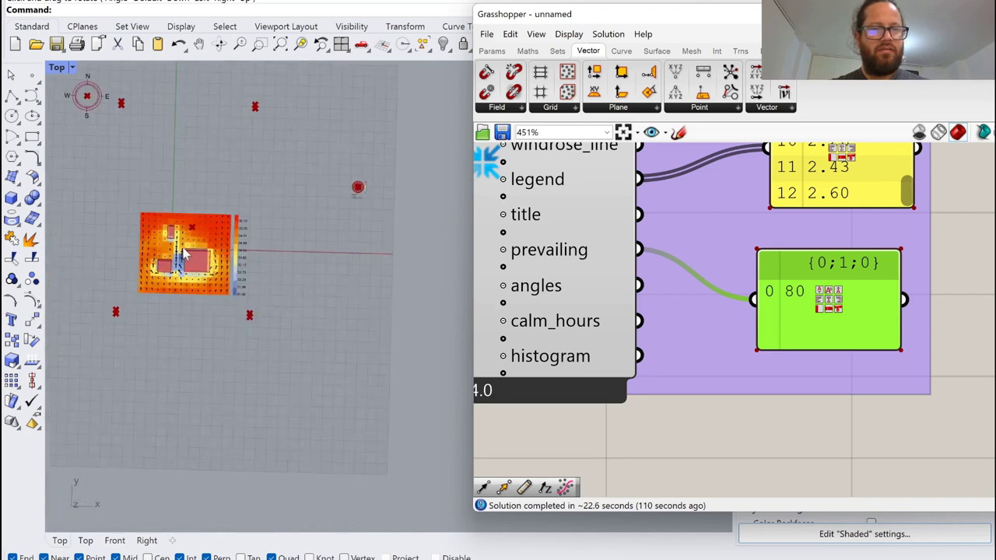
Step: Review the building rotation setup from the addition's B slider through the expression to the Rotate component
scroll(180, 251, "up", 5)
scroll(565, 372, "down", 10)
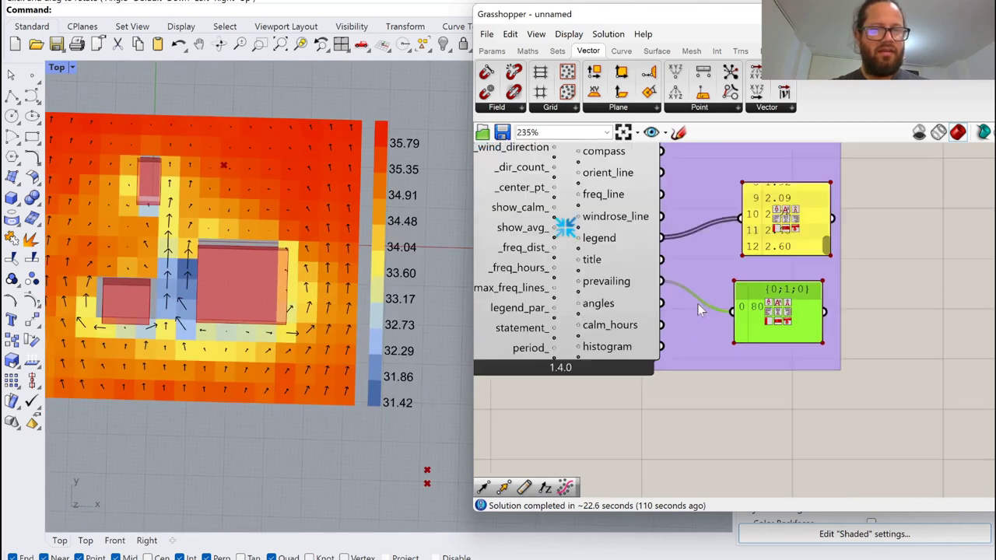
scroll(591, 350, "up", 7)
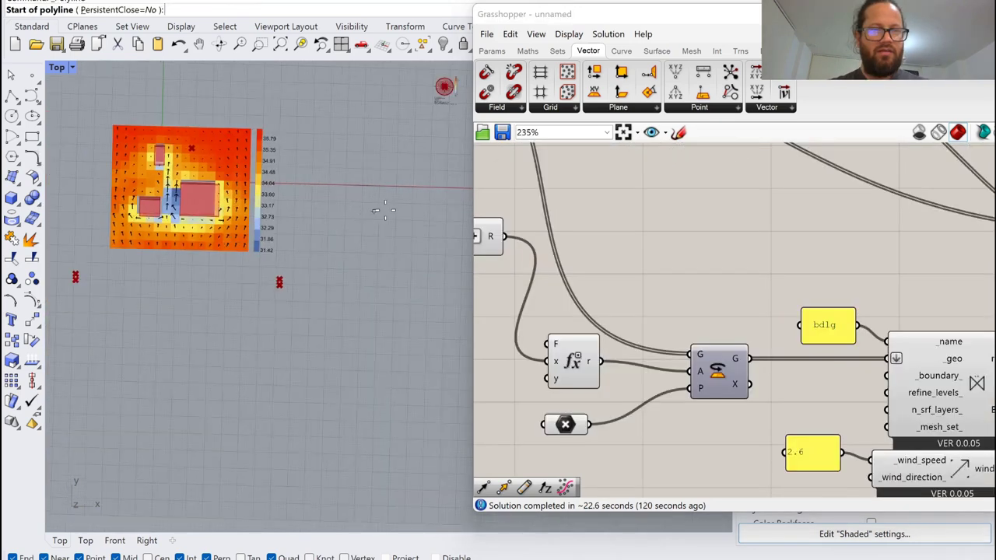
left_click(386, 210)
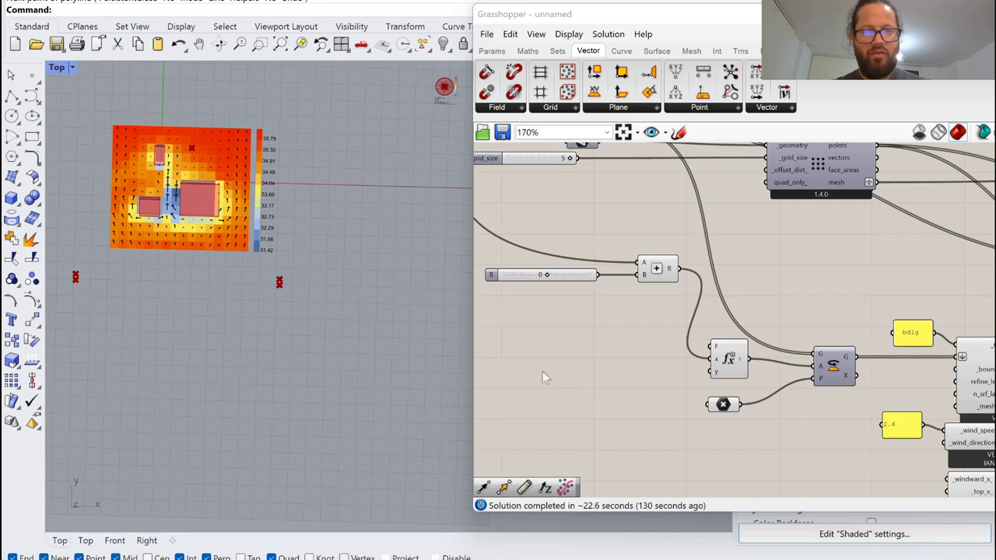
scroll(642, 328, "down", 6)
scroll(619, 288, "up", 9)
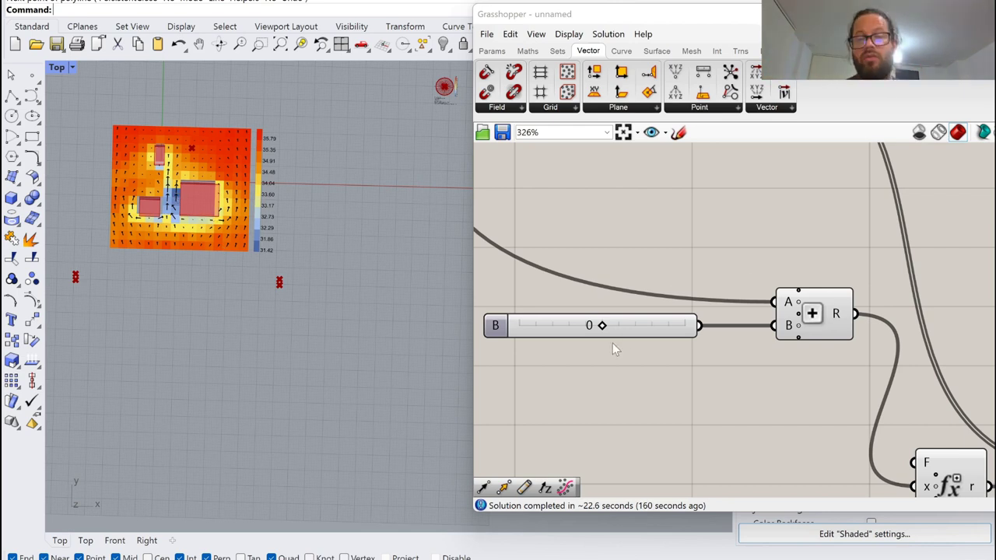
Step: Move the 2.6 wind speed panel slightly higher beside the Butterfly wind vector component
scroll(607, 340, "down", 10)
scroll(687, 363, "up", 10)
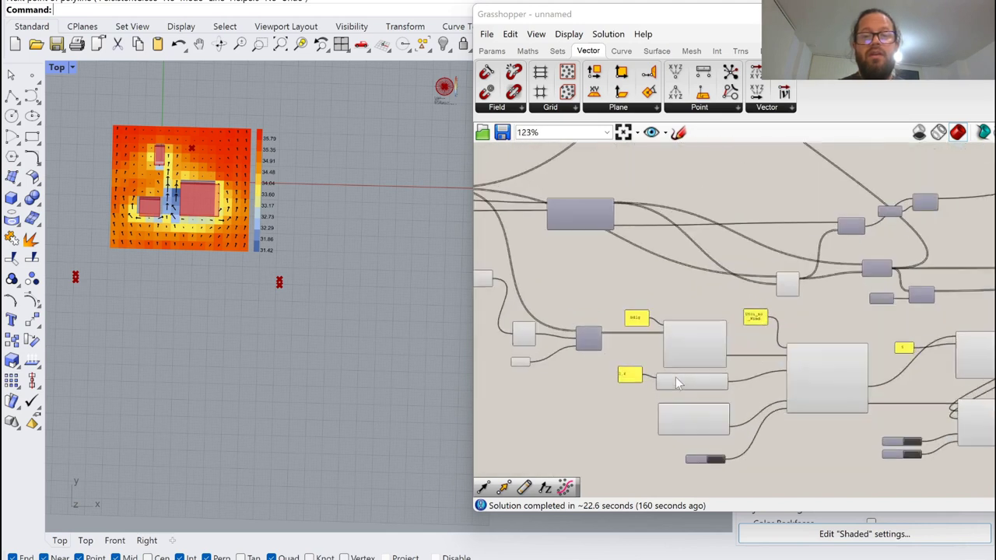
mouse_move(600, 371)
left_mouse_down()
mouse_move(599, 346)
mouse_move(594, 353)
left_mouse_up()
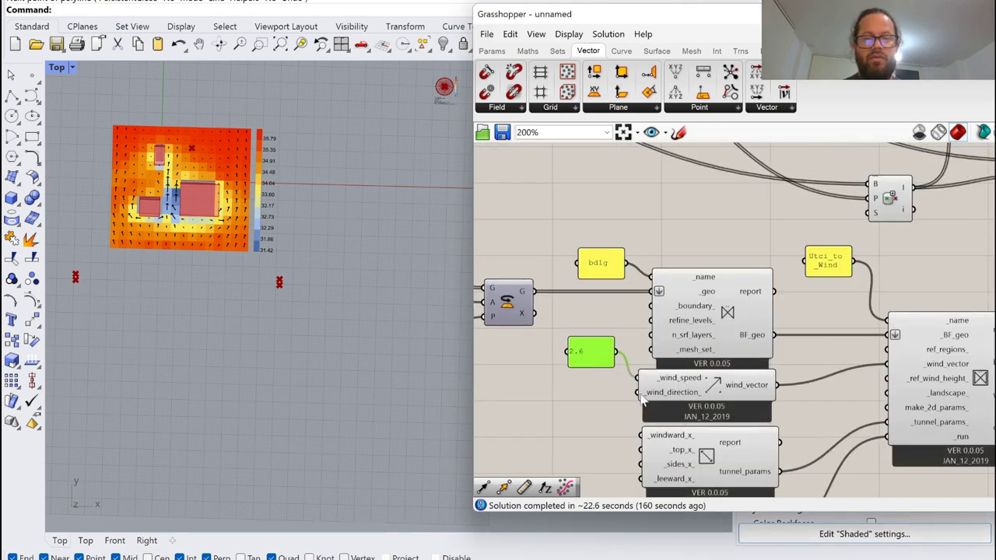
scroll(609, 384, "down", 8)
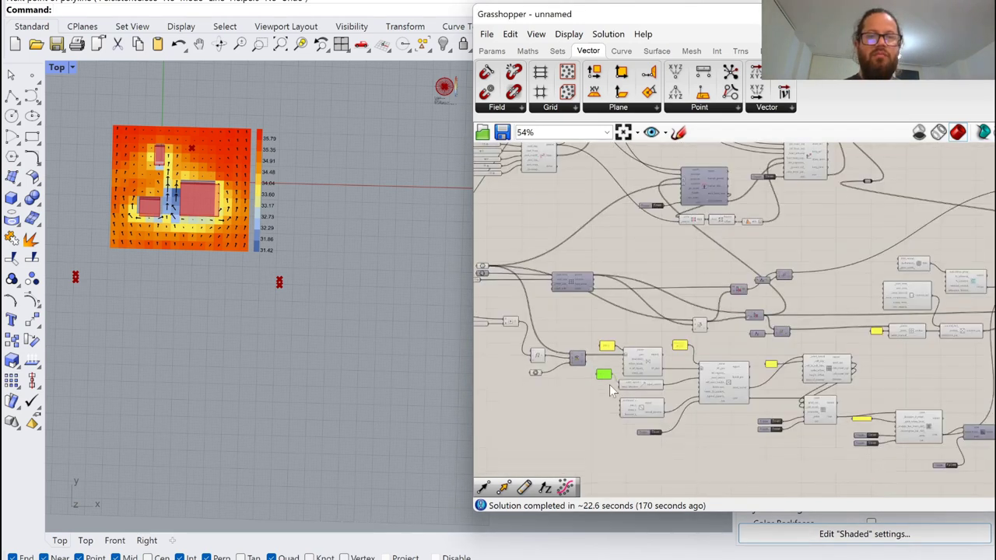
Step: Examine the Sun path and Wind rose groups and the wires connecting them to the weather data
scroll(613, 241, "up", 4)
scroll(612, 241, "up", 4)
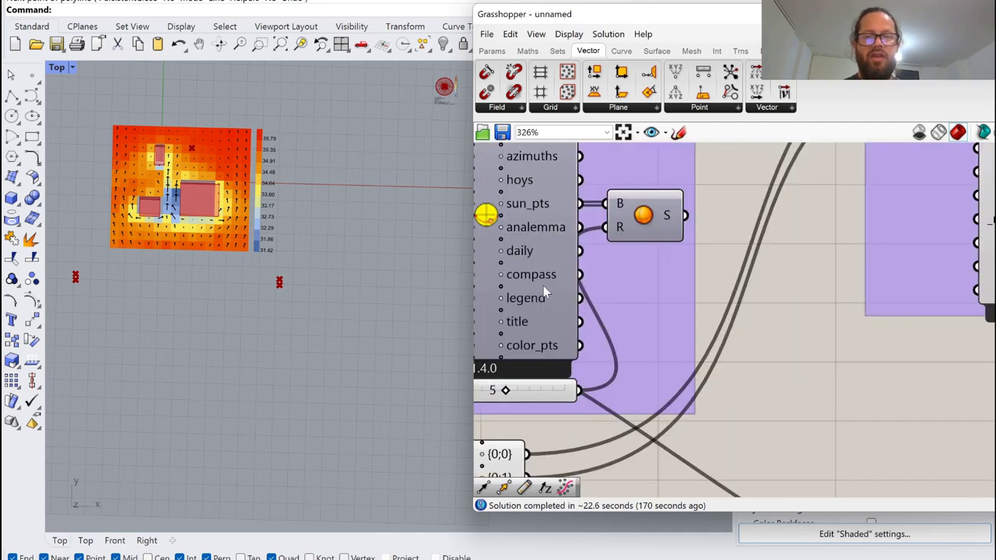
scroll(557, 273, "down", 3)
scroll(557, 273, "up", 3)
scroll(511, 249, "down", 3)
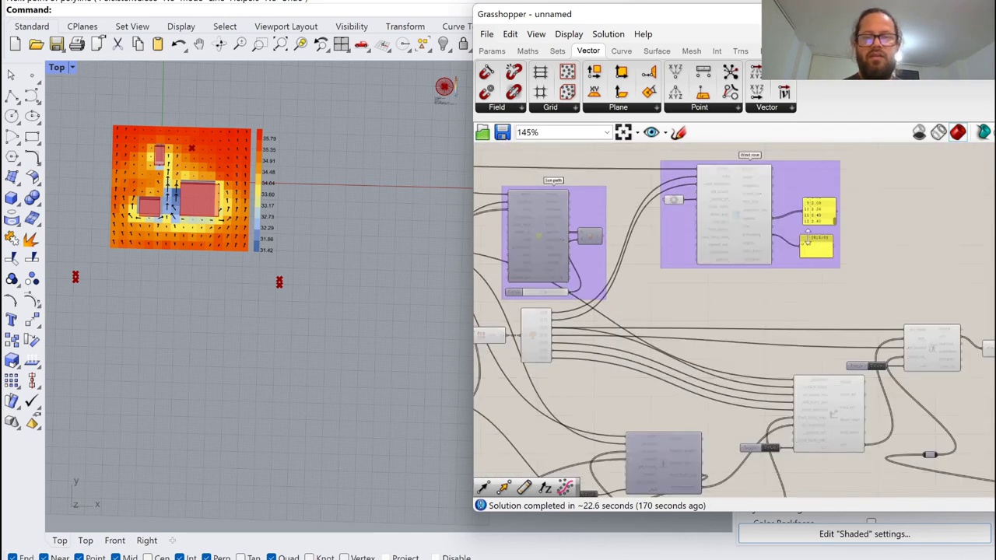
scroll(815, 247, "up", 4)
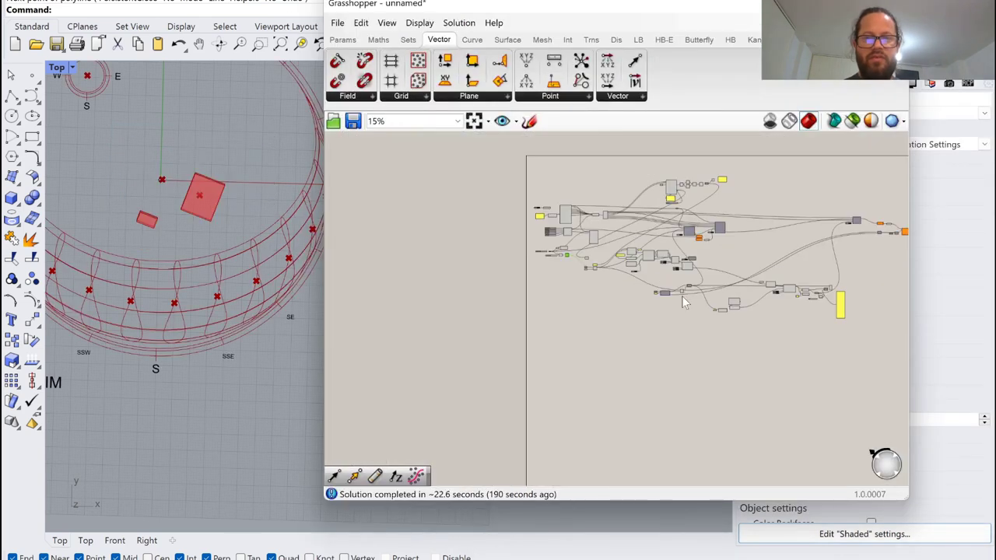
Step: Copy the Variable x slider, its panel and the expression-to-vector chain from the other open definition into the UTCI definition
scroll(683, 301, "up", 6)
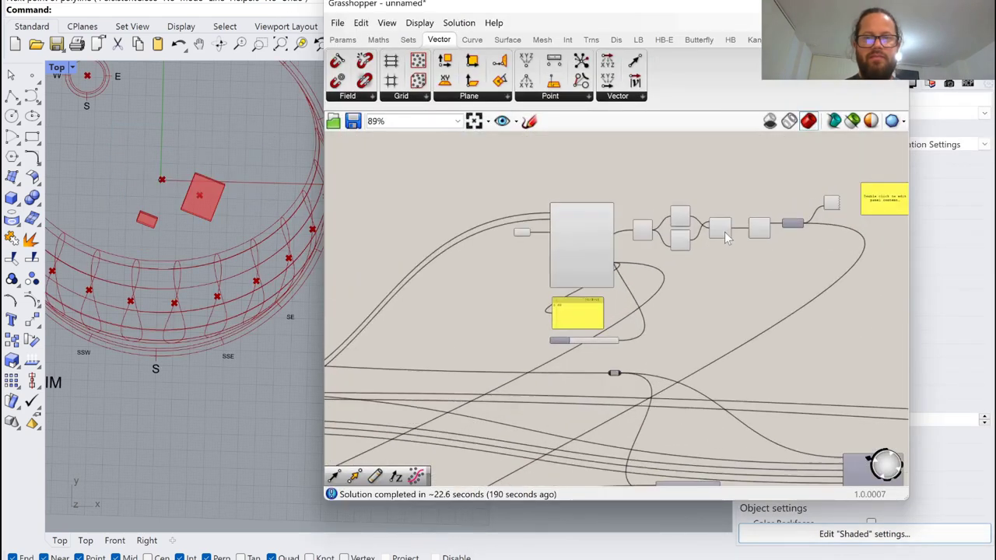
scroll(742, 224, "down", 2)
scroll(784, 215, "up", 3)
scroll(776, 208, "down", 2)
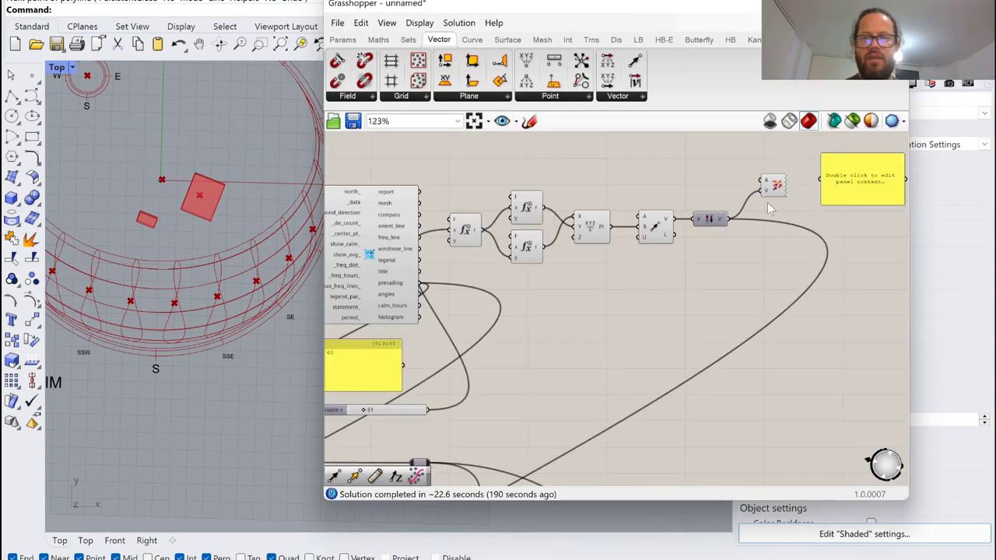
scroll(622, 182, "up", 1)
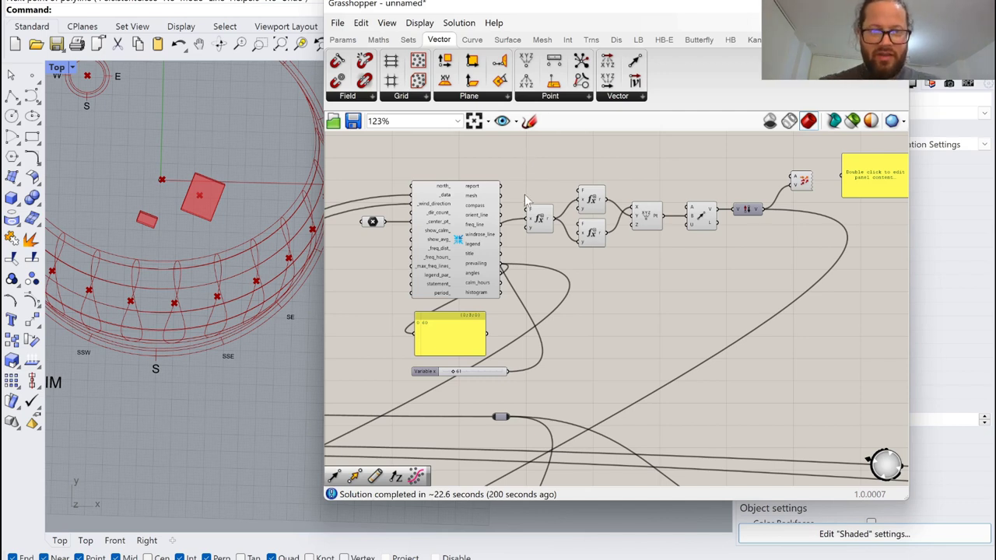
left_click(457, 344)
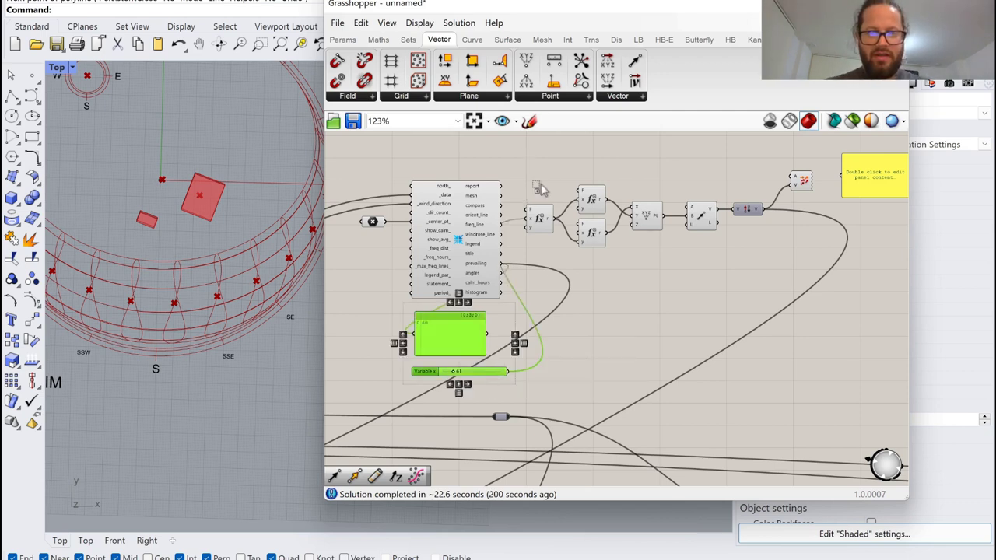
left_click_drag(525, 154, 831, 280)
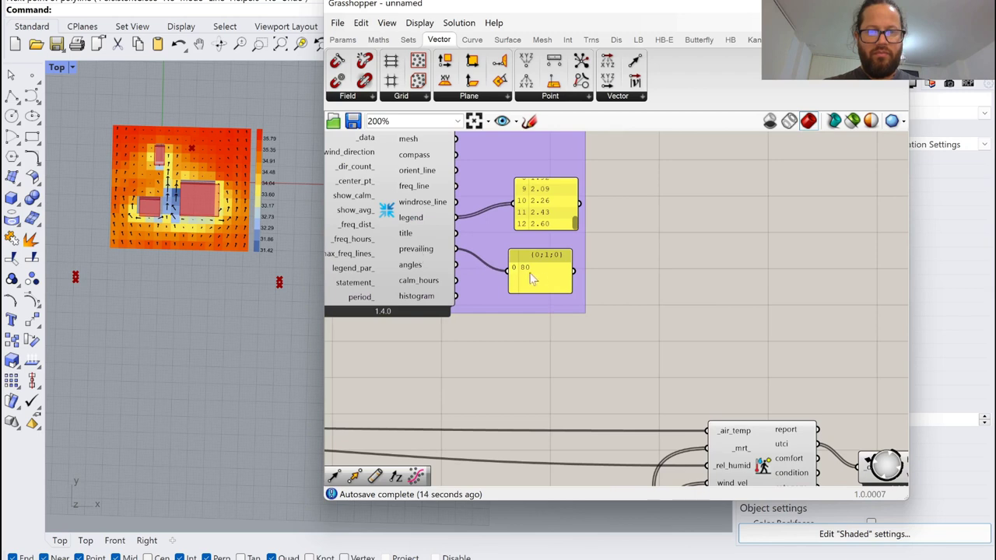
Step: Move the pasted expression and vector chain with its Variable x slider to just above the Wind rose group
left_click(556, 280)
scroll(506, 272, "down", 4)
scroll(506, 275, "down", 5)
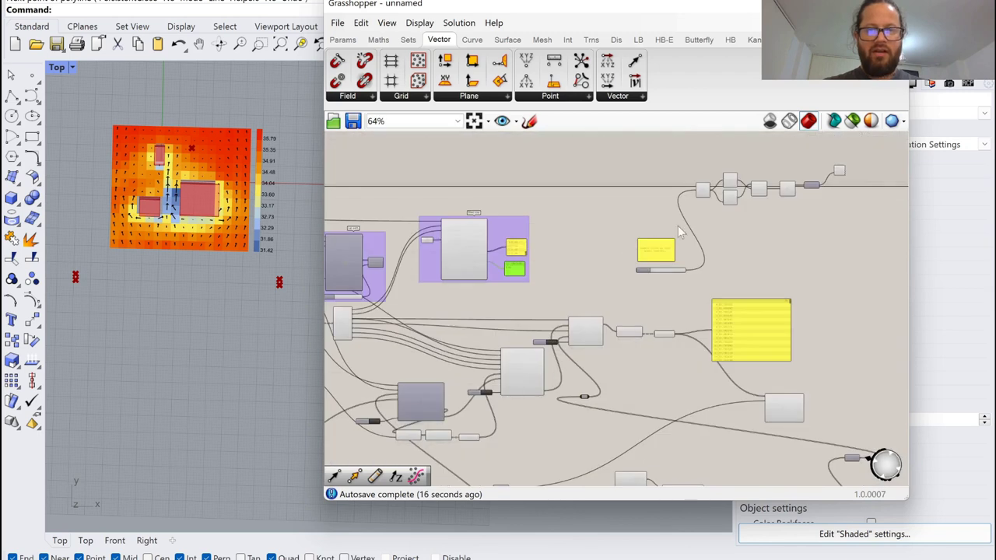
left_click_drag(634, 142, 837, 224)
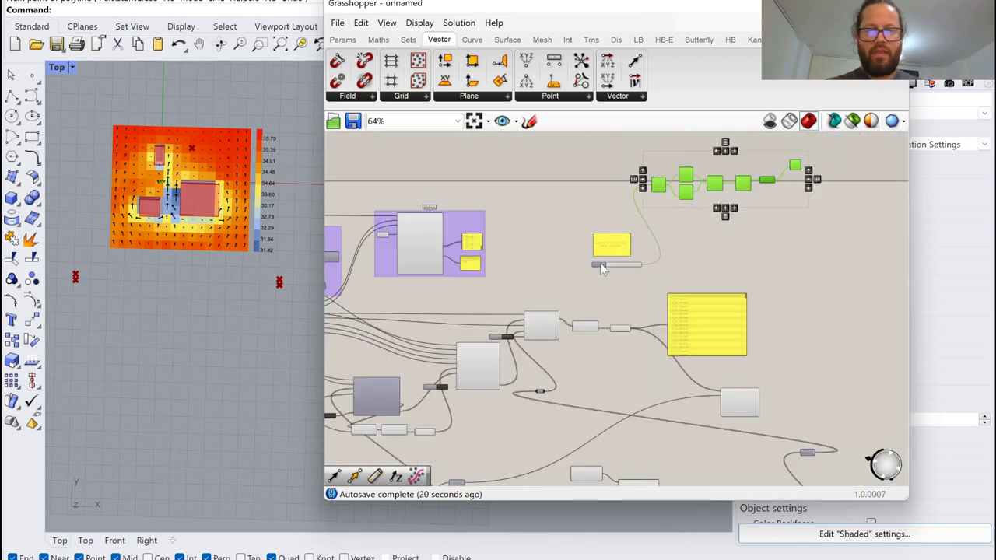
left_click_drag(599, 263, 547, 196)
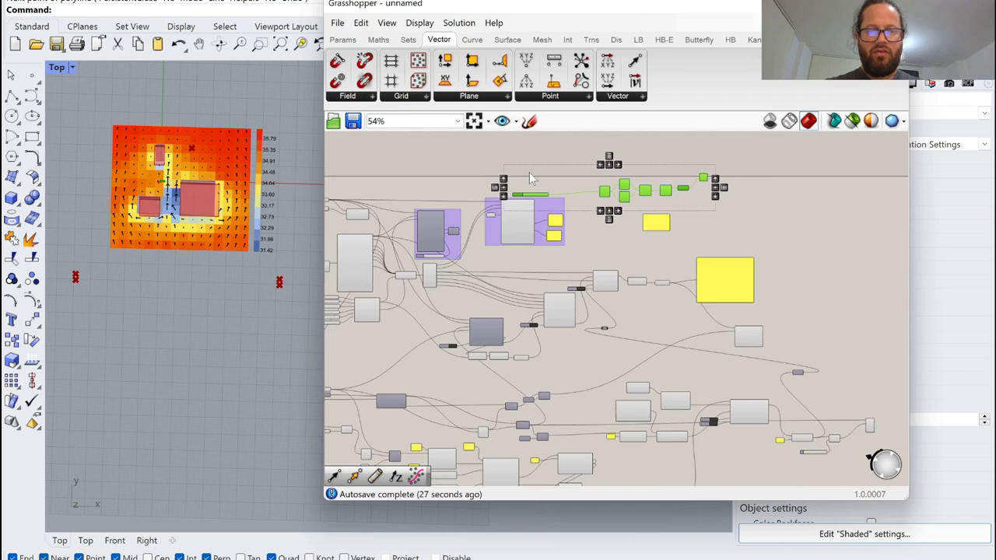
Step: Place the Variable x slider closer to the first Expression component of the pasted chain
scroll(529, 171, "up", 5)
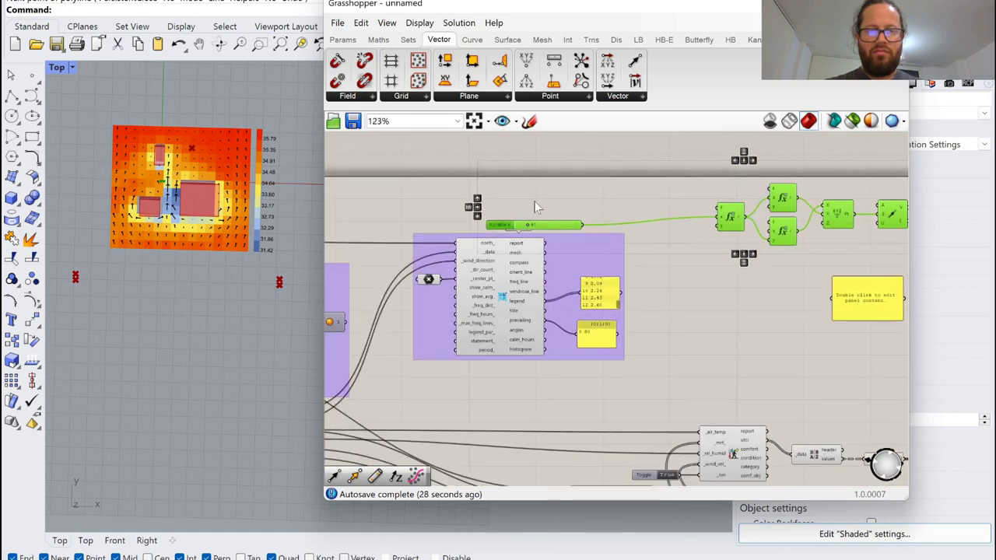
left_click(516, 226)
left_click_drag(516, 226, 625, 210)
scroll(625, 210, "up", 3)
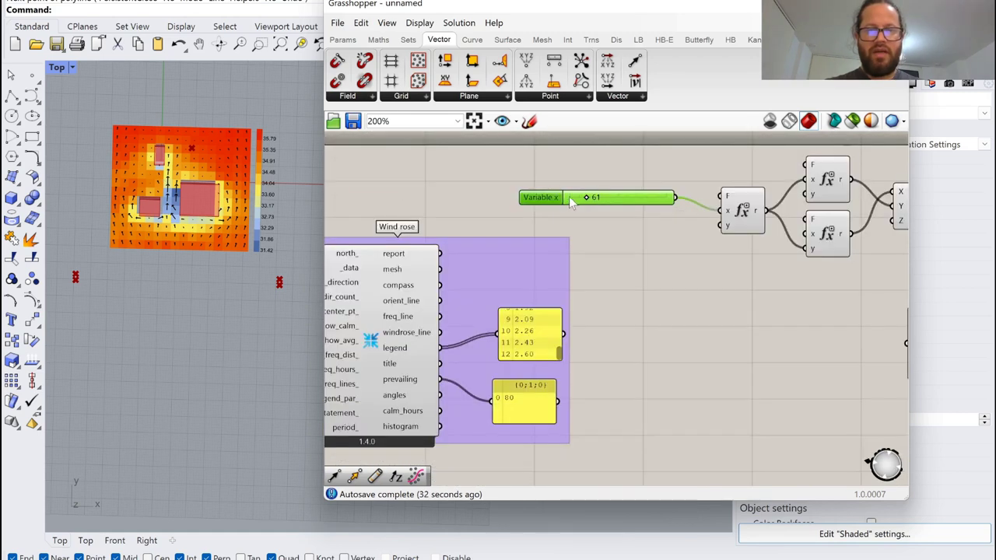
left_click(653, 270)
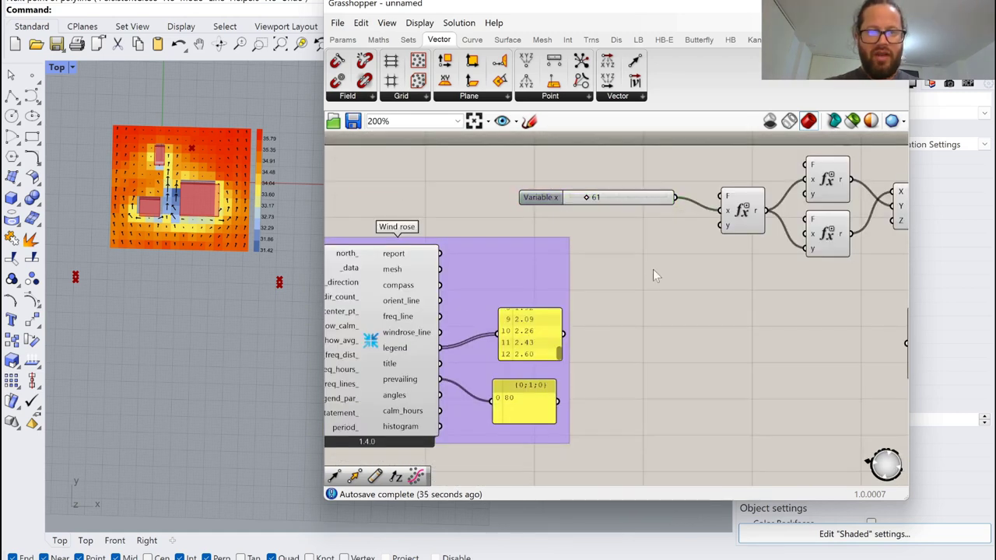
Step: Shift the slider and first Expression away from the Expression pair, and nudge the Construct Point component down slightly
double_click(753, 207)
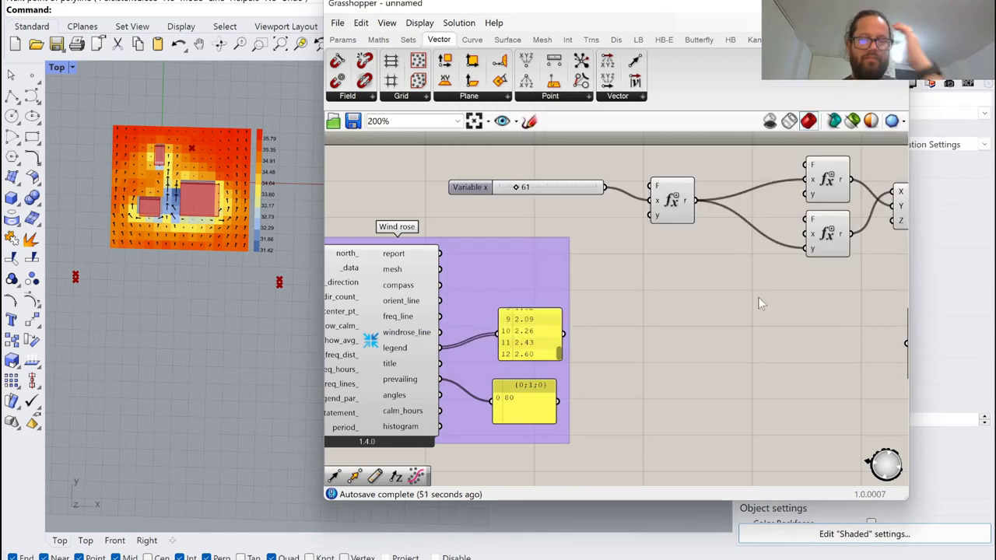
left_click(832, 178)
left_click(835, 248)
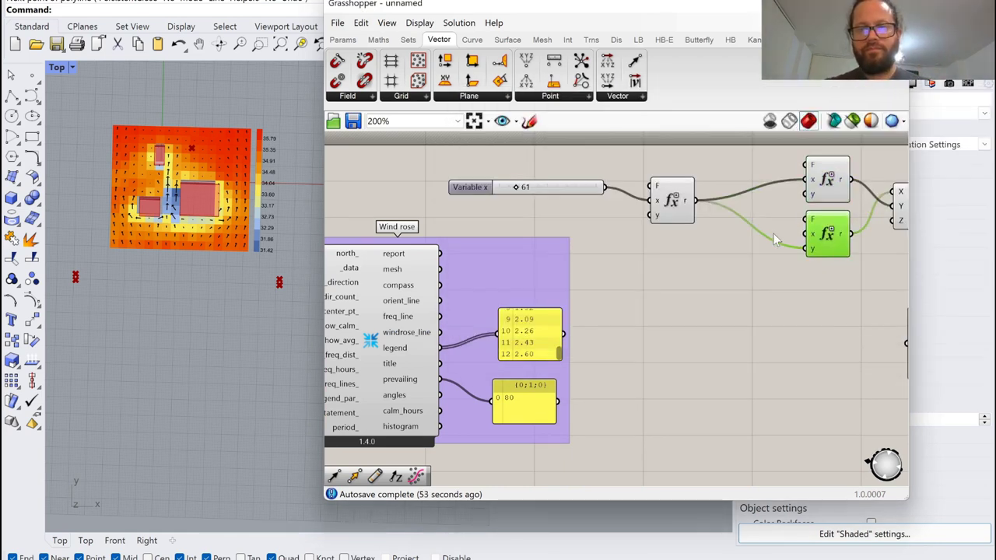
scroll(837, 251, "down", 2)
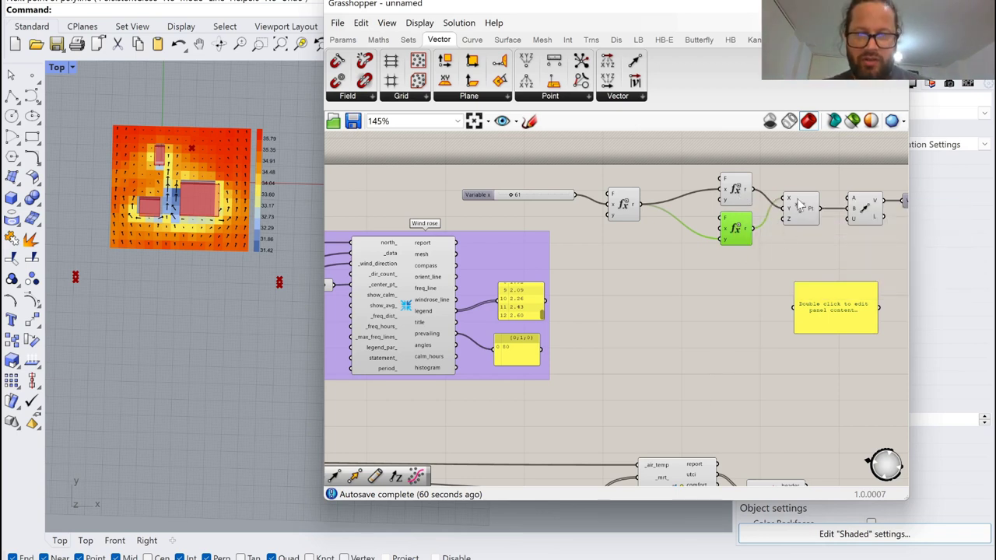
left_click_drag(797, 199, 799, 206)
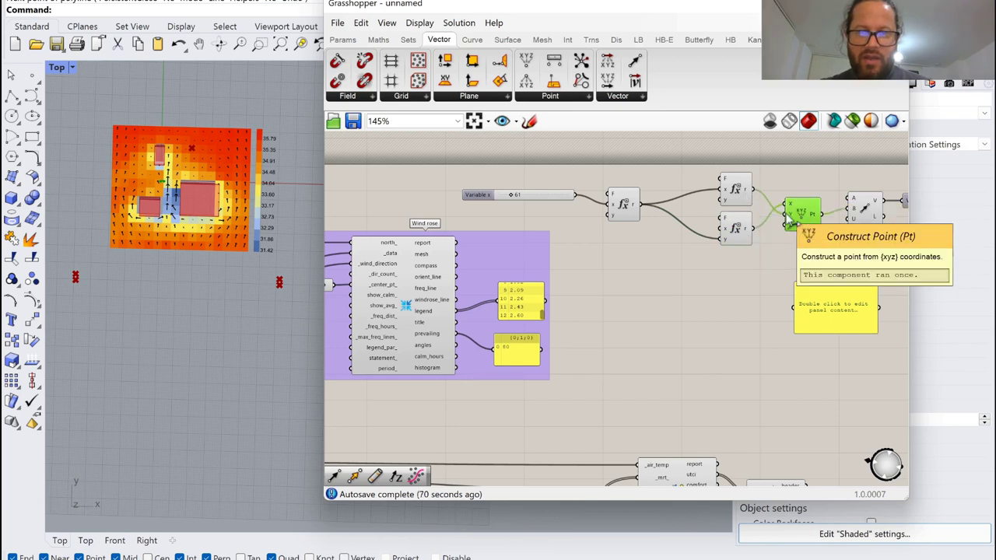
left_click(739, 231)
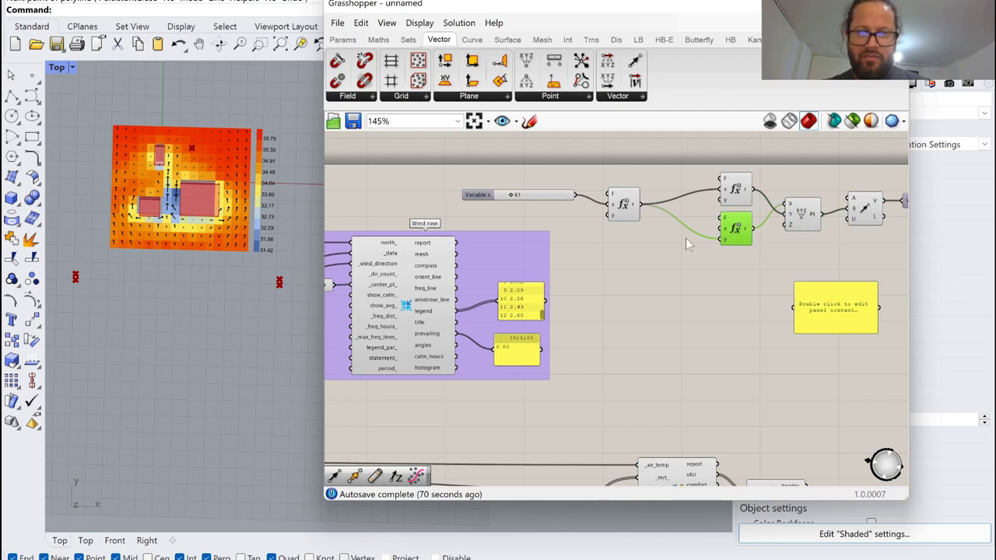
Step: Move the Construct Point component slightly closer to the pair of Expression components
left_click_drag(807, 215, 797, 216)
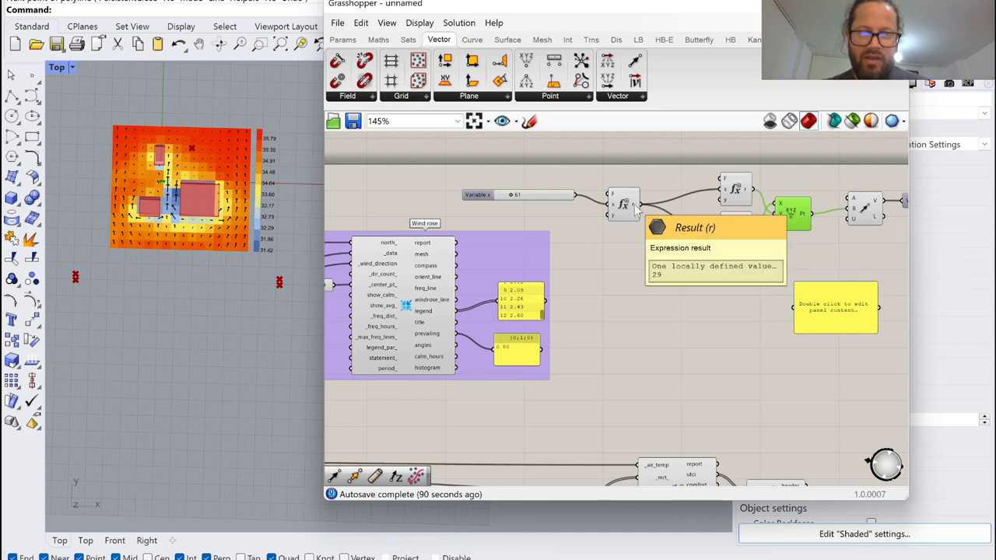
left_click(735, 227)
left_click(738, 188)
left_click(753, 190)
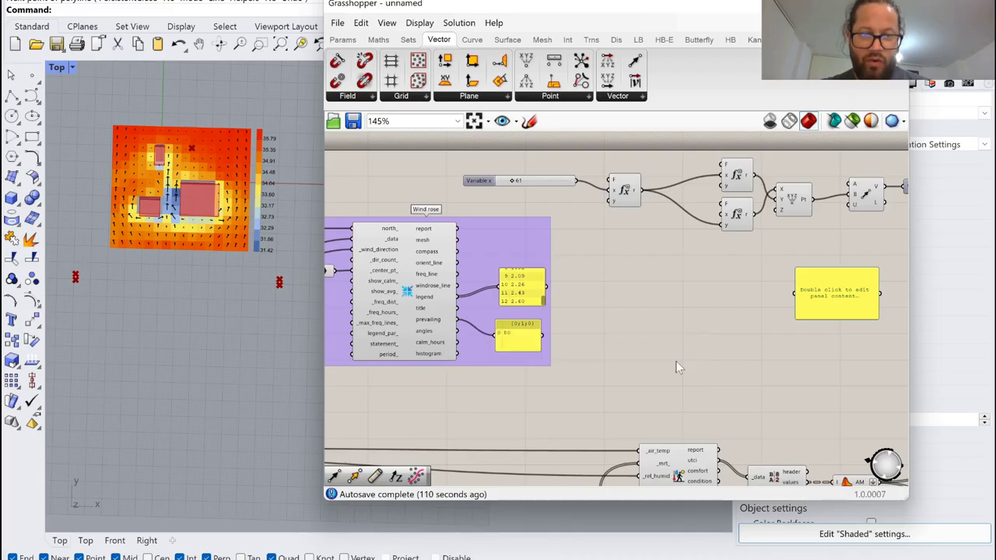
Step: Check the wind rose's prevailing output and move the Variable x slider farther from the first Expression component
mouse_move(434, 325)
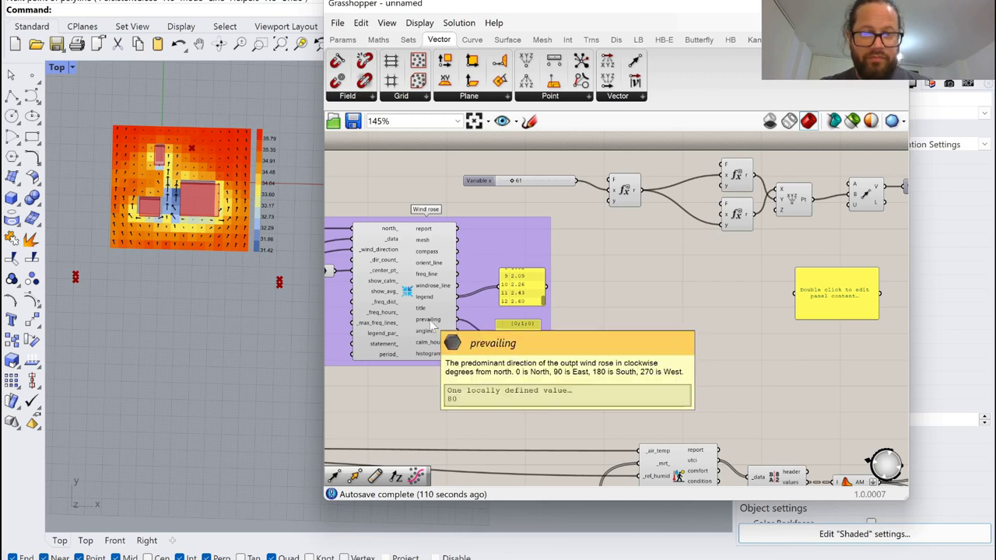
left_click(521, 330)
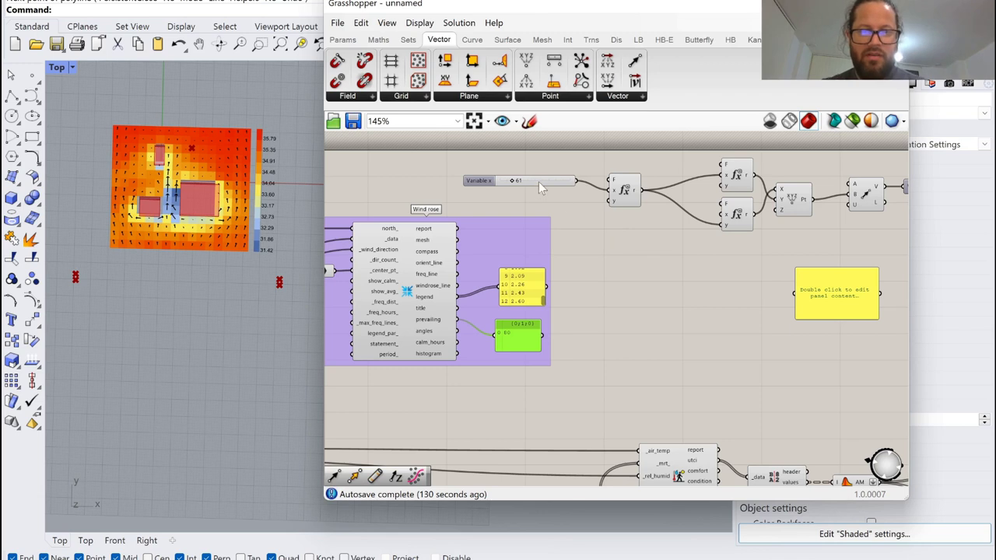
left_click_drag(542, 187, 503, 187)
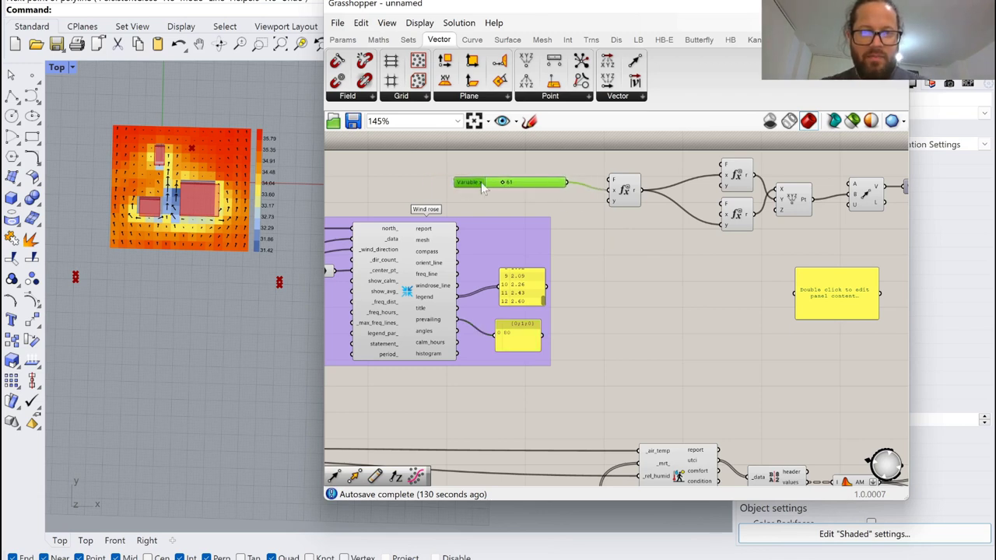
left_click_drag(475, 184, 453, 187)
Step: Set the Variable x slider to 80 to match the wind rose's prevailing direction
mouse_move(438, 328)
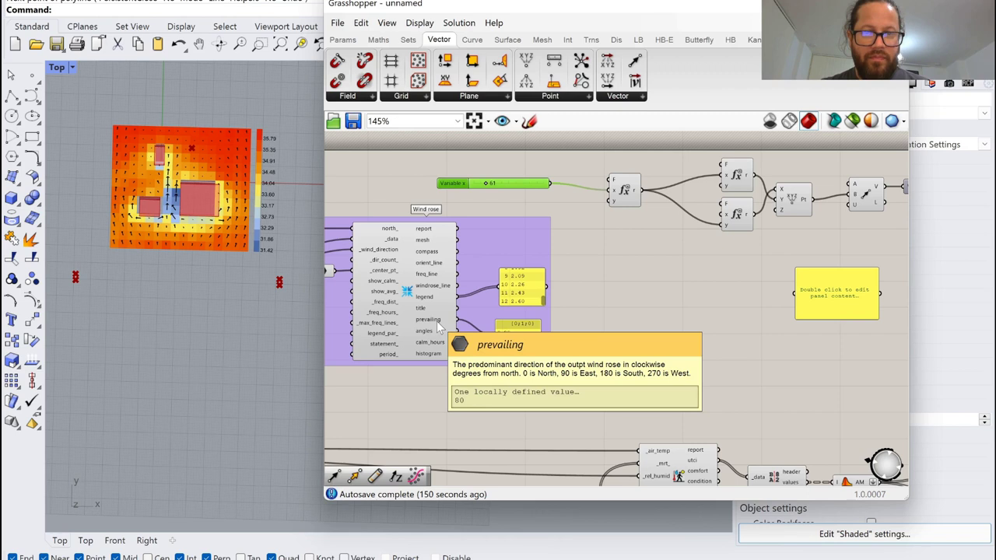
scroll(513, 181, "up", 3)
double_click(505, 184)
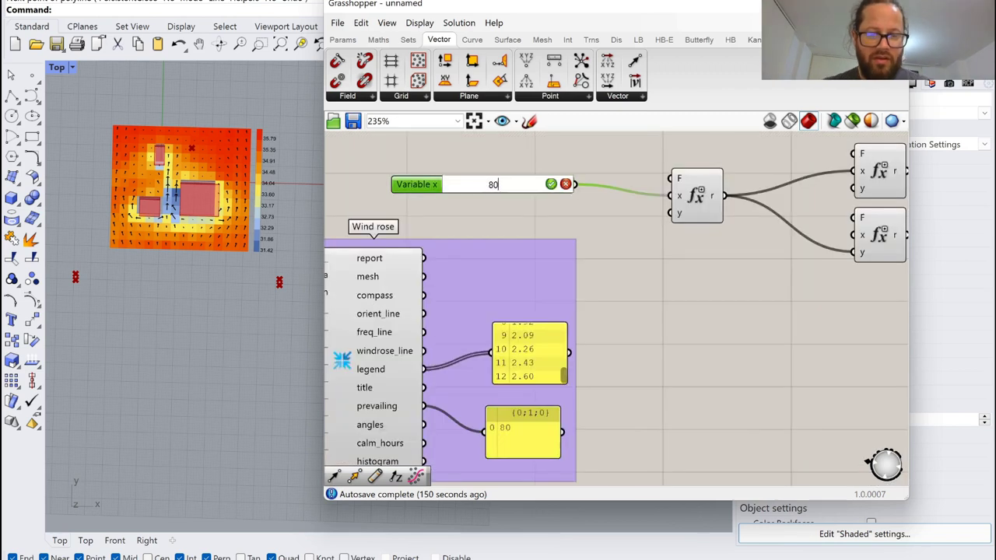
key("Return")
scroll(506, 230, "down", 5)
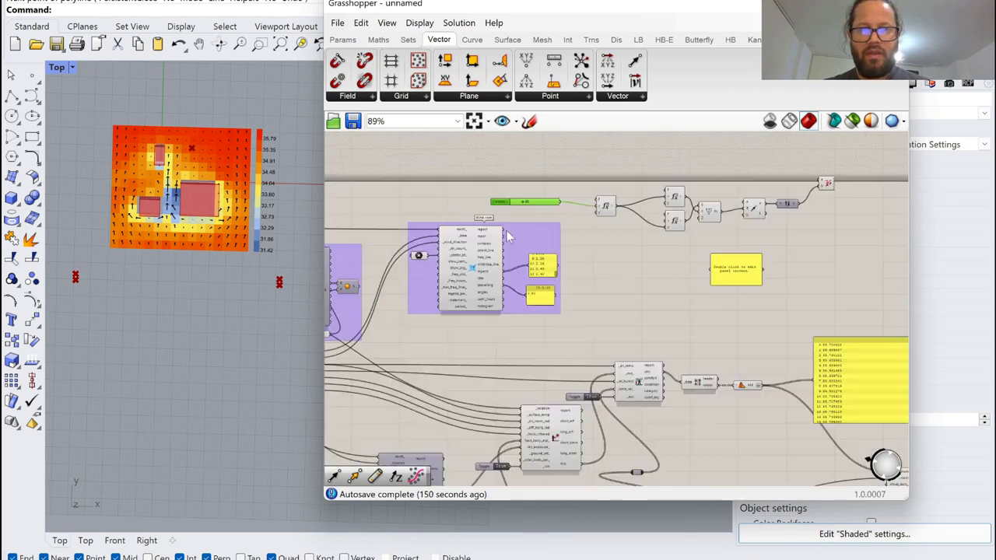
scroll(574, 253, "up", 5)
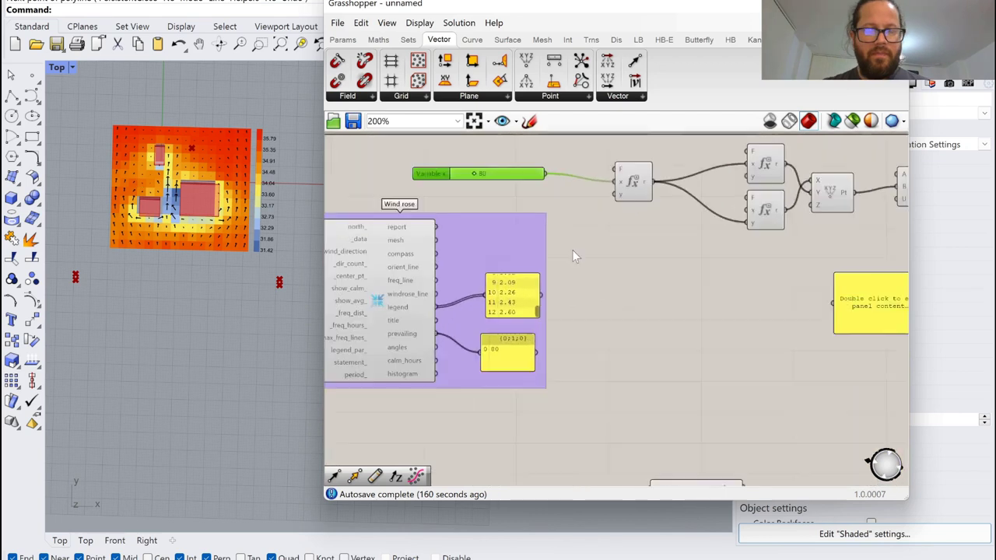
Step: Move the panel showing the prevailing direction slightly farther from the Wind rose component
scroll(538, 219, "down", 2)
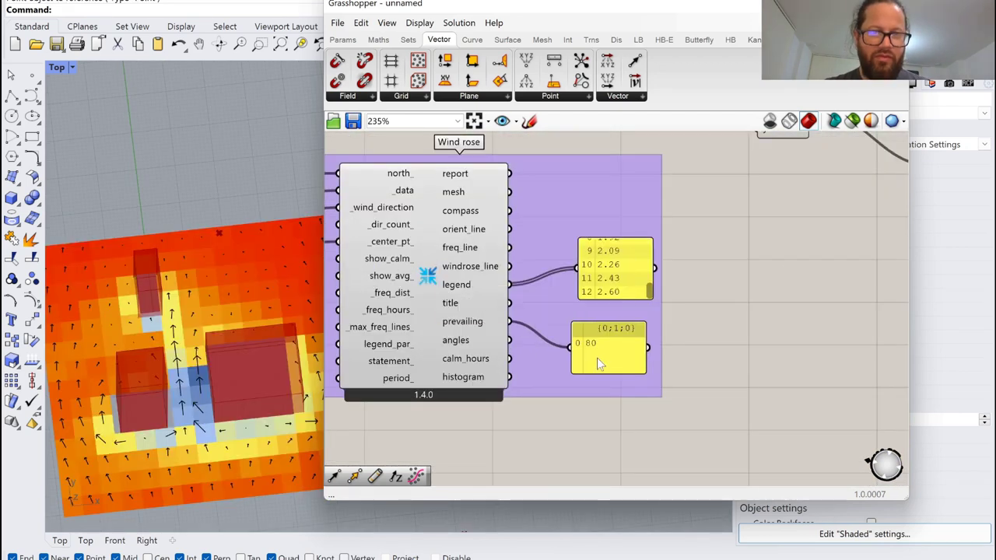
left_click_drag(605, 352, 616, 352)
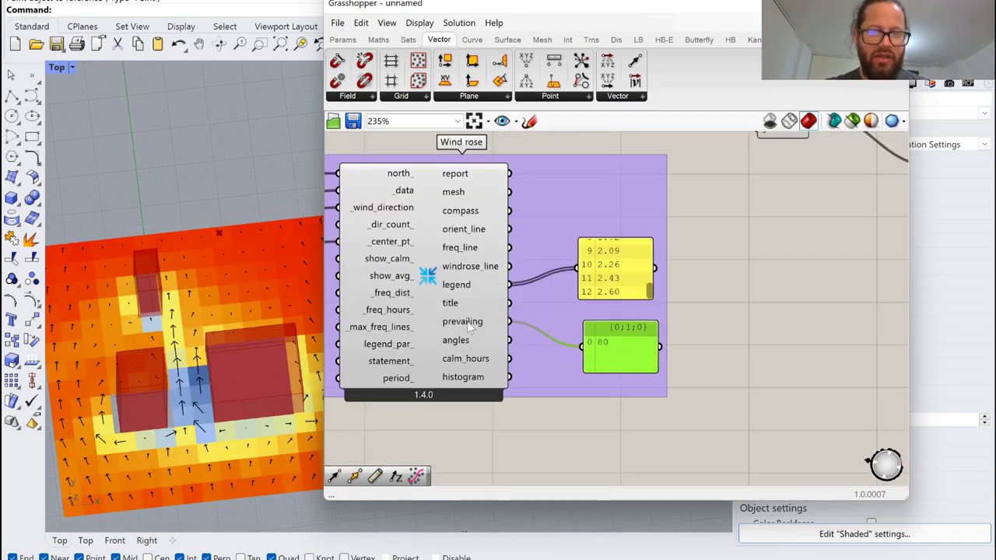
scroll(425, 370, "down", 5)
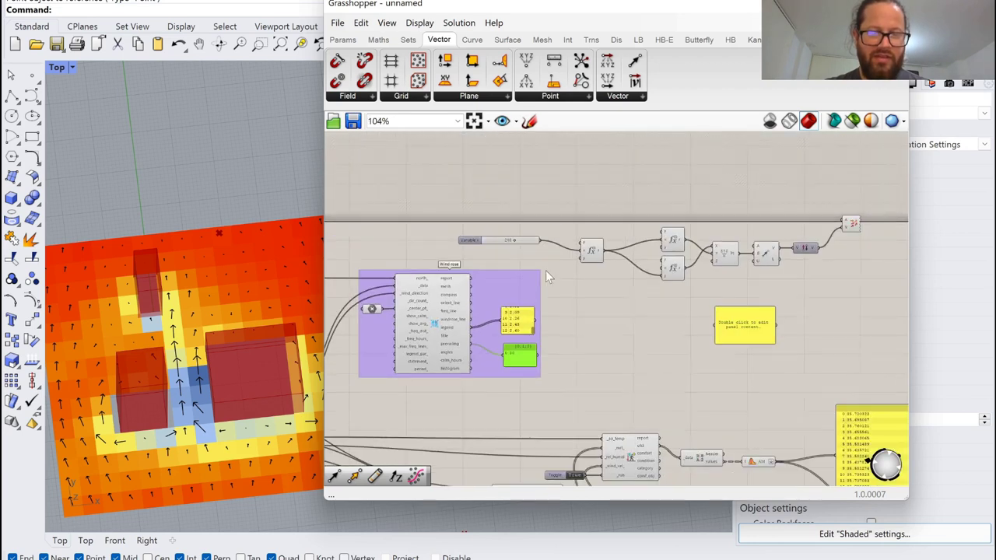
Step: Reset the Variable x slider feeding the first Expression component to 80
scroll(516, 237, "up", 5)
left_click_drag(434, 205, 428, 208)
double_click(428, 209)
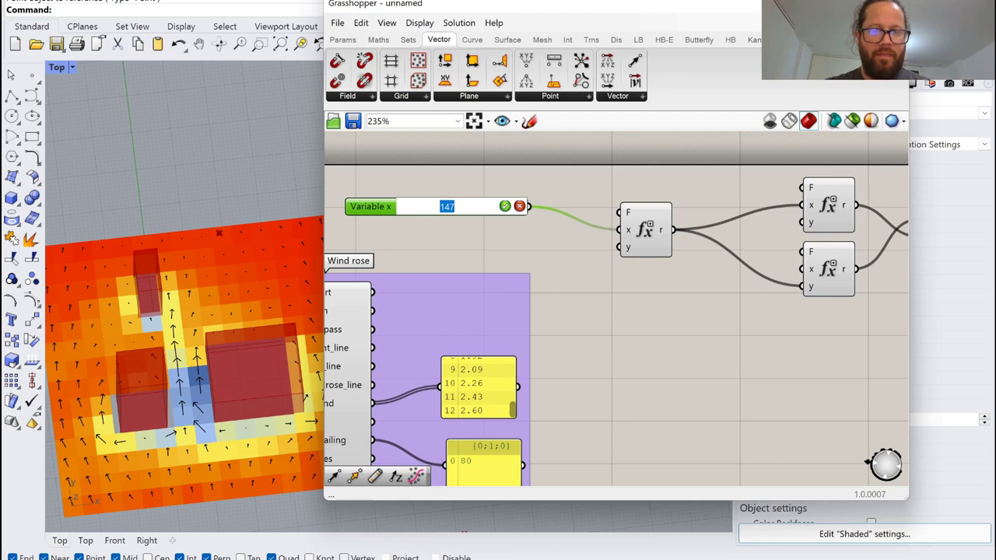
type("80")
left_click(559, 269)
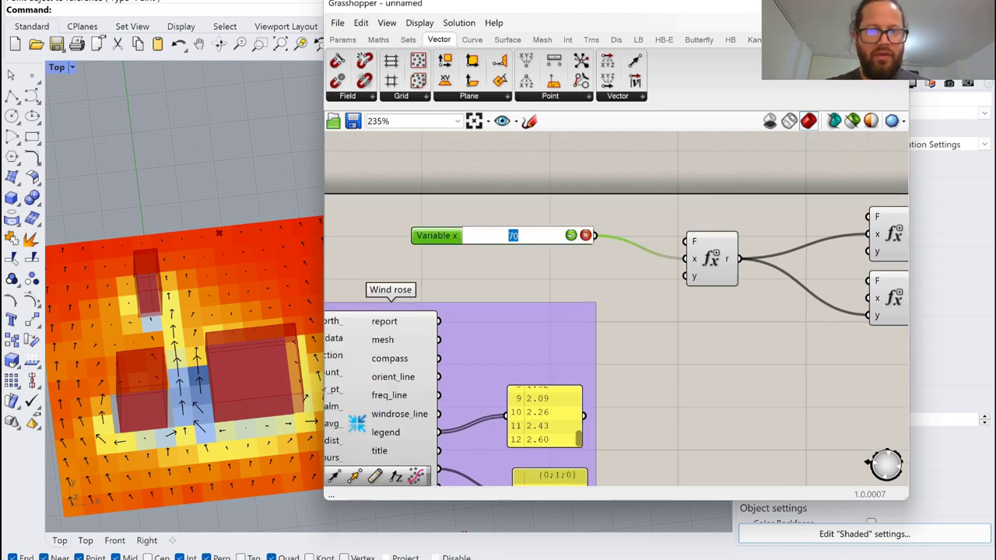
type("80")
key("Return")
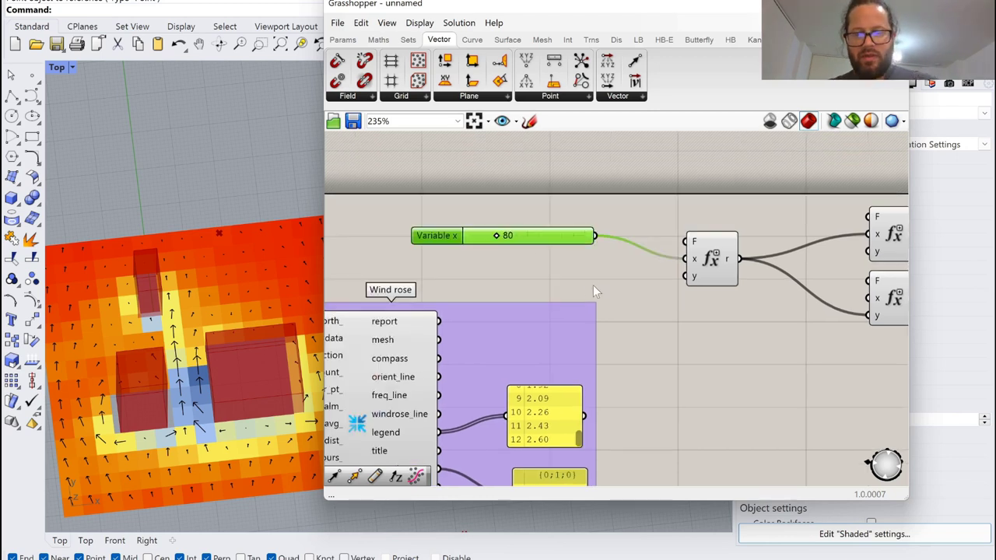
Step: Turn off the preview of the Heatmap component so the comfort map no longer covers the area around the origin
scroll(548, 207, "down", 4)
scroll(548, 206, "down", 5)
right_click_drag(664, 332, 613, 278)
scroll(629, 273, "up", 8)
right_click(641, 242)
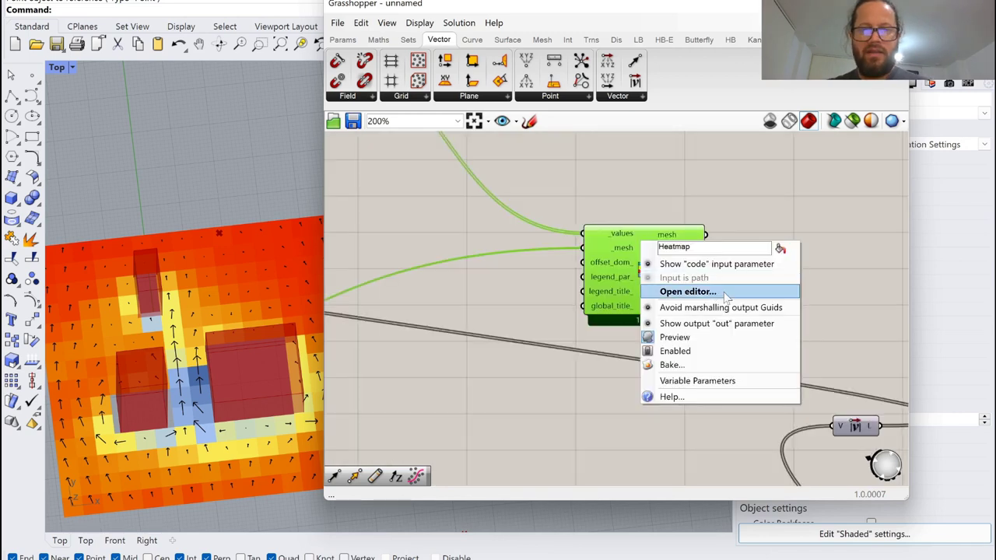
left_click(674, 336)
scroll(190, 336, "up", 2)
scroll(165, 363, "down", 3)
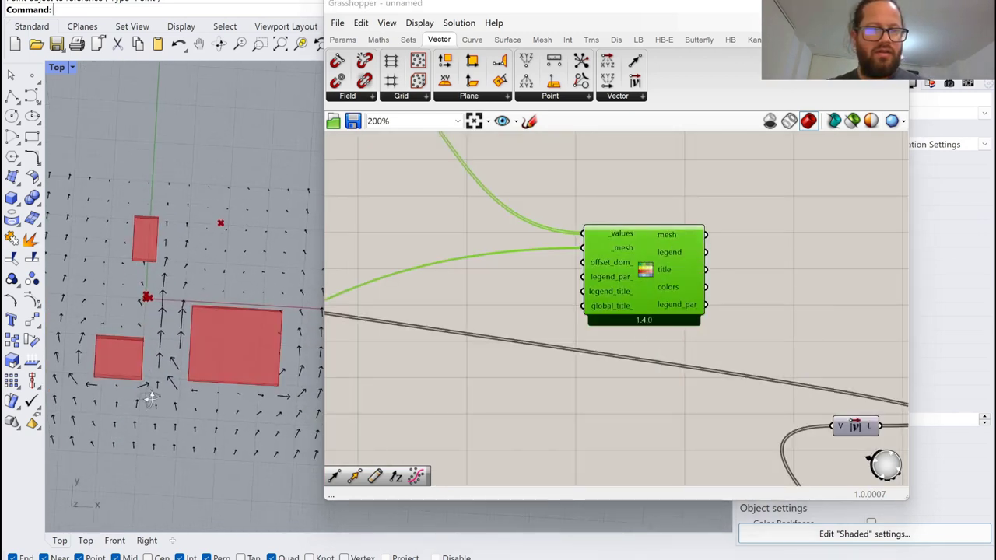
scroll(147, 308, "up", 5)
scroll(148, 308, "up", 5)
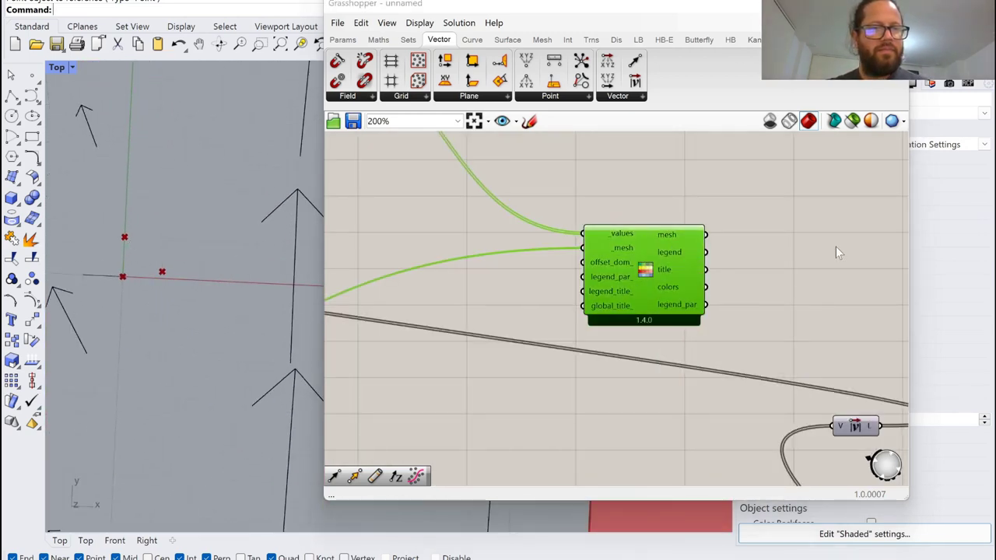
Step: Reference the existing point at the origin as start point A of the Vector 2Pt component
scroll(700, 312, "down", 3)
scroll(730, 249, "up", 5)
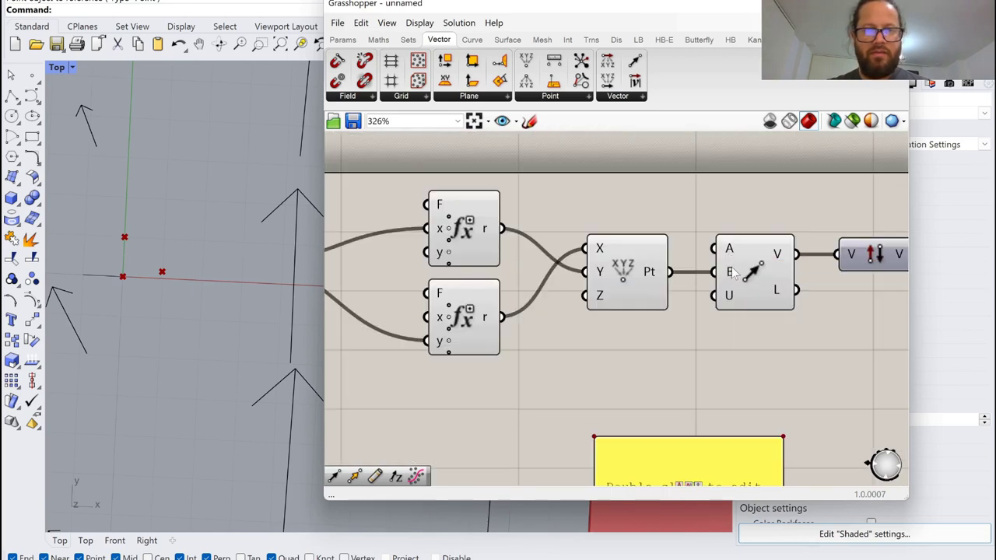
mouse_move(733, 272)
left_click(636, 247)
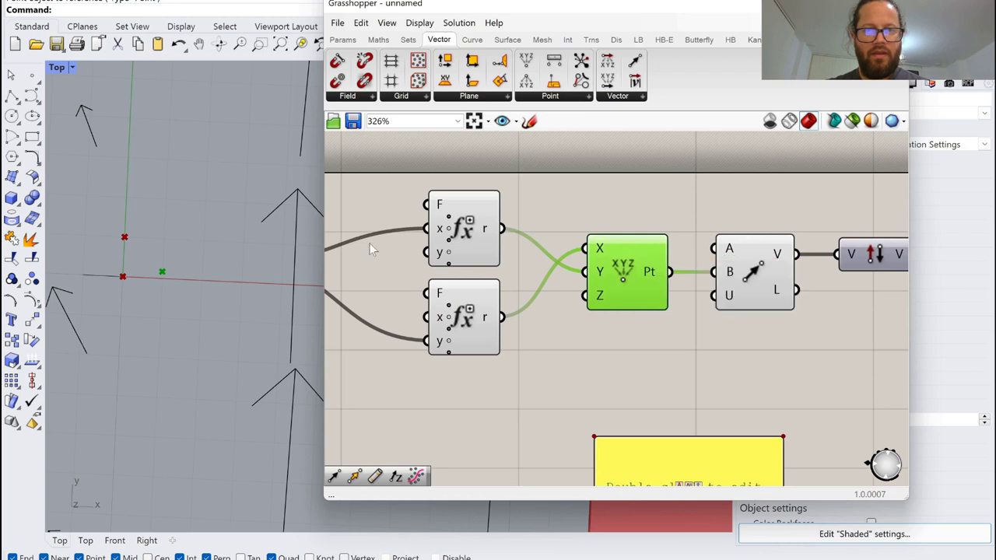
right_click(726, 248)
left_click(777, 229)
left_click(731, 246)
right_click(732, 247)
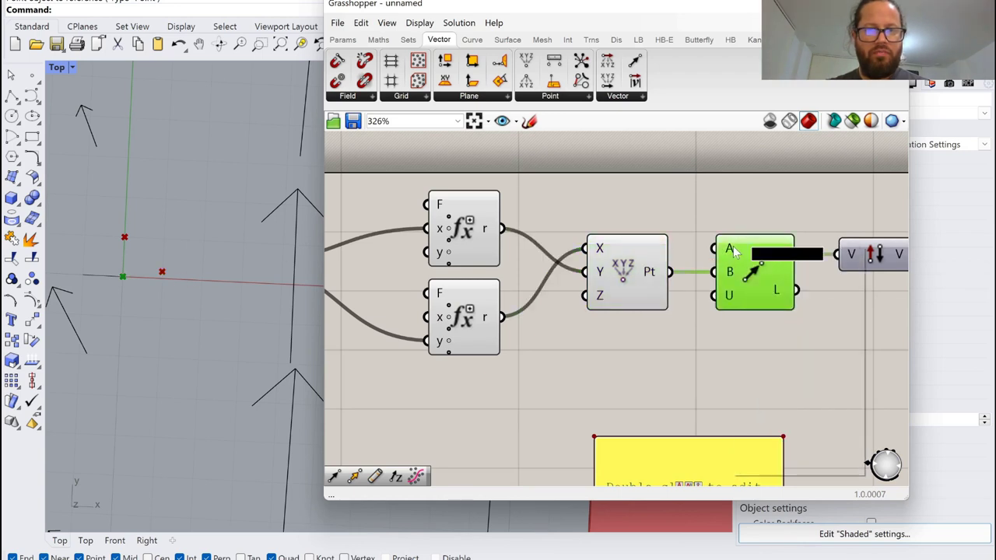
left_click(779, 381)
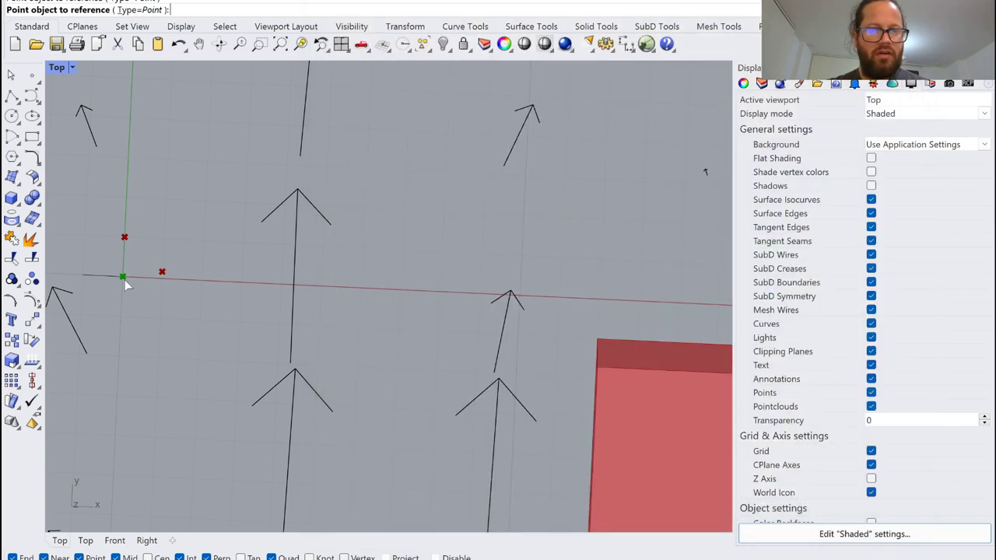
left_click(122, 277)
scroll(626, 323, "down", 4)
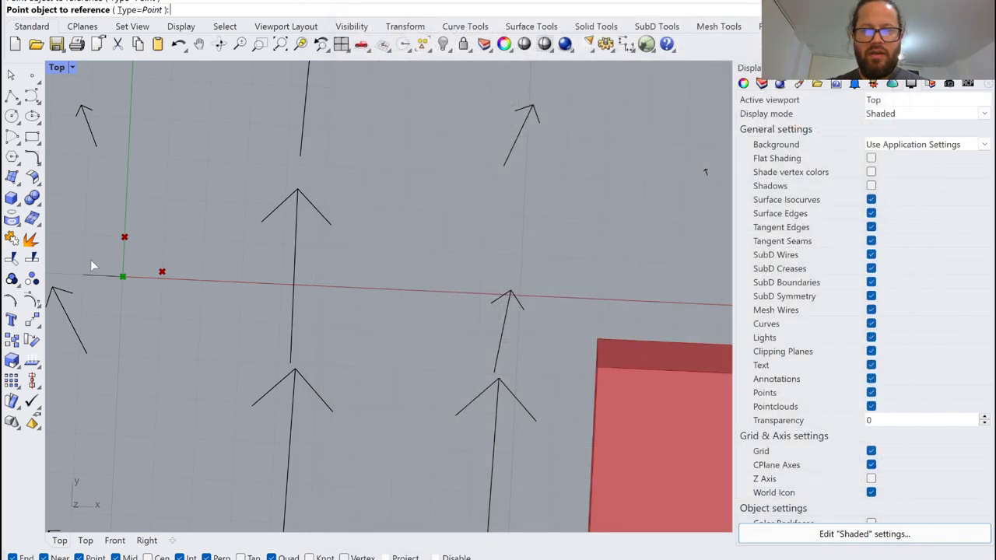
left_click(122, 277)
scroll(692, 261, "down", 5)
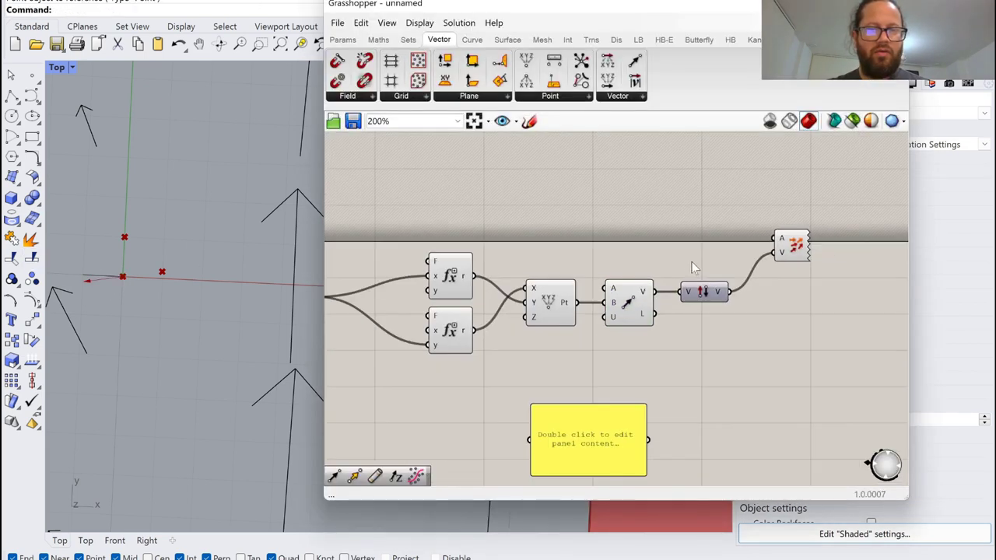
Step: Vary the Variable x slider to test the wind direction arrow, and set it to 80
scroll(362, 277, "up", 5)
left_click_drag(466, 274, 467, 275)
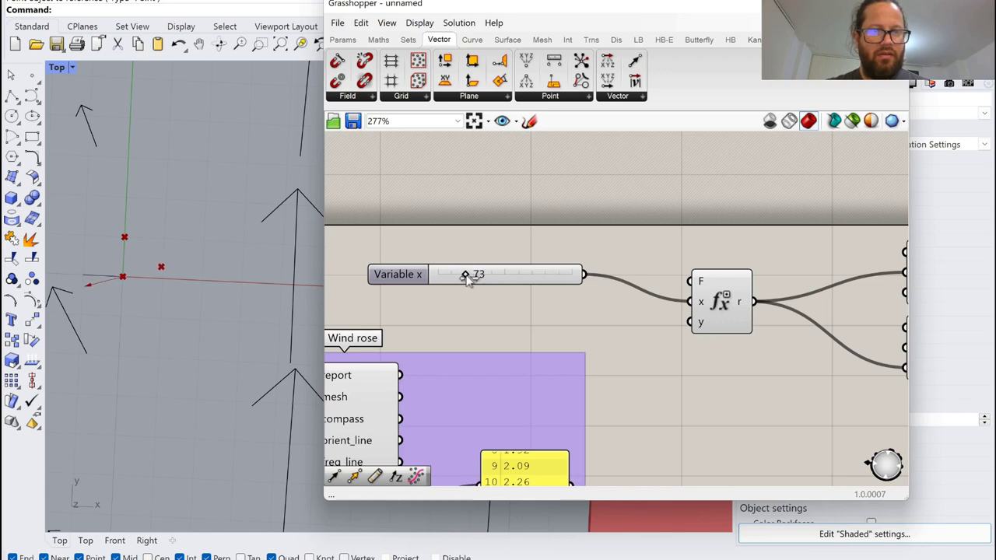
double_click(467, 275)
type("80")
key("Return")
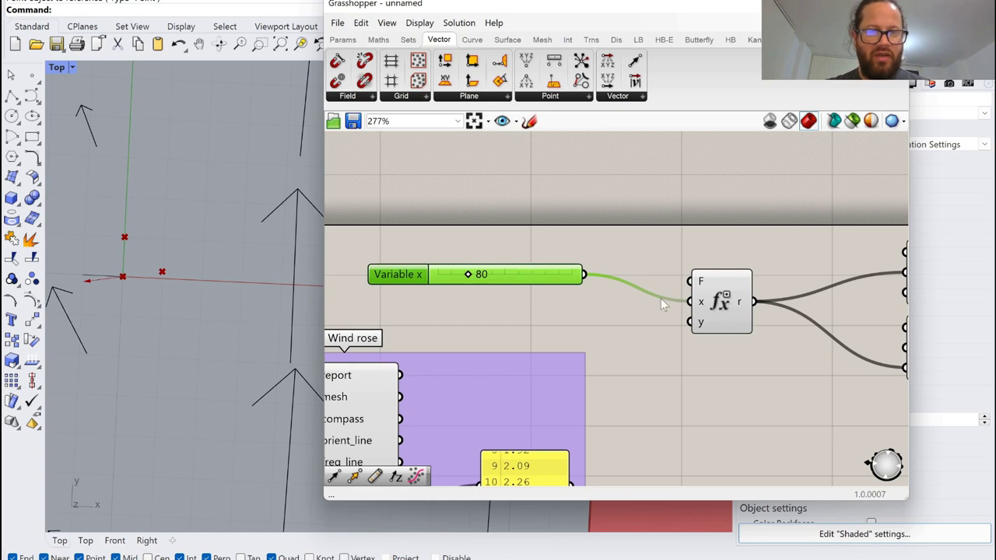
Step: Examine the formulas of the two Expression components that feed Construct Point's X and Y inputs
scroll(459, 256, "down", 3)
scroll(573, 275, "up", 2)
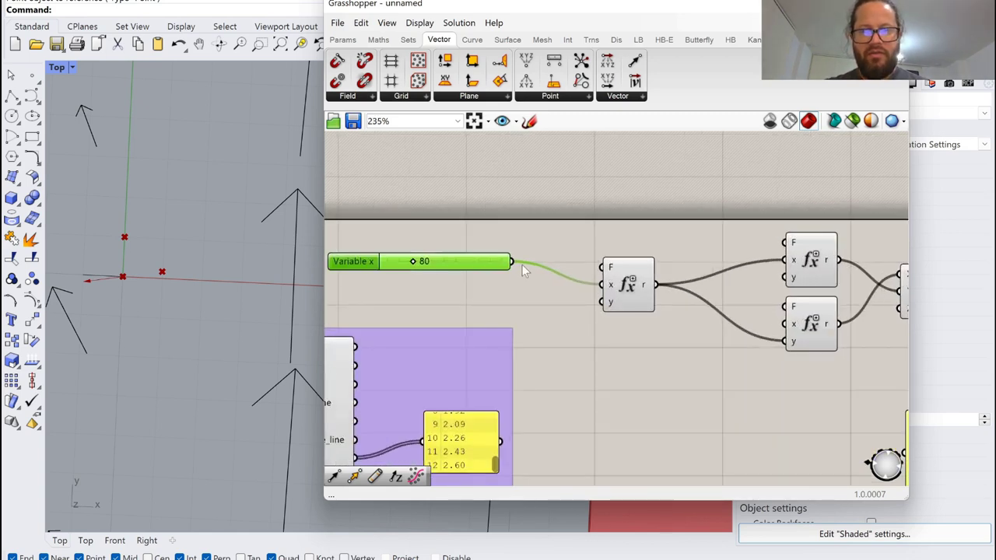
left_click_drag(512, 262, 747, 247)
scroll(801, 286, "down", 1)
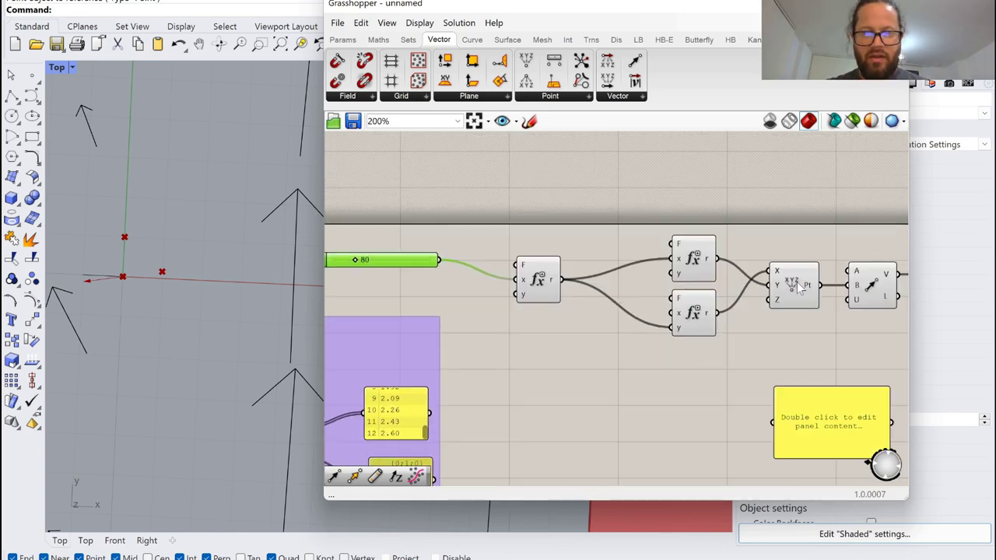
double_click(698, 266)
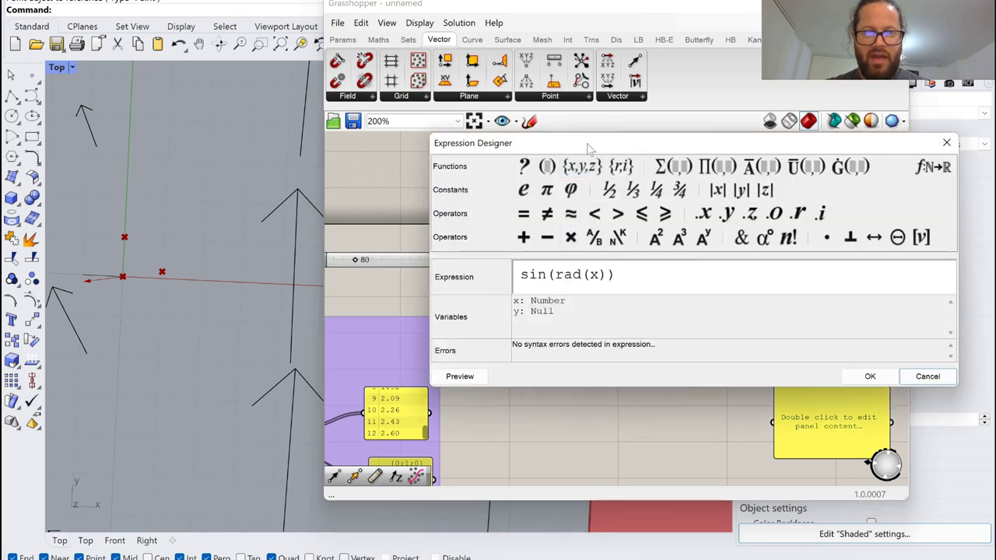
left_click_drag(588, 146, 679, 137)
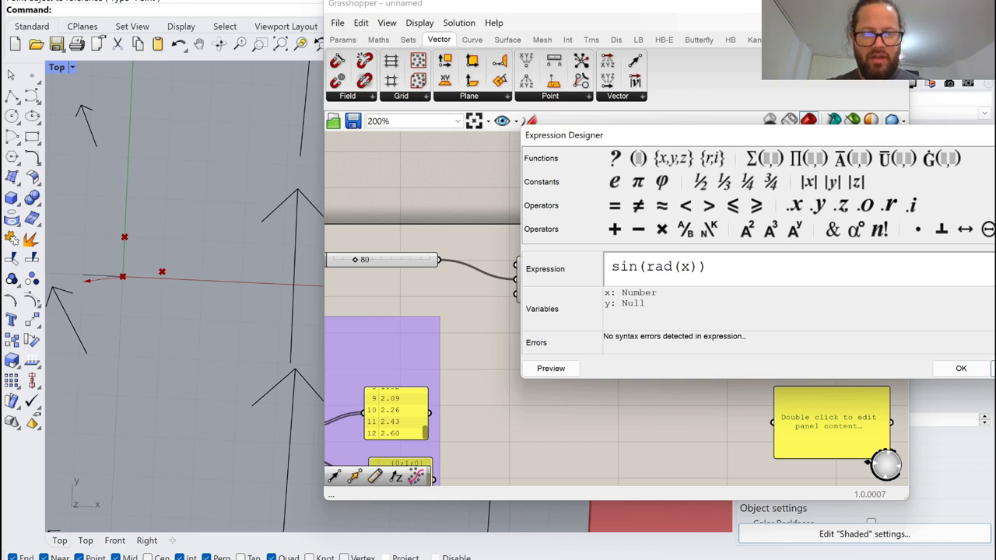
left_click(960, 368)
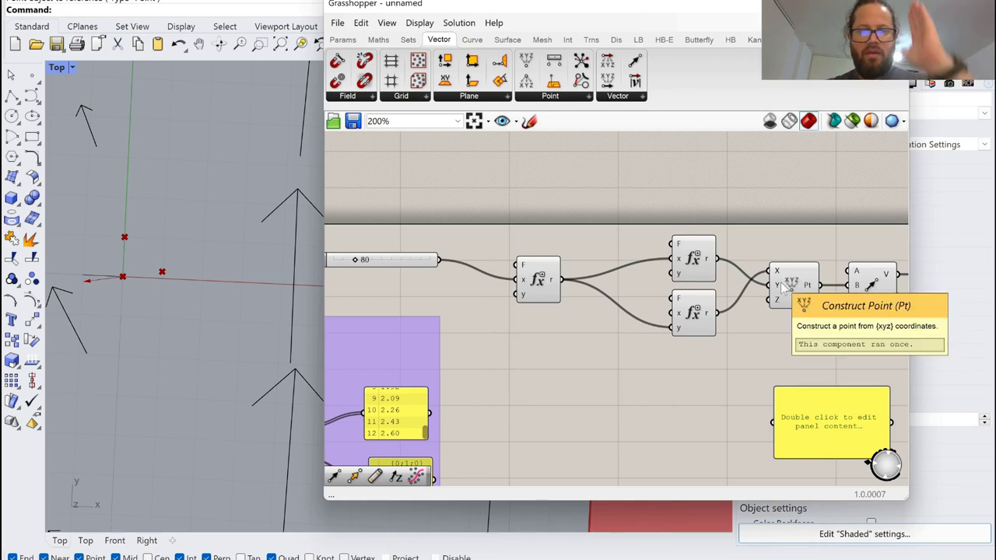
left_click(690, 313)
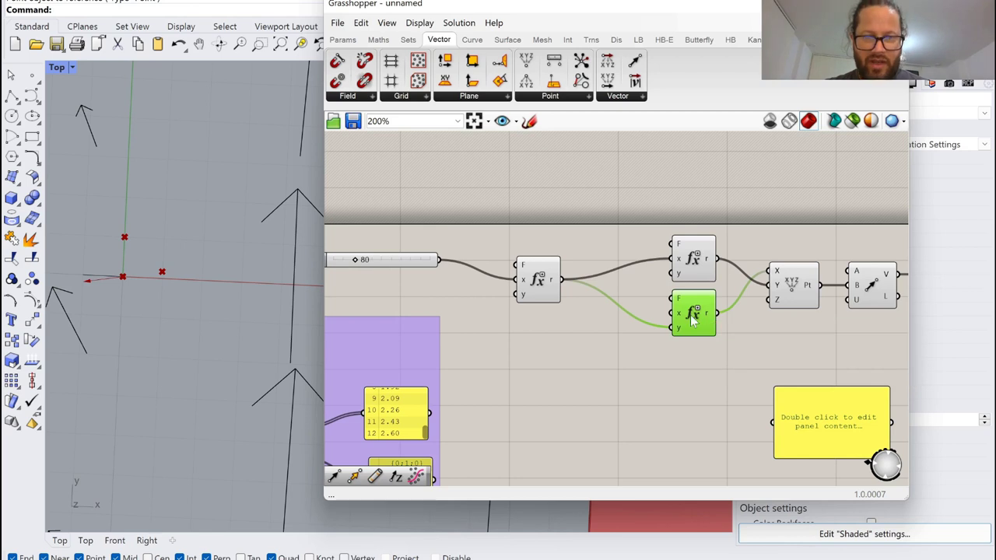
double_click(692, 317)
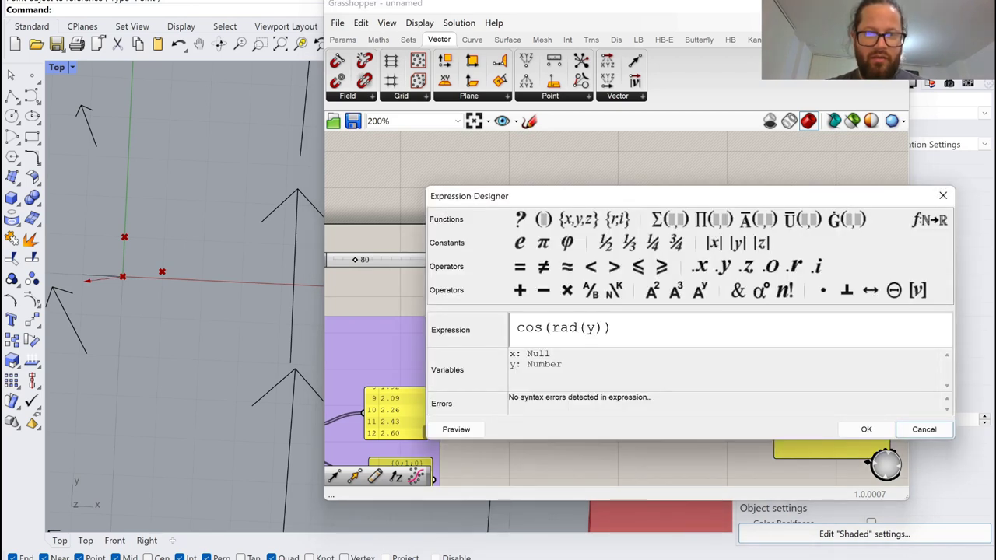
left_click(866, 428)
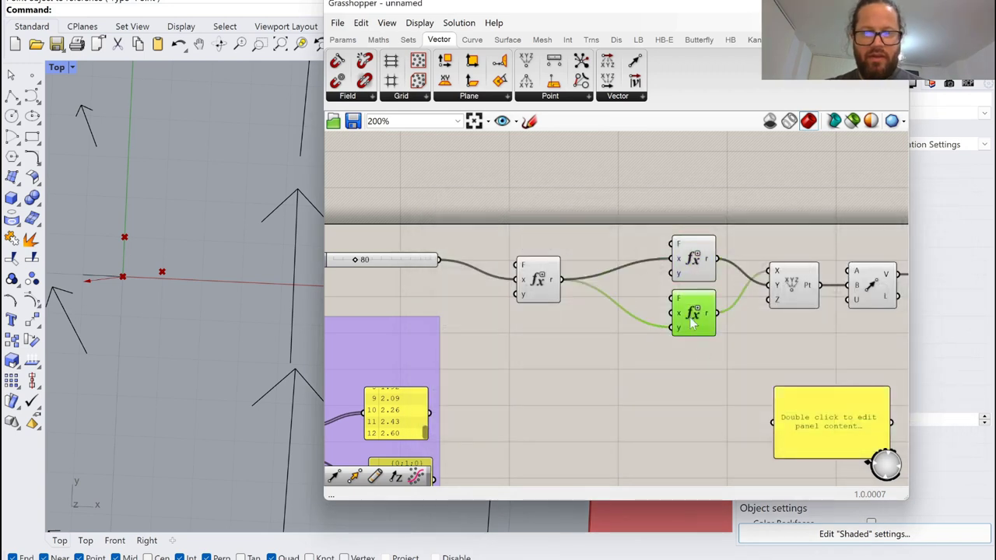
Step: Swap the positions of the two Expression components before Construct Point, and wire the Variable x slider directly into both
left_click_drag(690, 319, 686, 262)
left_click_drag(690, 266, 692, 313)
left_click(634, 329)
left_click_drag(686, 261, 695, 256)
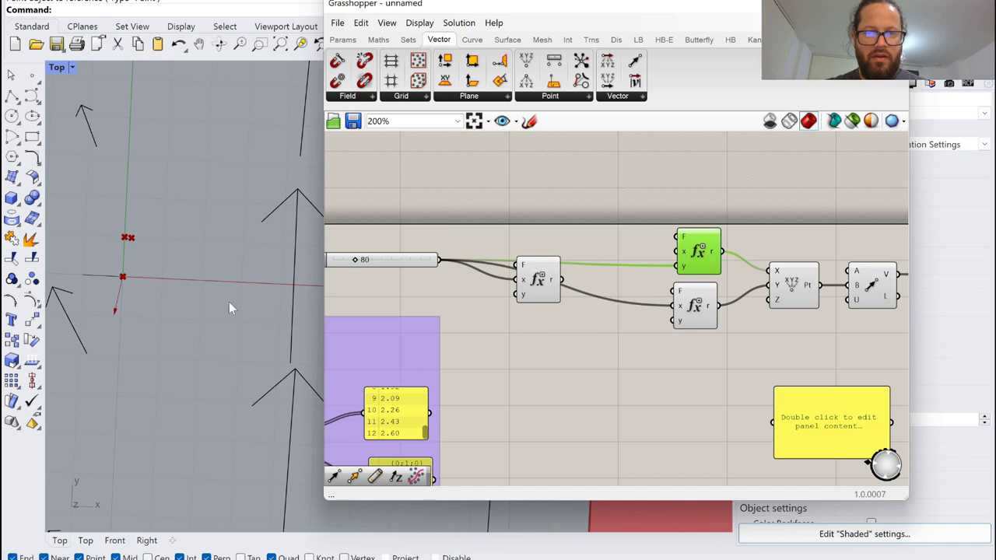
Step: Move the angle-conversion Expression clear of the wires feeding the other two, and test Variable x at 0 and 72
right_click_drag(356, 265, 405, 269)
left_click_drag(405, 268, 366, 269)
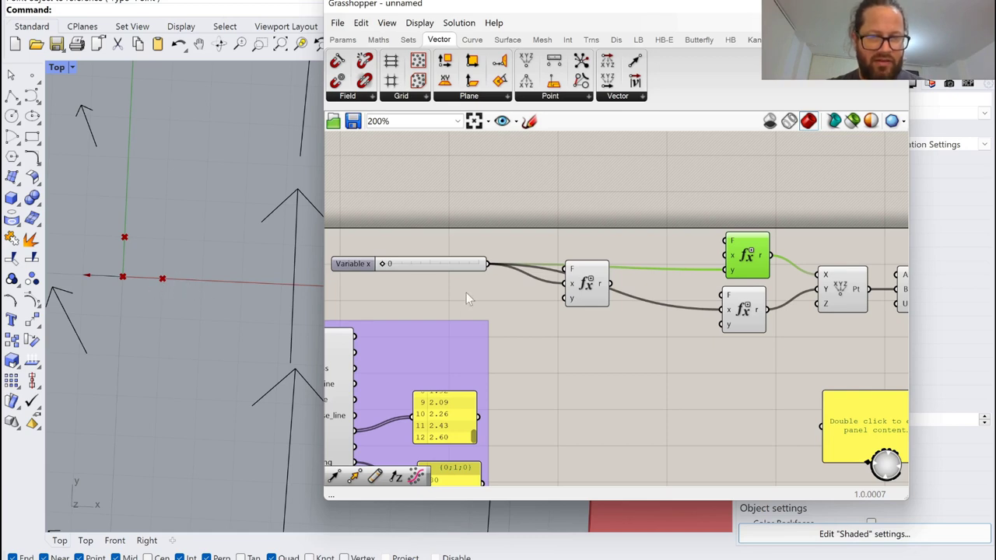
left_click_drag(586, 296, 579, 338)
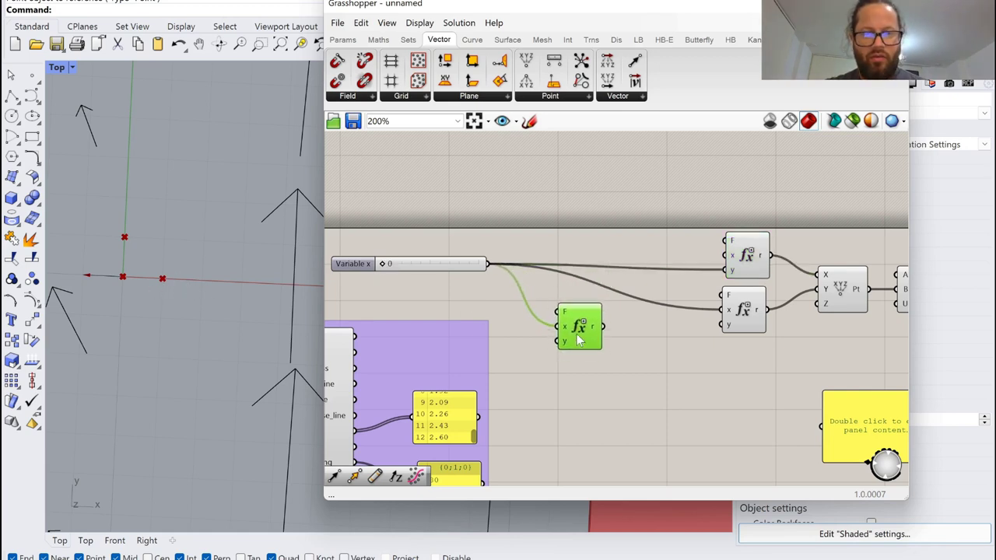
left_click_drag(381, 263, 401, 263)
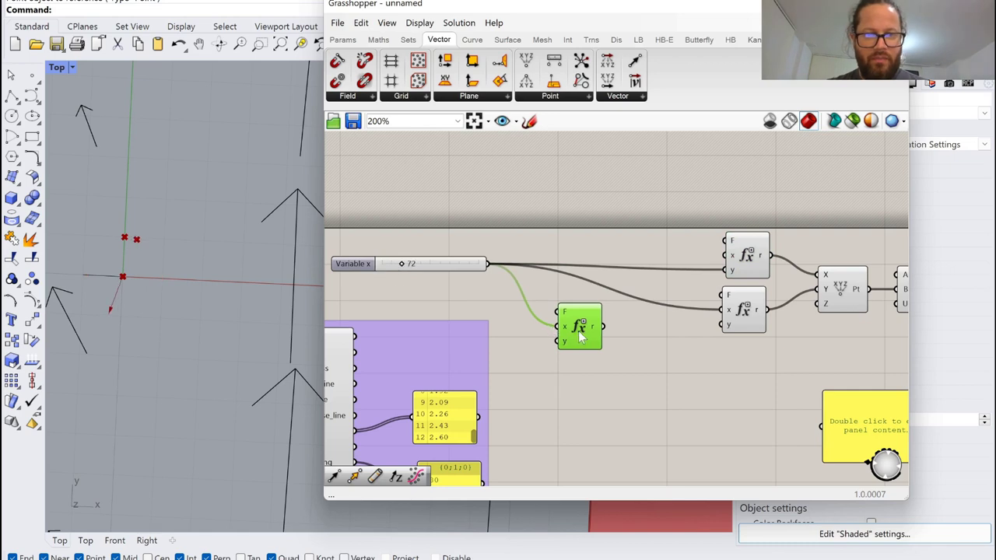
Step: Examine the formula of the angle-conversion Expression and keep it as it is
double_click(579, 330)
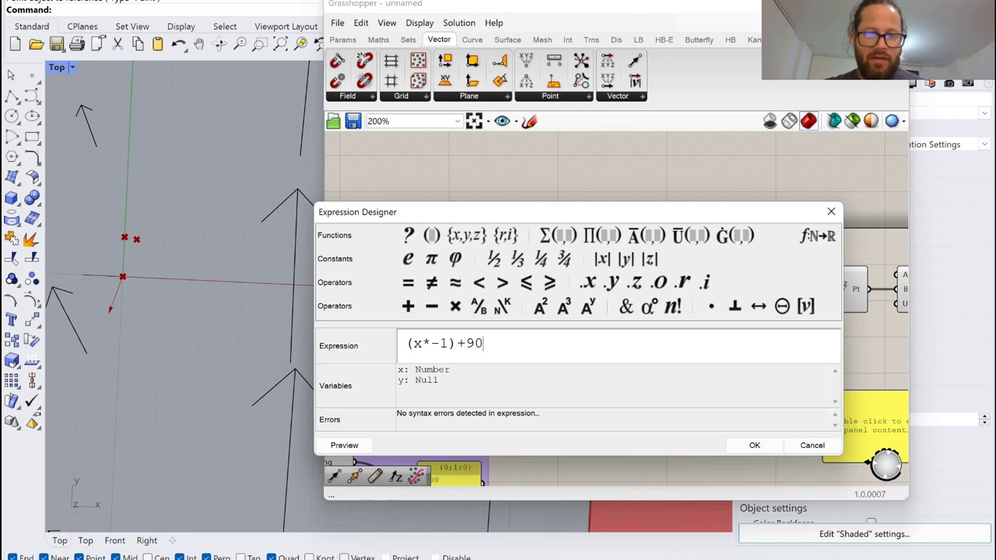
key("shift+Left")
key("shift+Left")
left_click(754, 446)
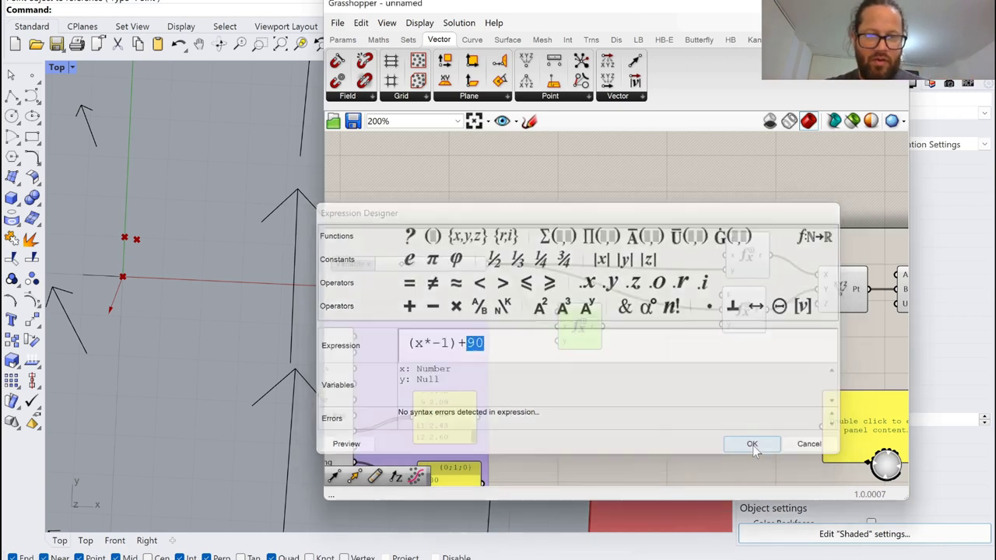
Step: Feed the angle-conversion Expression's result into both Expressions before Construct Point, reposition the Variable x slider and set it to 80
left_click_drag(604, 325, 728, 270)
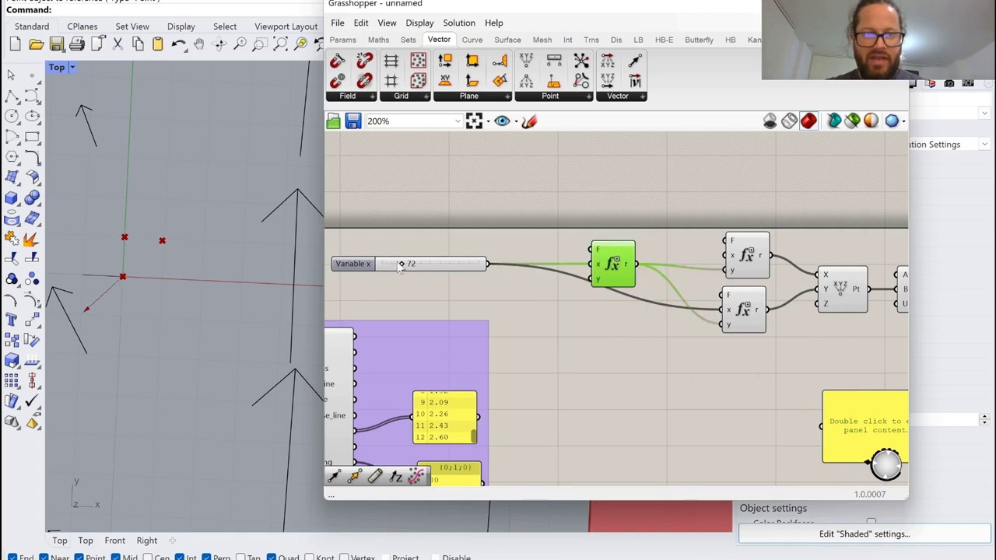
left_click_drag(400, 267, 410, 265)
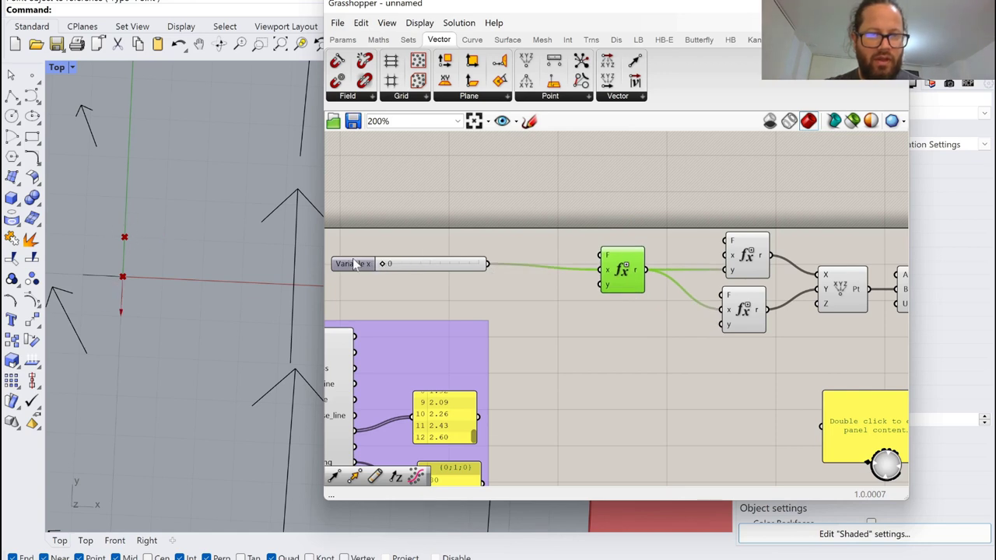
left_click_drag(358, 264, 446, 261)
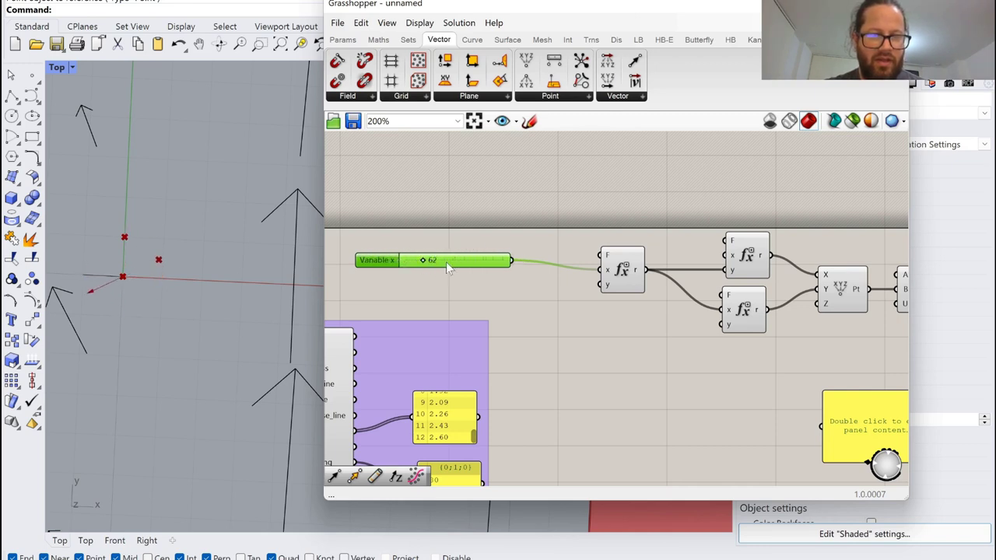
double_click(446, 262)
type("80")
key("Return")
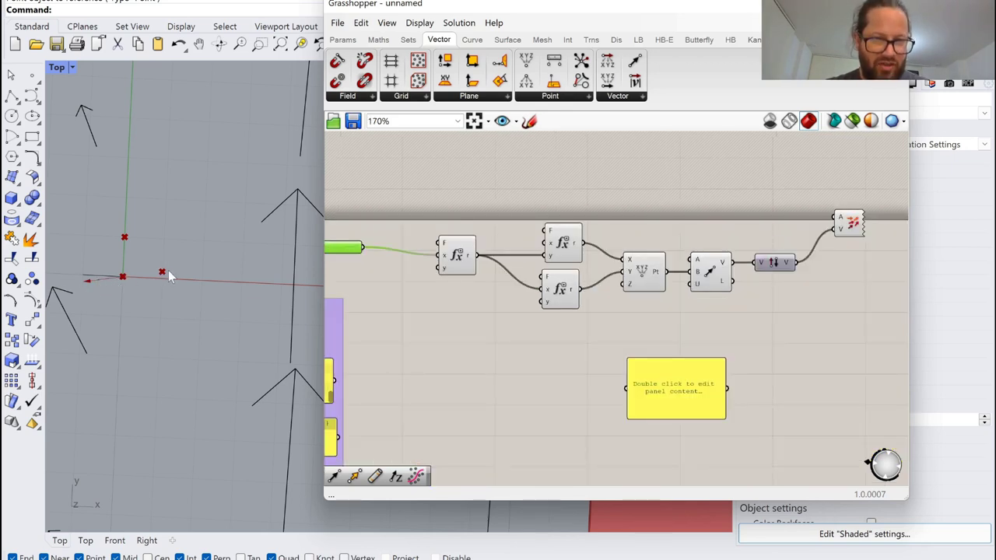
Step: Try bypassing the Reverse component by wiring Vector 2Pt's V output directly into Vector Display's V input
left_click(12, 95)
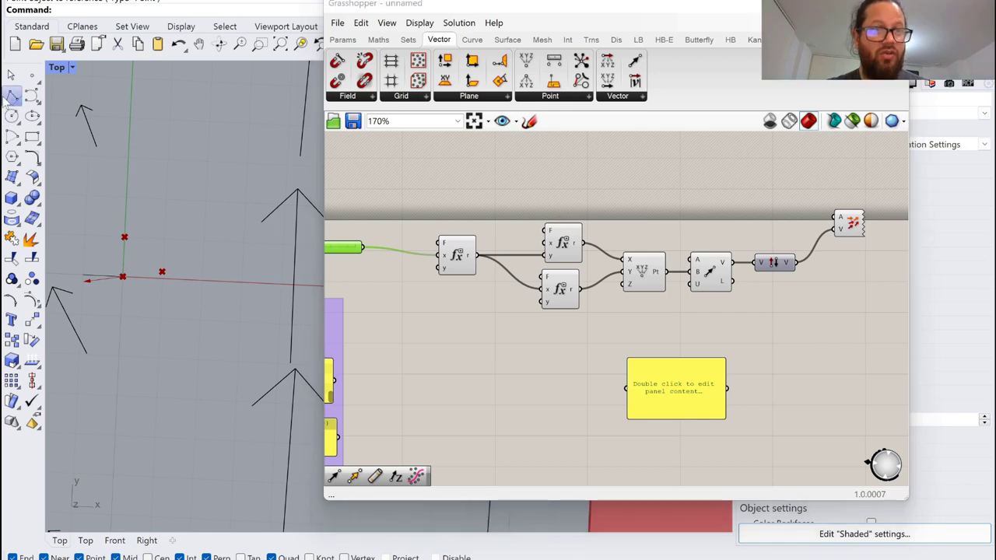
left_click(122, 277)
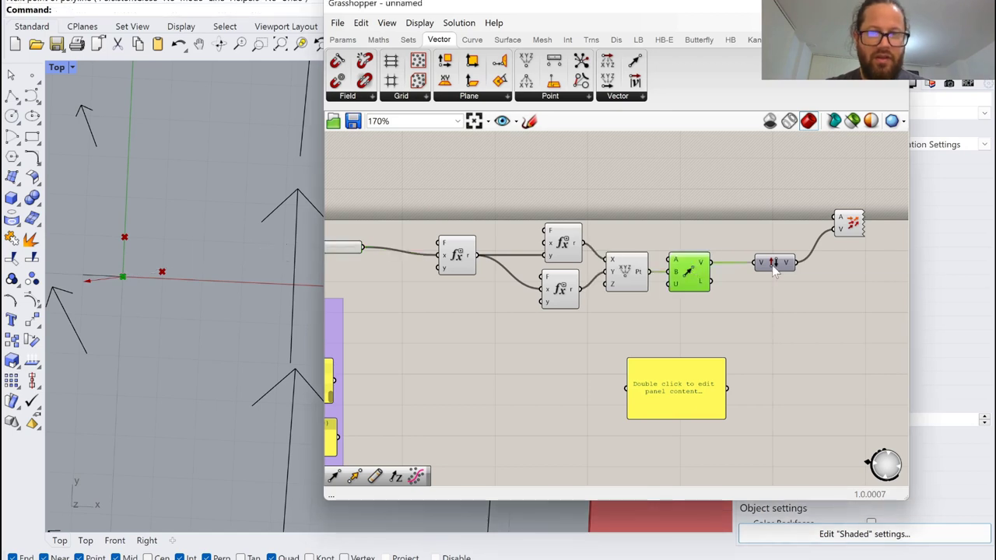
left_click_drag(774, 268, 761, 325)
left_click(762, 277)
left_click(844, 224)
left_click(797, 273)
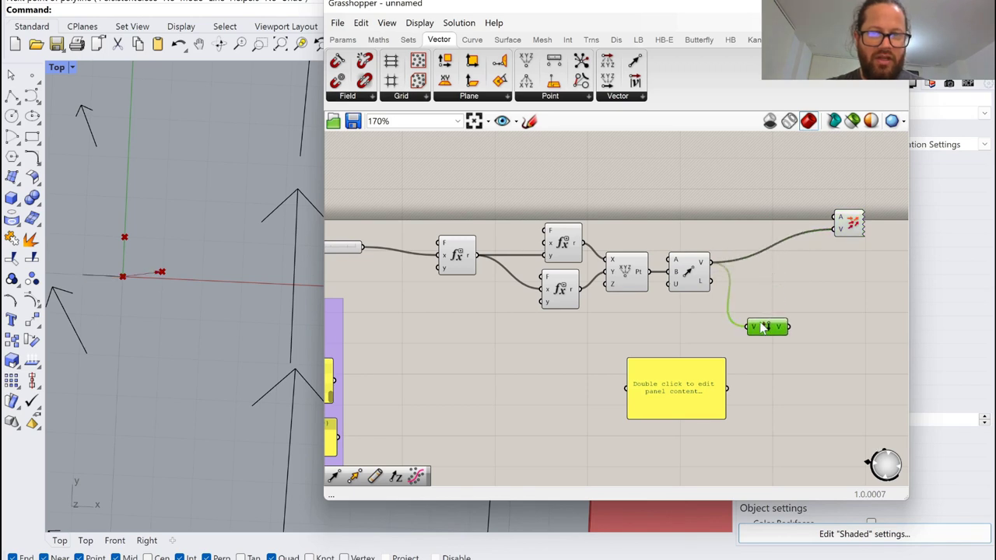
Step: Test the wind direction arrow with Variable x at 0 and 142, and set the slider to 80
scroll(137, 284, "up", 3)
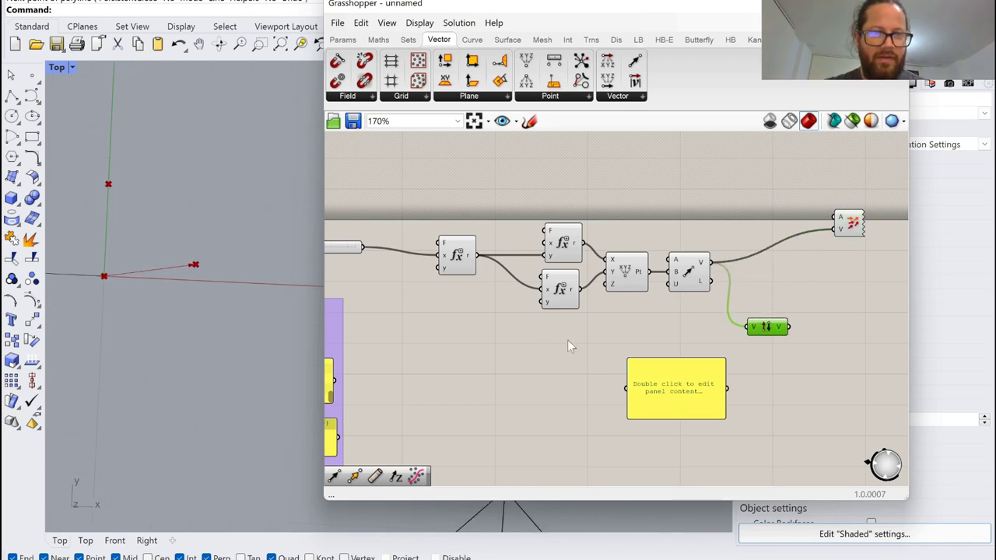
scroll(567, 340, "down", 4)
scroll(427, 299, "up", 4)
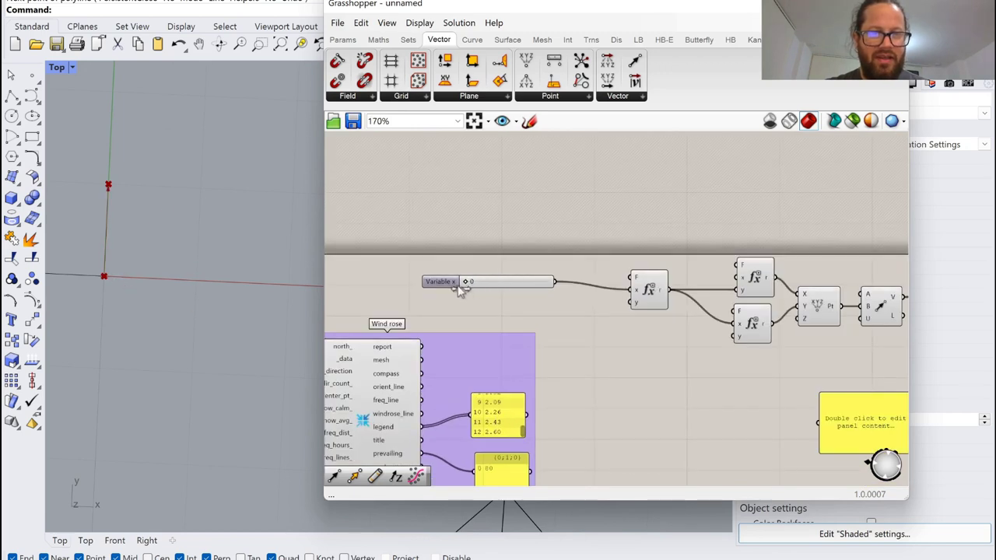
left_click_drag(461, 288, 502, 294)
right_click_drag(389, 458, 413, 406)
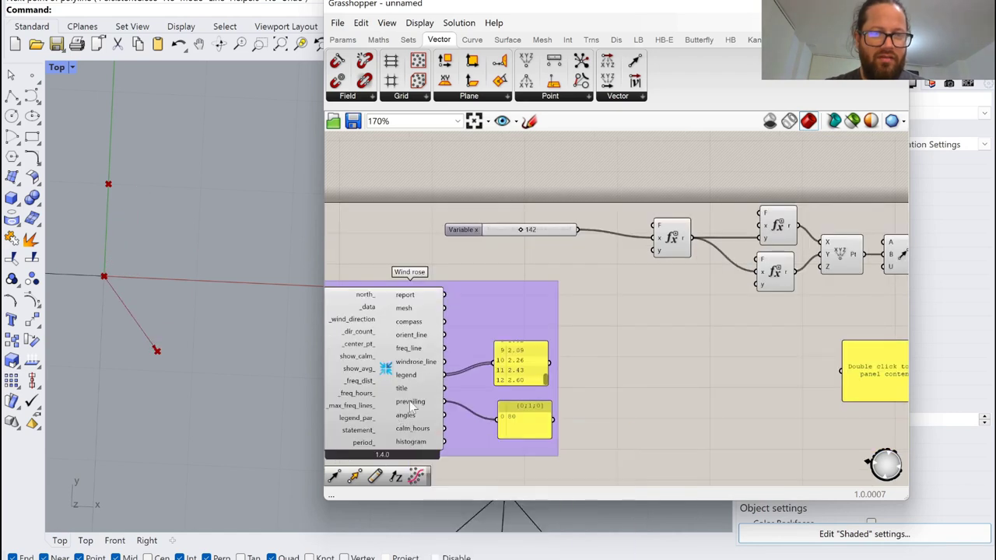
mouse_move(519, 236)
left_mouse_down()
mouse_move(564, 235)
mouse_move(502, 235)
mouse_move(520, 236)
left_mouse_up()
double_click(520, 235)
type("80")
key("Return")
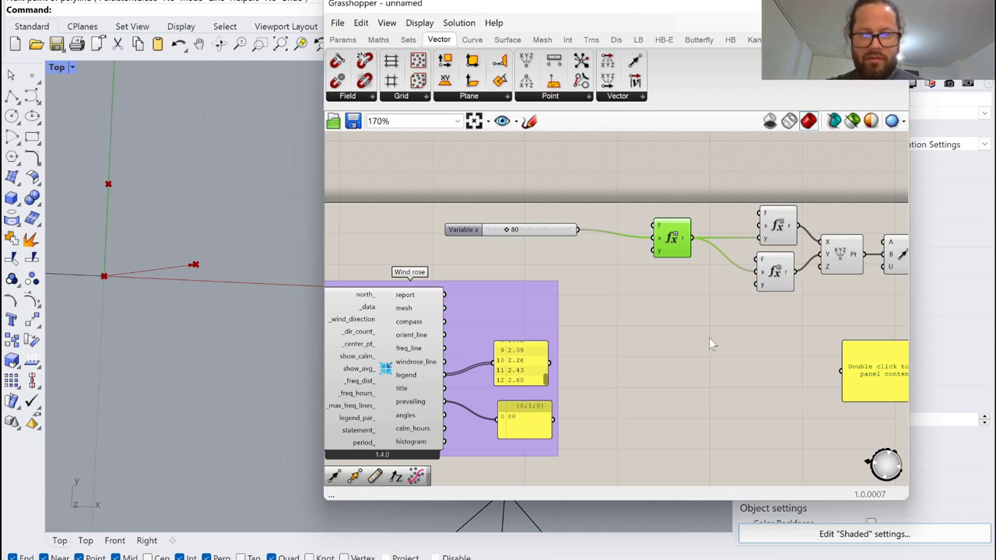
Step: Realign the two Expressions before Construct Point, and test the wind arrow with Variable x at 0 and 260
left_click_drag(507, 231, 487, 231)
left_click(651, 298)
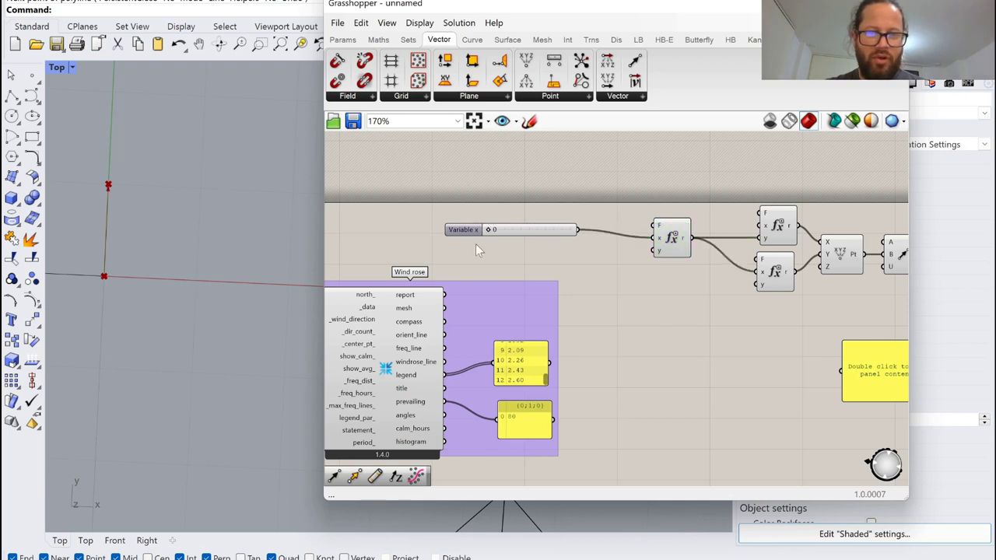
scroll(477, 244, "down", 3)
scroll(660, 237, "up", 4)
left_click_drag(677, 226, 663, 225)
left_click_drag(679, 268, 674, 267)
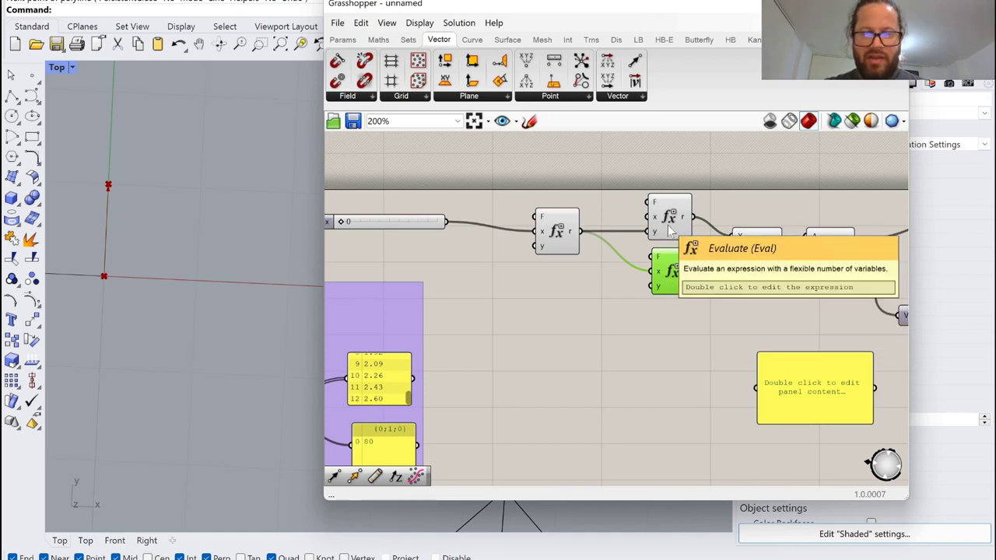
left_click(756, 251)
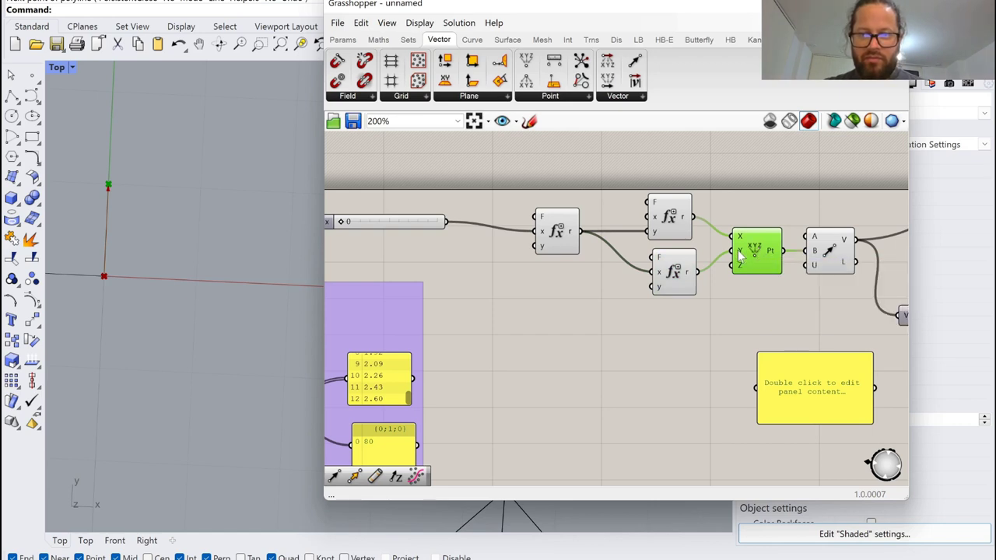
left_click_drag(339, 222, 430, 223)
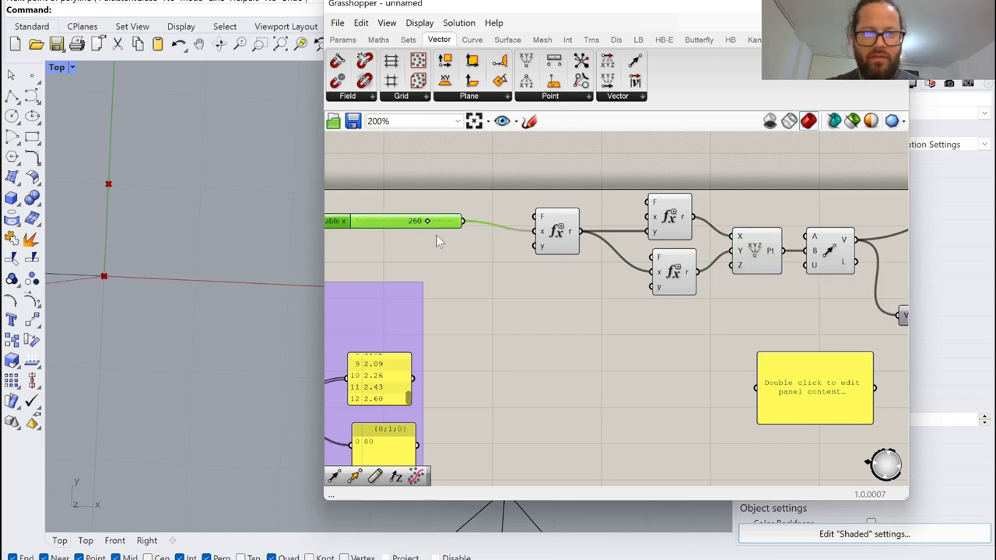
left_click(438, 237)
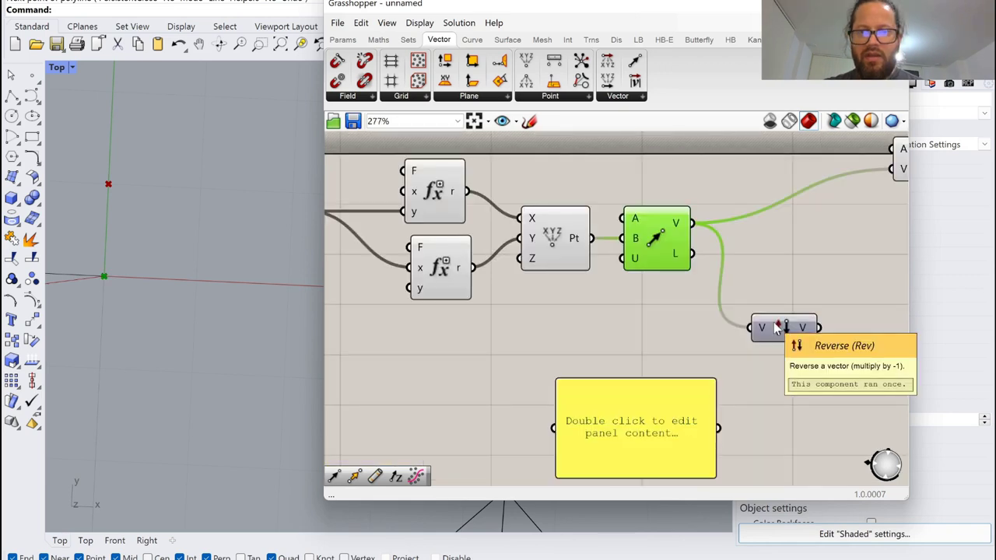
Step: Insert the Reverse component back between Vector 2Pt's V output and Vector Display's V input
left_click_drag(776, 328, 765, 239)
right_click_drag(811, 245, 740, 267)
left_click_drag(738, 263, 843, 221, "shift")
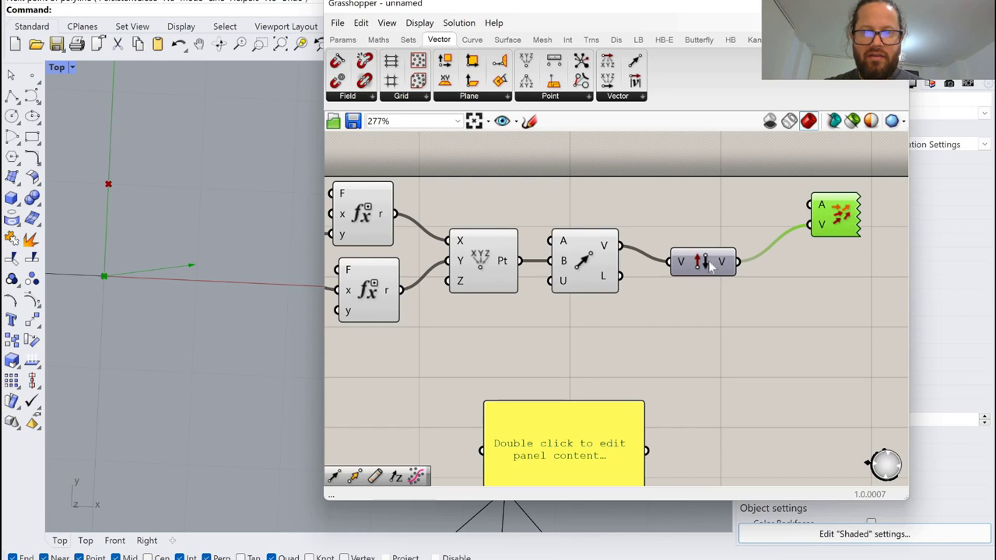
Step: Set Variable x to 67, and replace it at the angle-conversion Expression's x input with the Wind rose's prevailing output
scroll(751, 272, "down", 4)
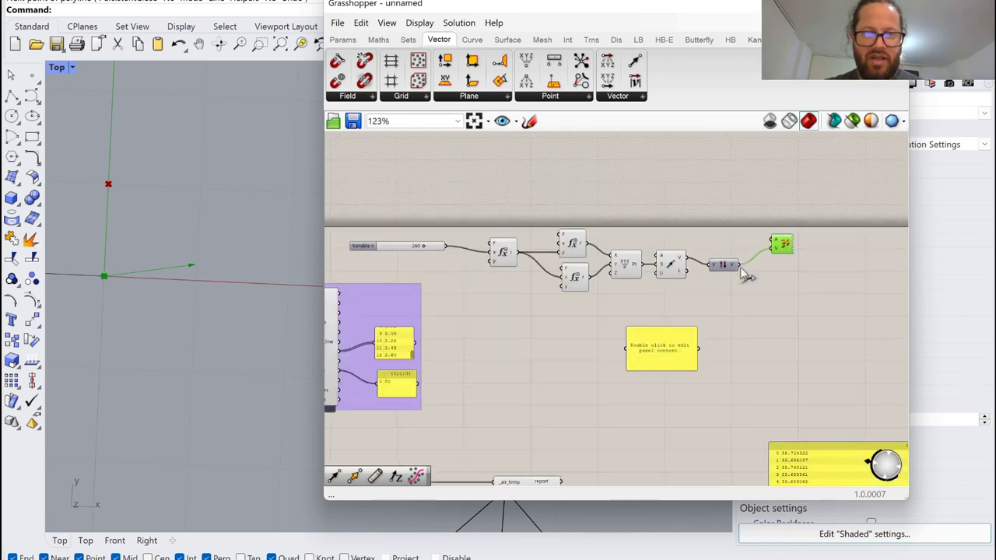
scroll(443, 239, "up", 3)
left_click_drag(421, 253, 360, 250)
scroll(497, 293, "down", 3)
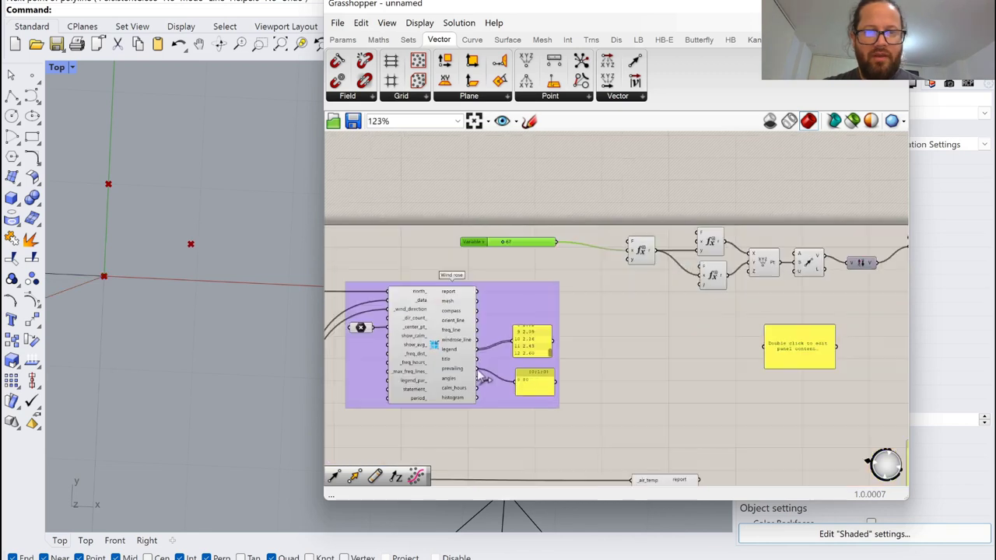
left_click_drag(477, 368, 635, 251)
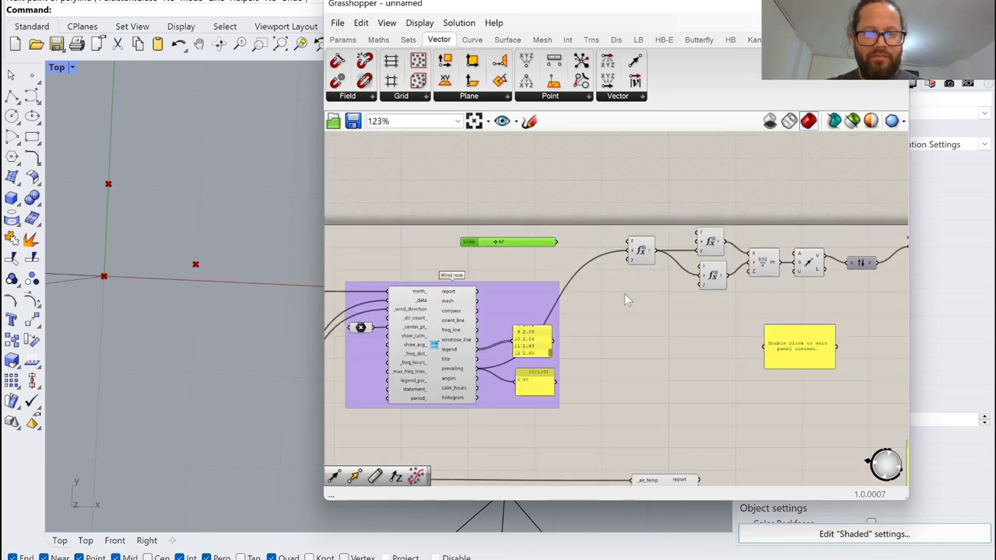
Step: Move the component chain from the angle-conversion Expression to Vector Display down below the empty panel
right_click_drag(867, 266, 755, 241)
scroll(755, 242, "up", 1)
scroll(756, 242, "down", 4)
scroll(755, 243, "down", 4)
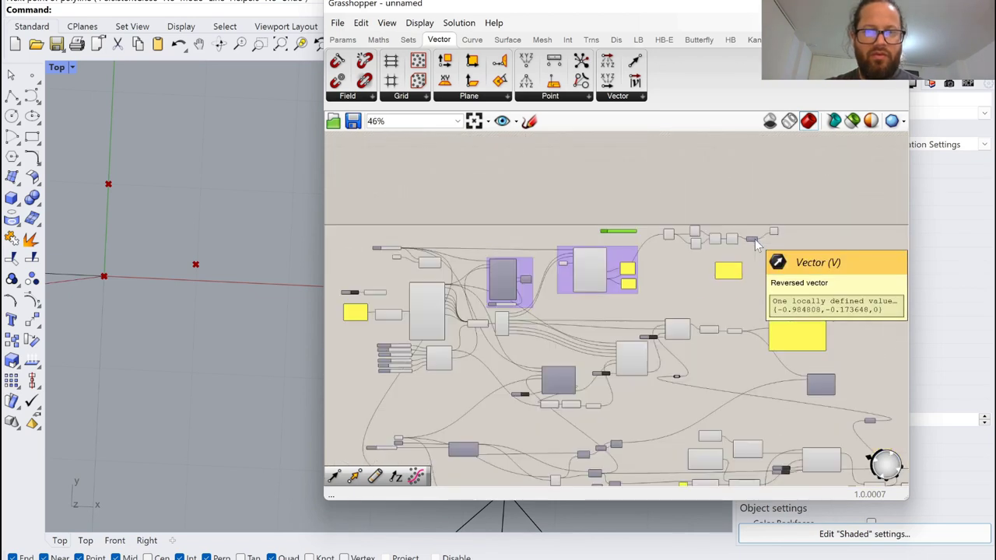
scroll(692, 233, "up", 5)
scroll(690, 226, "up", 4)
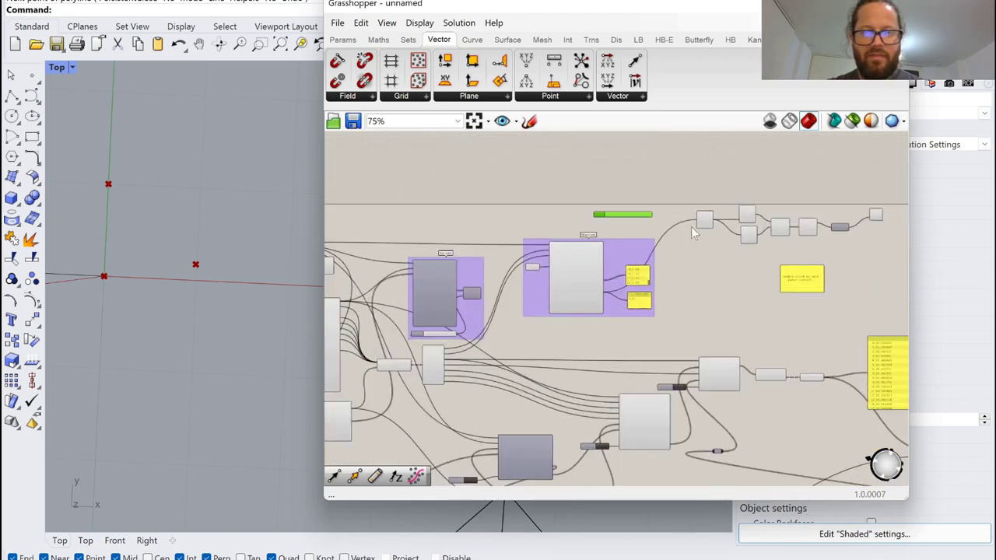
scroll(611, 208, "down", 4)
left_click(725, 215)
scroll(738, 208, "down", 4)
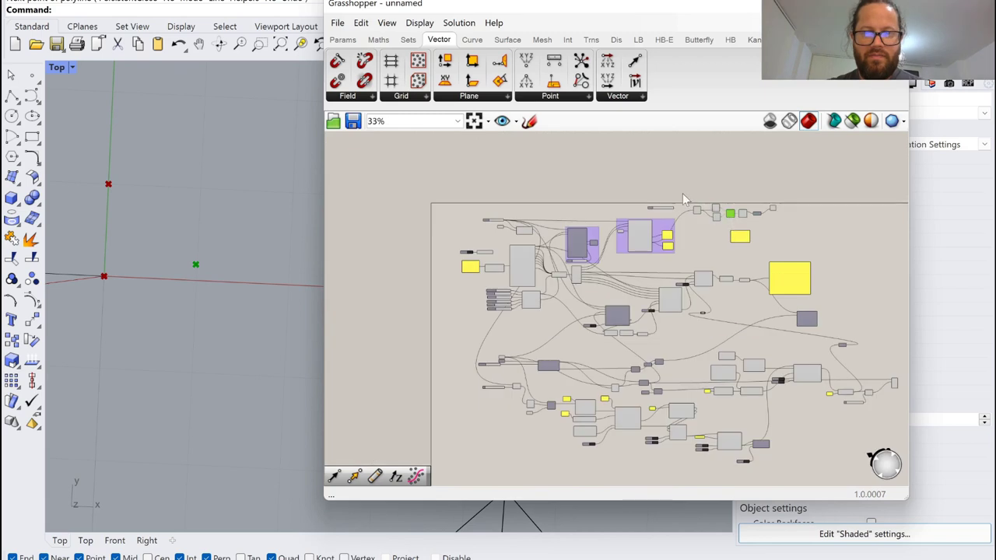
left_click_drag(682, 193, 768, 227)
left_click_drag(791, 195, 775, 240)
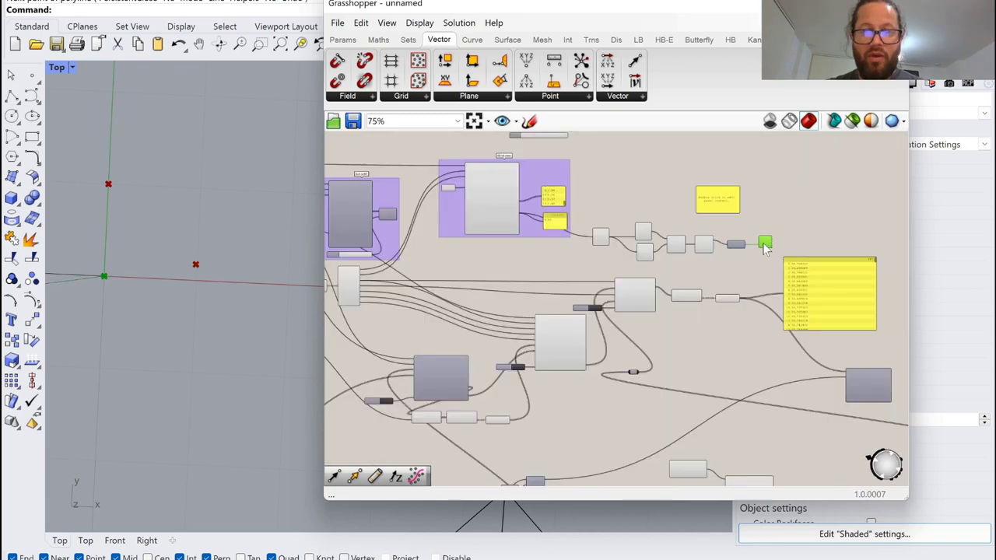
Step: Rearrange the prevailing-angle panel, the angle-conversion Expression and the disconnected slider around the Wind rose group
scroll(763, 196, "down", 4)
scroll(714, 209, "up", 2)
scroll(713, 207, "up", 4)
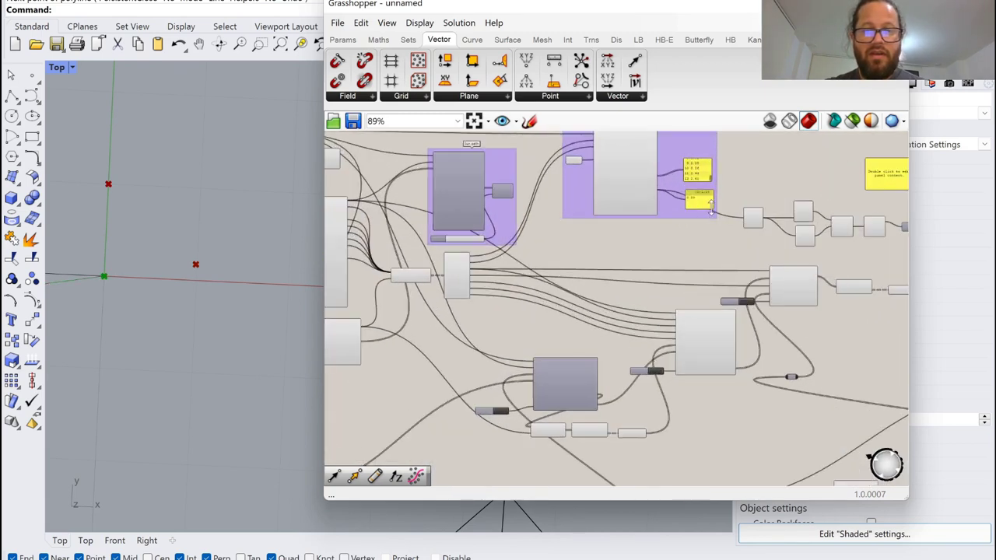
left_click_drag(703, 201, 733, 222)
scroll(643, 158, "down", 2)
scroll(642, 158, "up", 3)
scroll(641, 152, "down", 2)
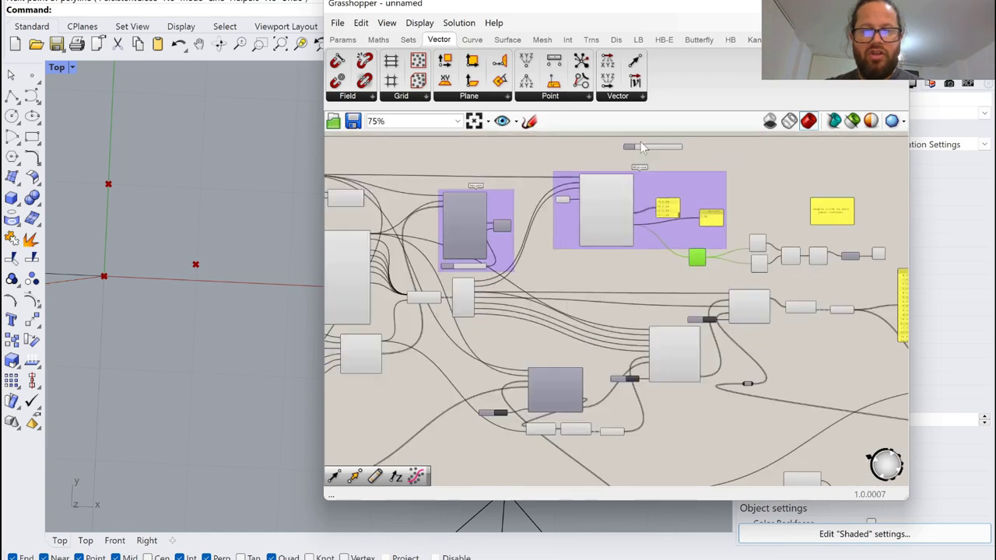
scroll(642, 142, "up", 2)
left_click_drag(626, 150, 606, 319)
Step: Read the description of the Wind rose's prevailing output, and locate the Butterfly wind vector component's inputs
scroll(649, 314, "up", 4)
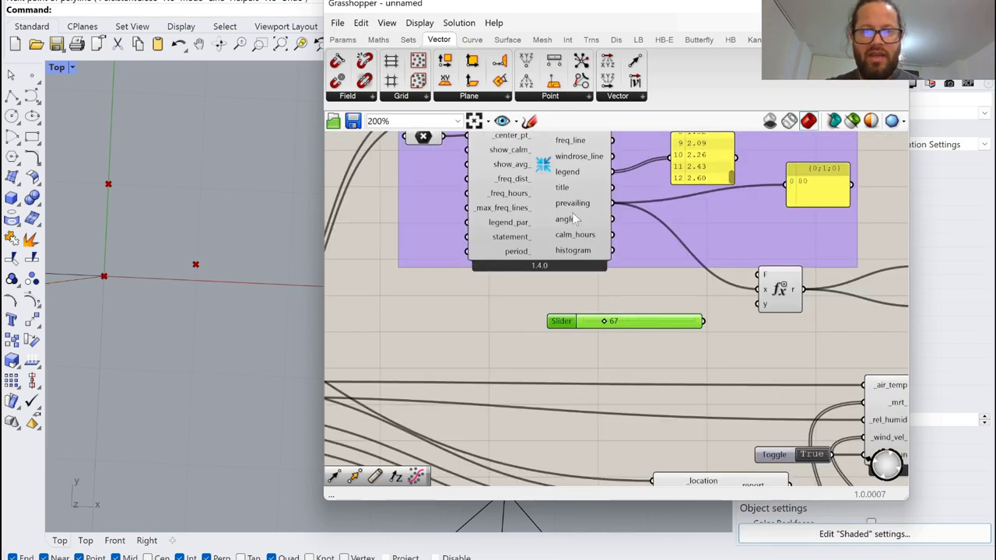
mouse_move(574, 205)
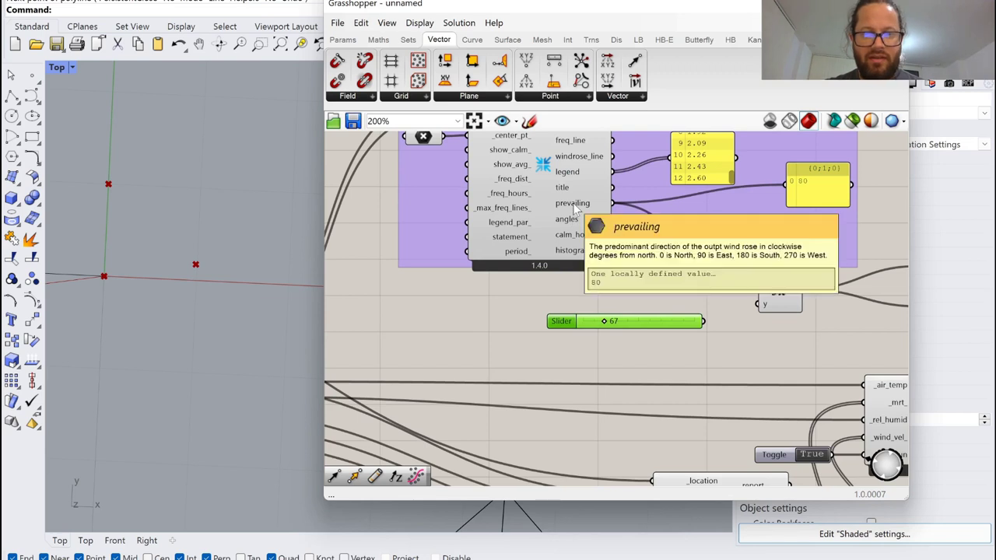
scroll(619, 271, "down", 5)
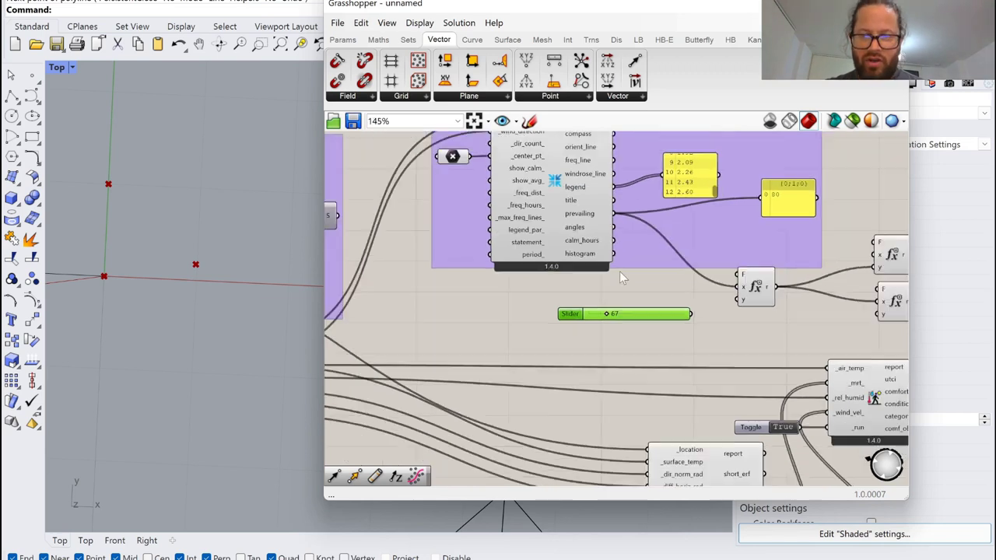
scroll(611, 314, "up", 5)
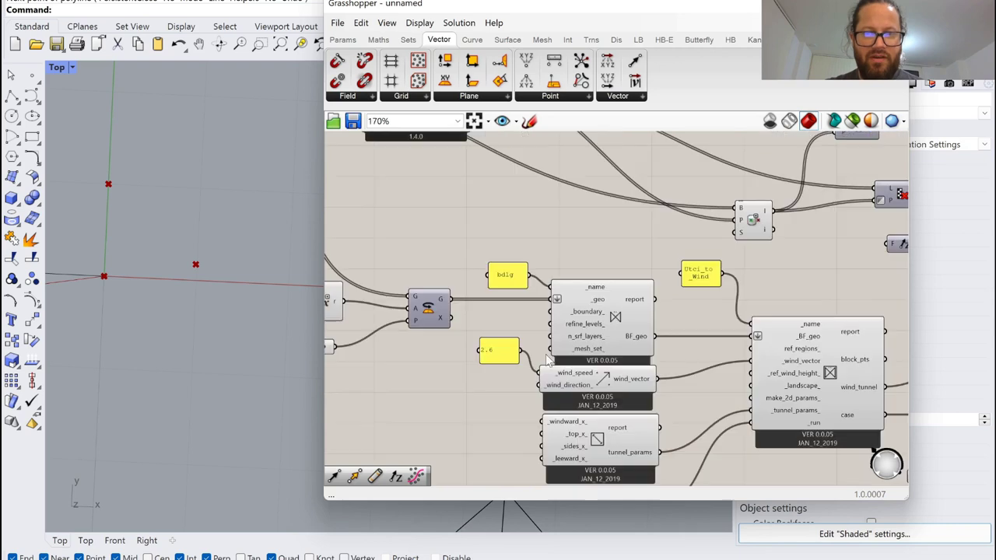
Step: Look over the Butterfly wind tunnel and mesh-grading components, and check the disconnected slider below the Wind rose group
scroll(566, 397, "down", 3)
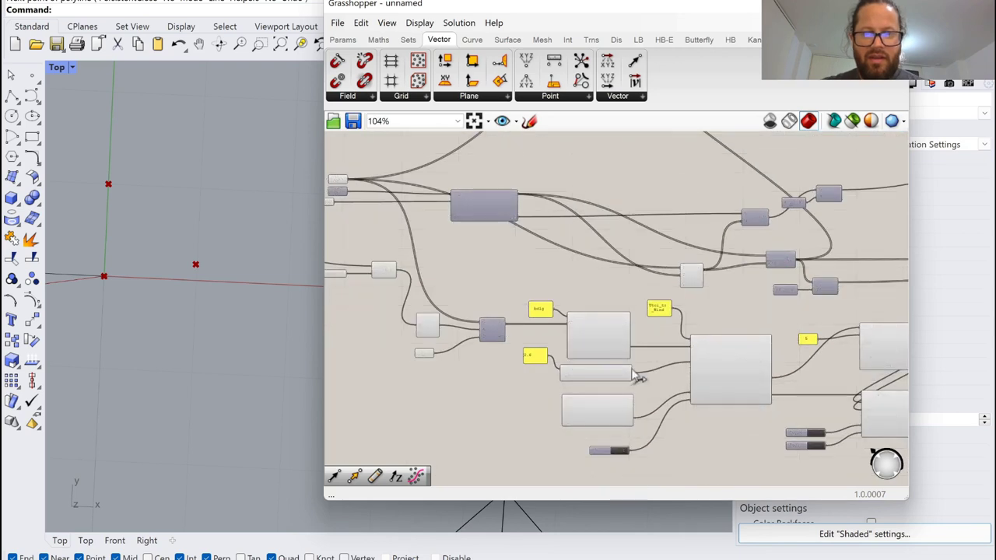
scroll(844, 360, "up", 3)
left_click(729, 333)
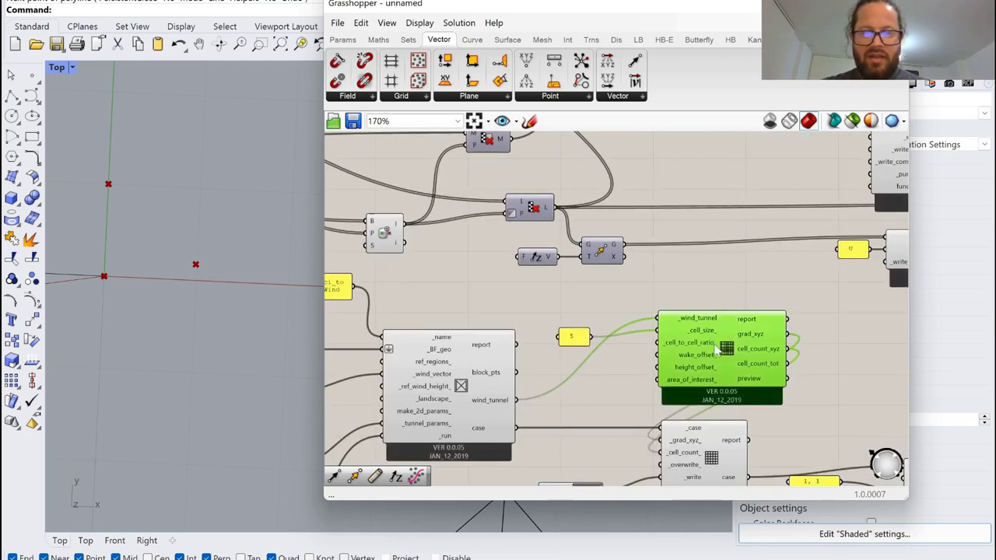
scroll(717, 350, "down", 5)
scroll(666, 220, "up", 4)
scroll(622, 219, "down", 3)
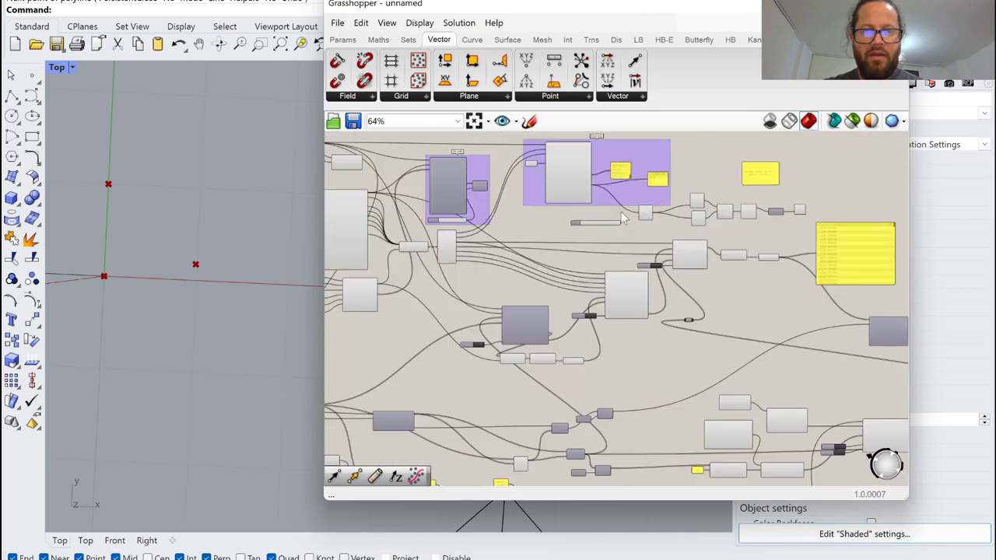
scroll(622, 219, "up", 5)
left_click(580, 236)
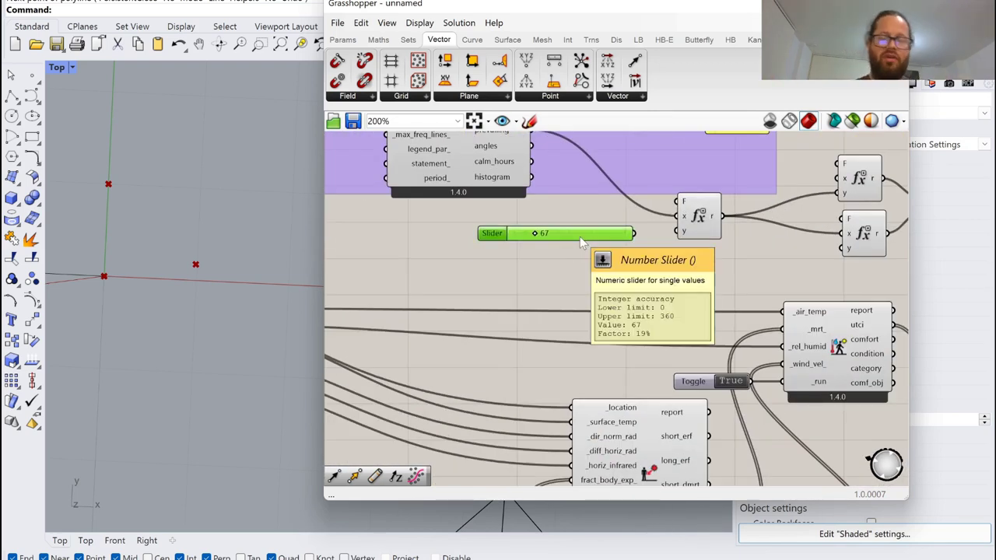
Step: Connect the reversed vector output to the wind_direction input of the Butterfly wind vector component
scroll(596, 218, "down", 6)
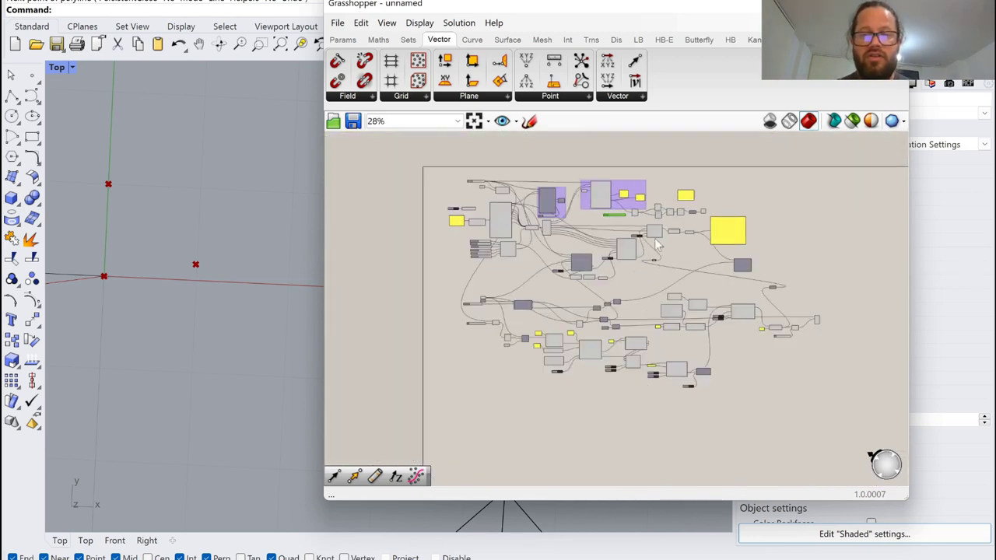
scroll(665, 214, "up", 6)
scroll(739, 196, "down", 6)
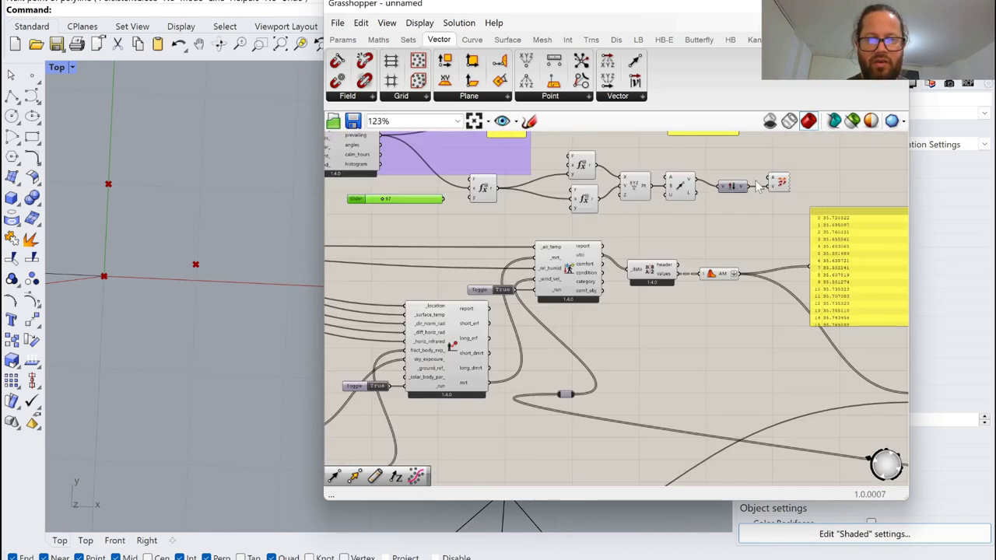
mouse_move(751, 188)
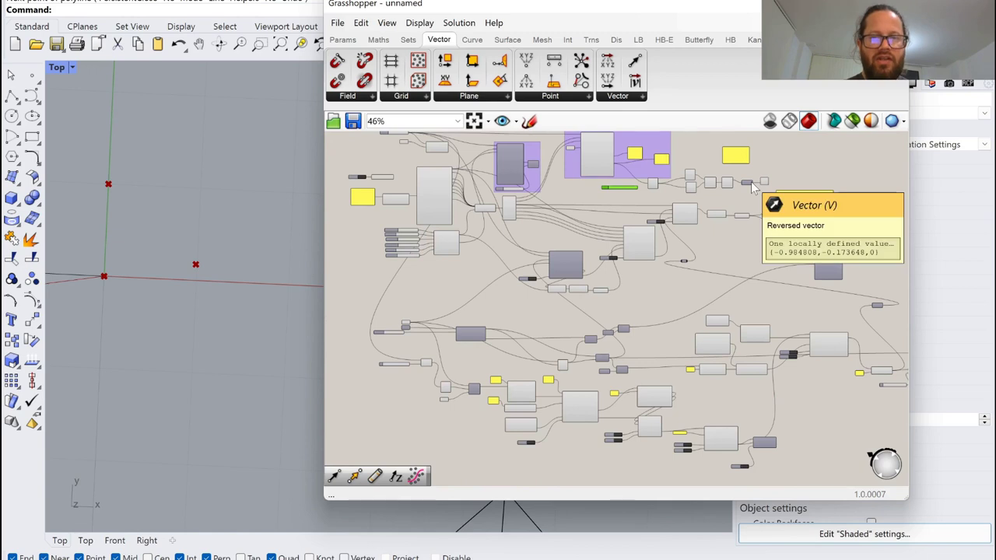
left_click_drag(752, 187, 558, 377)
scroll(479, 432, "up", 2)
scroll(482, 436, "up", 3)
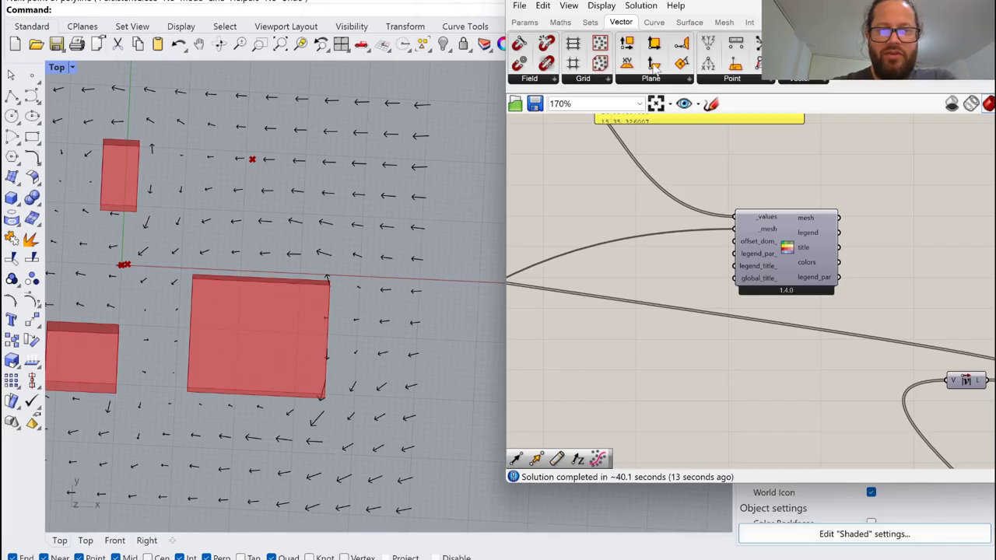
Step: Rotate the Top view to look straight down and examine the simulated wind arrows around the buildings
scroll(389, 249, "down", 3)
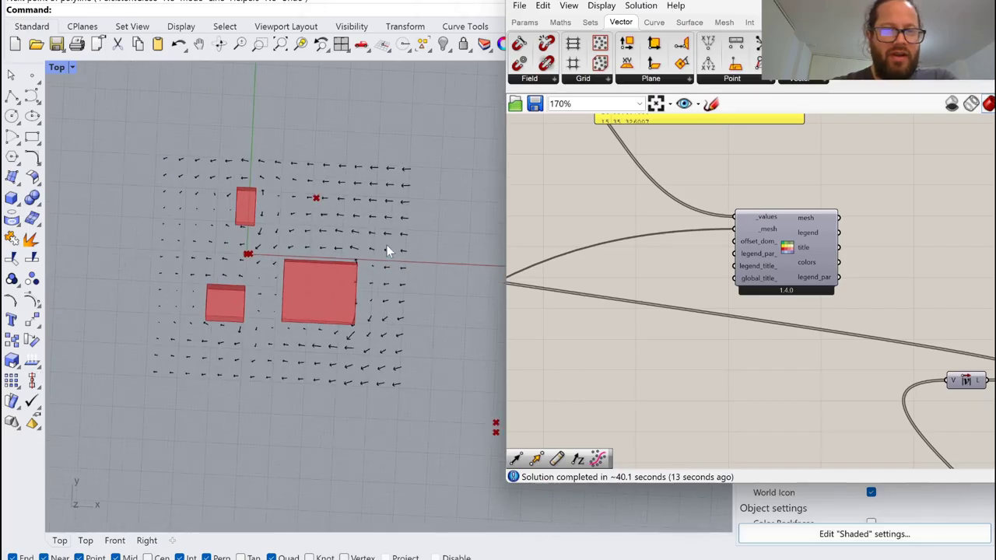
left_click(218, 44)
left_click_drag(327, 194, 328, 254)
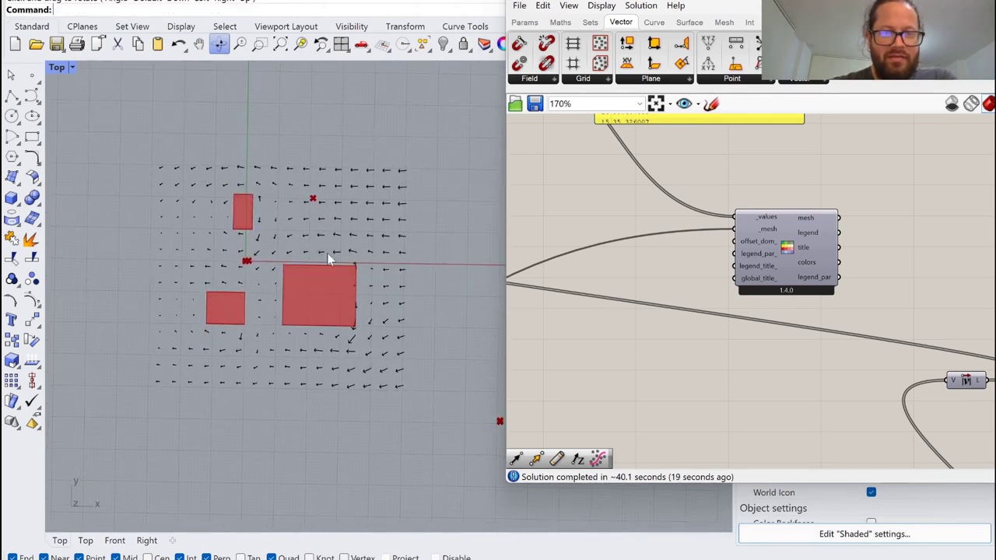
scroll(296, 237, "up", 7)
scroll(285, 231, "down", 5)
scroll(285, 231, "up", 4)
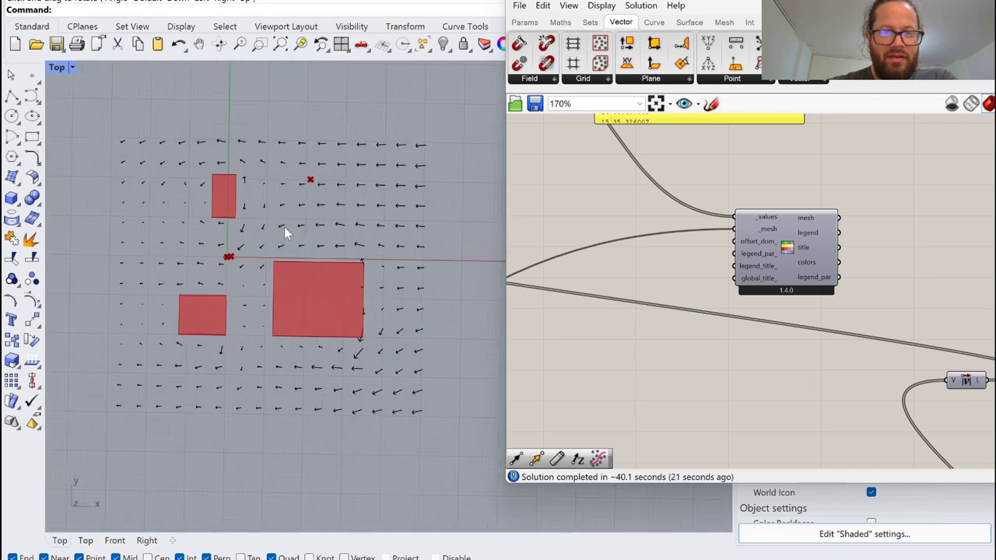
scroll(284, 227, "down", 1)
Step: Enable the Heatmap component's preview and inspect the UTCI map together with the wind arrows around the buildings
left_click(784, 225)
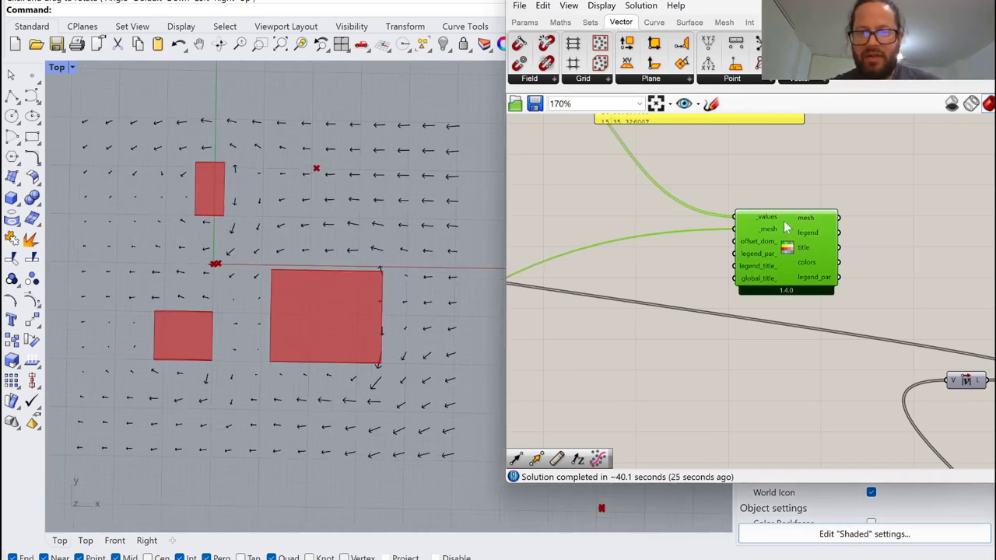
right_click(786, 230)
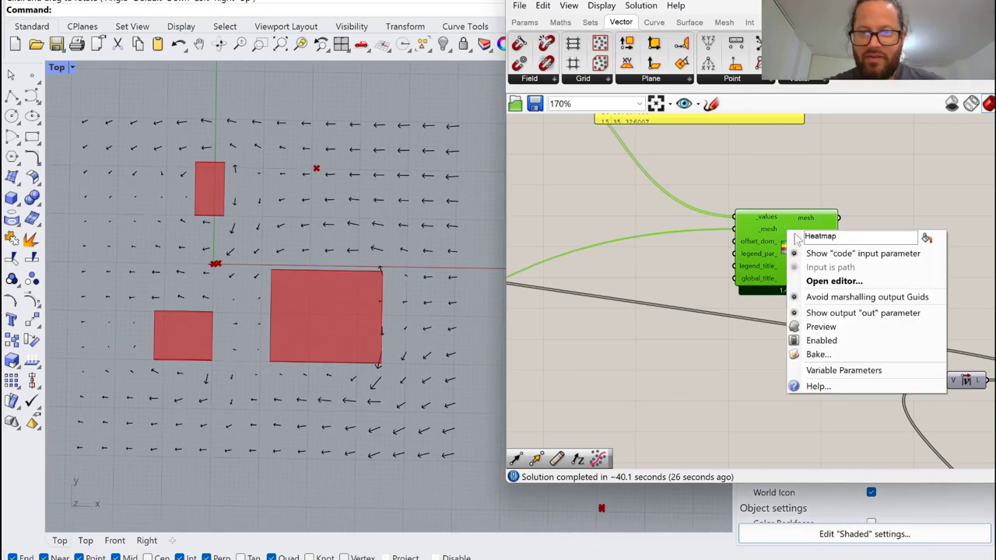
left_click(825, 326)
scroll(138, 293, "down", 3)
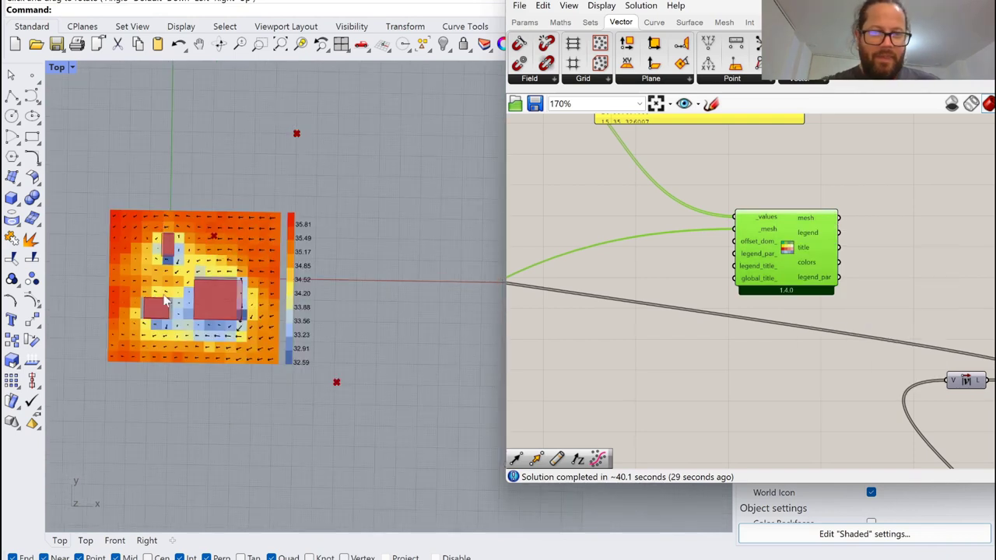
scroll(164, 288, "up", 3)
scroll(163, 287, "up", 1)
scroll(210, 288, "down", 2)
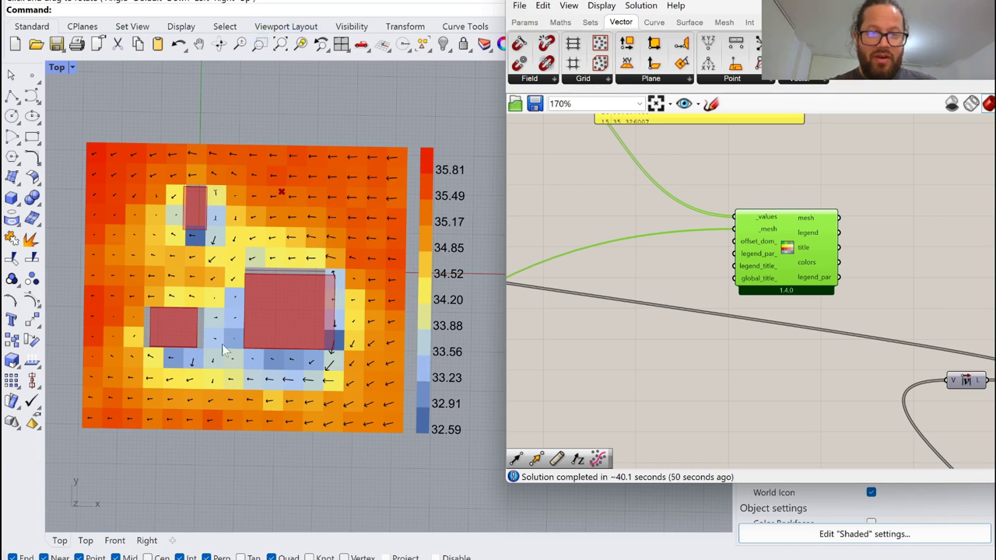
right_click_drag(226, 350, 230, 282)
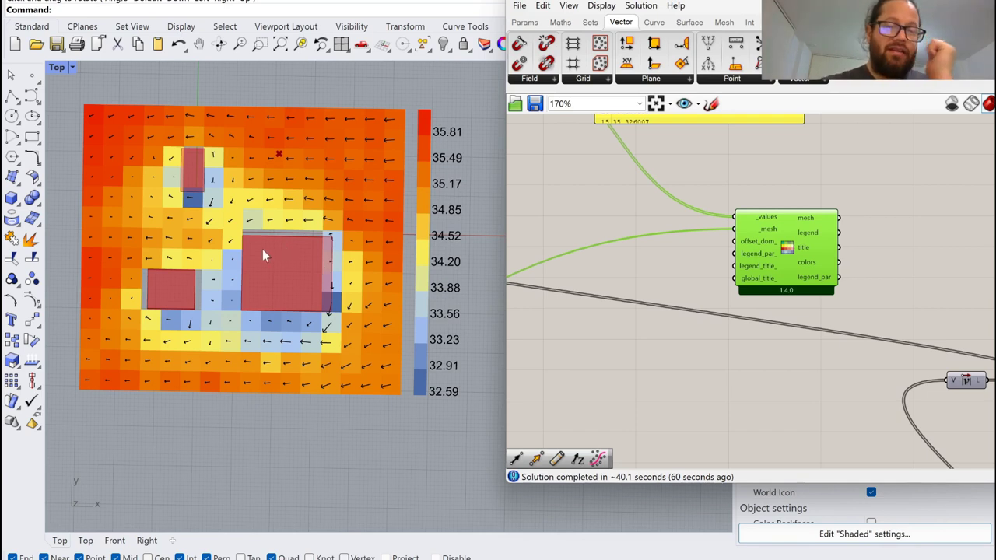
Step: Set the disconnected slider below the Wind rose group to 60 and connect it to the angle-conversion Expression's x input, replacing the prevailing output
scroll(839, 321, "down", 8)
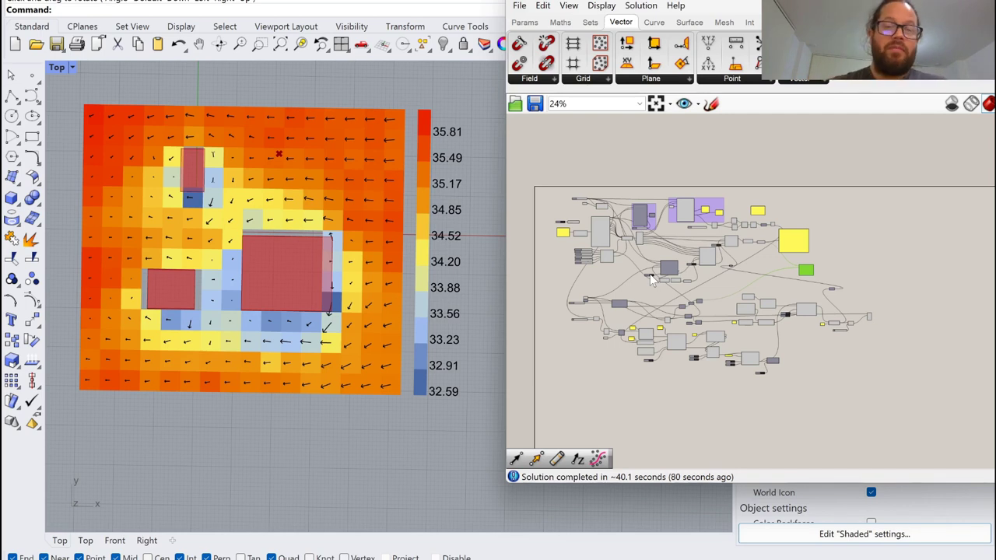
scroll(726, 246, "up", 10)
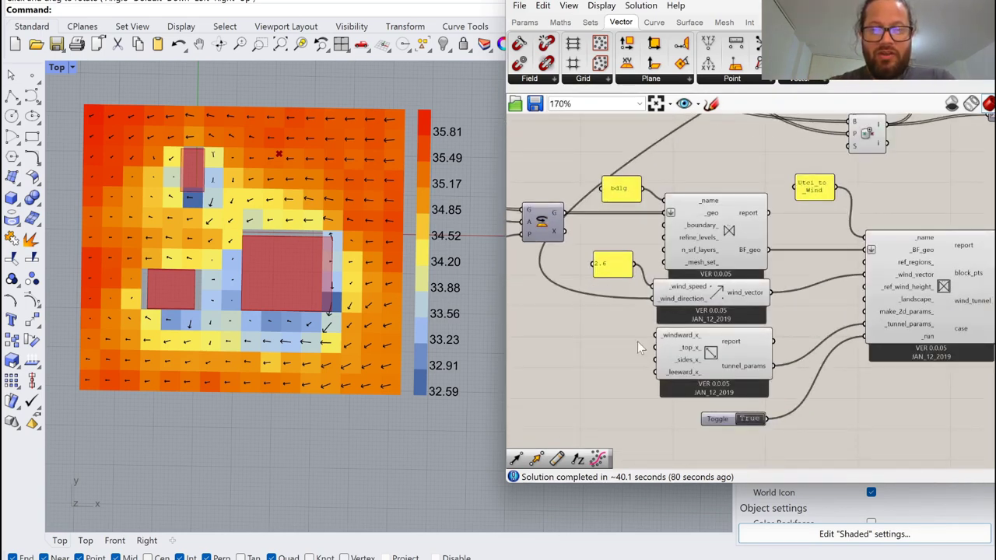
scroll(637, 341, "down", 7)
scroll(717, 217, "up", 6)
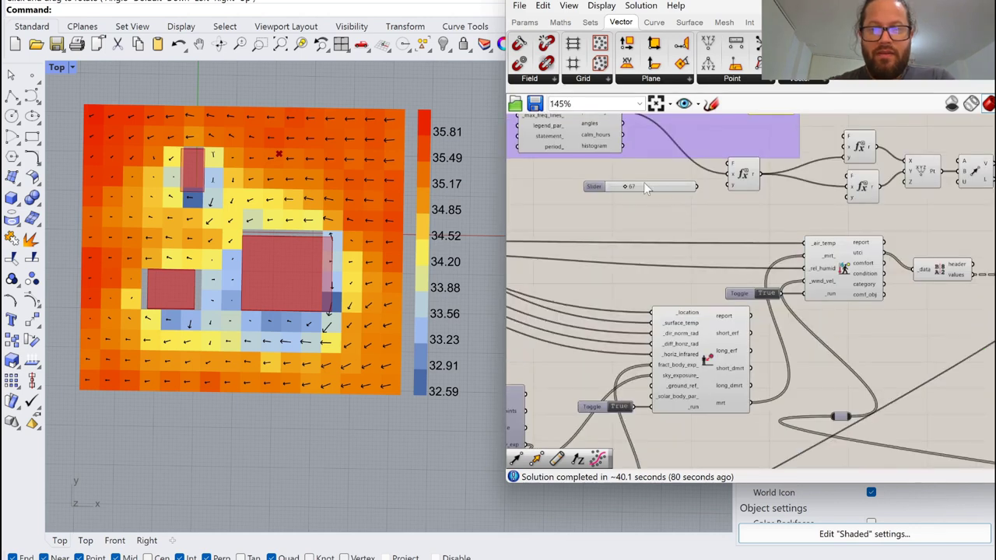
scroll(643, 182, "up", 4)
double_click(642, 191)
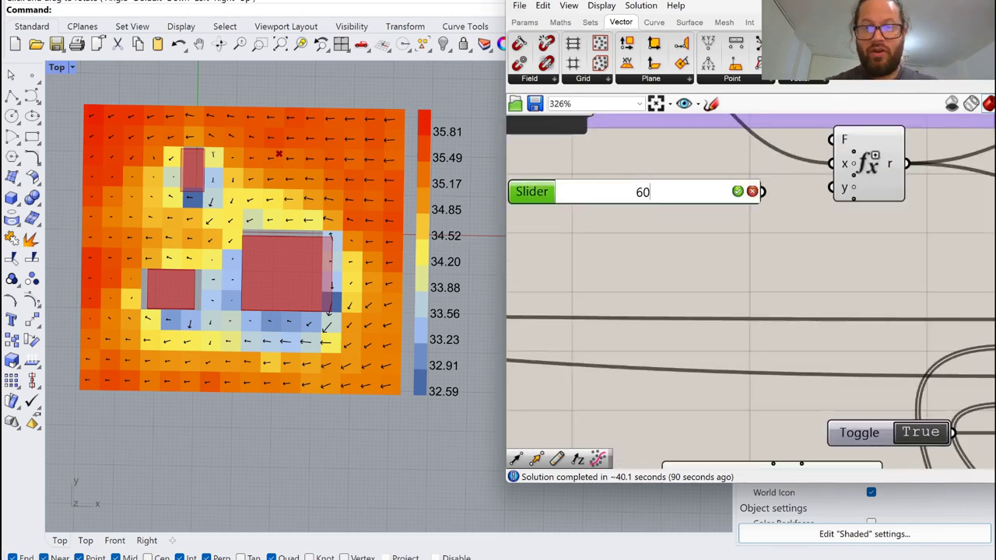
left_click(696, 247)
double_click(652, 192)
type("60")
key("Return")
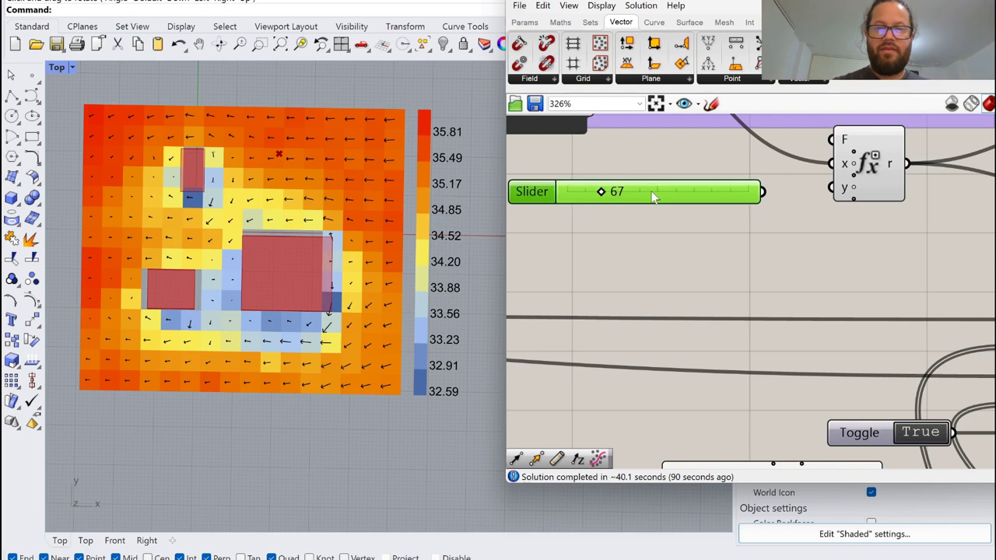
double_click(653, 196)
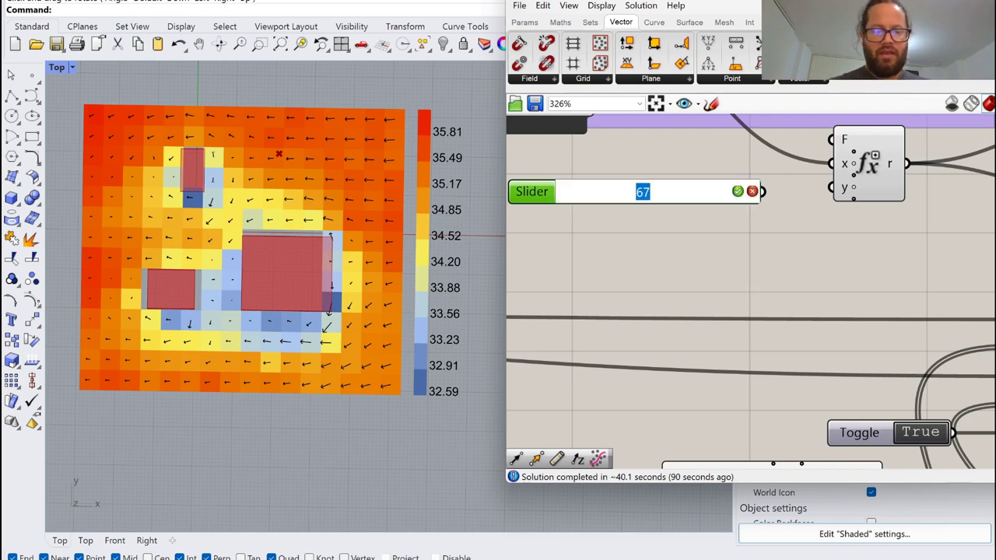
type("60")
key("Return")
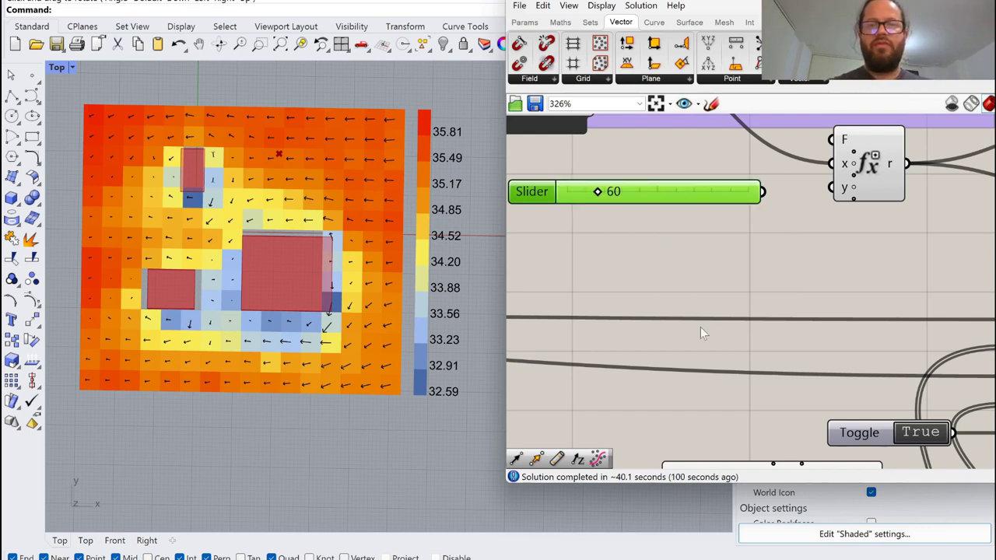
scroll(700, 333, "down", 3)
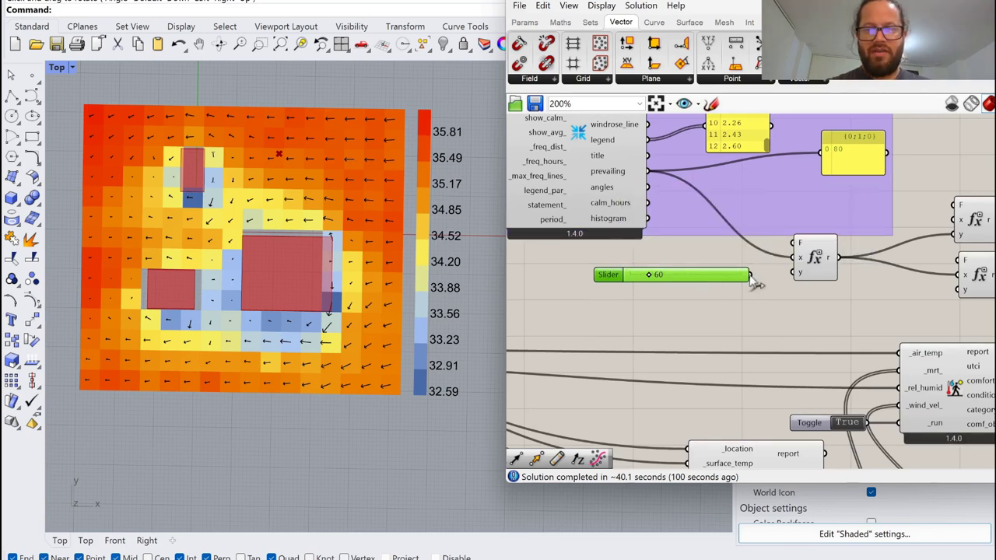
left_click_drag(753, 282, 787, 285)
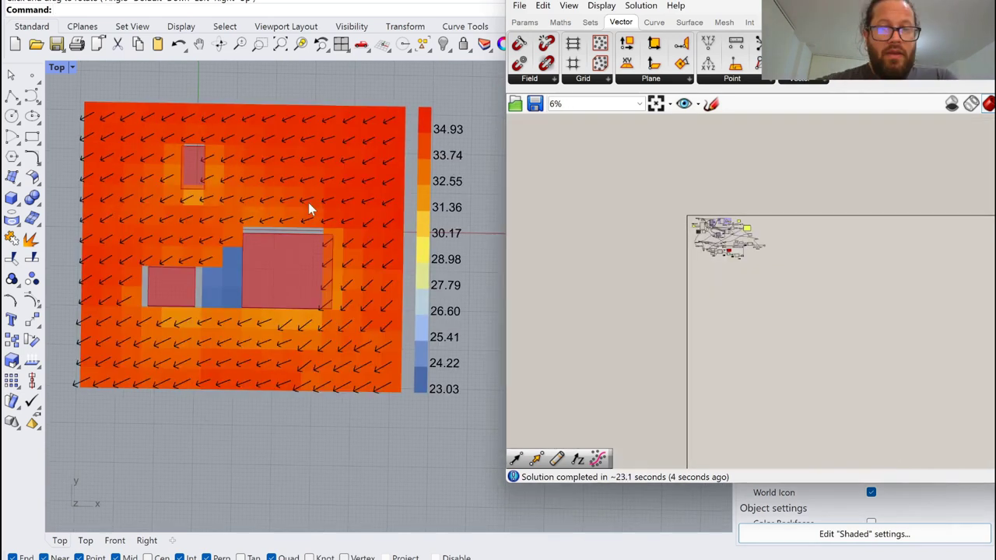
Step: Read the error message on the Butterfly mesh-grading component
scroll(750, 262, "up", 5)
scroll(864, 261, "up", 5)
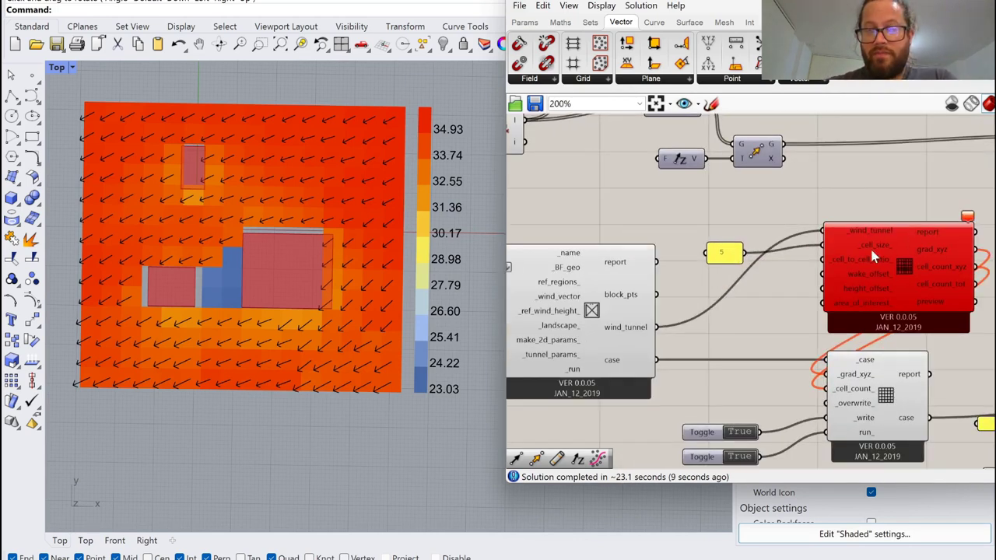
scroll(871, 247, "down", 3)
scroll(855, 241, "up", 5)
left_click_drag(829, 242, 804, 229)
mouse_move(904, 204)
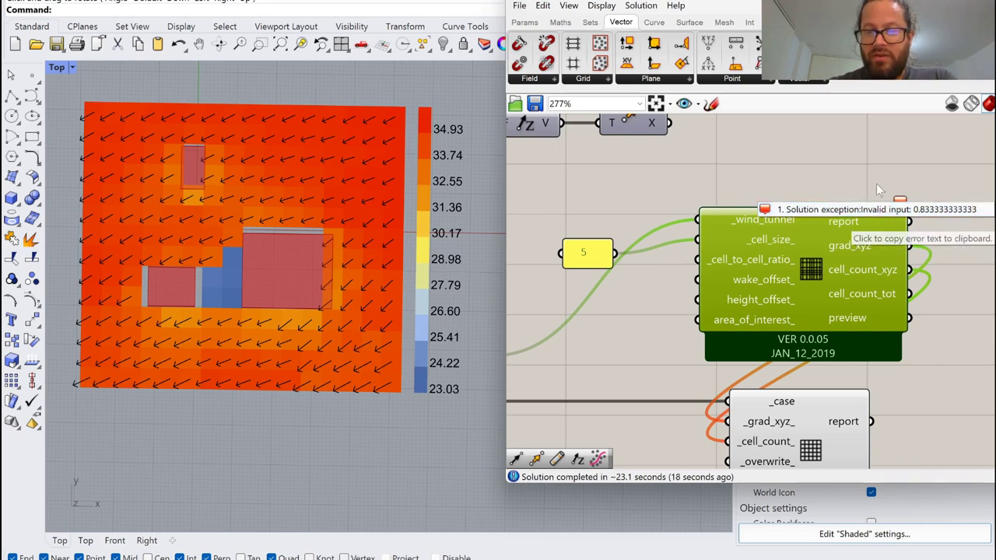
left_click(825, 167)
left_click(815, 217)
scroll(824, 225, "down", 1)
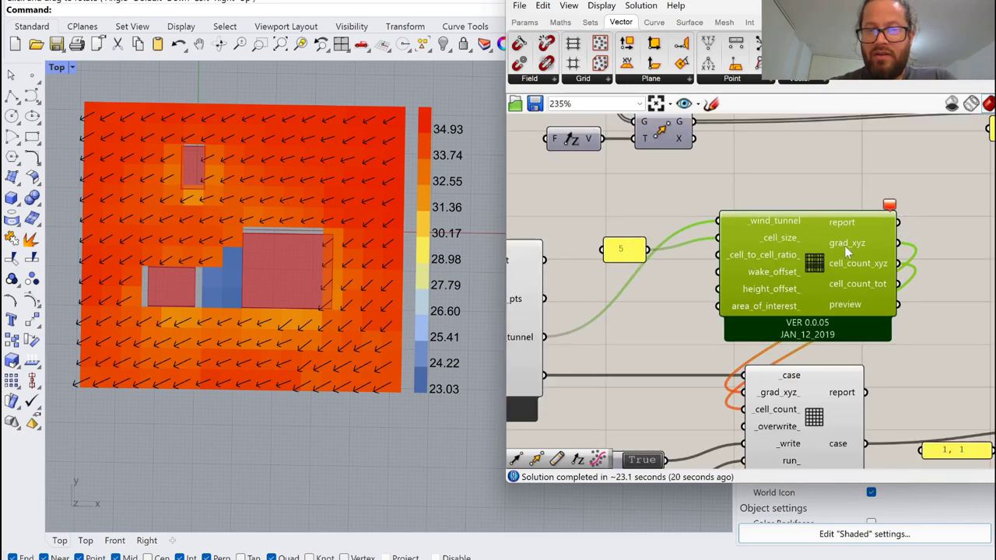
Step: Check the wind_speed and wind_direction inputs of the Butterfly wind vector component
scroll(844, 247, "up", 4)
scroll(843, 247, "down", 4)
scroll(844, 247, "down", 4)
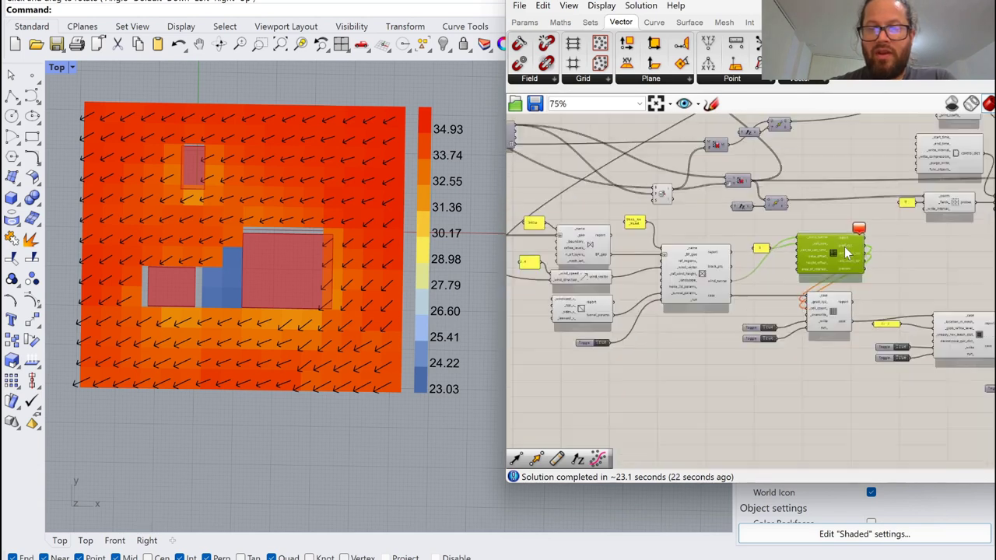
scroll(592, 295, "up", 4)
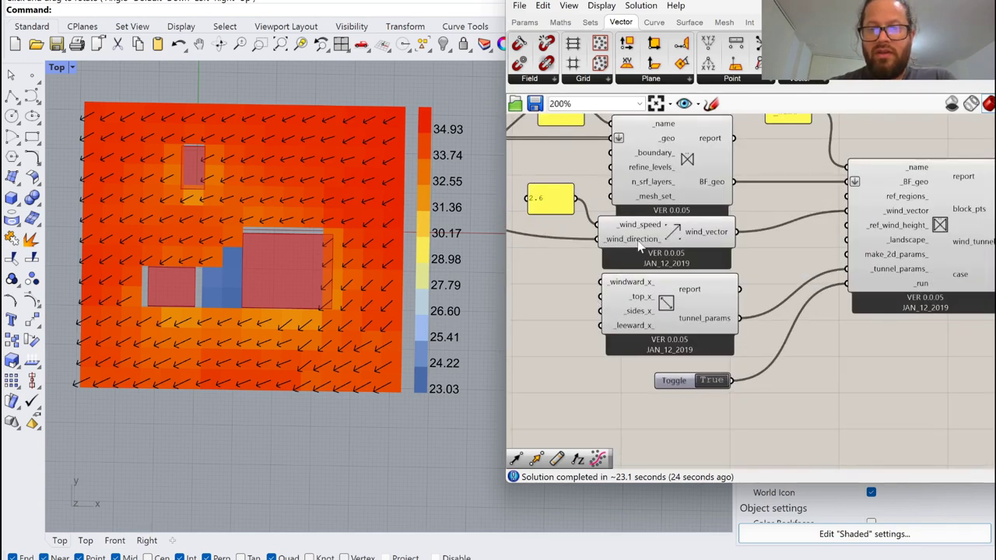
mouse_move(640, 244)
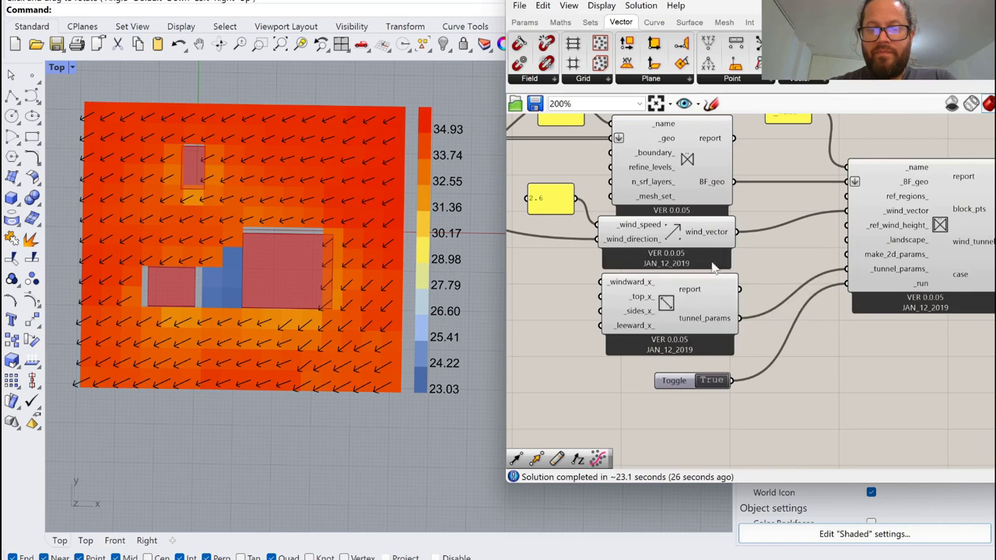
Step: Set the Variable x slider feeding the angle-conversion Expression to 61 and let the wind simulation recompute
scroll(757, 283, "down", 5)
scroll(838, 194, "up", 5)
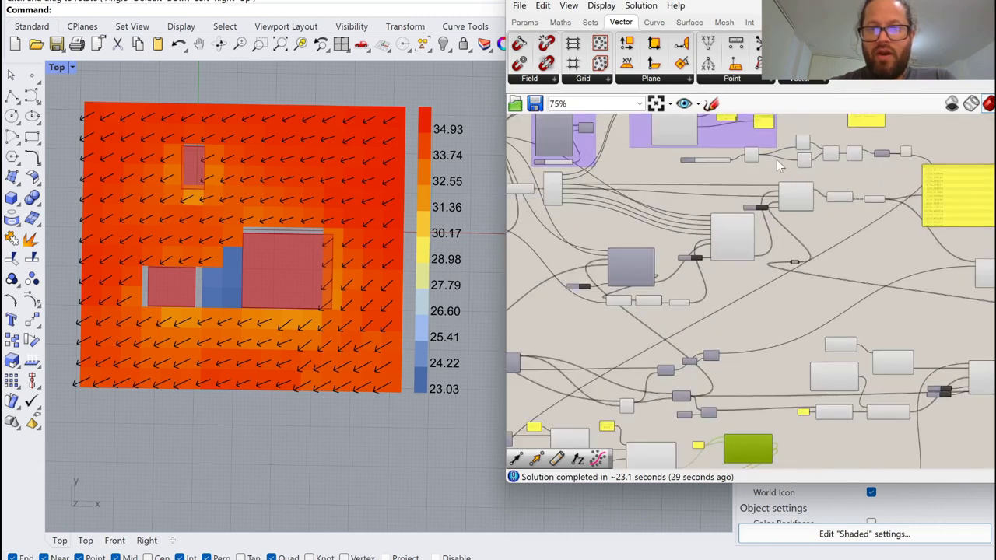
double_click(636, 189)
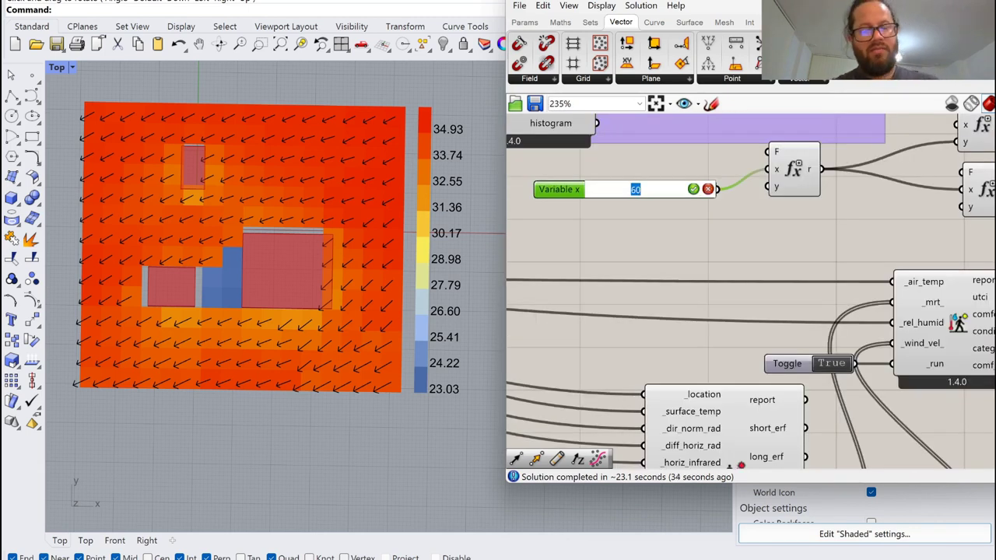
type("61")
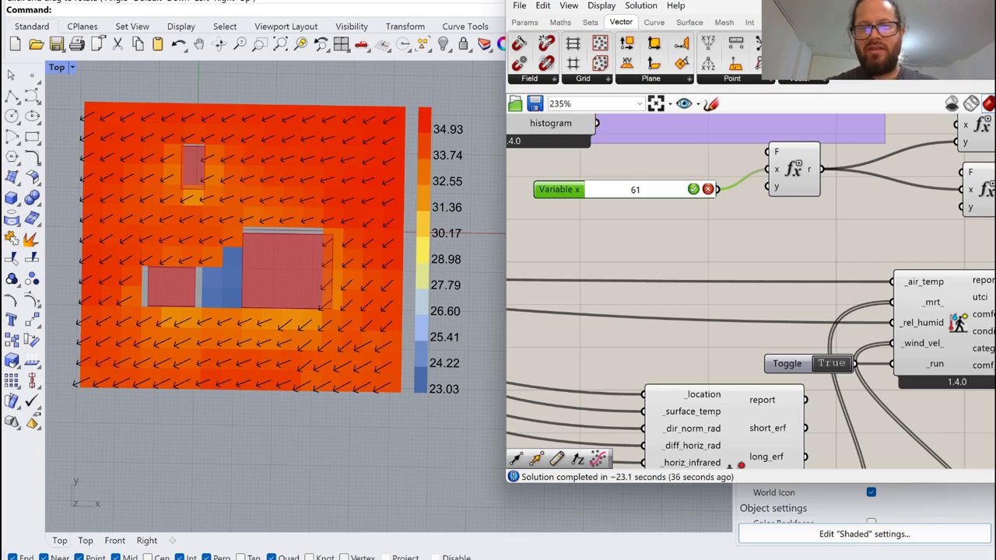
key("Return")
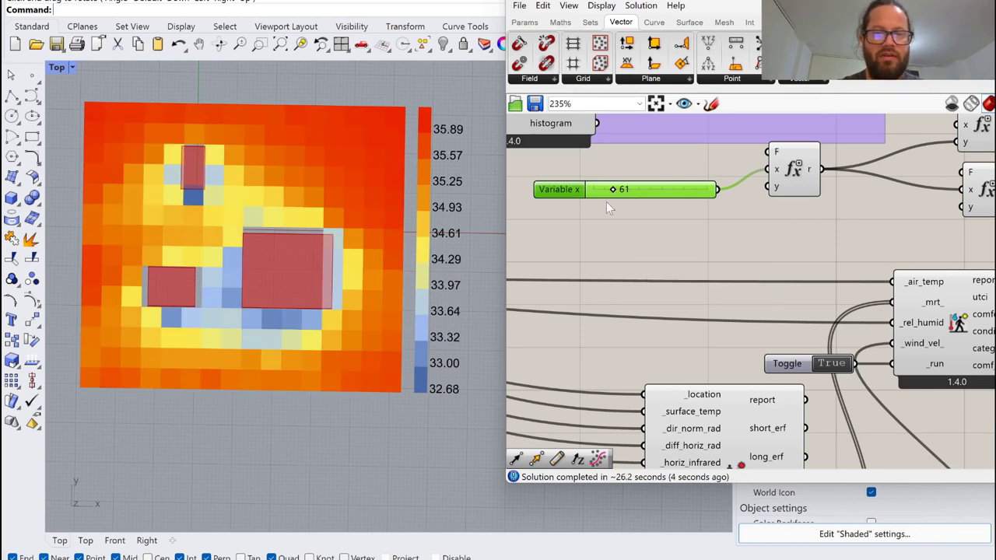
Step: Read the error message on the Butterfly wind tunnel grading component
scroll(631, 220, "down", 6)
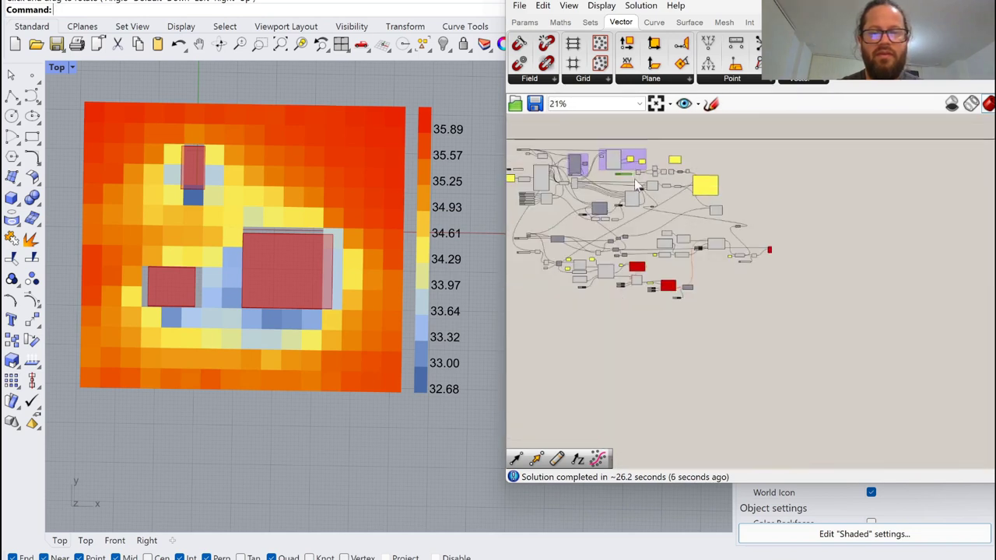
scroll(634, 178, "up", 4)
scroll(691, 294, "up", 3)
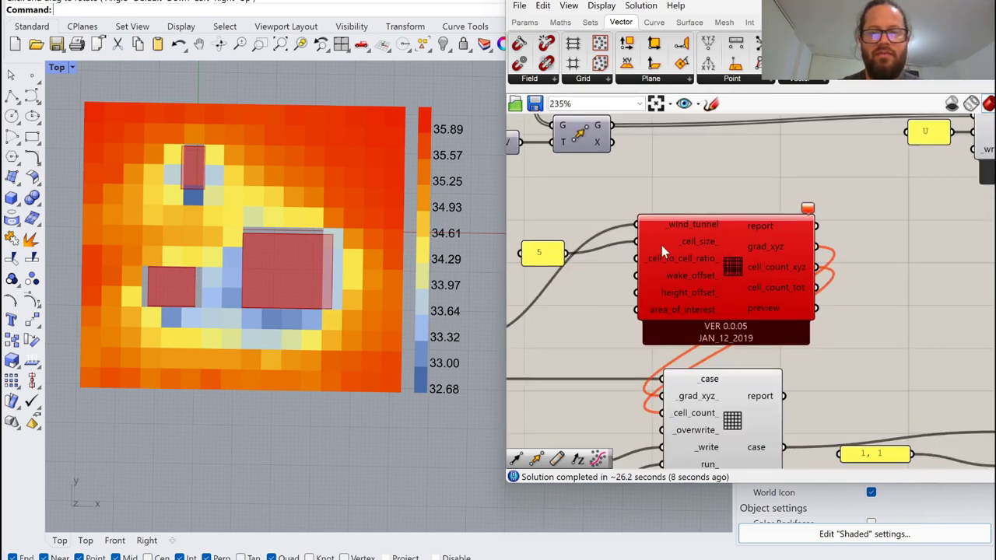
mouse_move(809, 210)
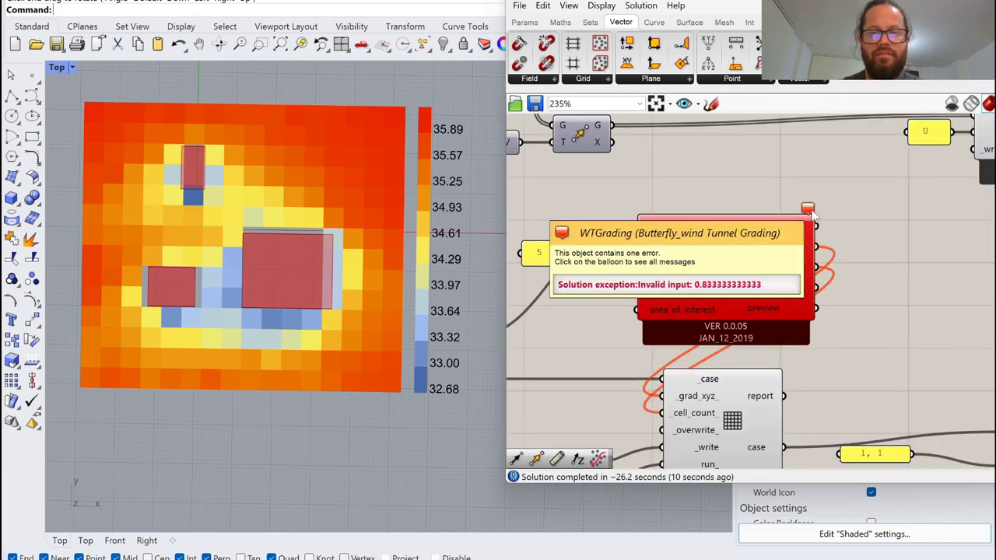
left_click(809, 210)
scroll(856, 274, "down", 5)
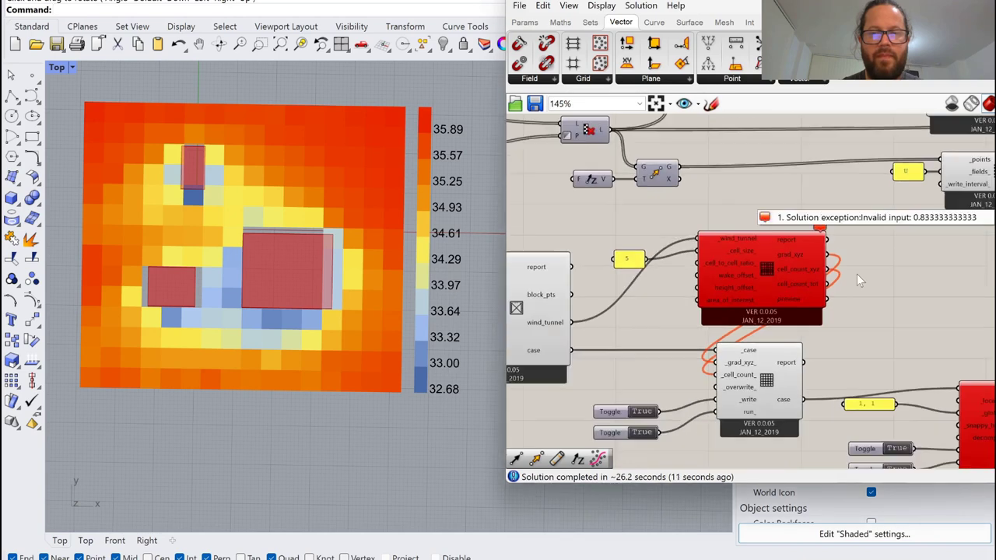
Step: Check the direction vector arriving at the wind_direction input of the Butterfly wind vector component
scroll(702, 276, "up", 3)
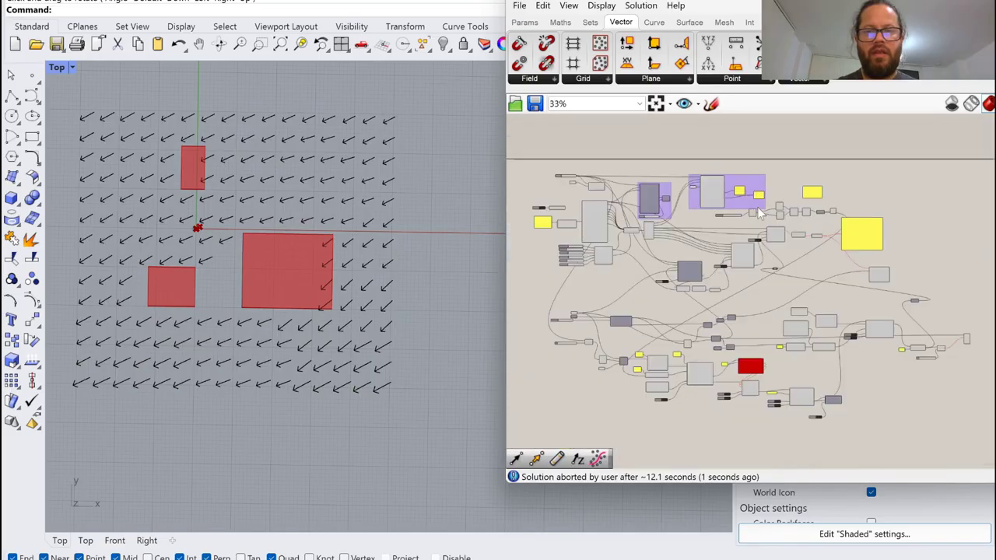
scroll(608, 281, "up", 5)
scroll(622, 285, "up", 5)
scroll(632, 289, "down", 6)
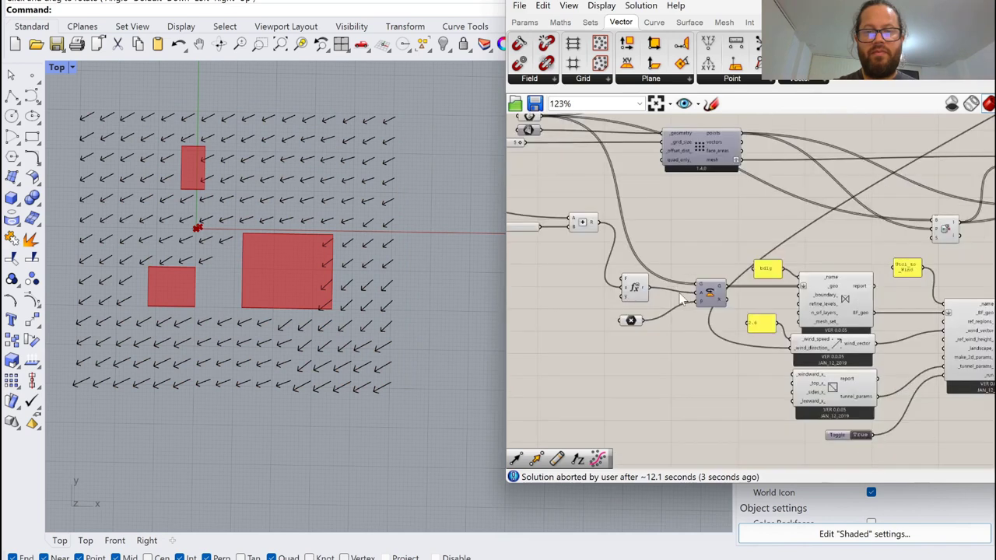
scroll(754, 294, "up", 3)
scroll(745, 362, "up", 8)
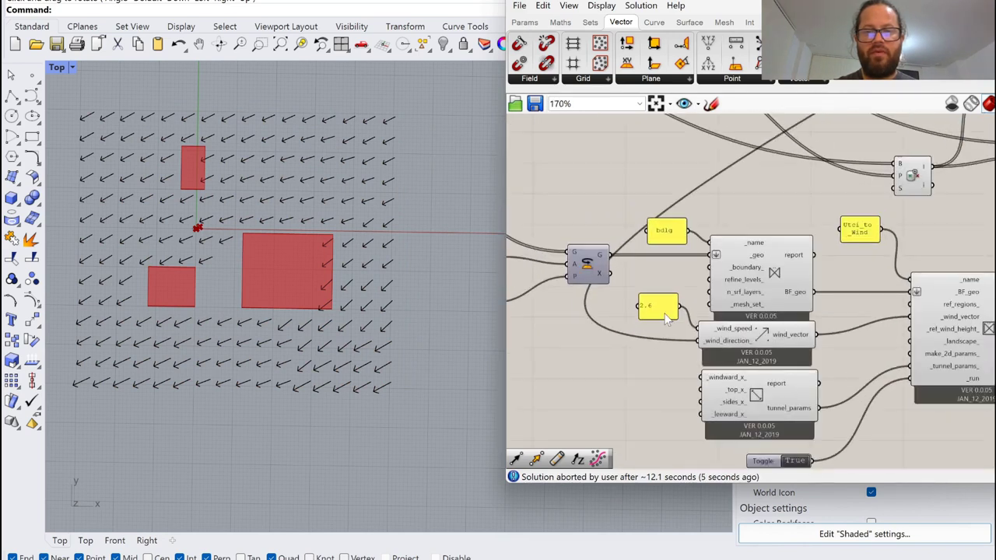
scroll(746, 362, "down", 3)
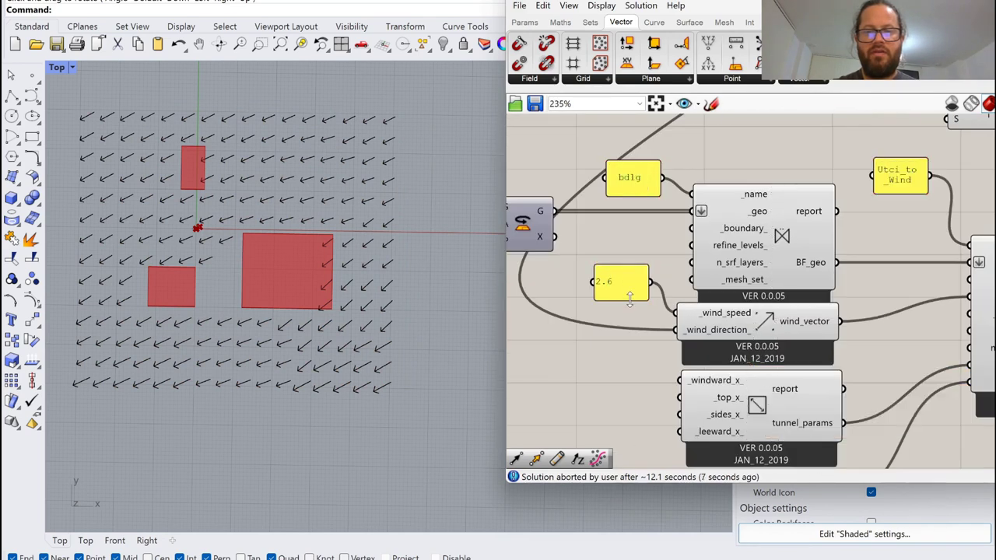
mouse_move(705, 333)
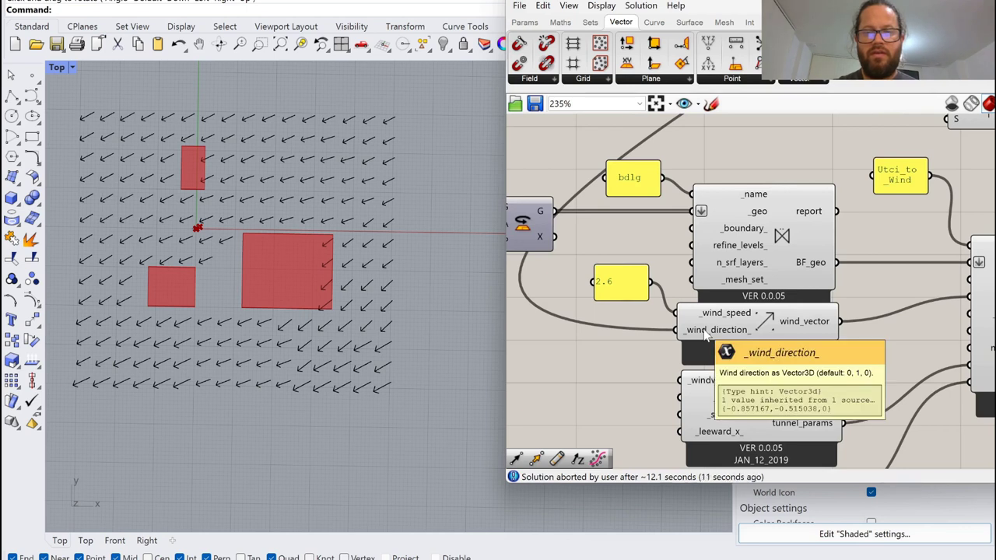
Step: Rename the simulation case in the panel feeding the wind tunnel's _name input to Utci_to_Wind_1
scroll(857, 230, "down", 2)
scroll(680, 208, "up", 3)
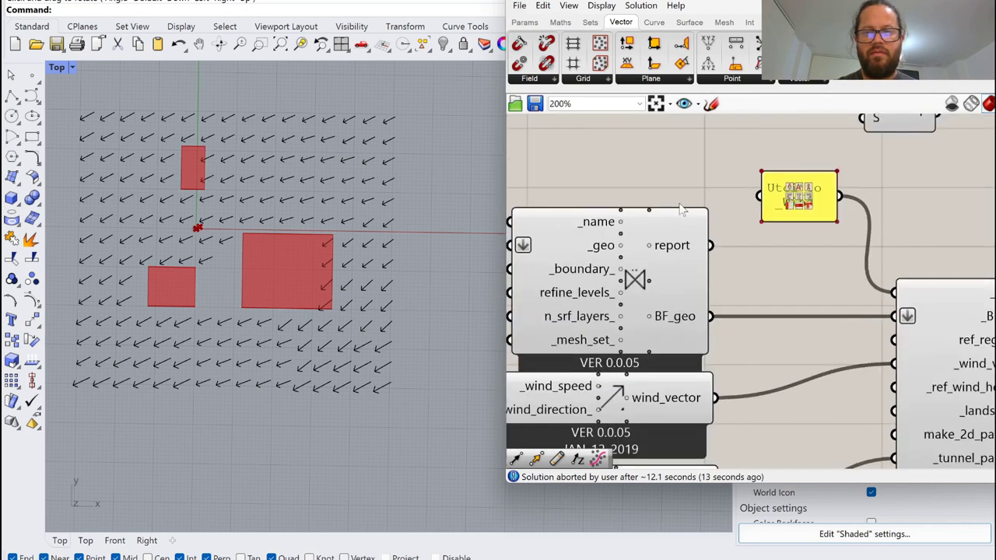
scroll(681, 208, "down", 3)
scroll(749, 207, "up", 6)
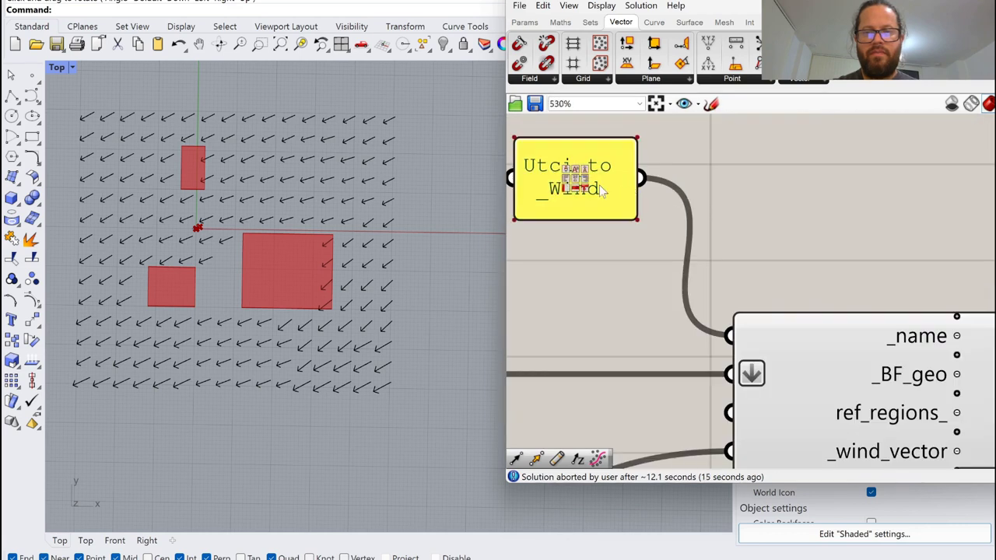
double_click(599, 184)
key("End")
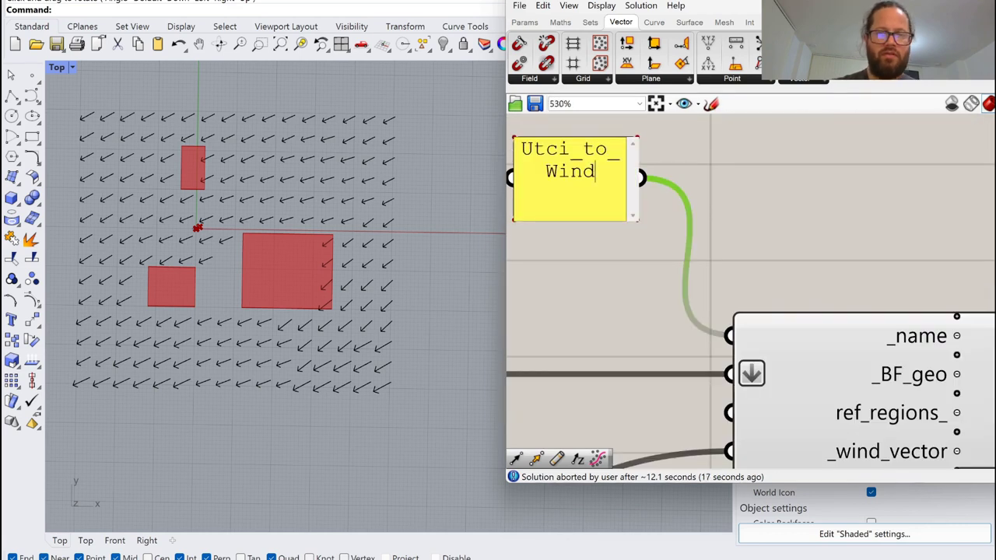
type("_2")
key("BackSpace")
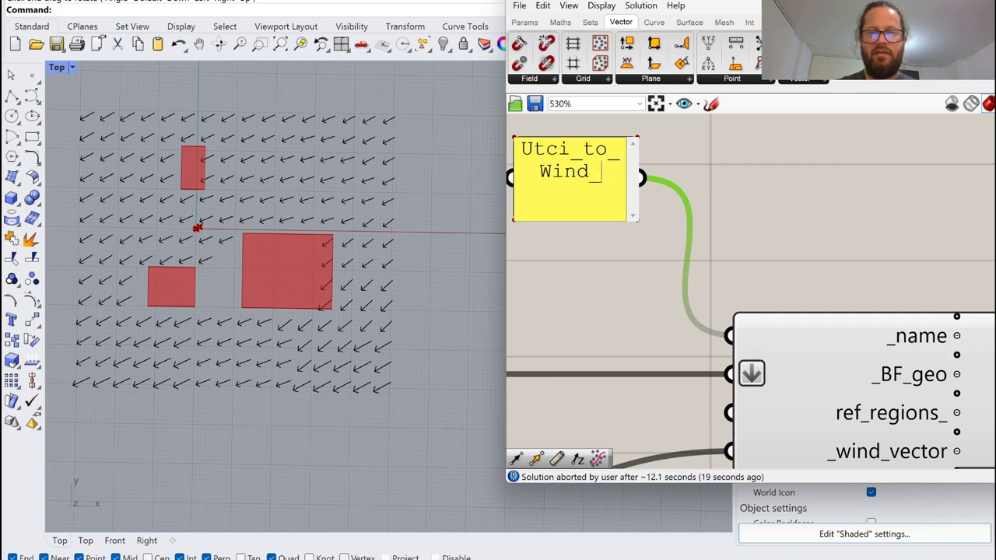
type("1")
key("BackSpace")
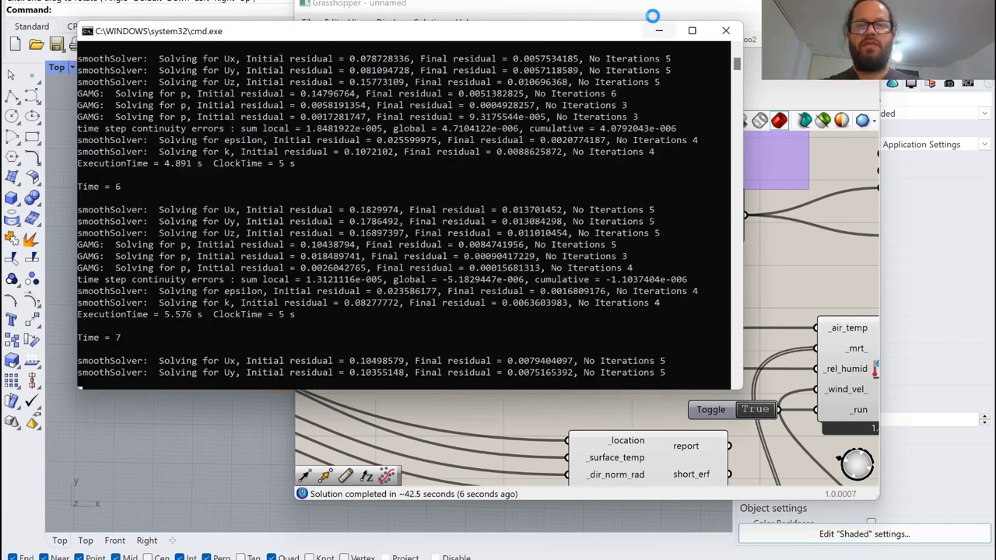
Step: Minimize the solver's console window and compare the UTCI map and wind arrows with the Variable x slider and the prevailing-direction panel
left_click(659, 32)
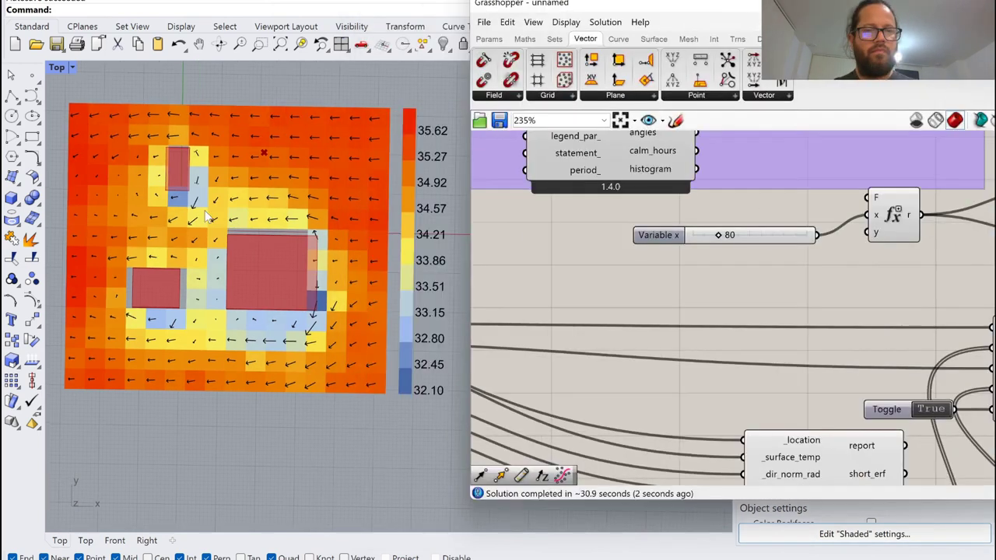
scroll(209, 210, "down", 6)
scroll(696, 230, "down", 5)
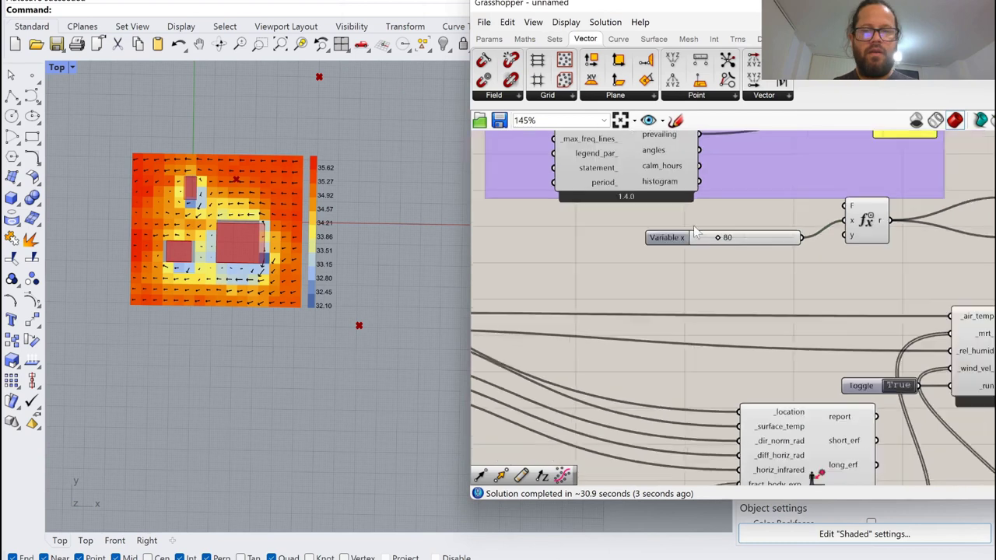
scroll(695, 222, "down", 2)
scroll(700, 227, "up", 7)
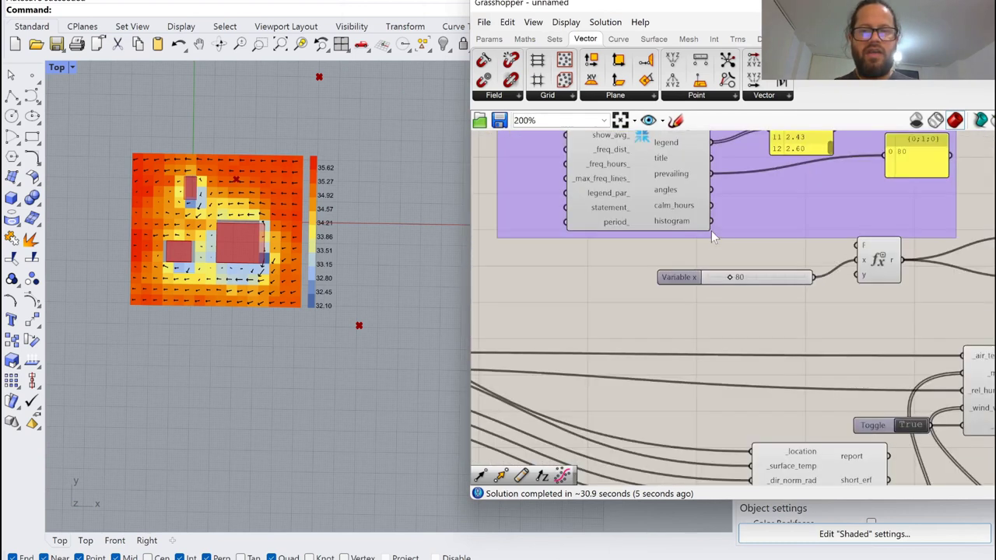
left_click_drag(658, 306, 676, 278)
Step: Check the wind vector component's wind_direction input and examine the connected wind tunnel and mesh-grading components
scroll(677, 269, "down", 12)
scroll(734, 347, "up", 10)
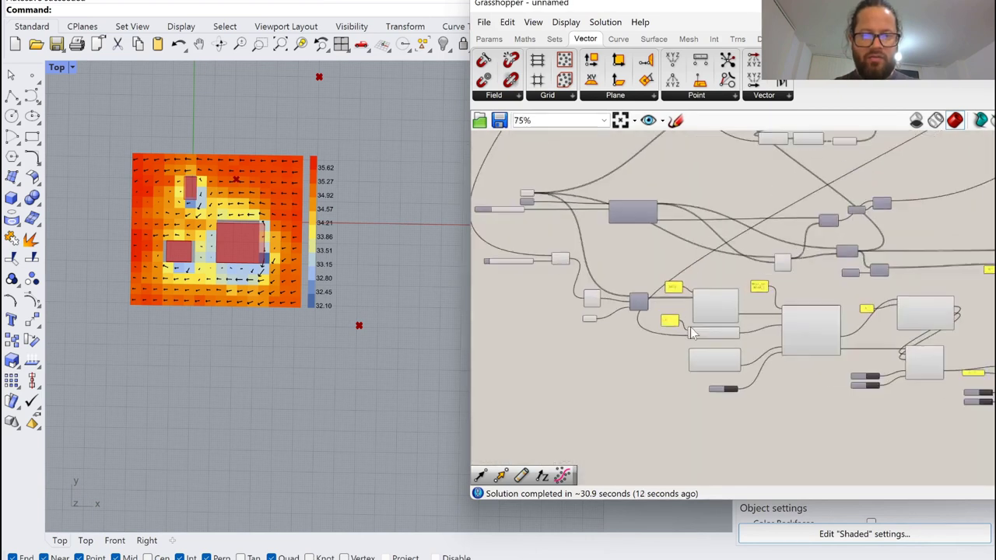
scroll(734, 347, "down", 4)
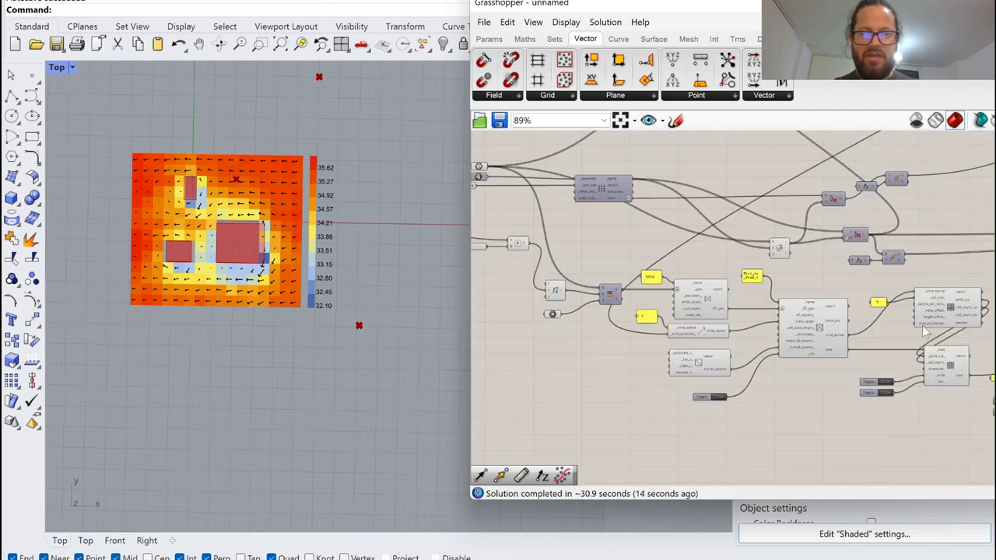
scroll(652, 337, "up", 5)
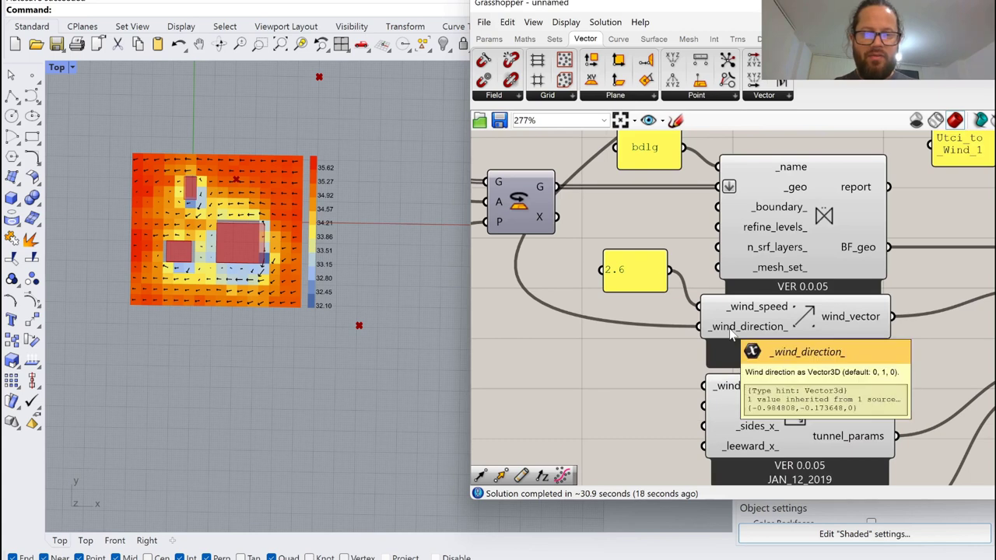
scroll(731, 333, "down", 5)
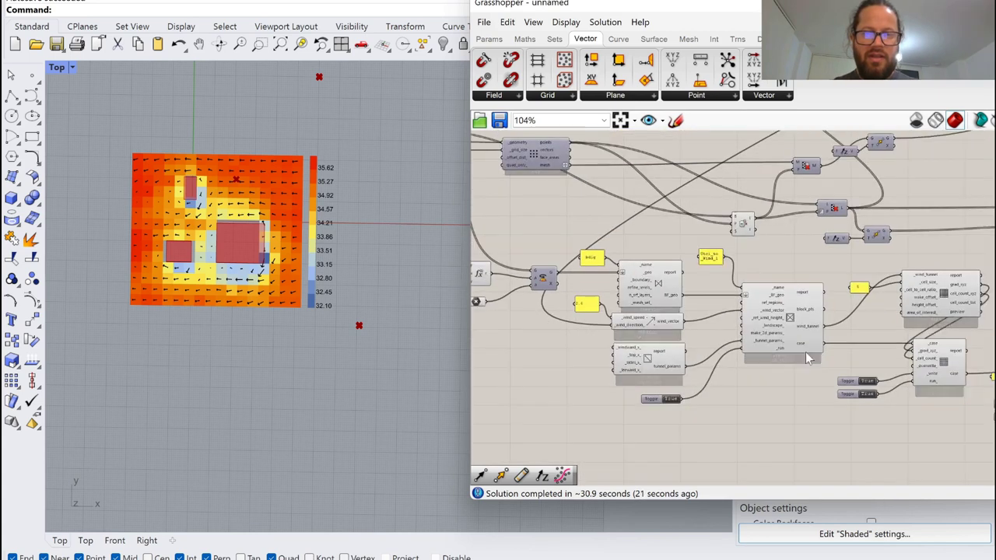
scroll(949, 310, "up", 2)
scroll(946, 307, "up", 2)
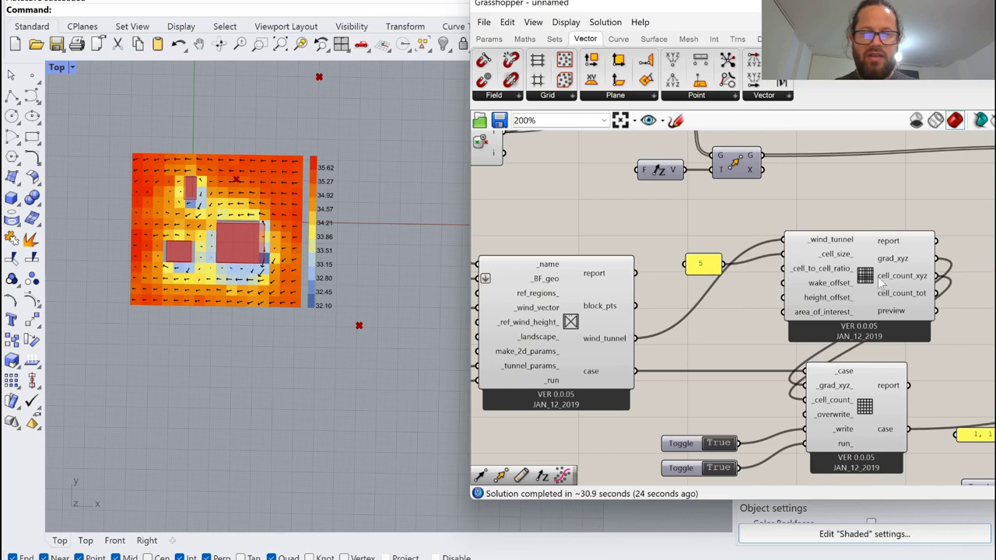
scroll(720, 286, "down", 2)
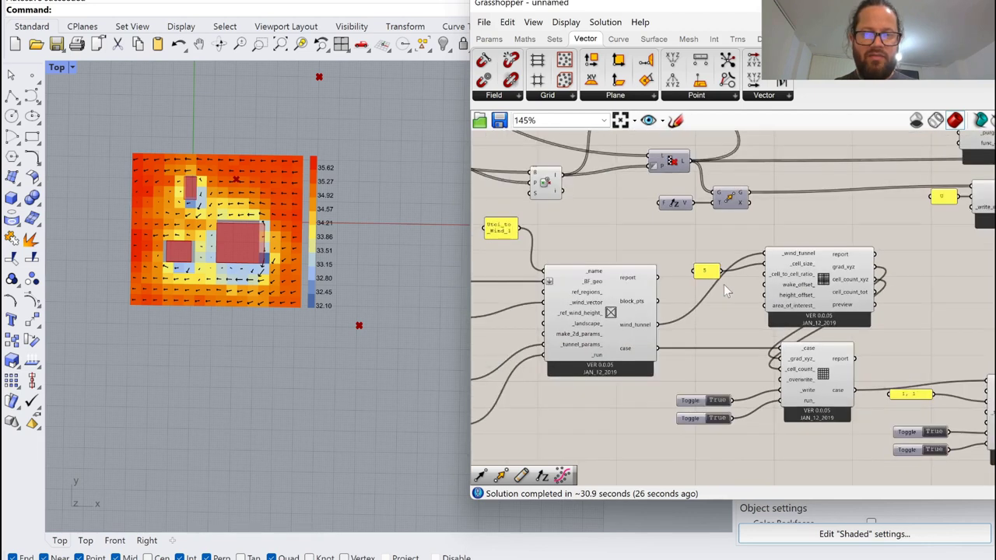
scroll(813, 308, "up", 2)
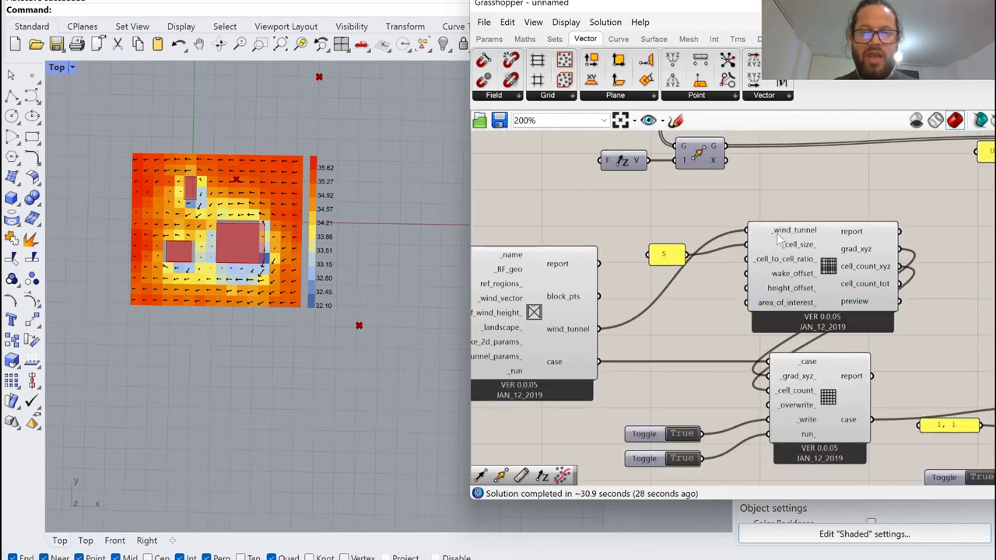
scroll(813, 290, "down", 3)
scroll(643, 348, "up", 3)
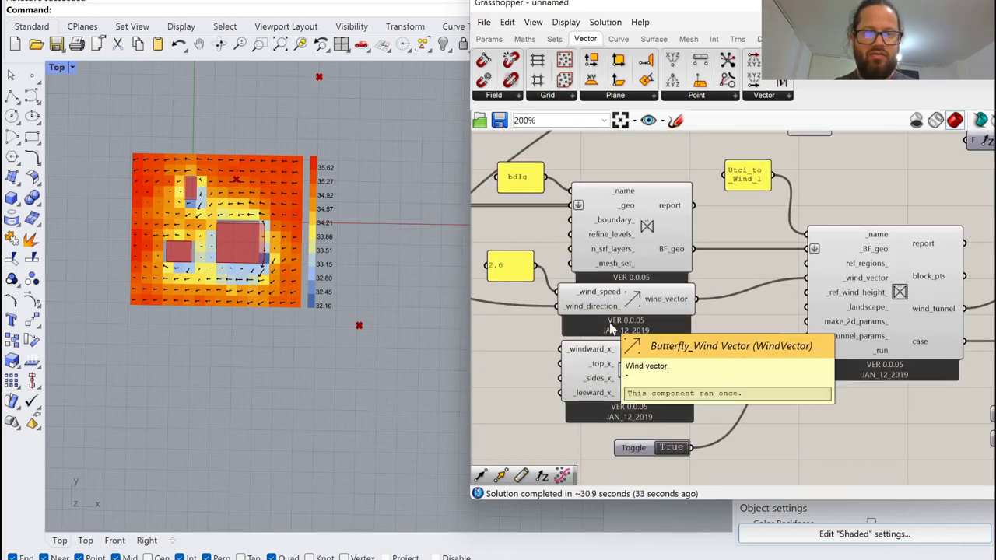
mouse_move(644, 377)
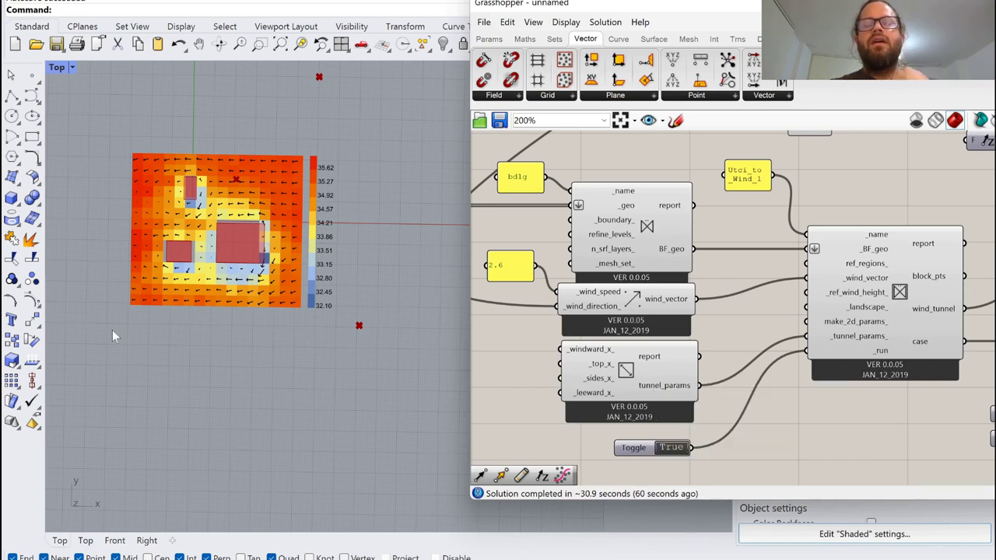
Step: Review the definition from the Butterfly wind vector component back to the north slider and weather-data components
scroll(610, 348, "down", 3)
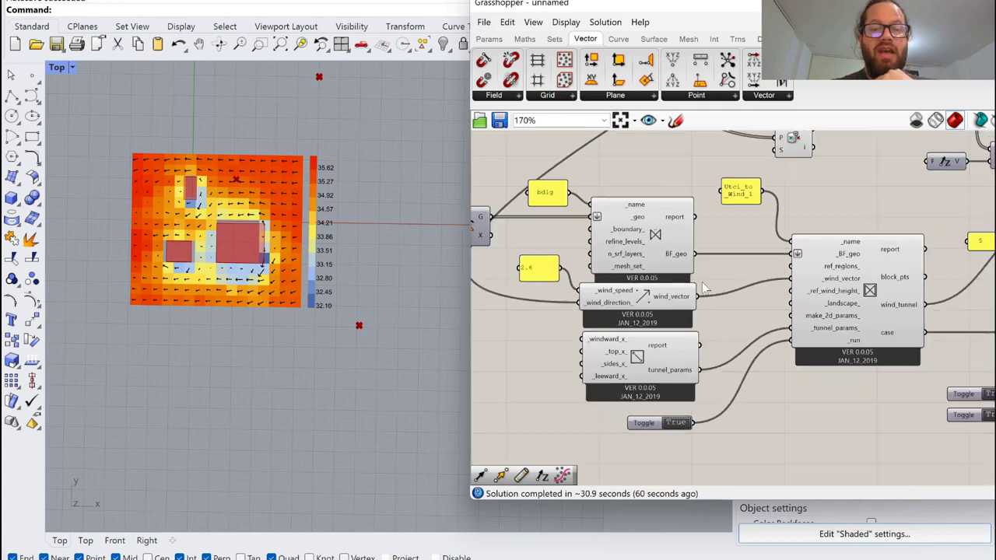
scroll(666, 284, "up", 5)
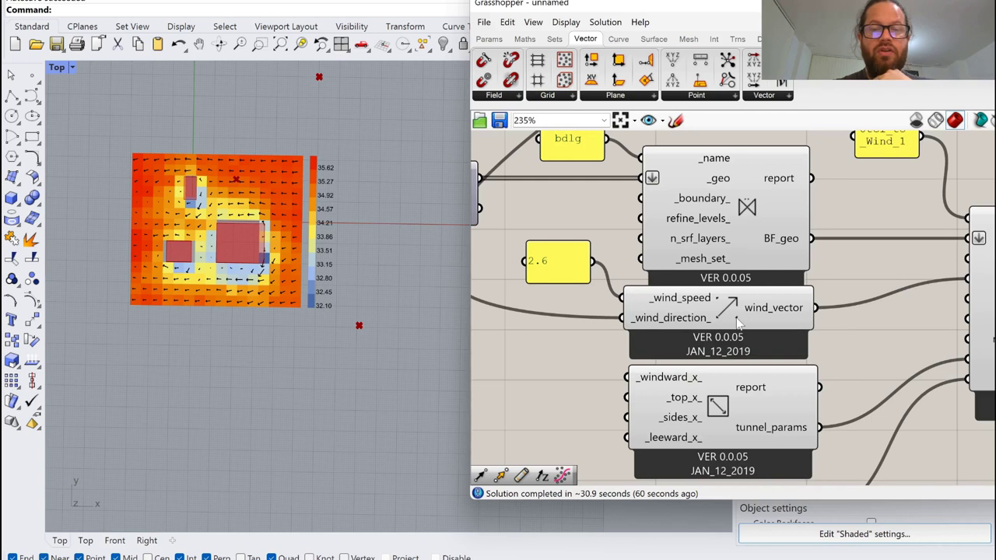
scroll(641, 325, "down", 5)
scroll(648, 248, "up", 4)
scroll(641, 325, "down", 5)
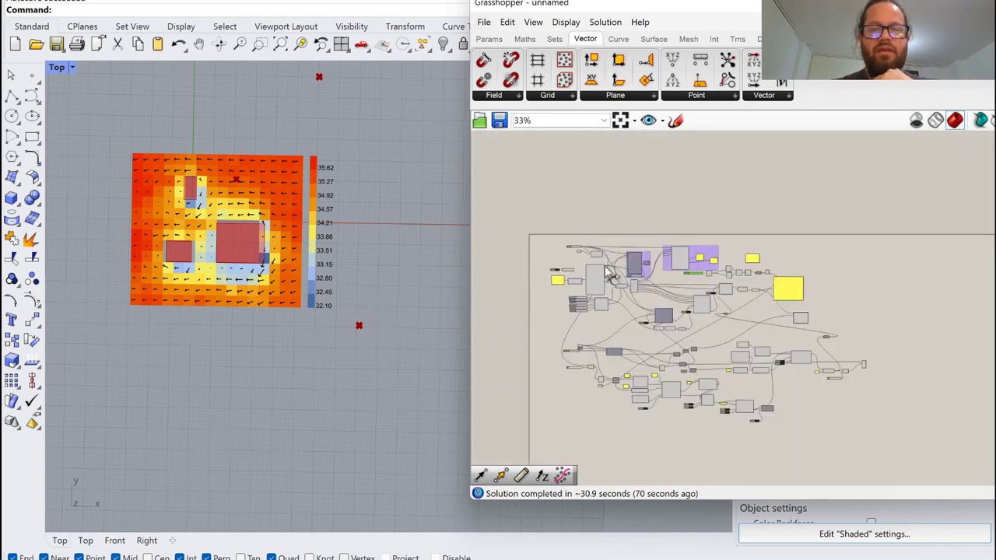
scroll(526, 228, "up", 5)
scroll(568, 202, "down", 2)
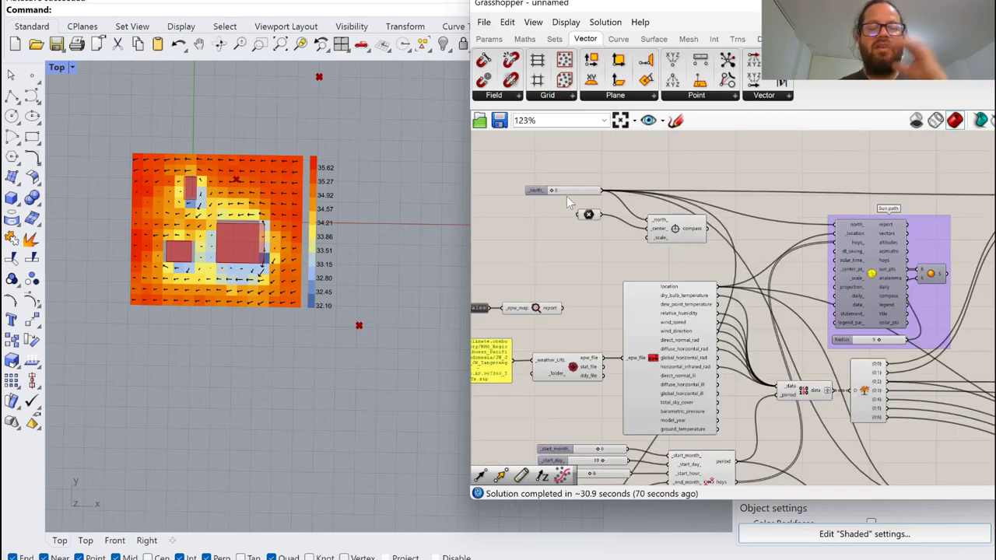